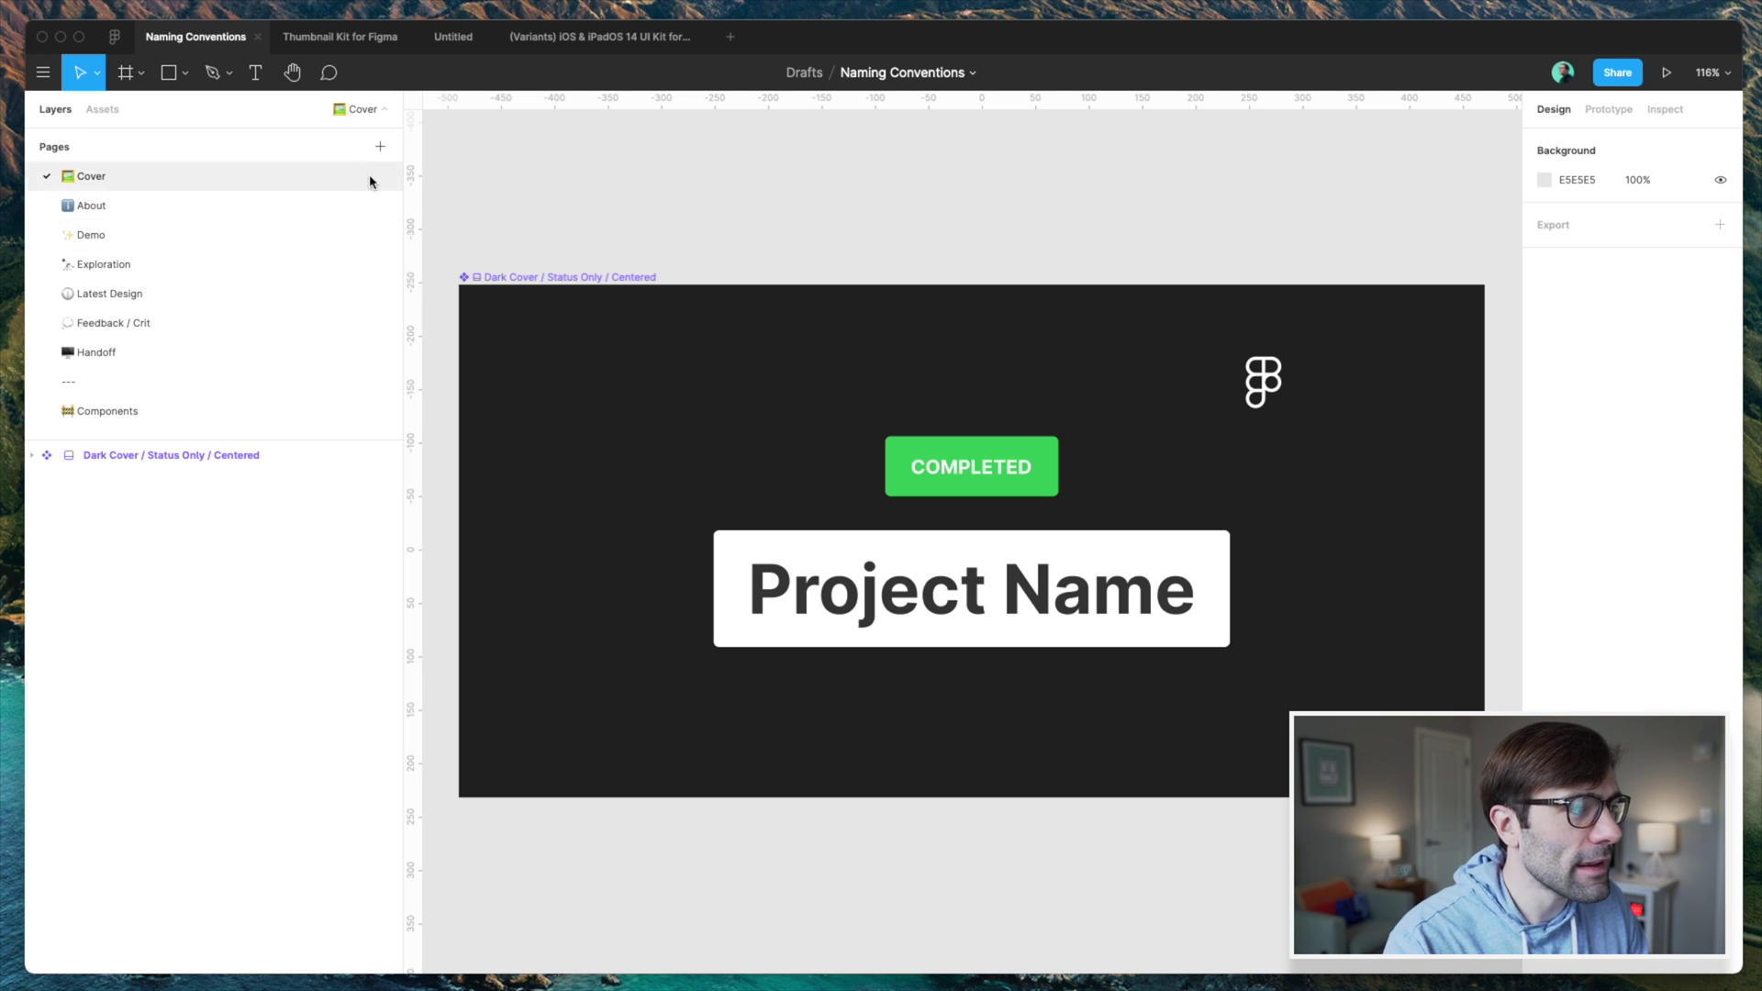
left_click(385, 116)
left_click(383, 114)
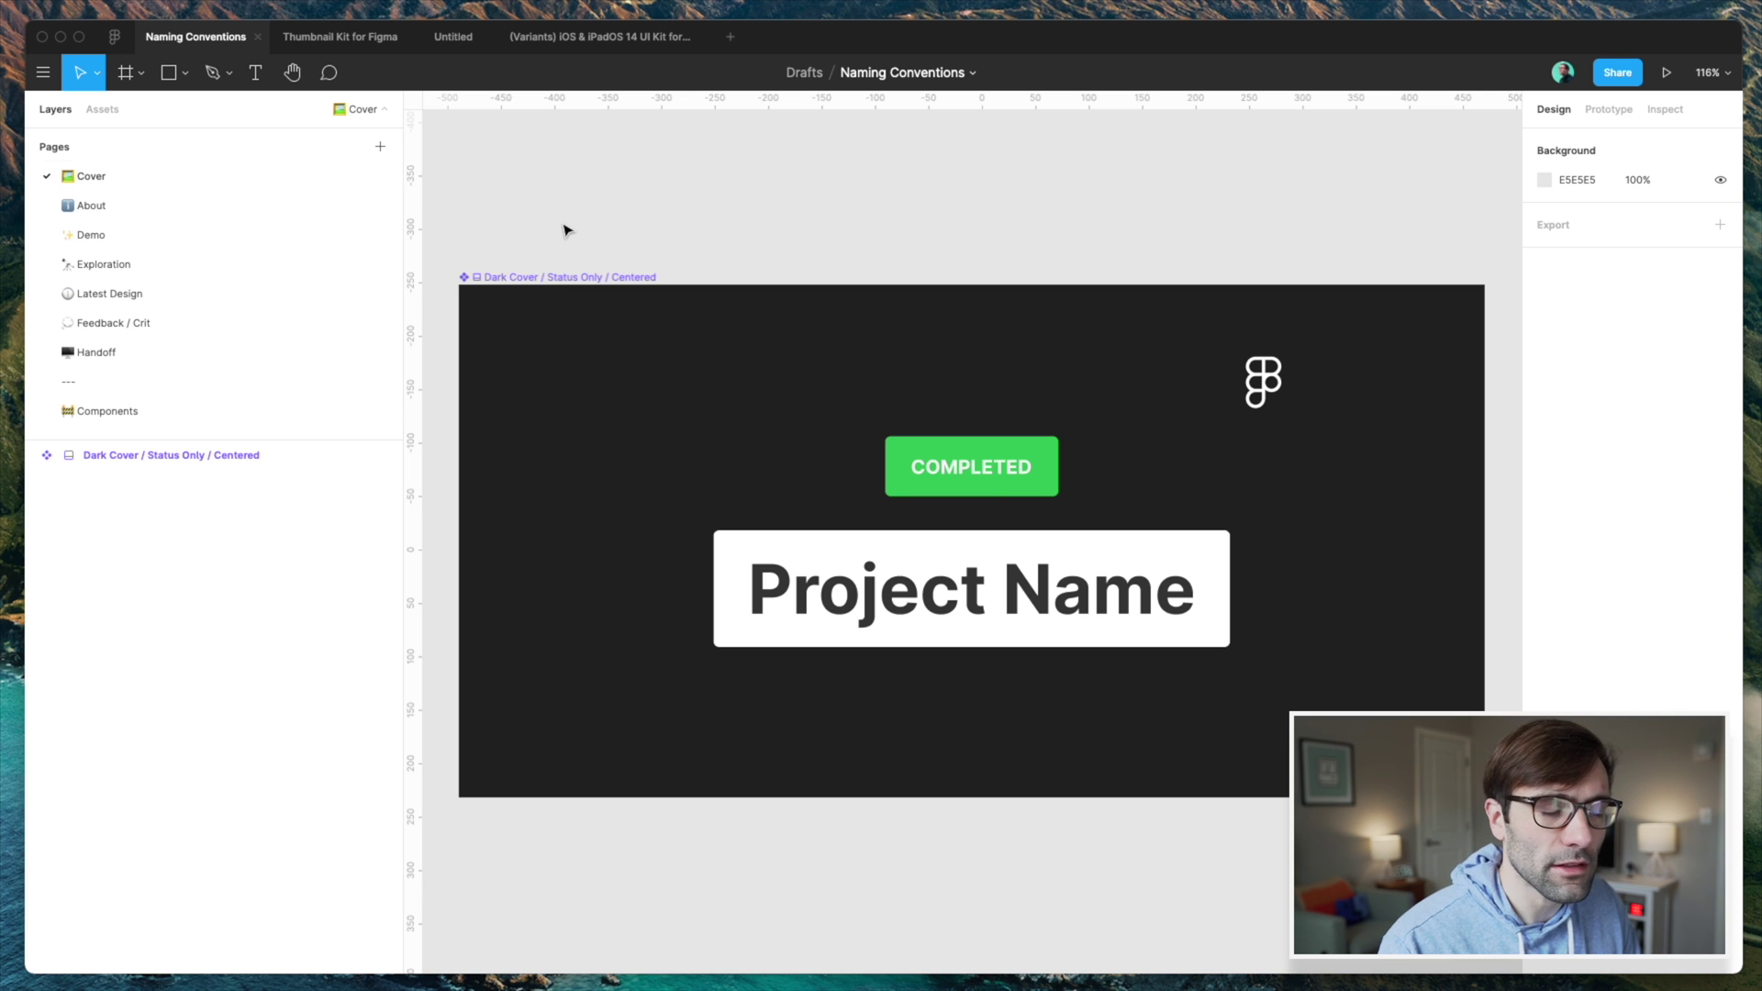
- Inspect the nested layers of the Dark Cover component down to the Status / Structure frame inside the completed badge
left_click(574, 277)
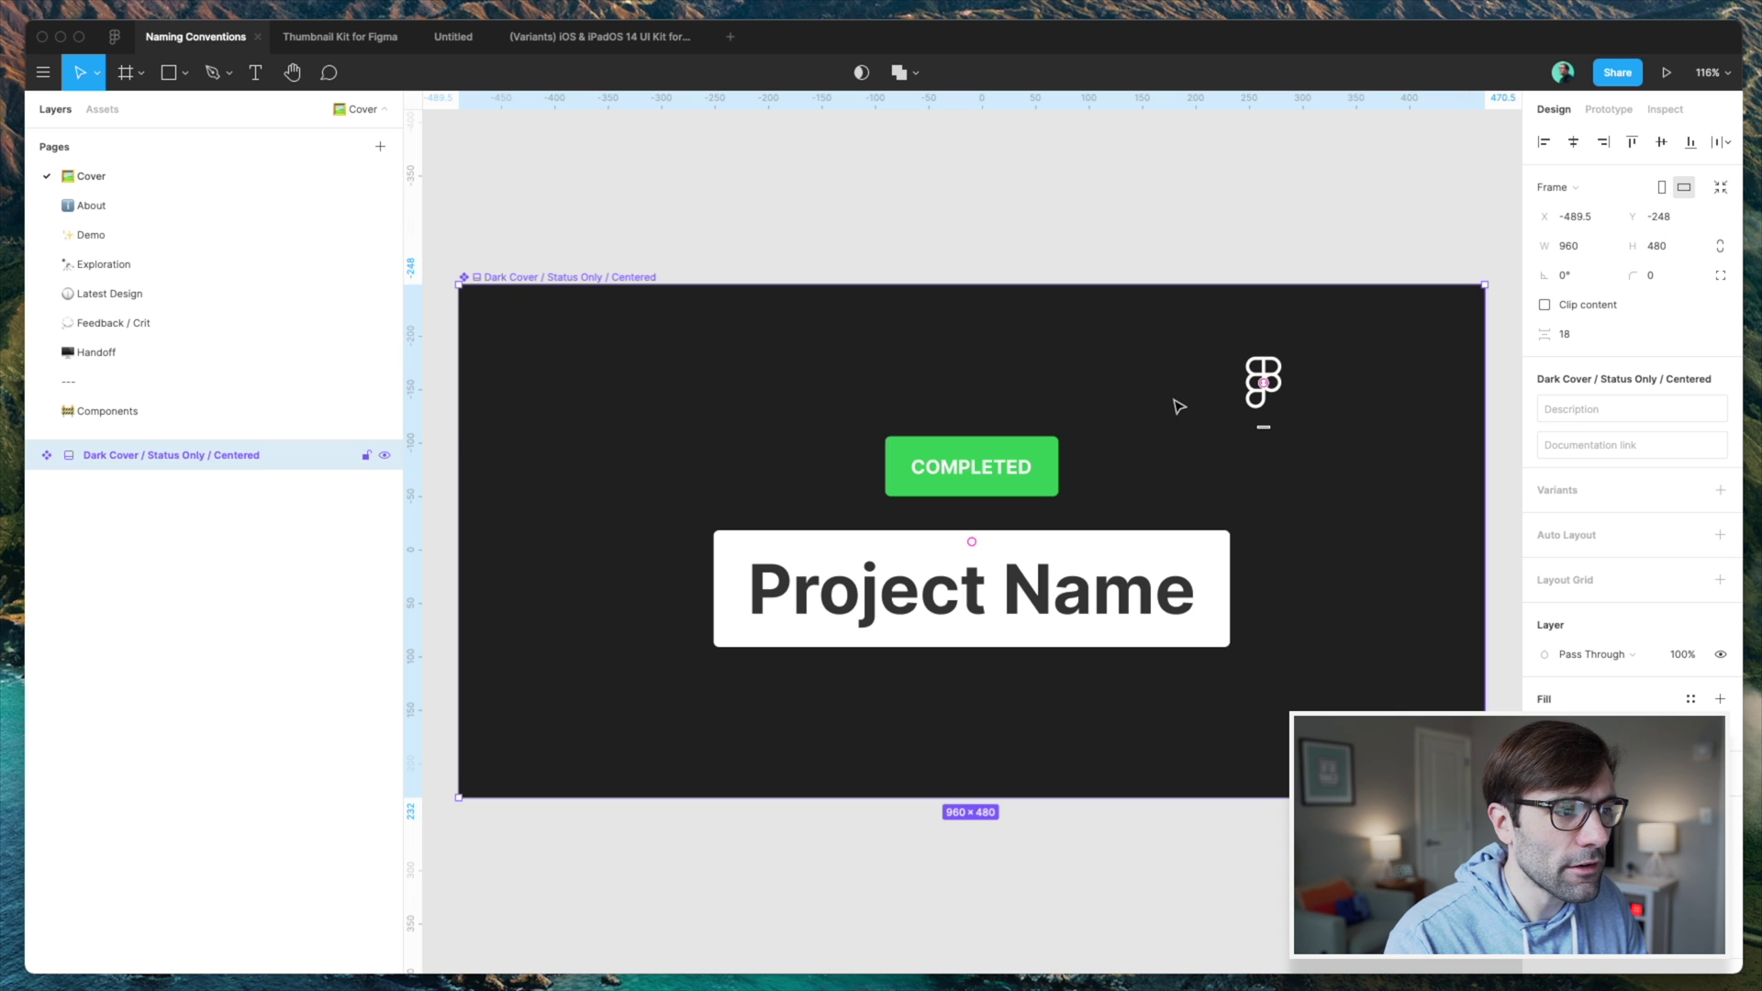
double_click(964, 473)
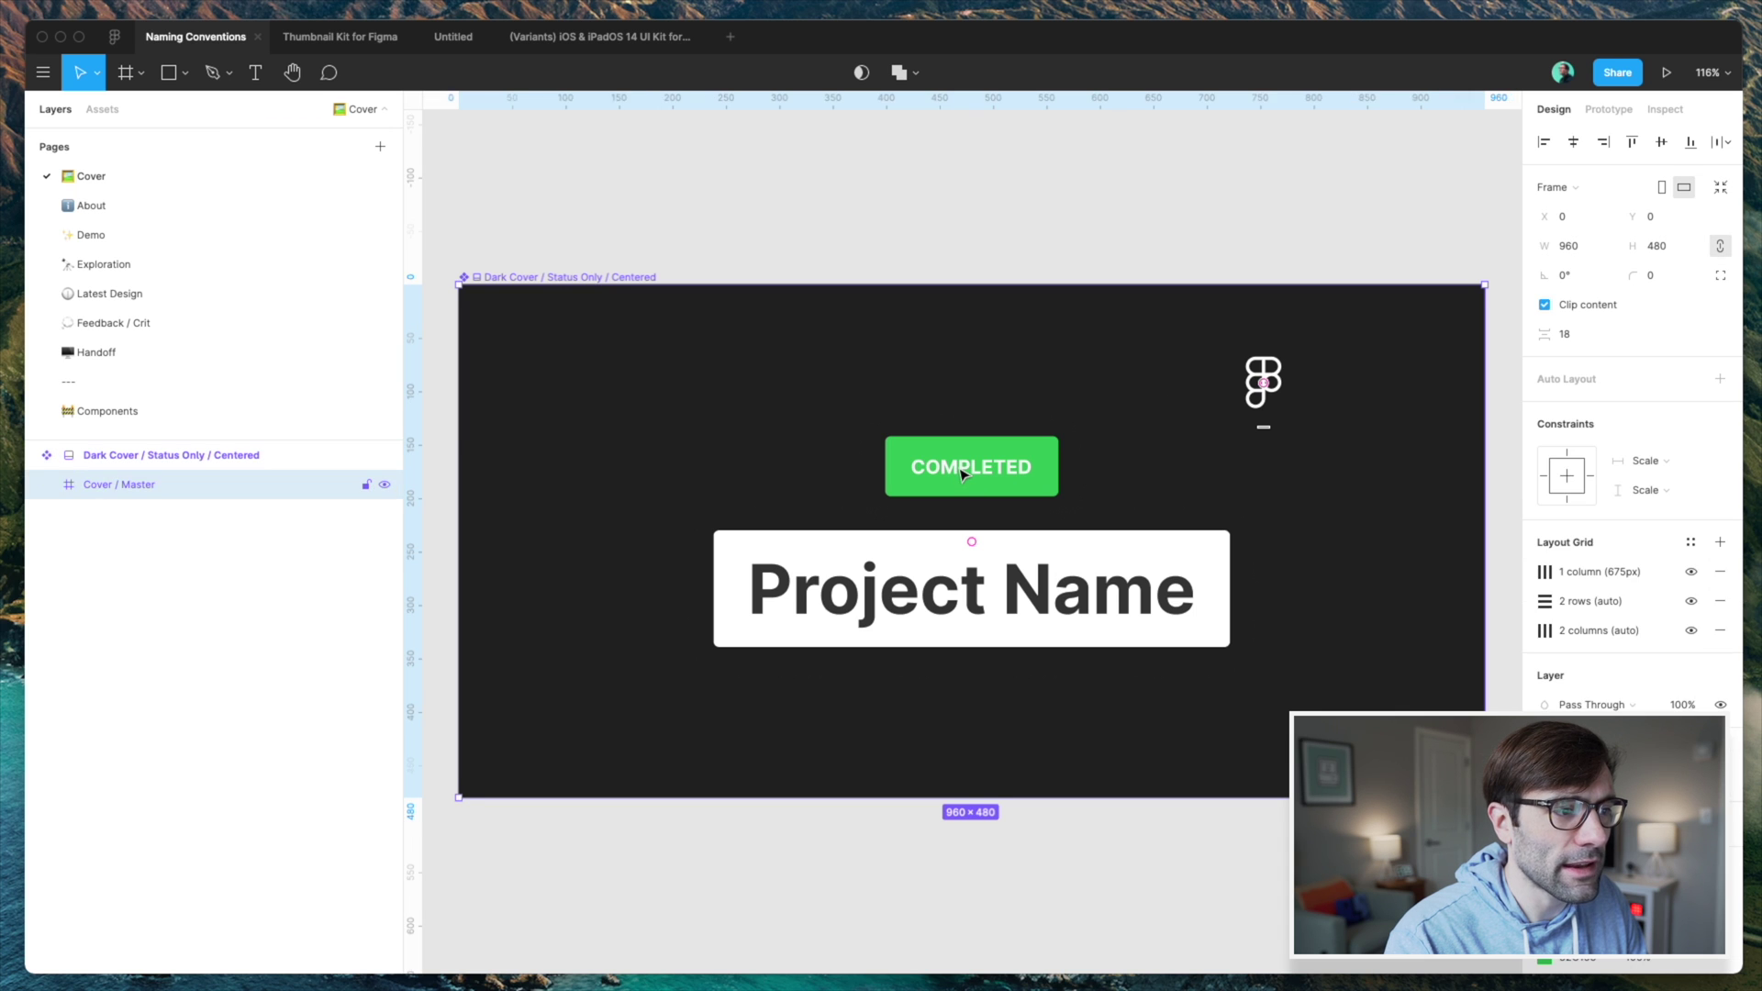
double_click(964, 472)
double_click(963, 473)
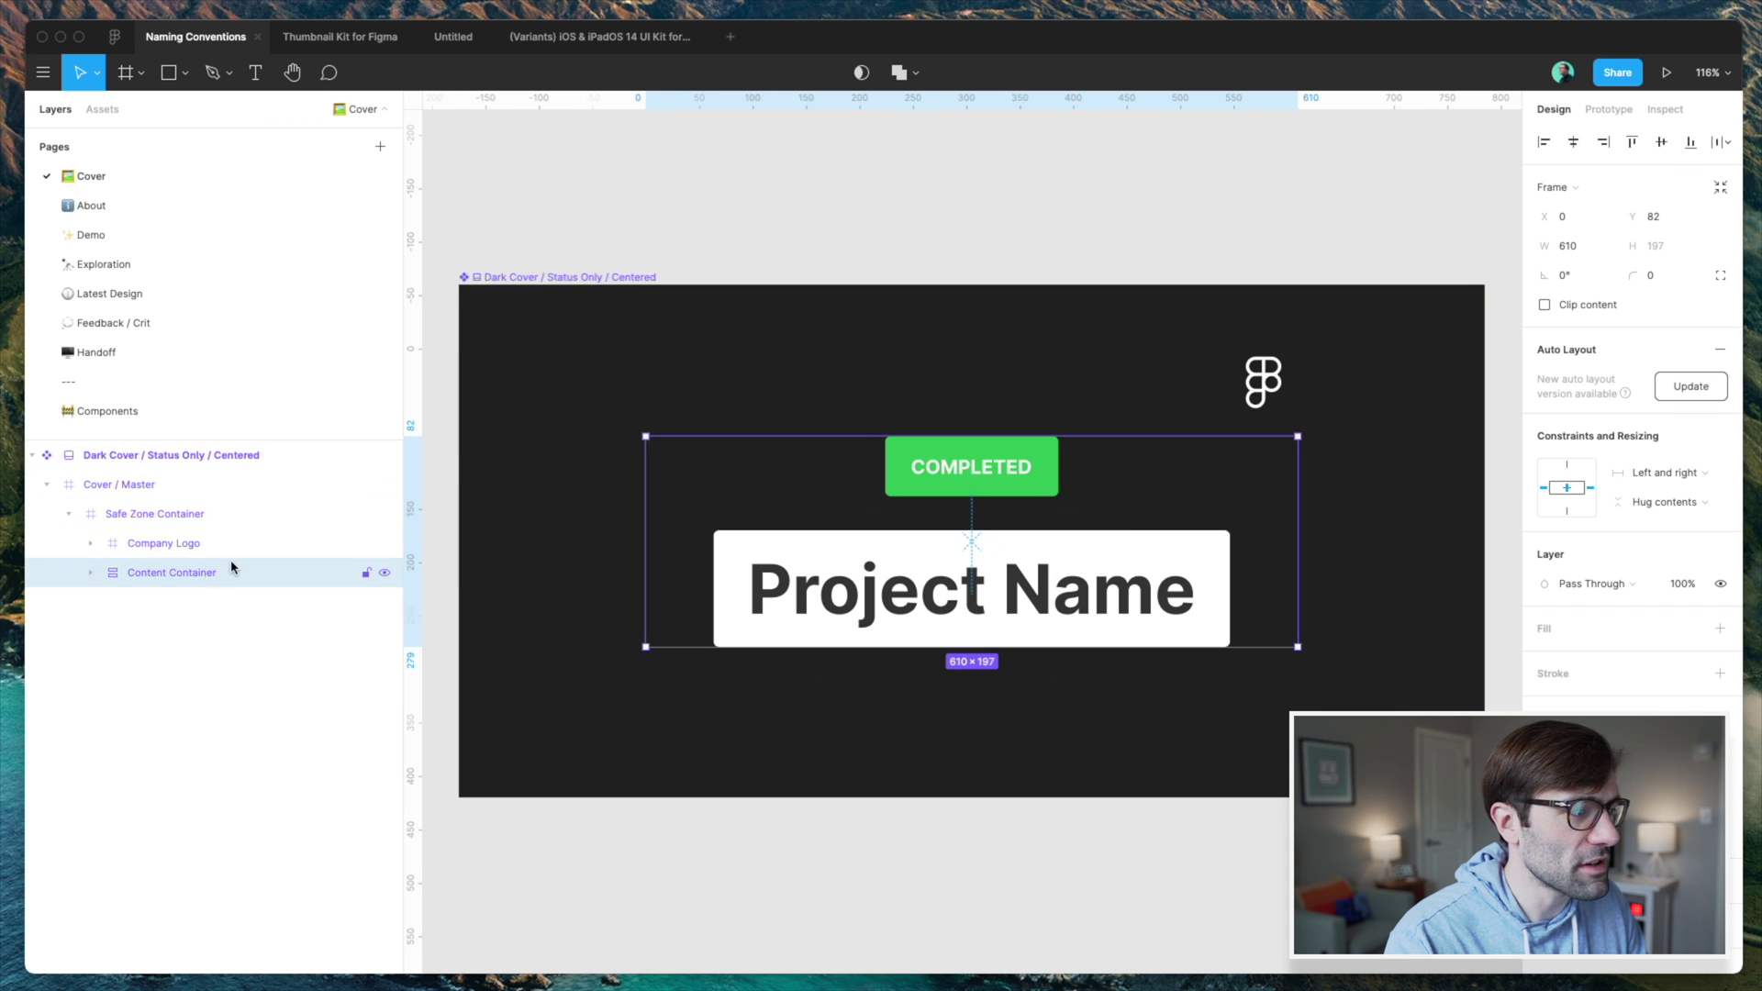
double_click(936, 492)
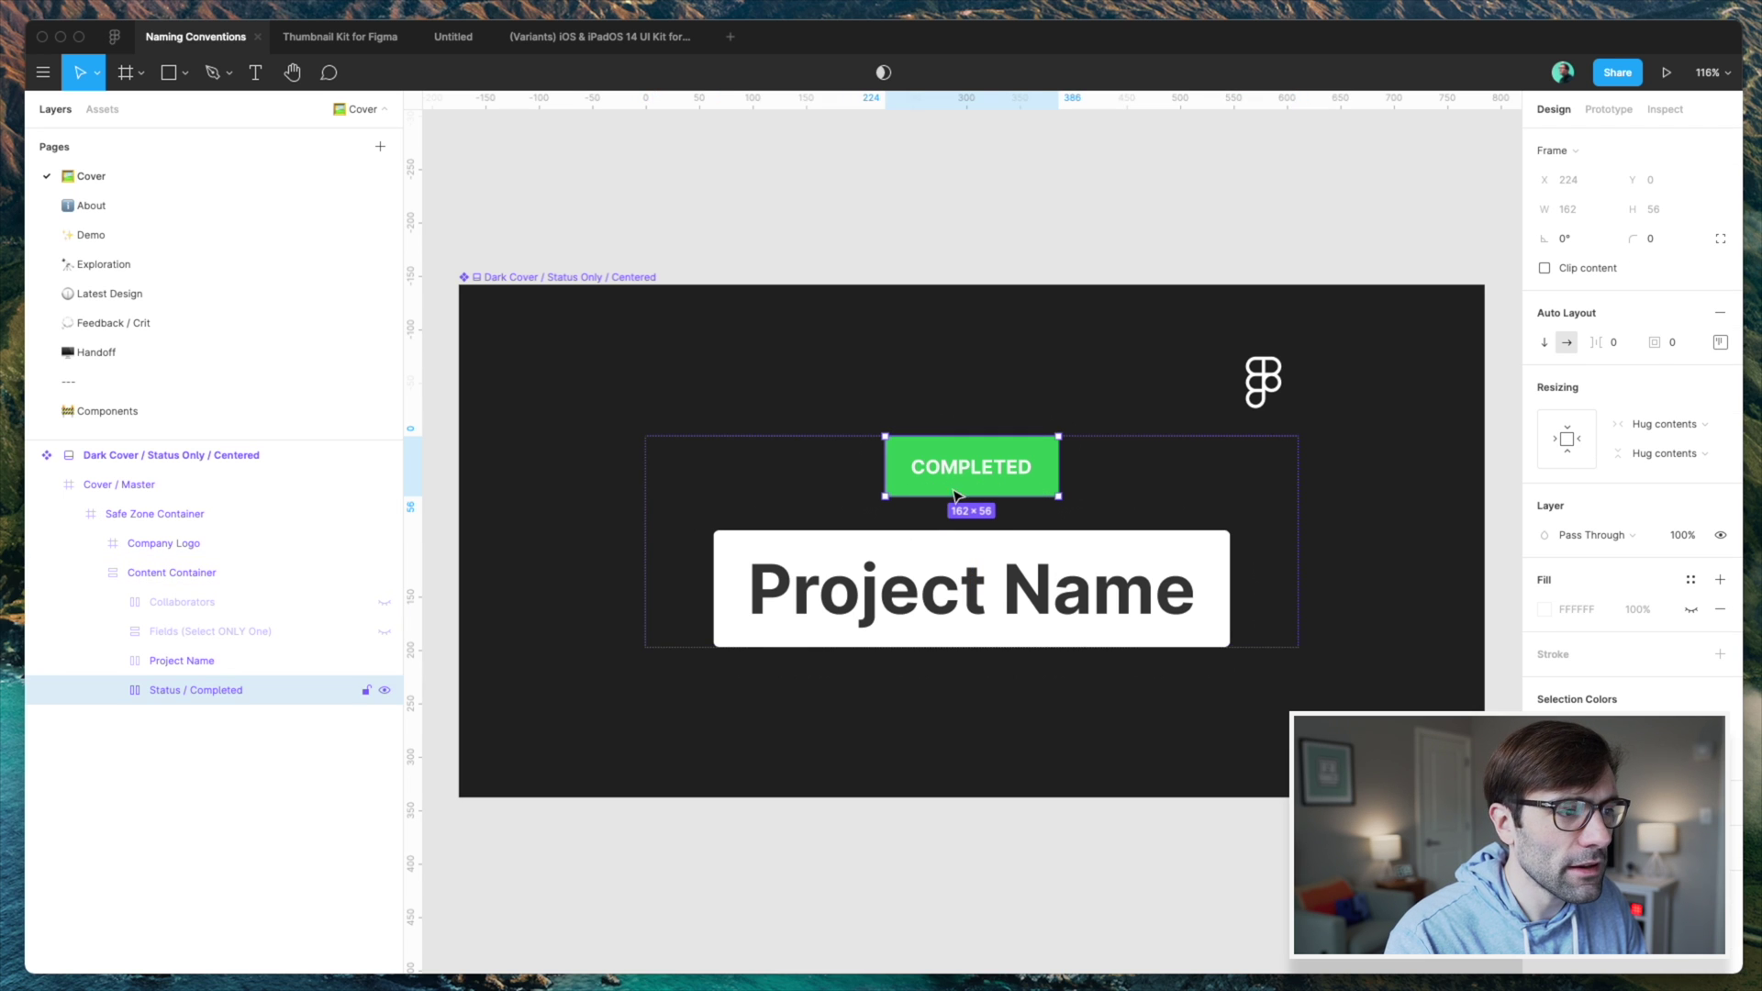
double_click(991, 481)
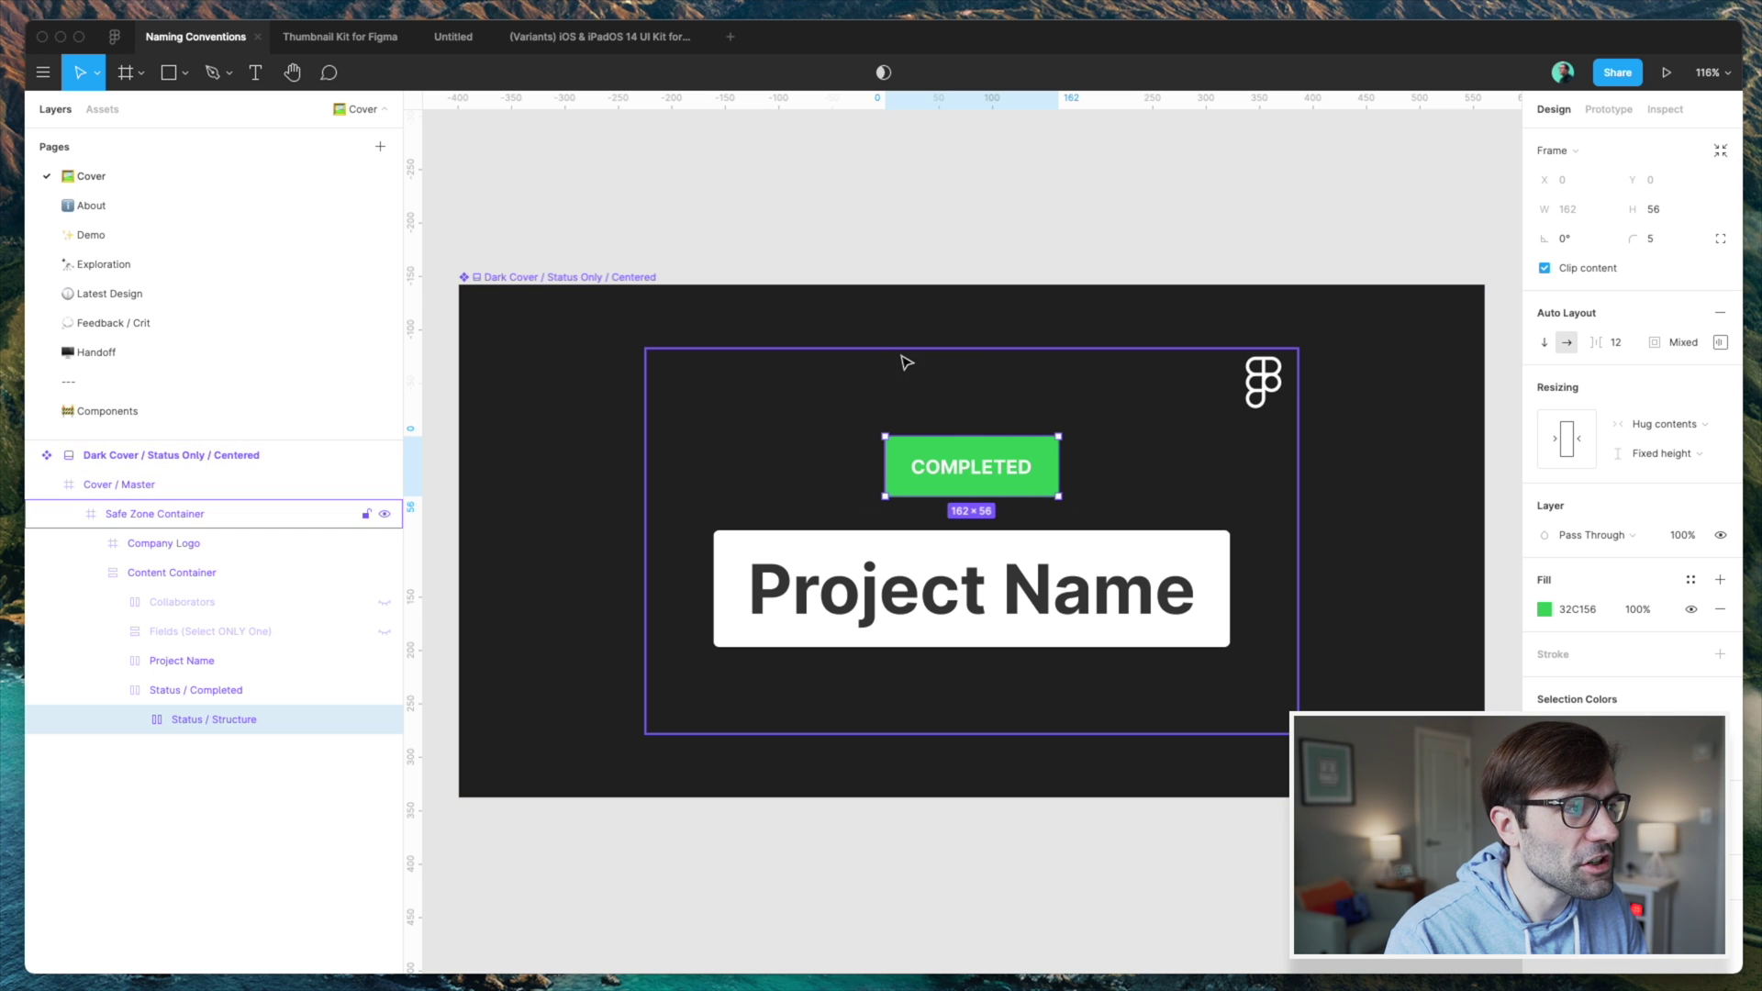
- Switch to the Thumbnail Kit for Figma file and examine its teammate photo, logo, status indicator and master cover sections
left_click(358, 39)
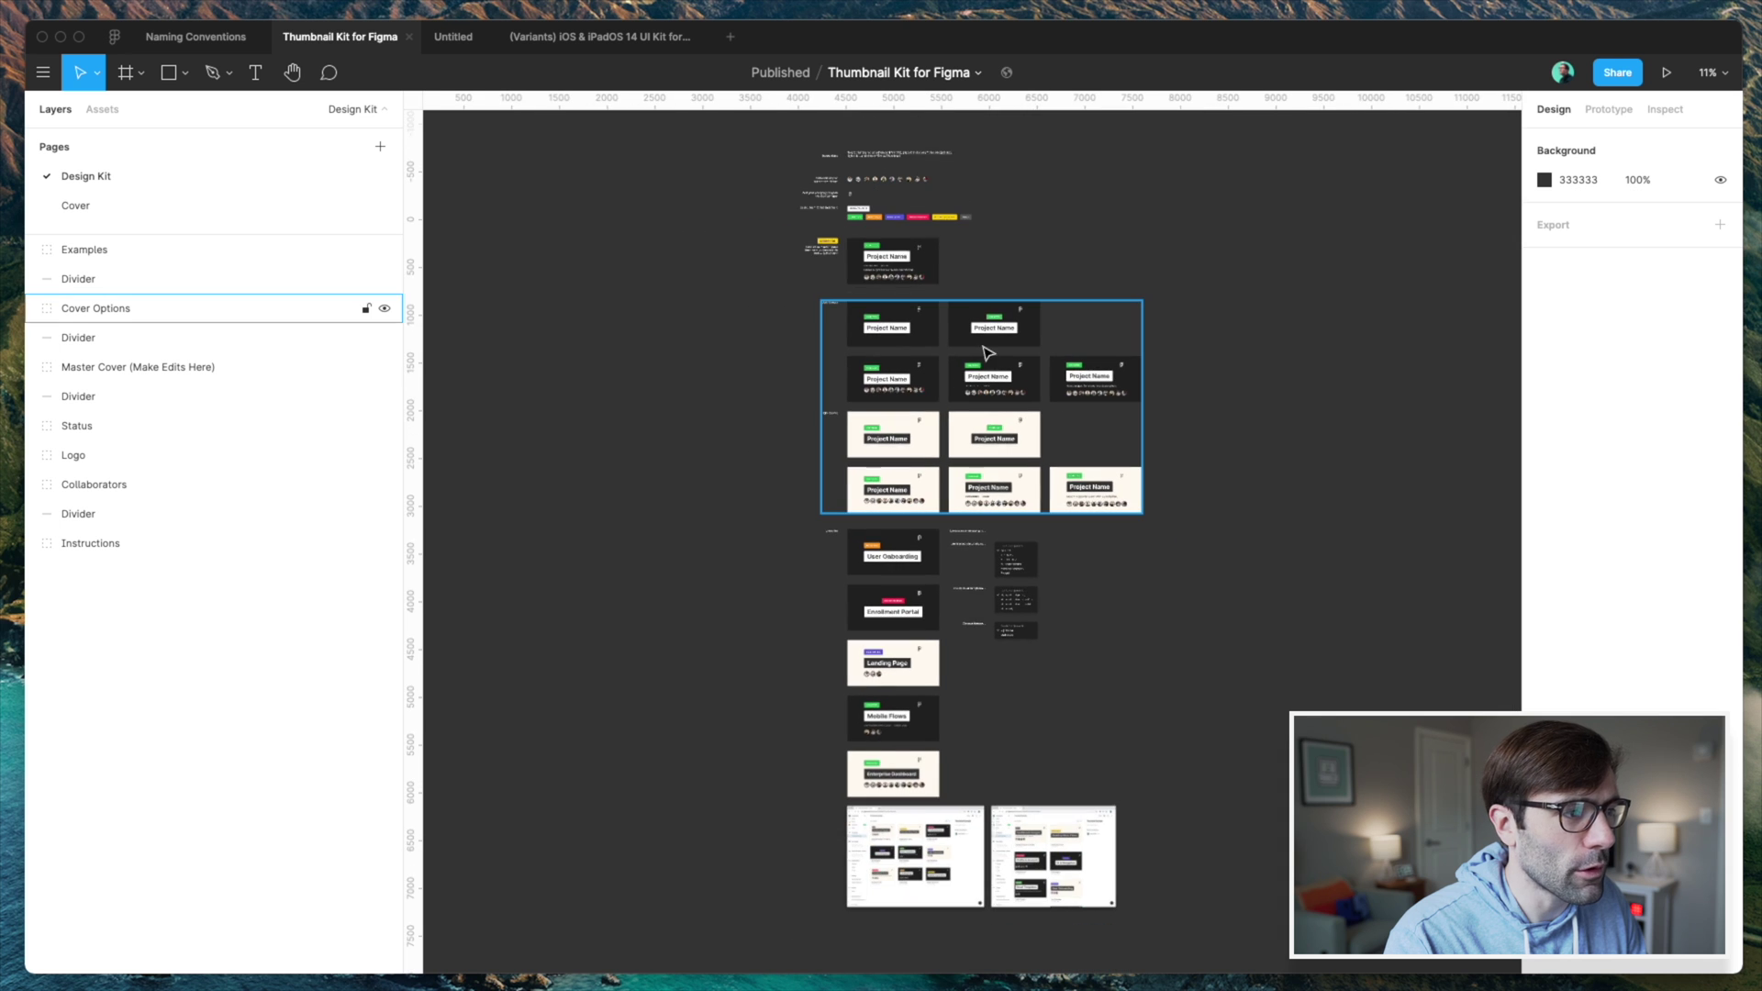
scroll(1029, 360, "up", 5)
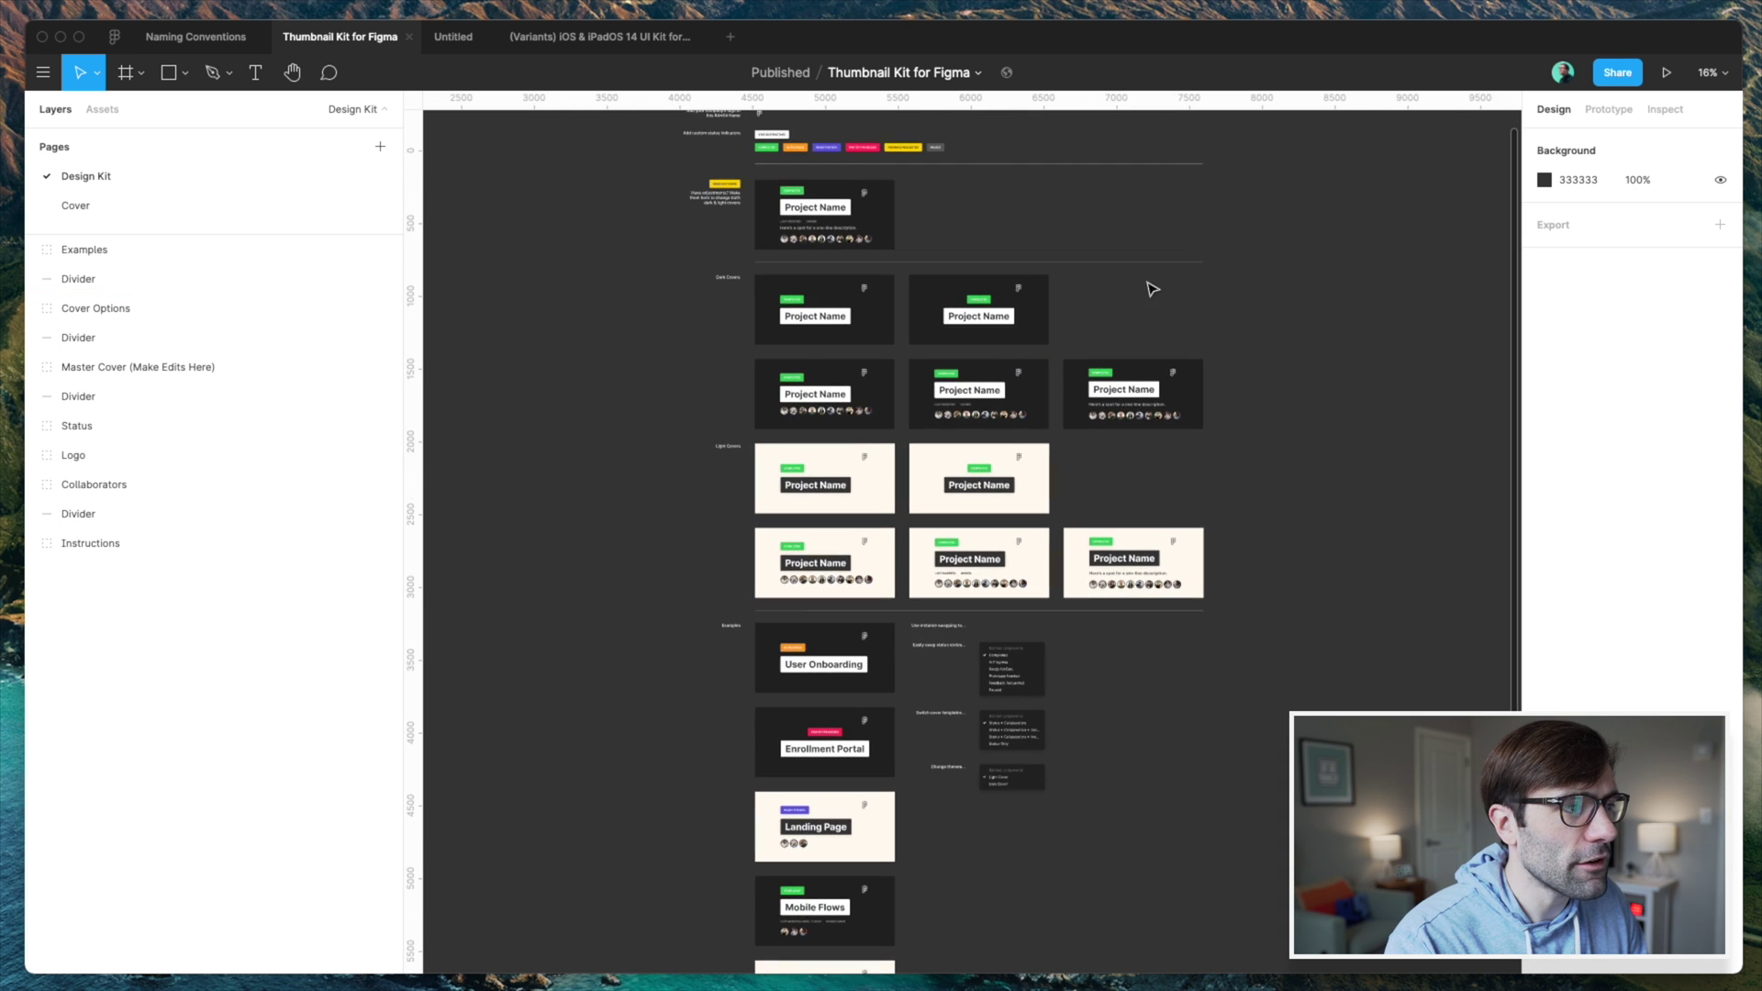
scroll(897, 234, "up", 10)
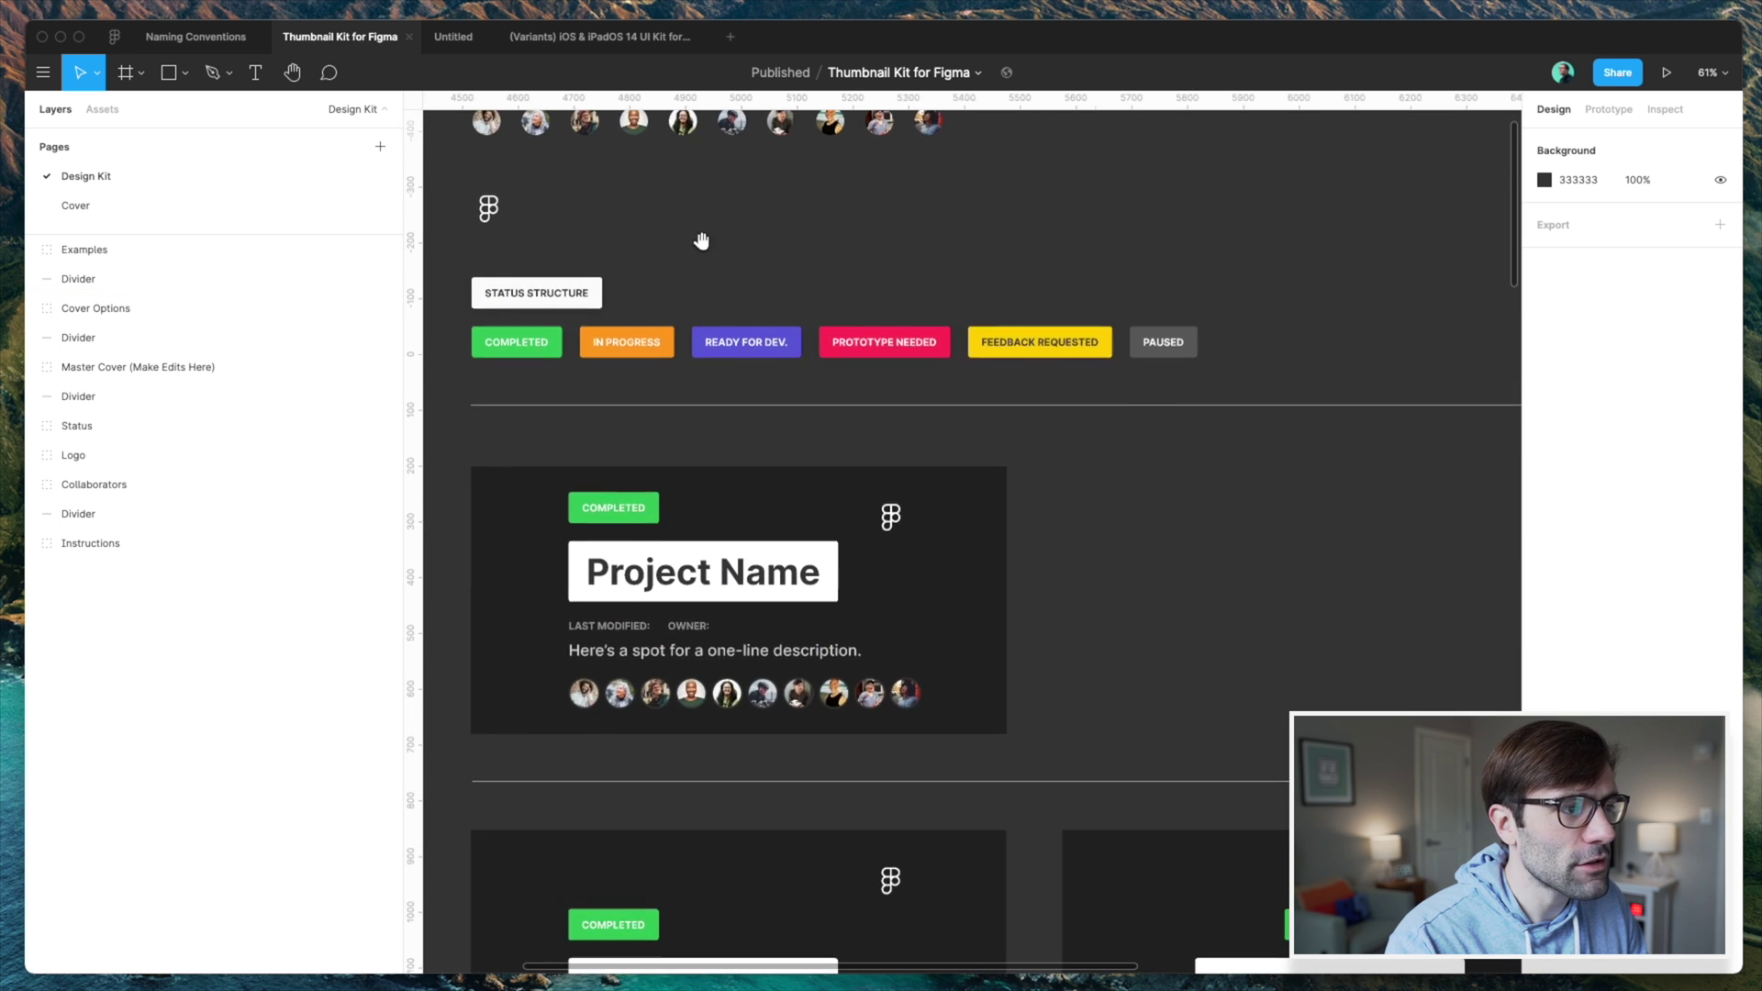
scroll(1010, 275, "left", 4)
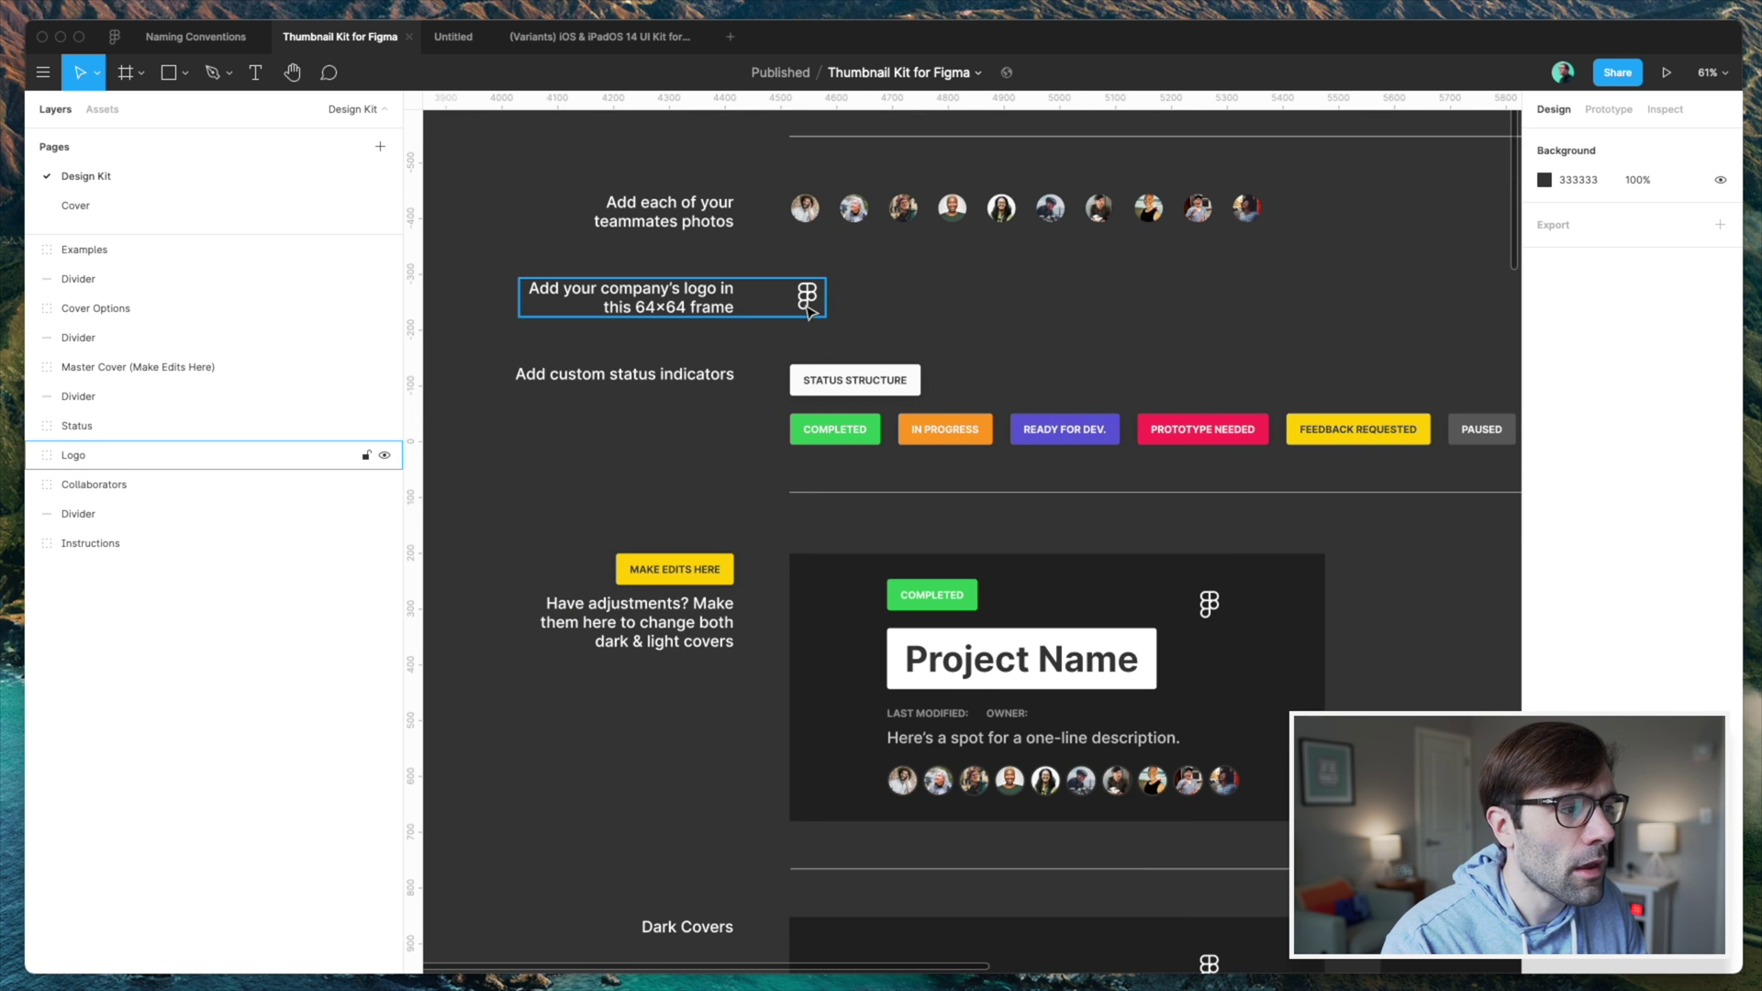
scroll(963, 338, "down", 2)
scroll(964, 339, "right", 2)
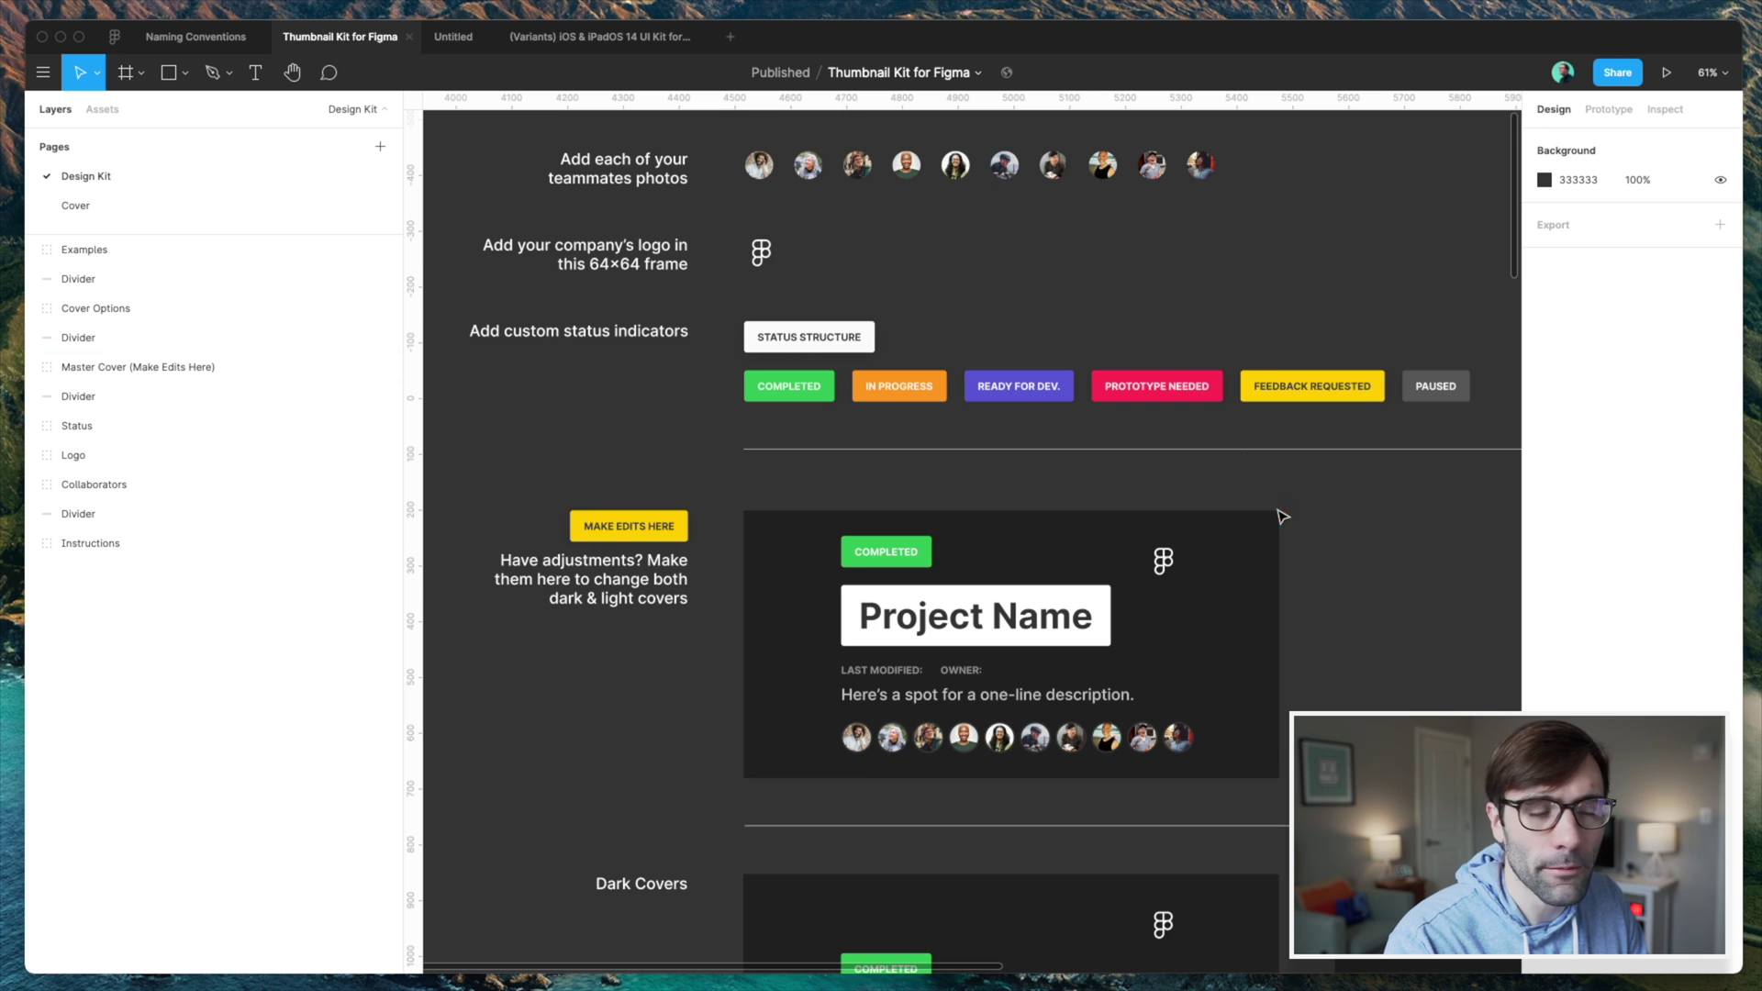
scroll(1254, 477, "down", 2)
scroll(1254, 478, "right", 1)
- Back in the Naming Conventions file, restore the default thumbnail, then set the Dark Cover frame as the thumbnail again
left_click(203, 37)
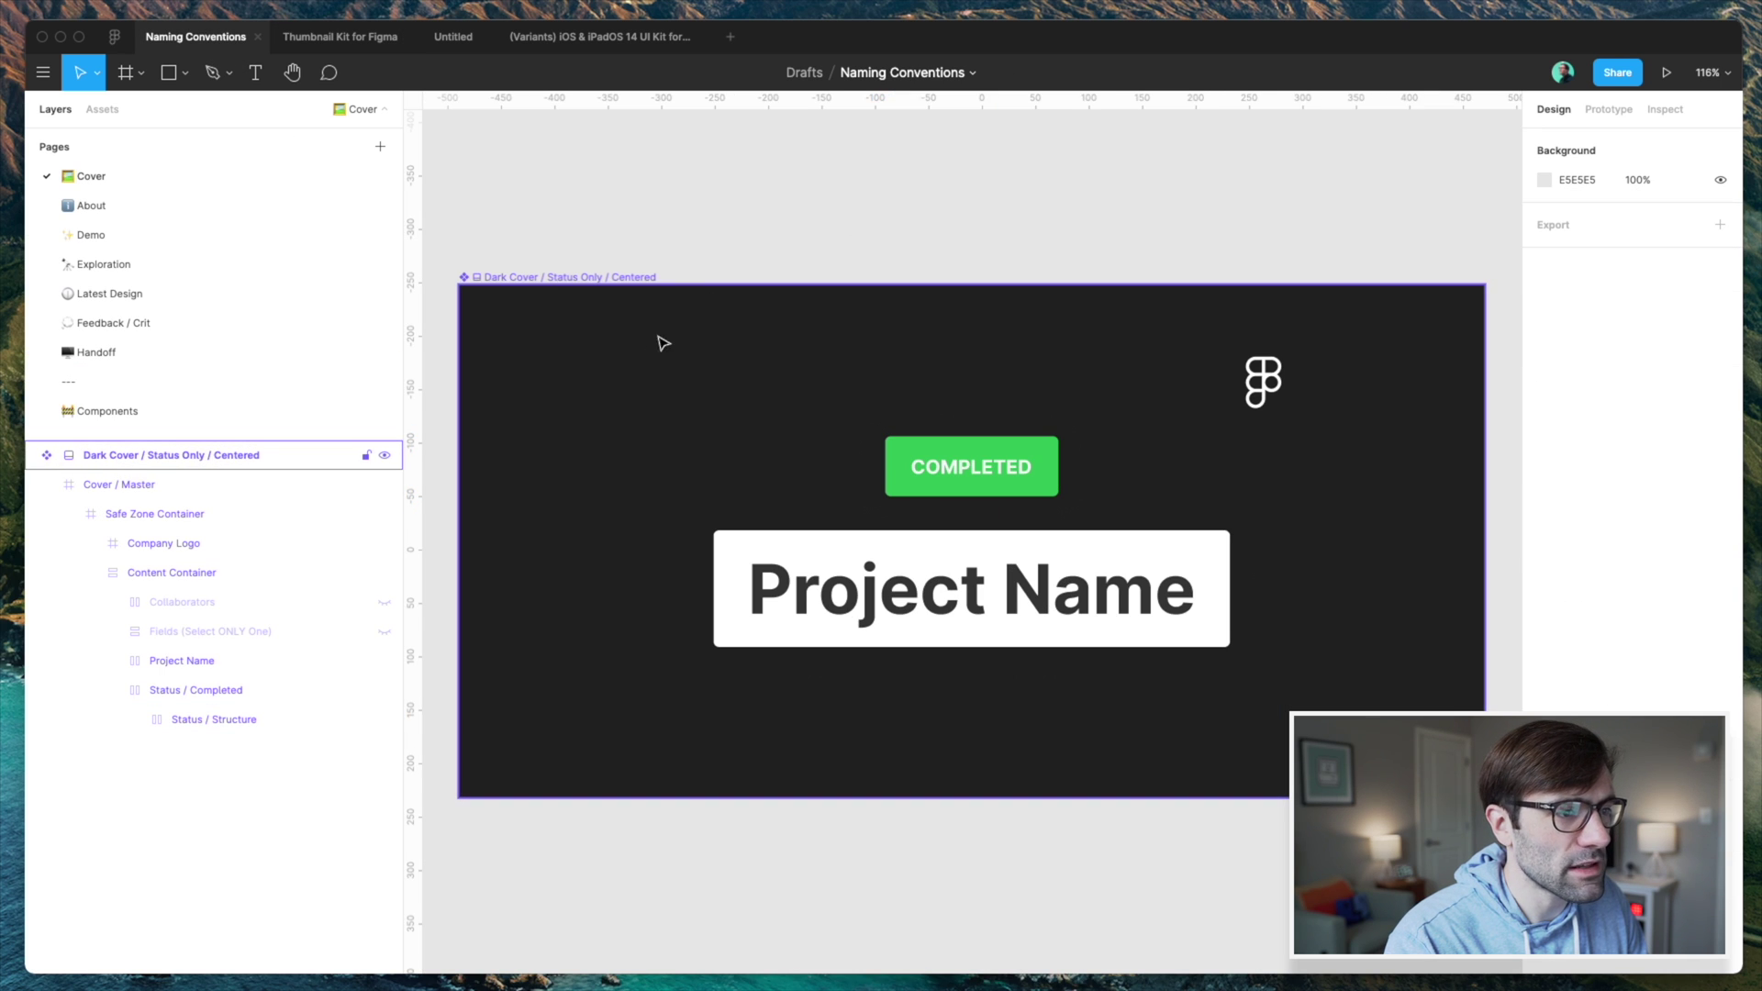
right_click(632, 298)
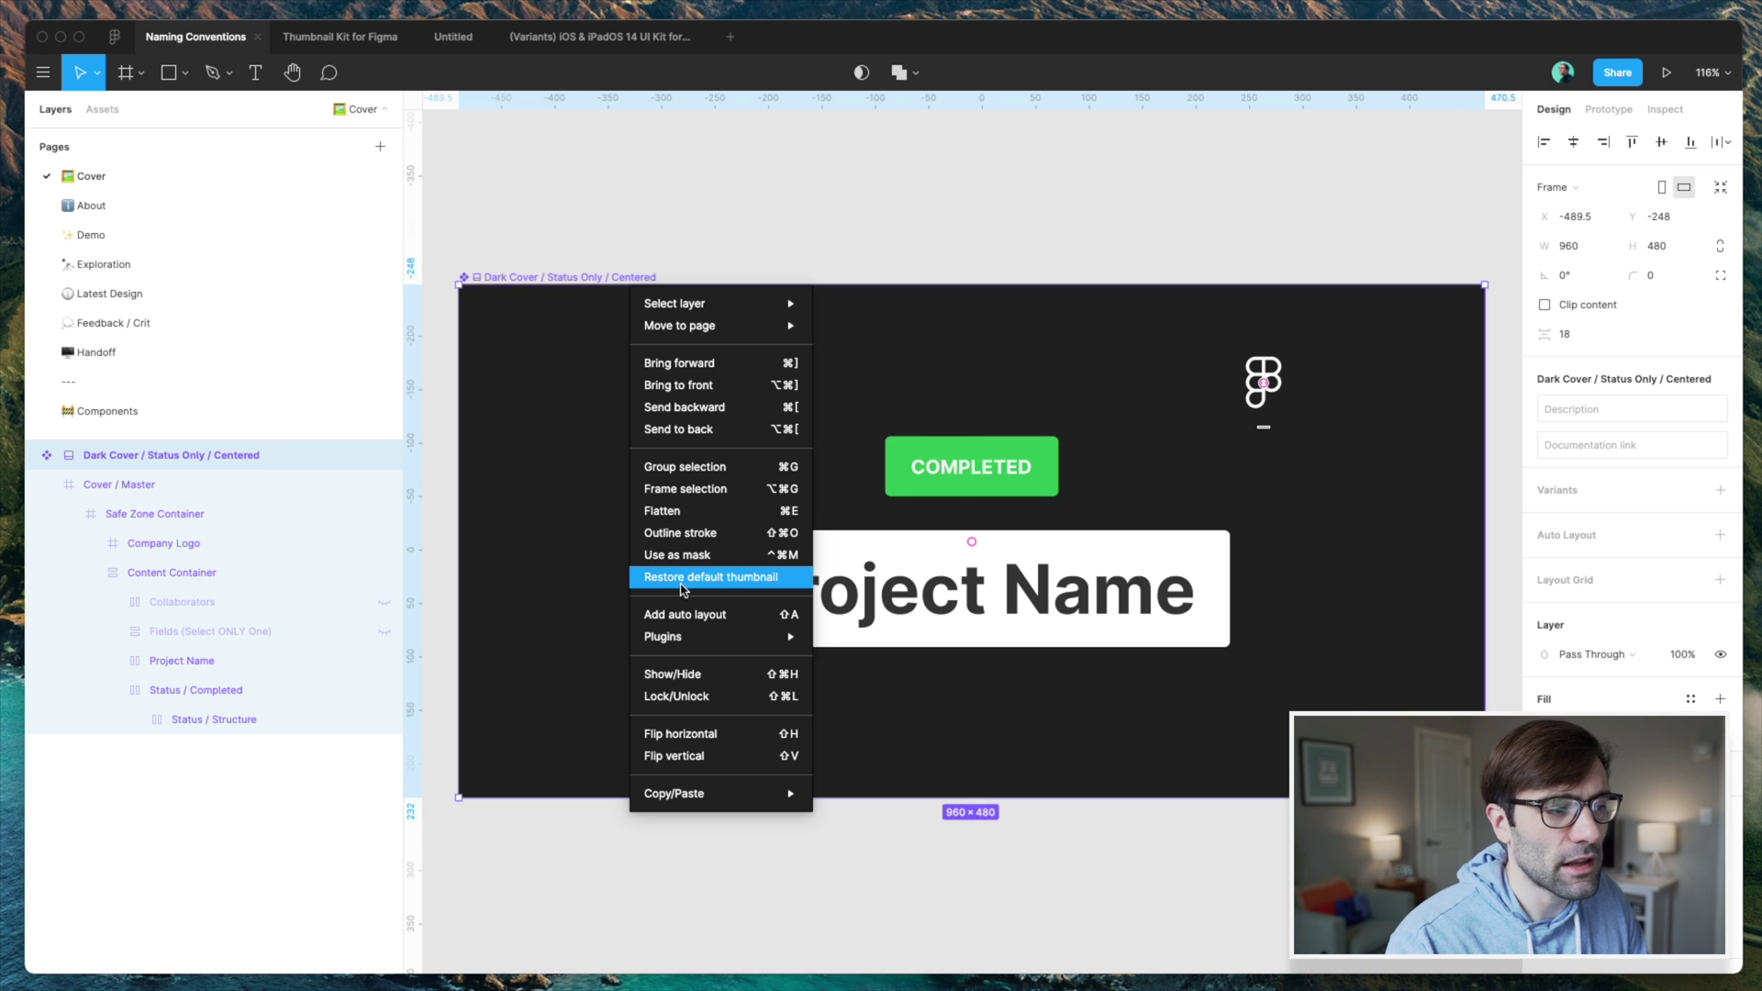
left_click(749, 588)
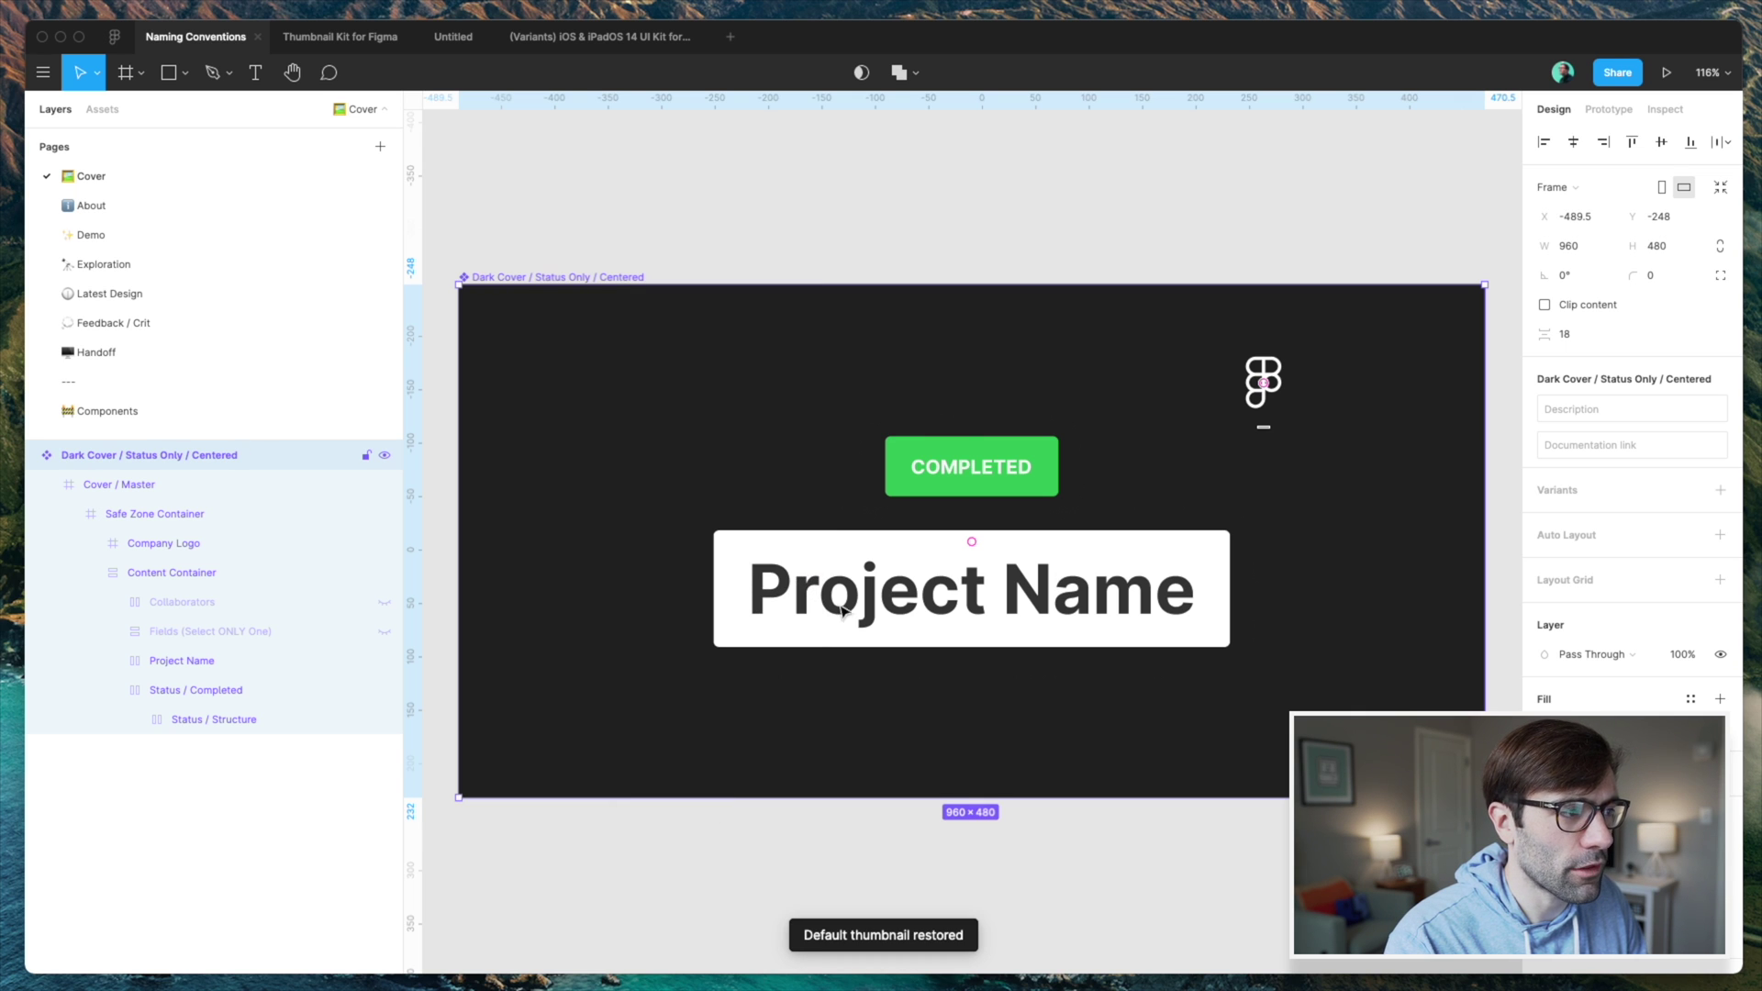
right_click(697, 325)
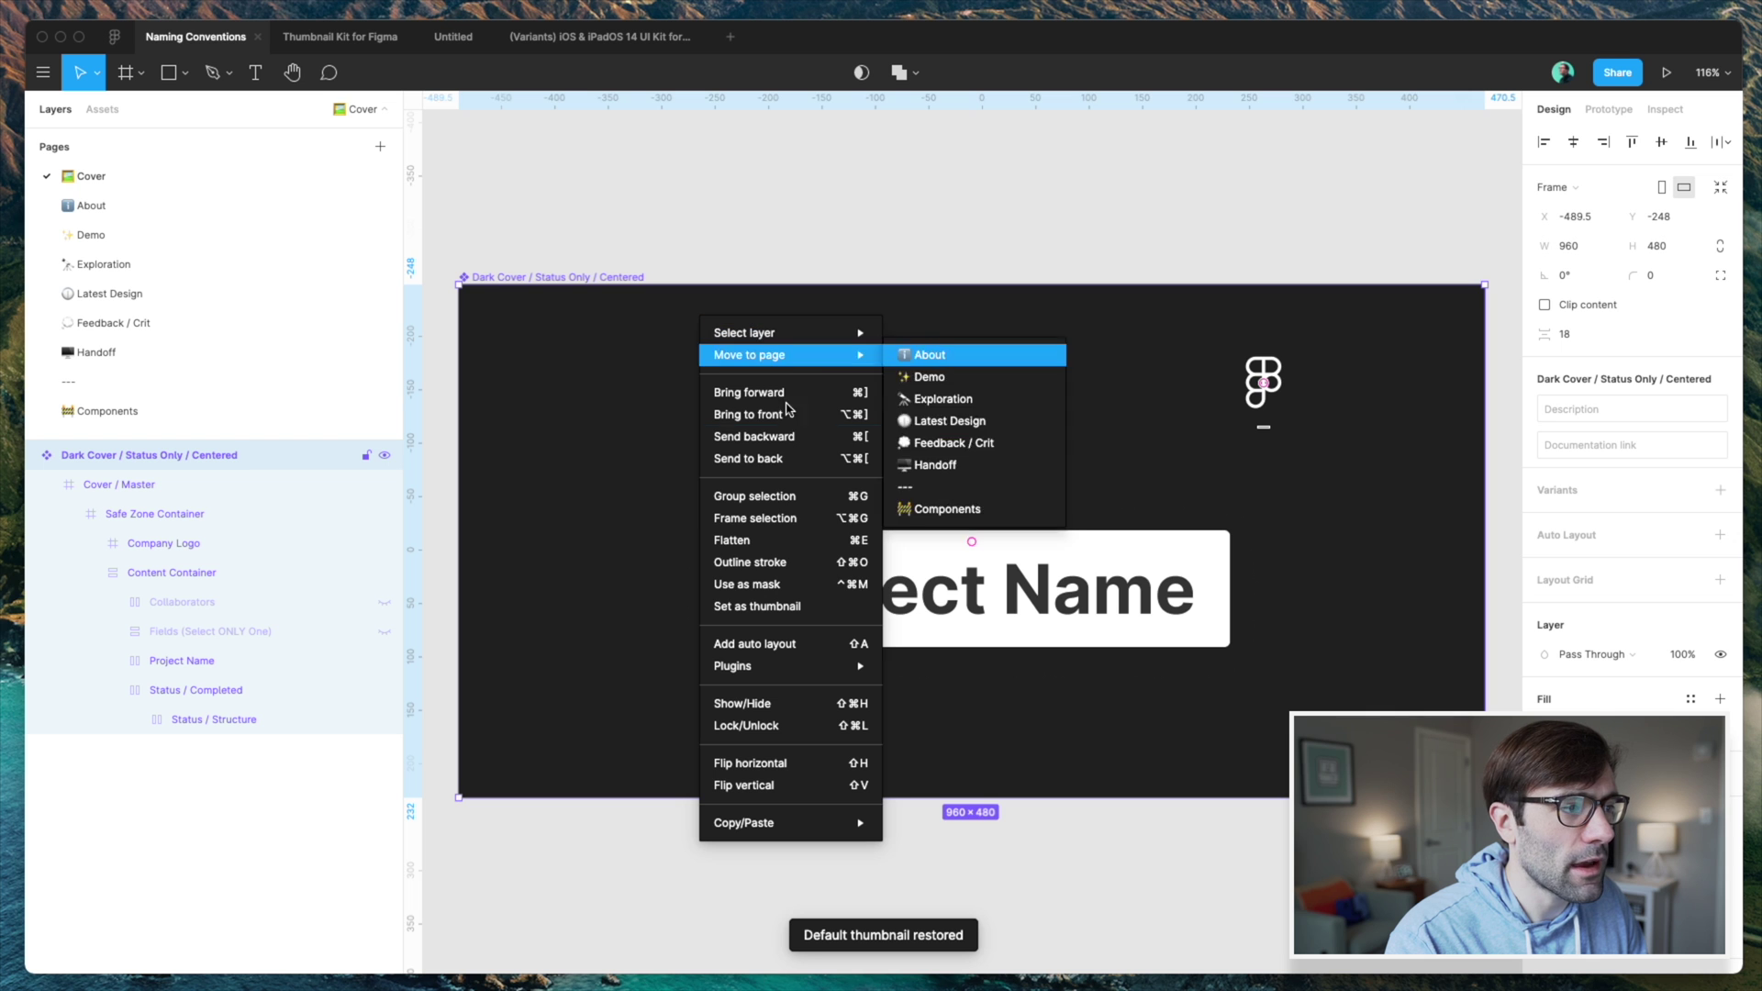
left_click(841, 617)
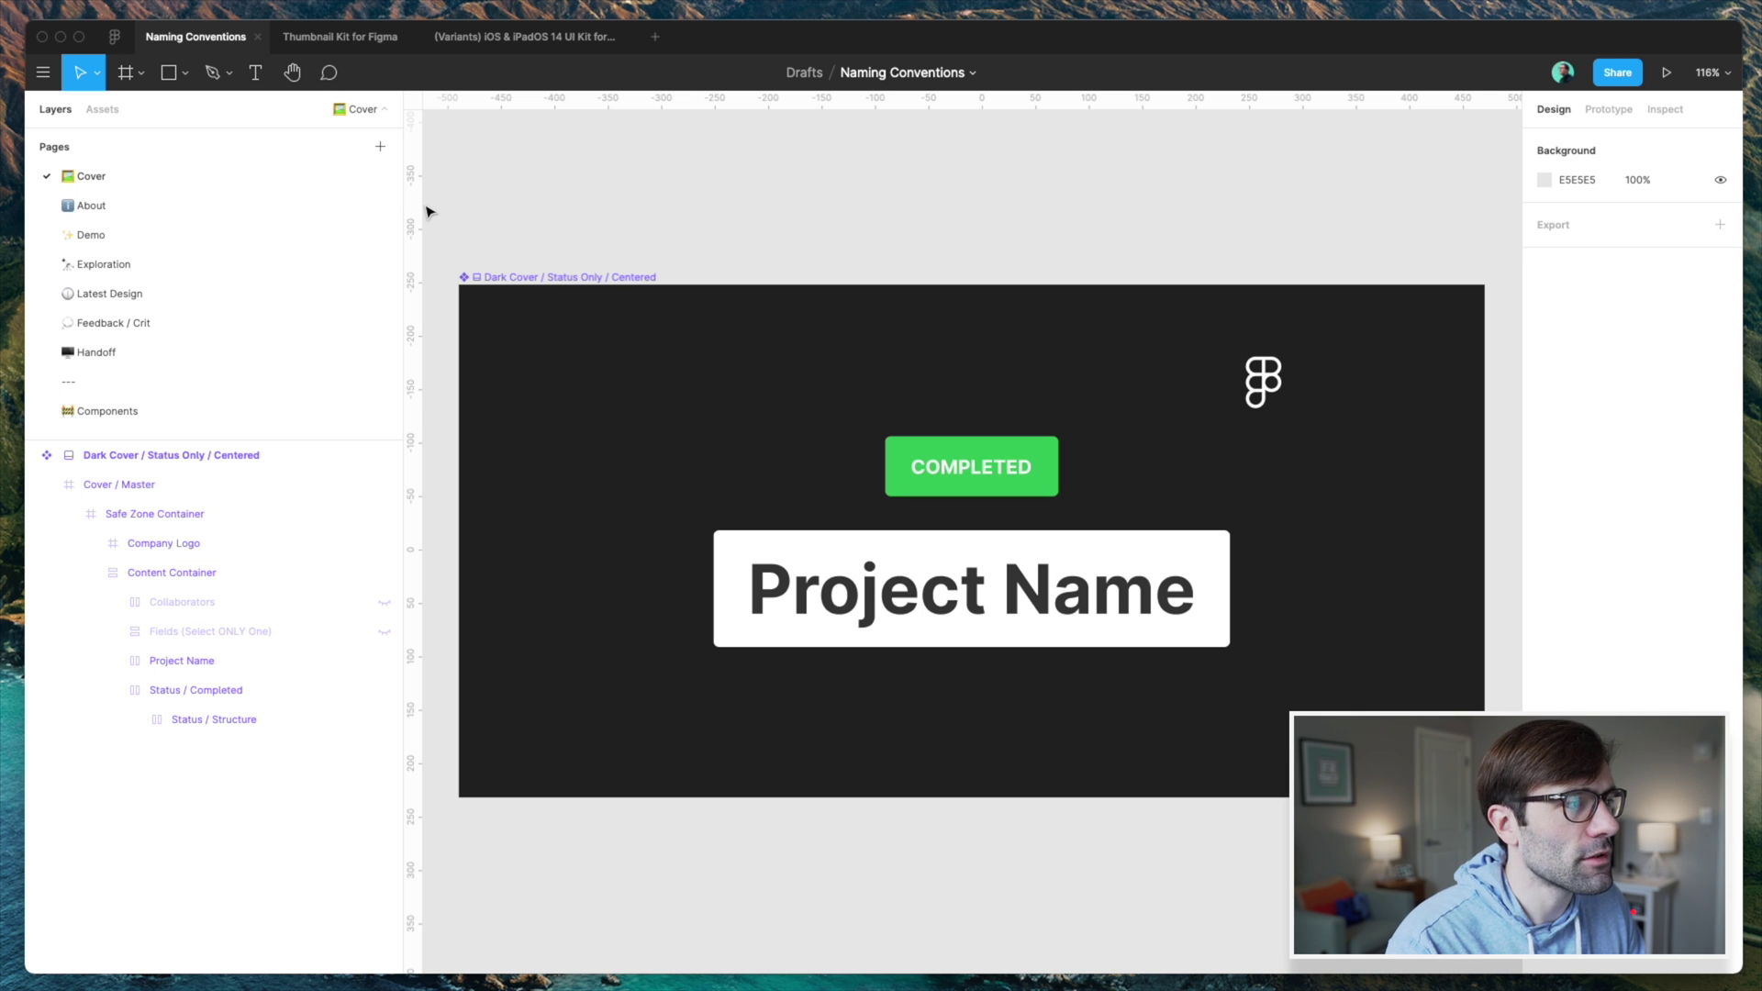
- Go through the About, Demo, Exploration, Latest Design, Feedback / Crit and Handoff pages one after another
scroll(425, 214, "down", 2)
scroll(425, 214, "up", 2)
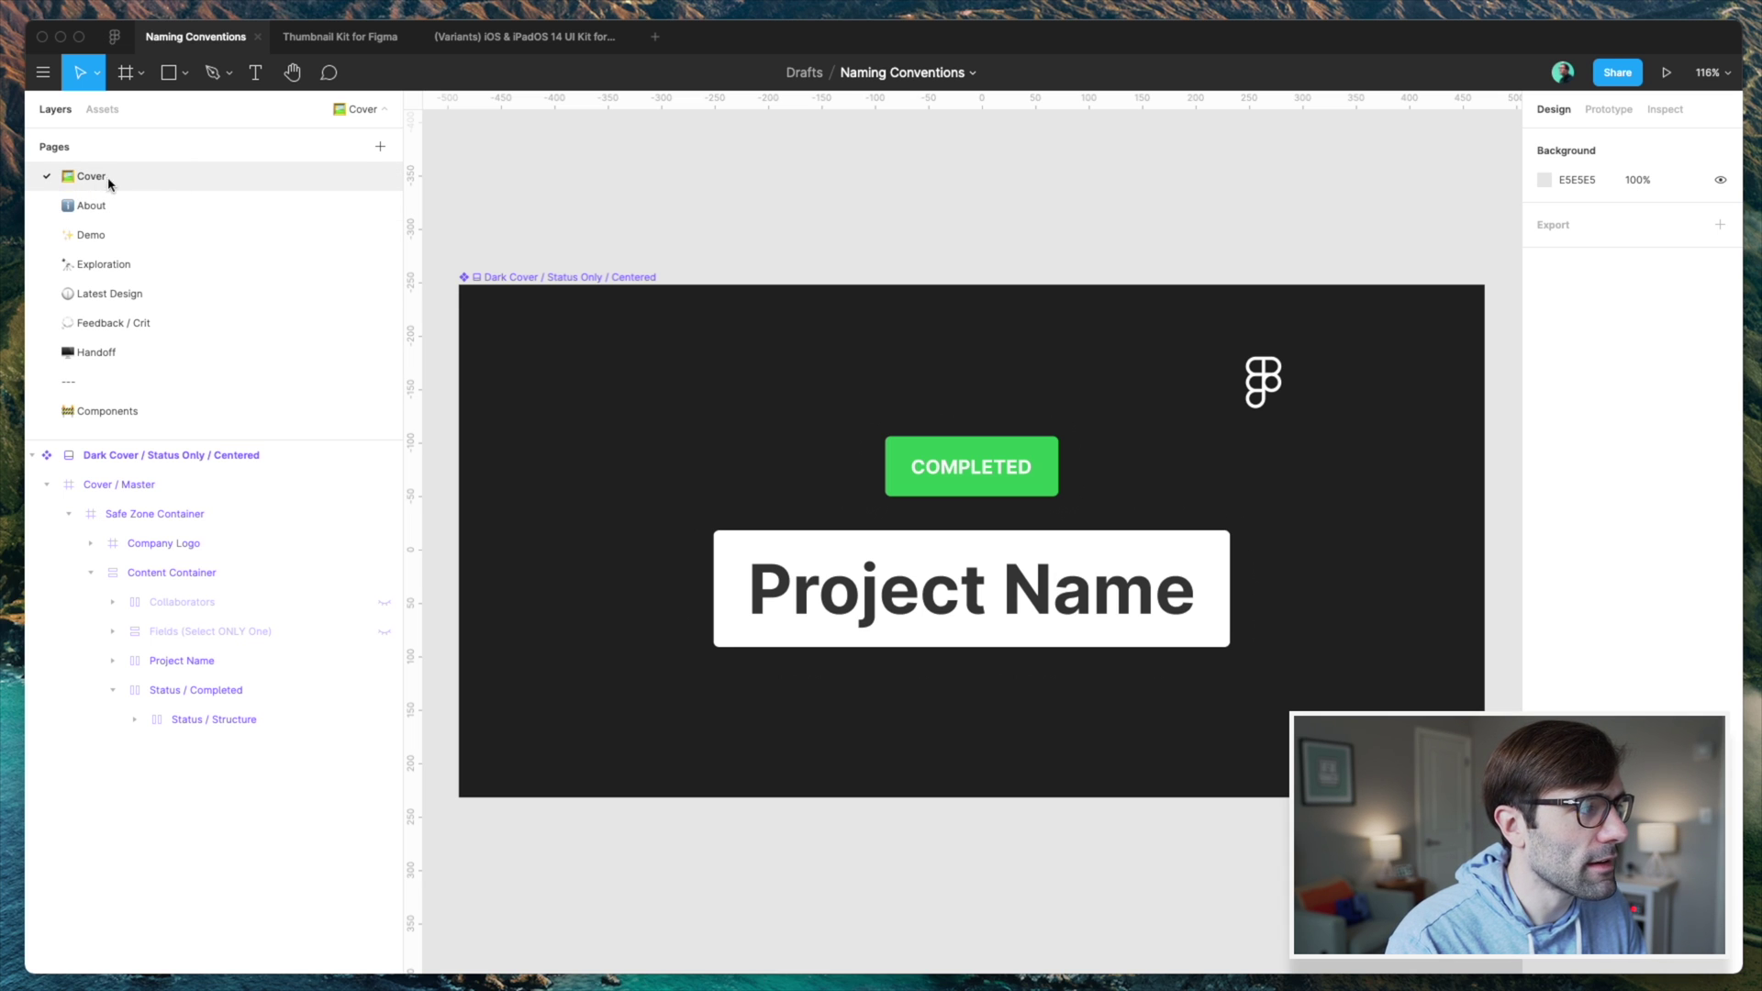
left_click(102, 213)
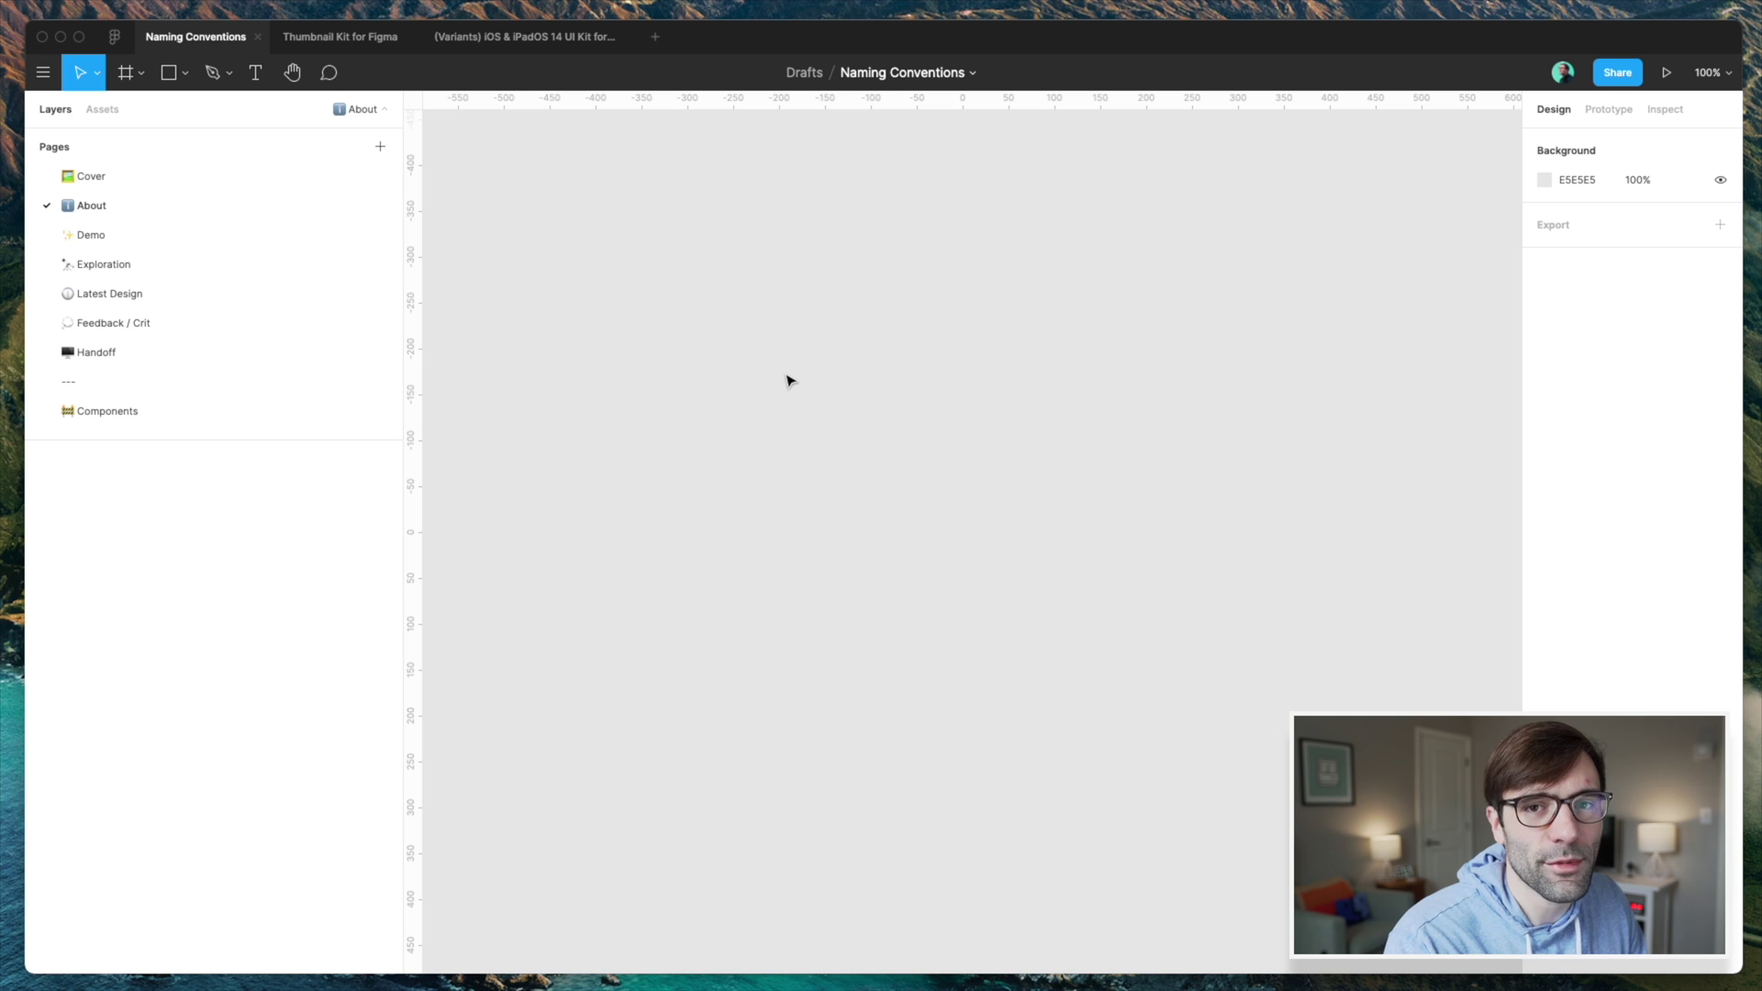
left_click(96, 237)
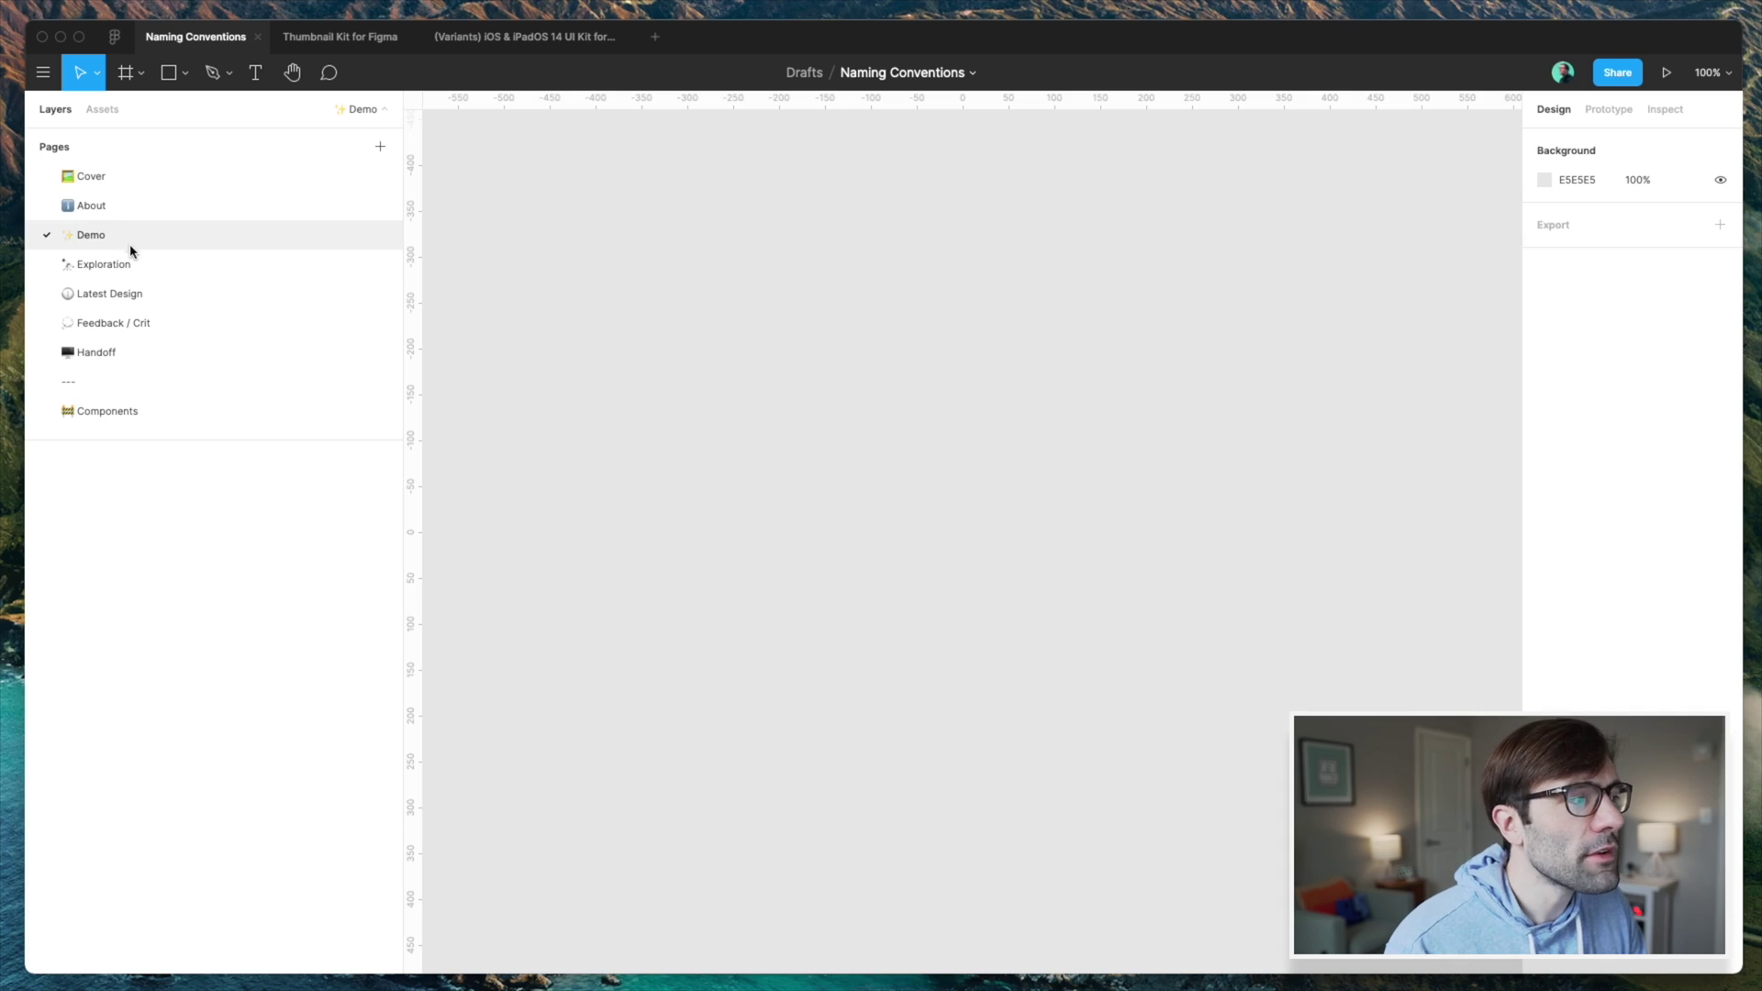
left_click(162, 265)
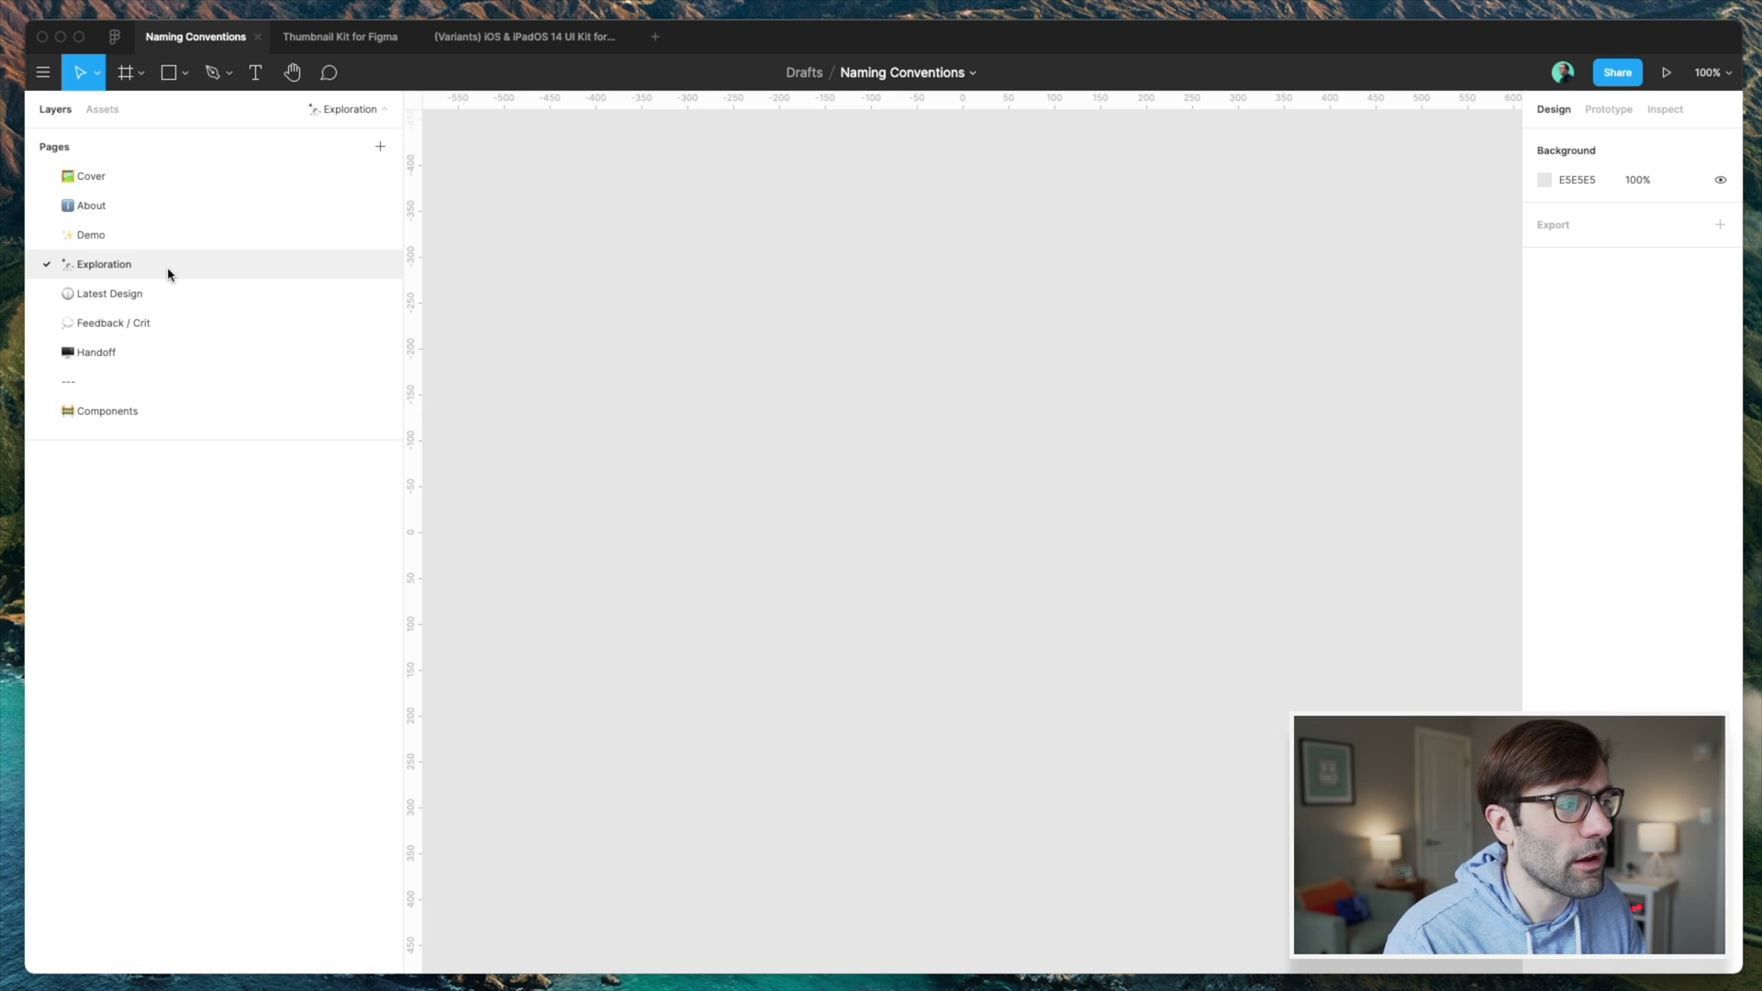
left_click(157, 234)
left_click(165, 265)
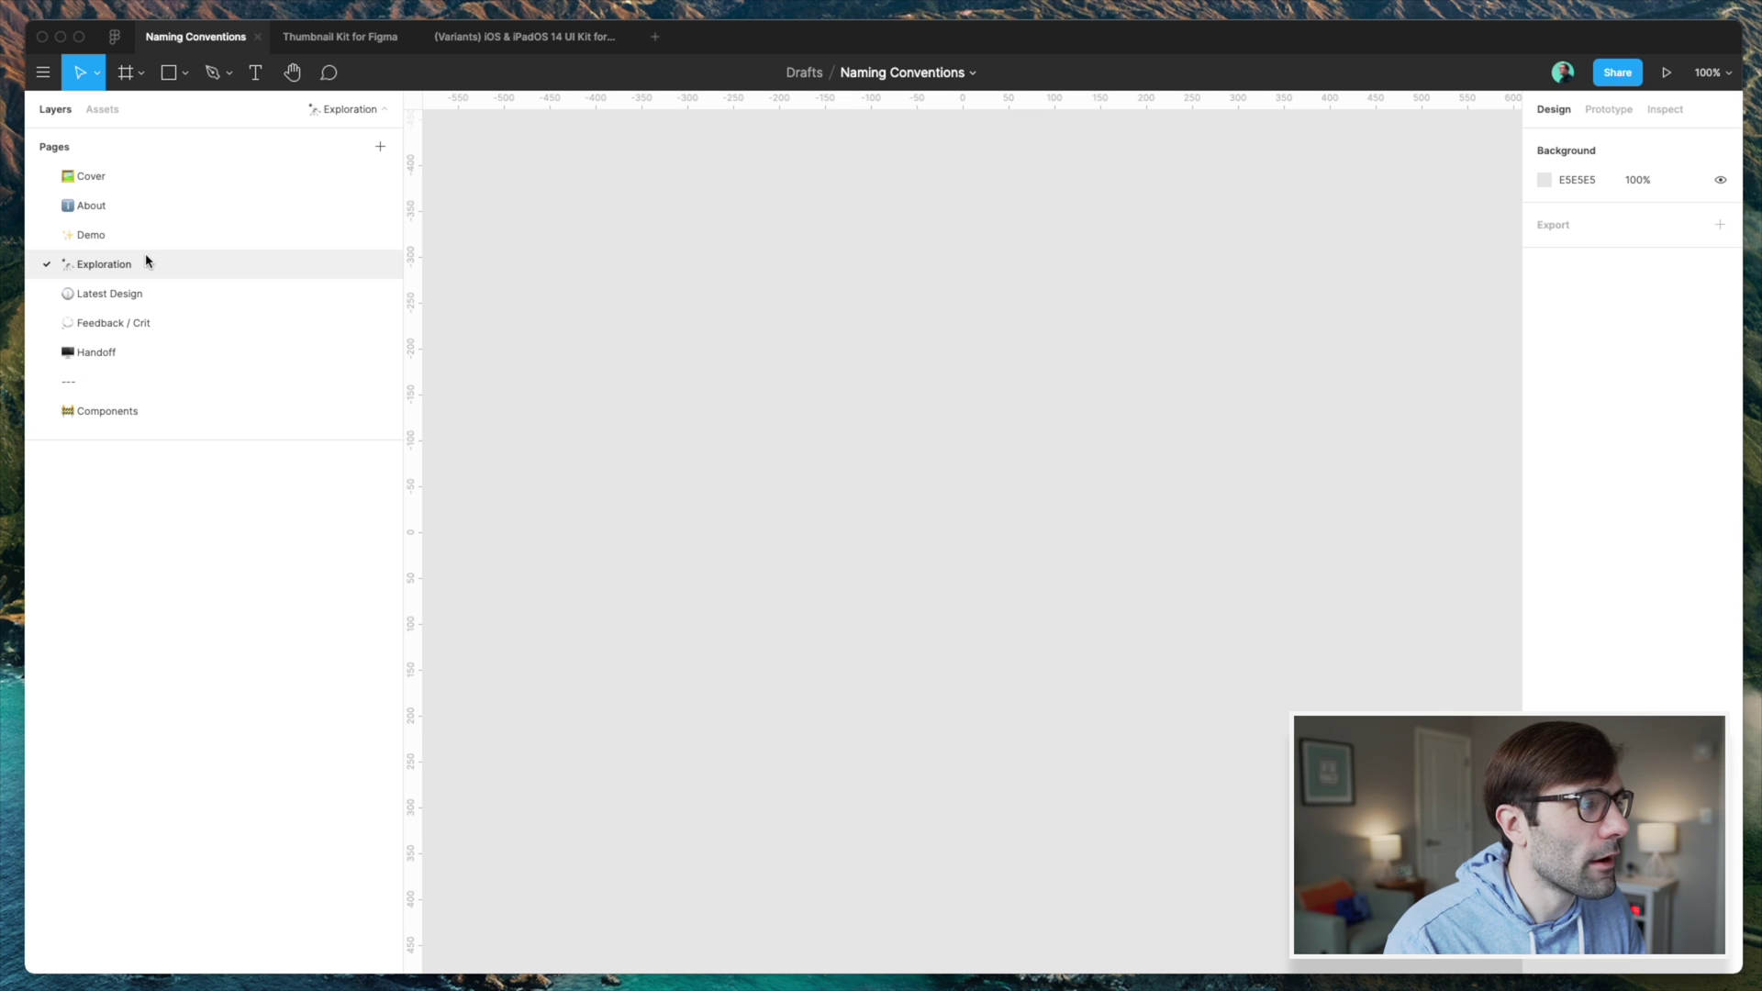
left_click(170, 295)
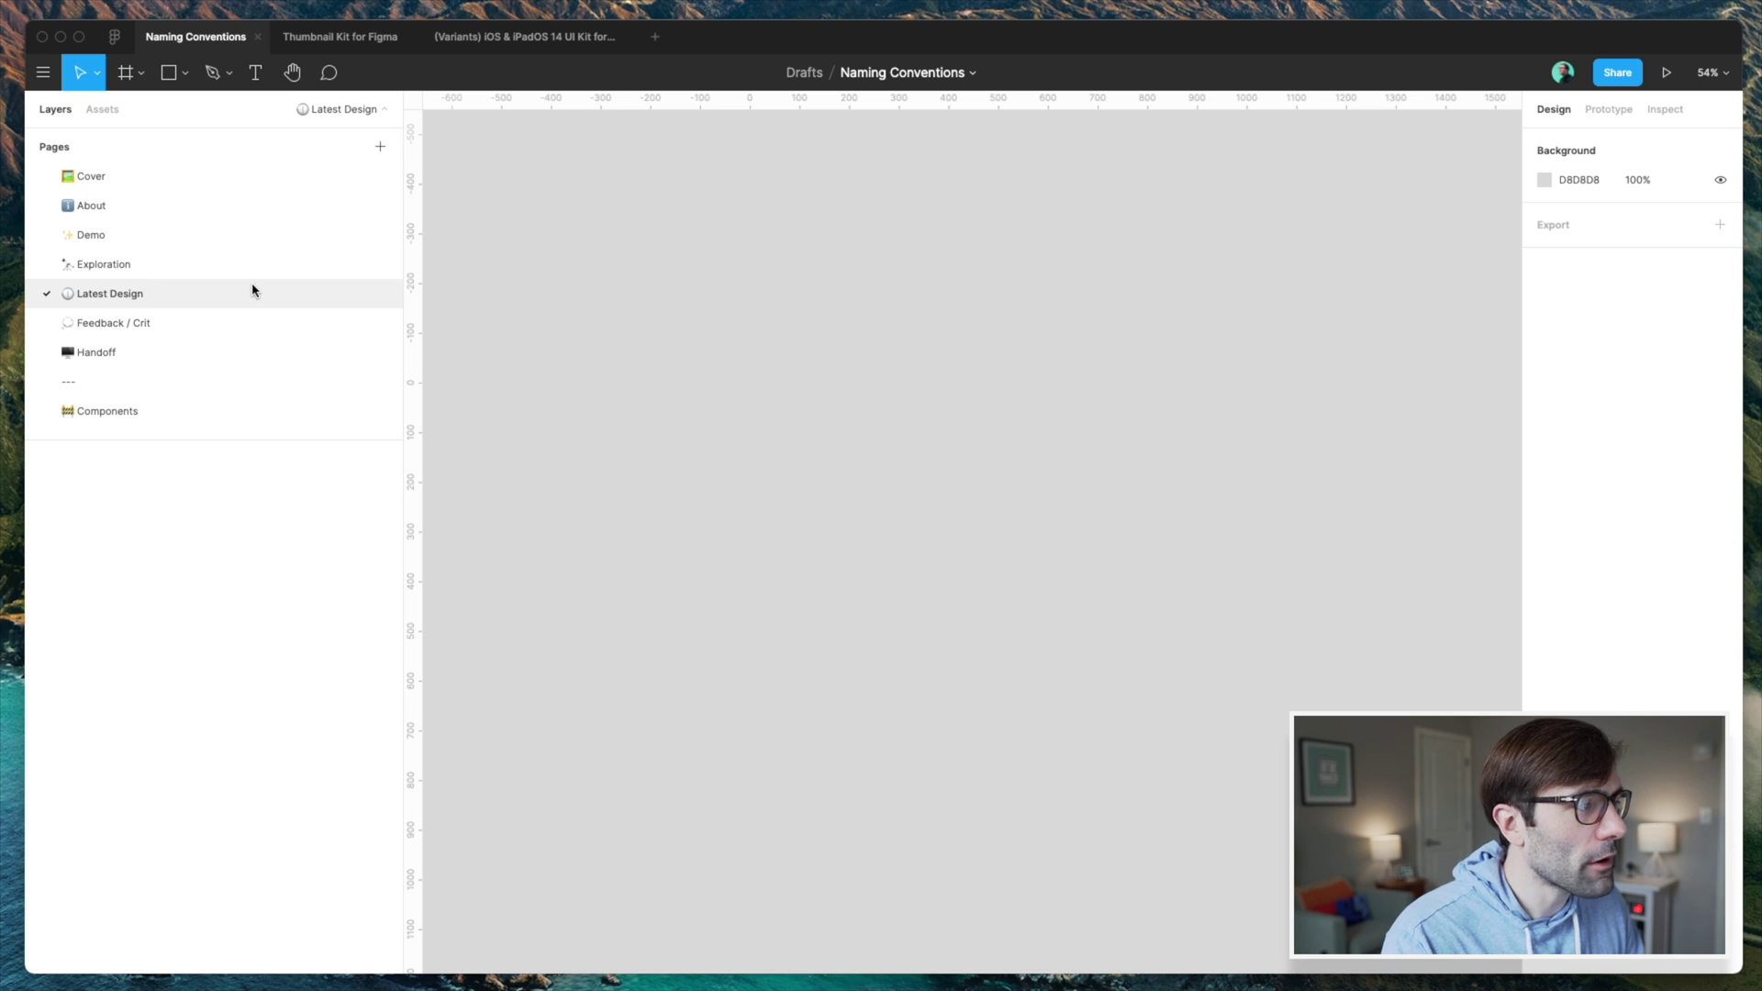
left_click(219, 320)
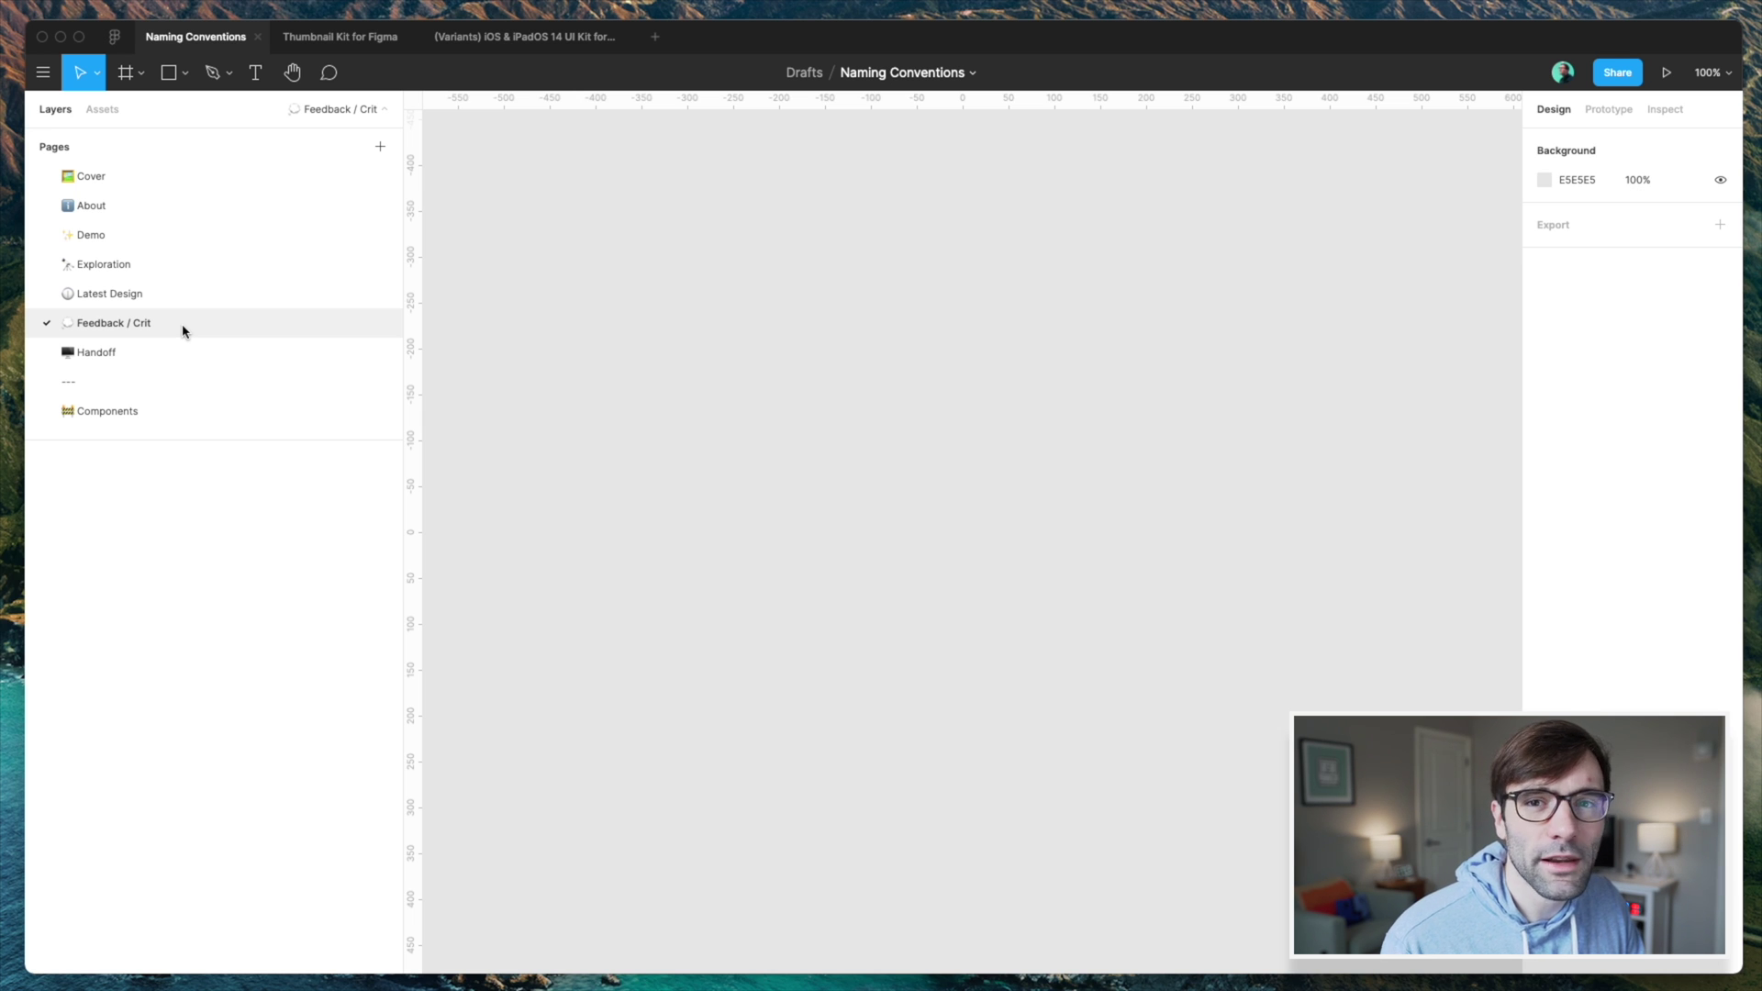
left_click(175, 347)
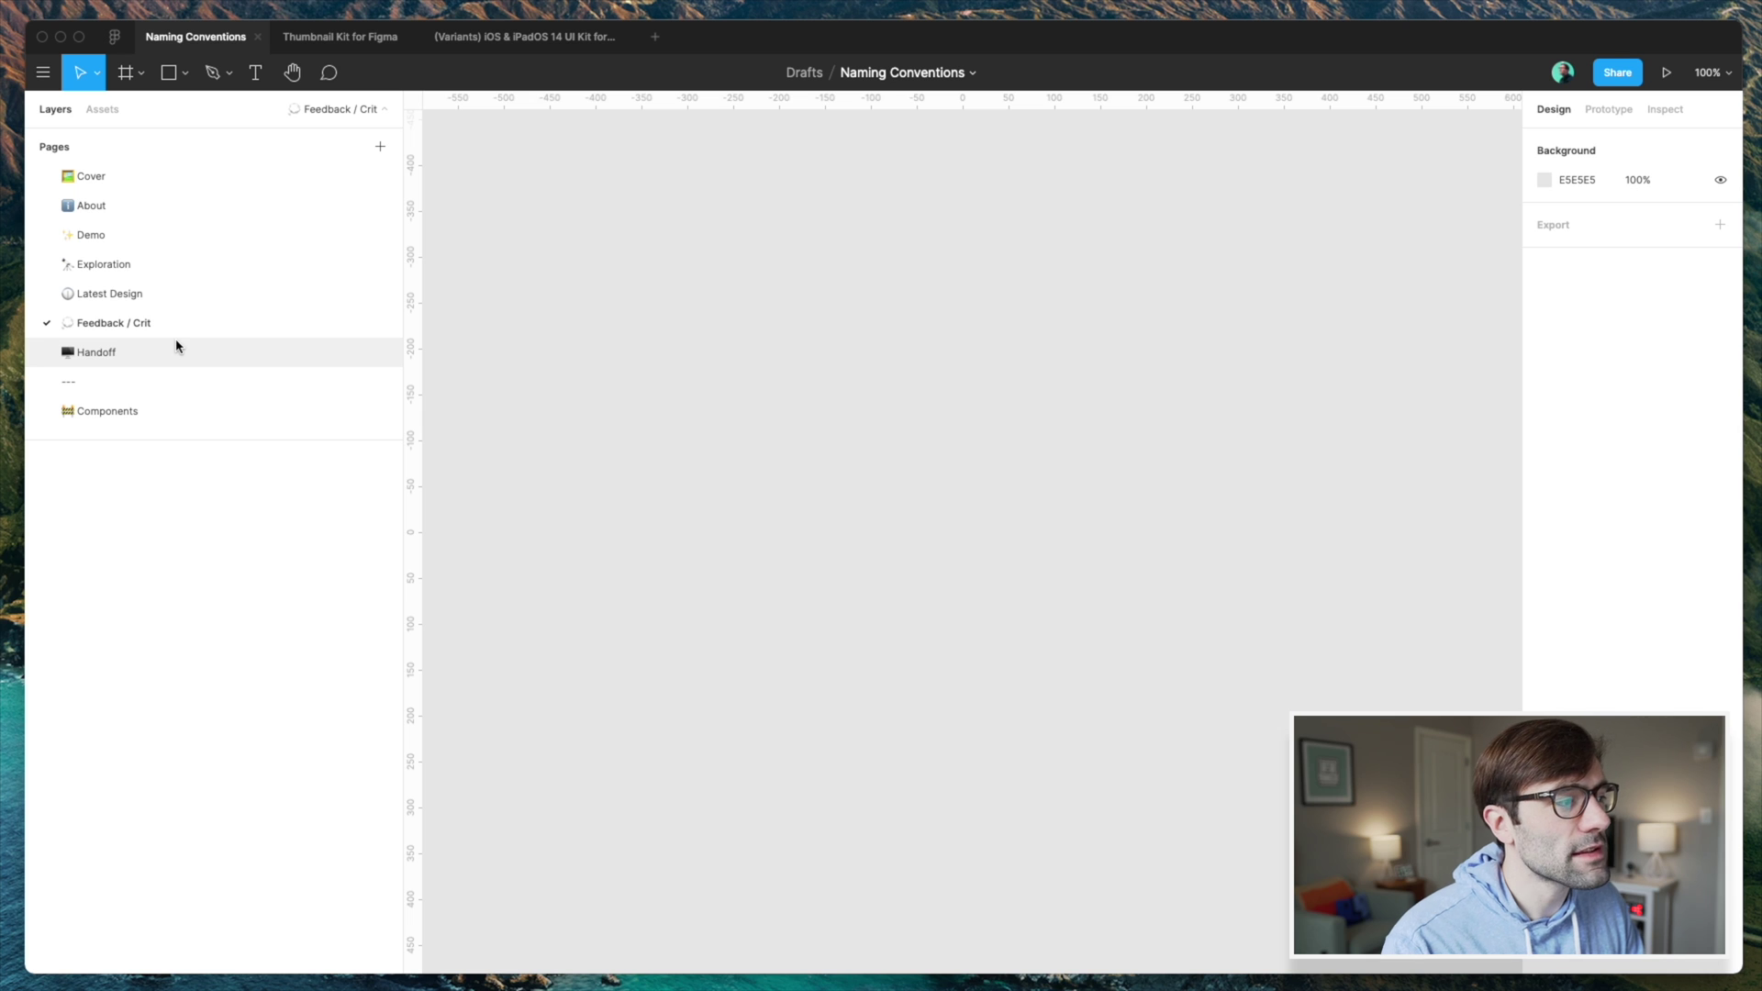
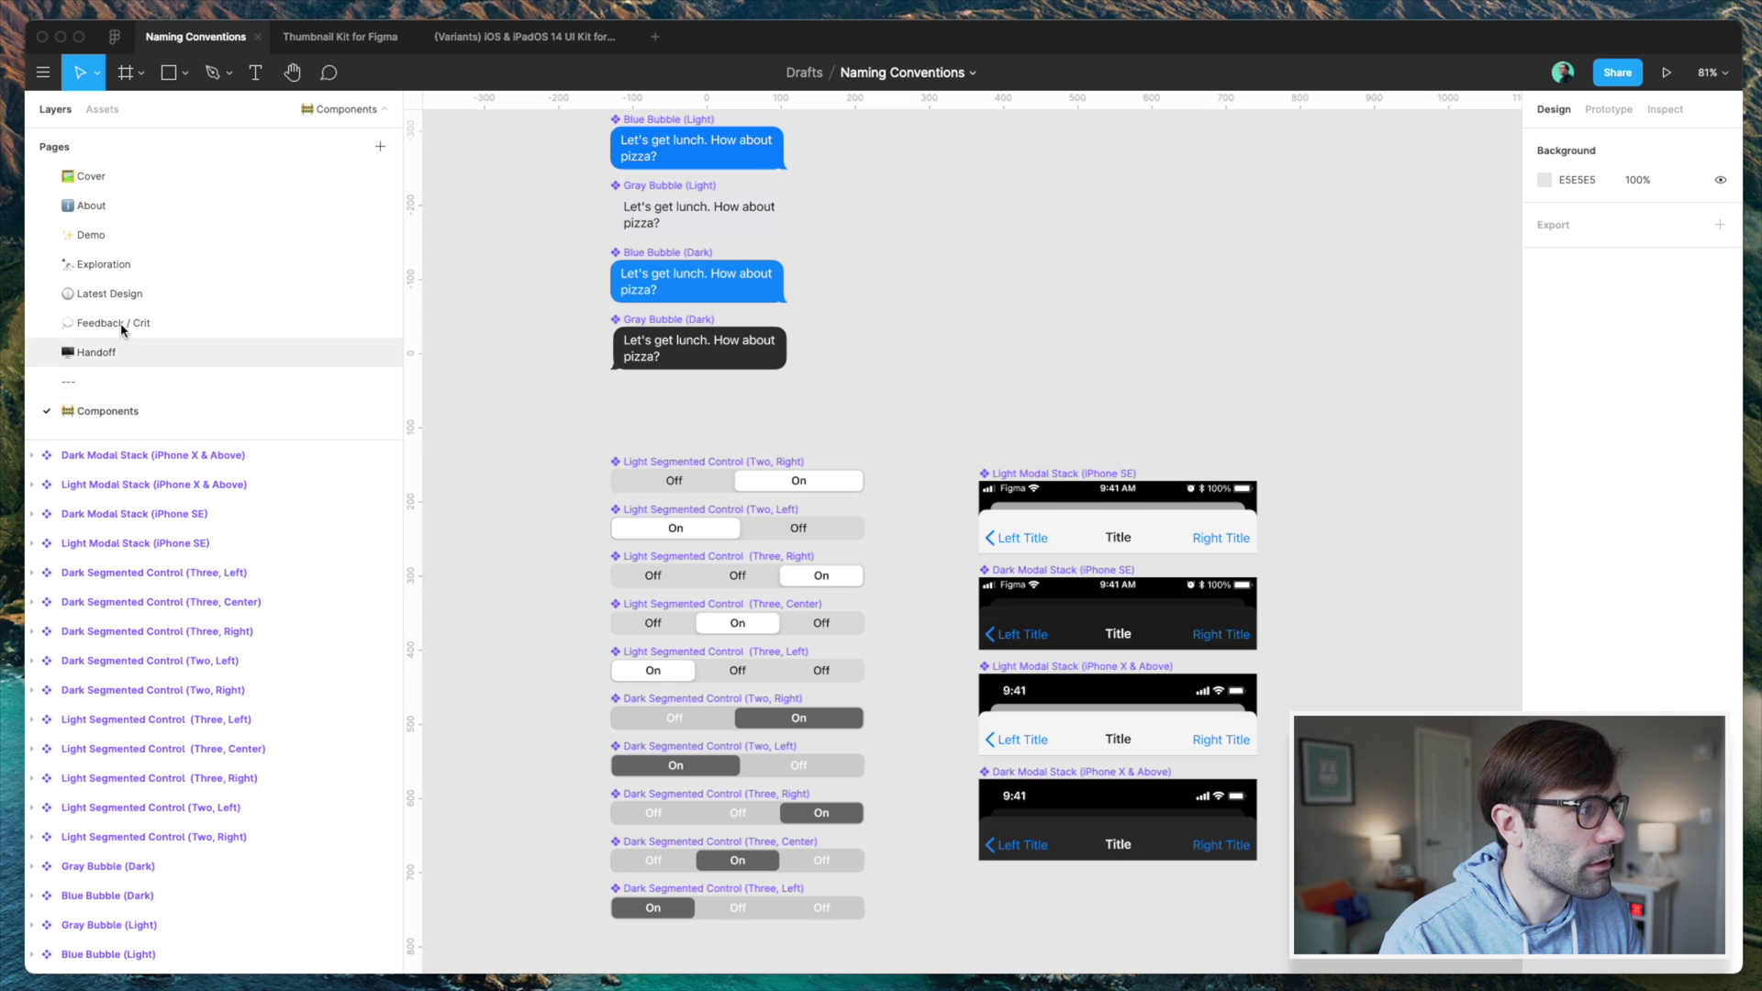
- Draw a rectangle in the empty area beside the message bubbles on the Components page
left_click(165, 74)
left_click_drag(888, 215, 1124, 347)
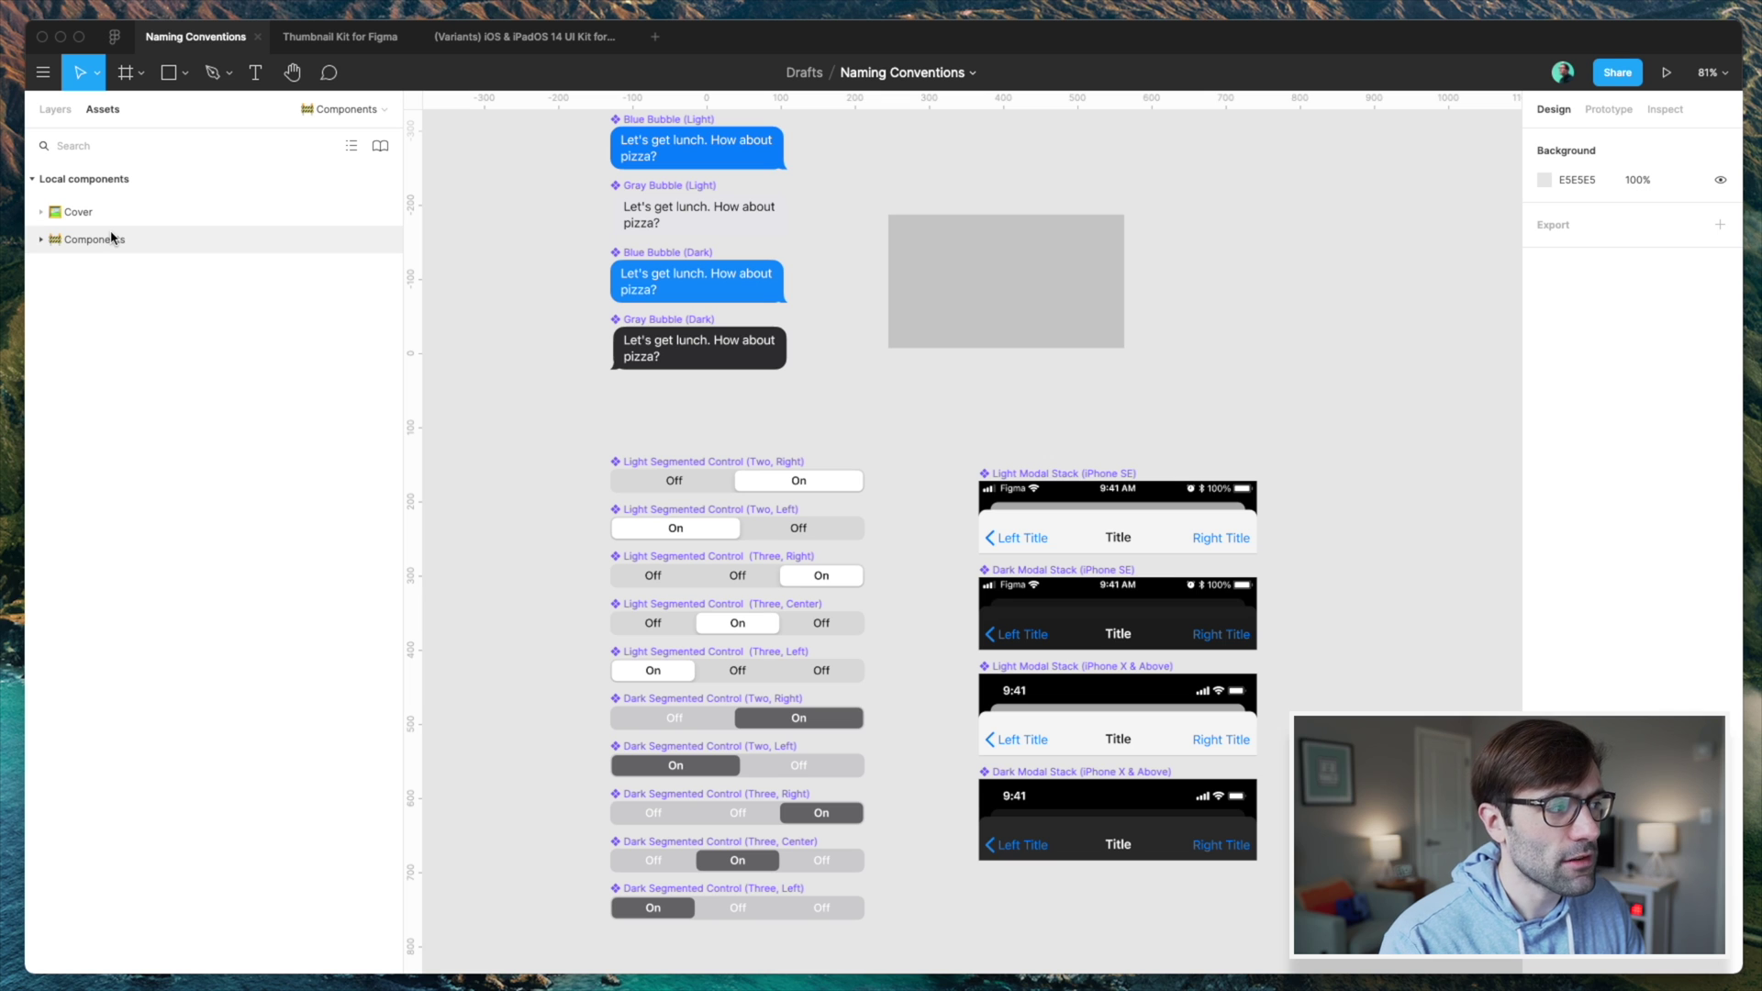
- Compare the Components page's layers with the local assets, then view the Cover page and collapse its Dark Cover component layer
left_click(66, 111)
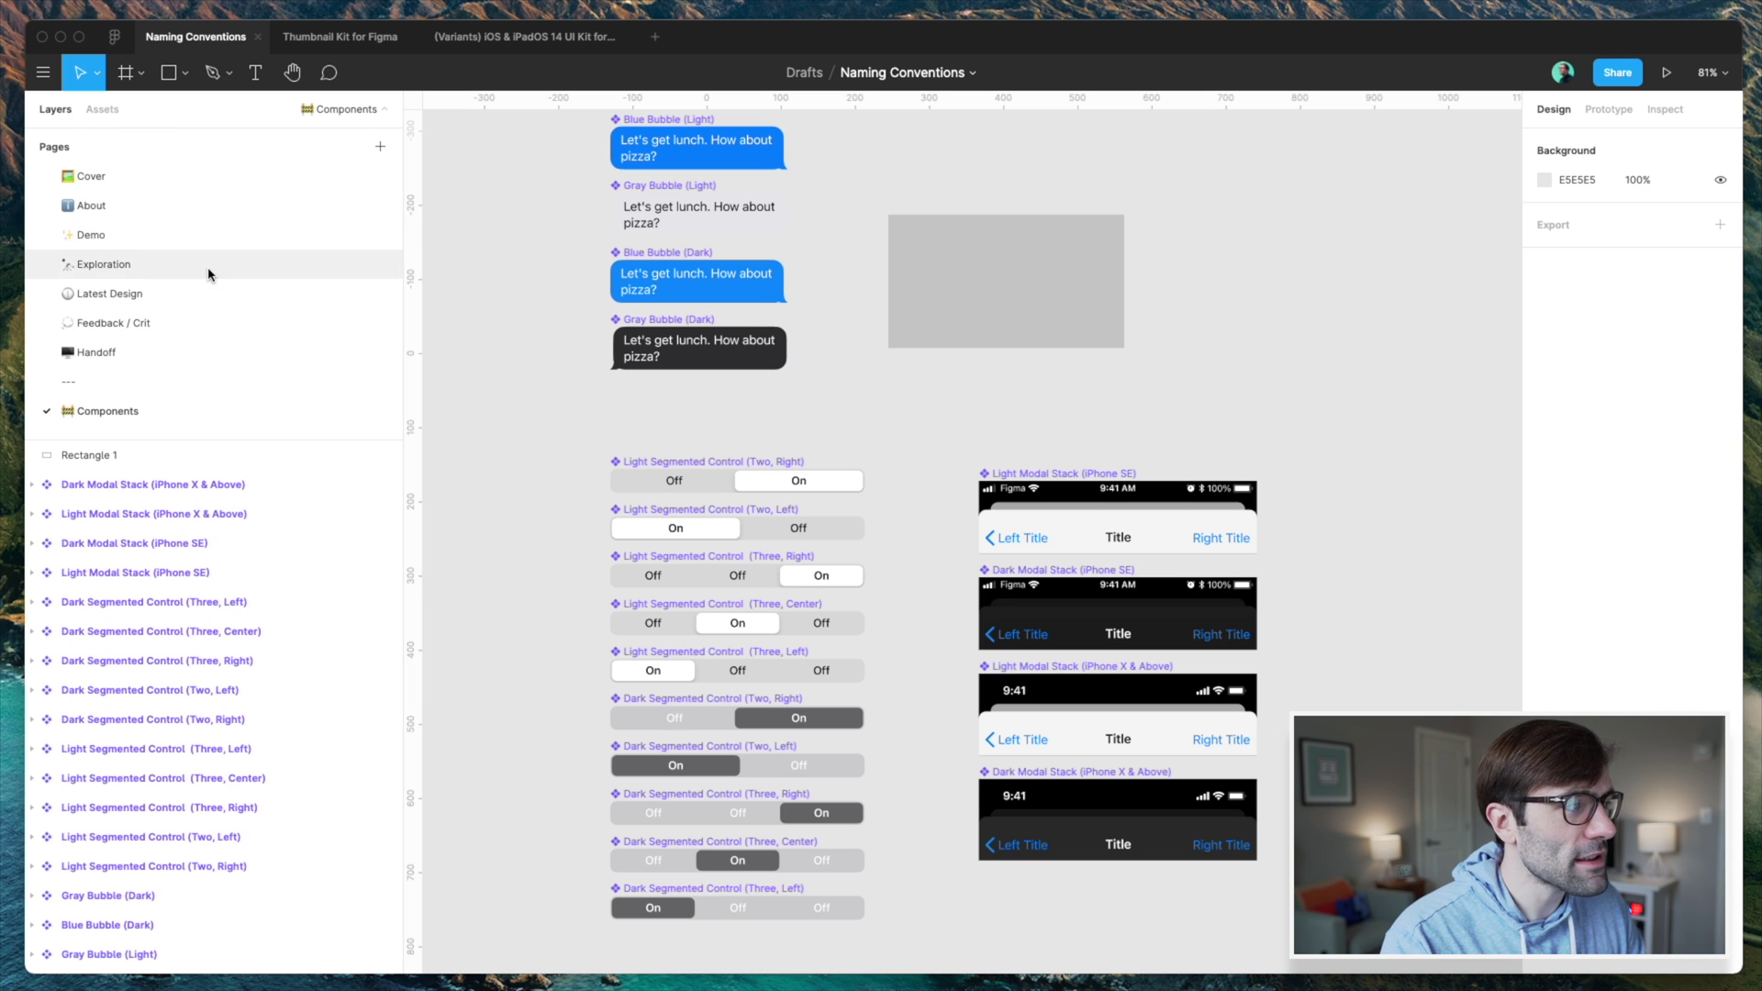
left_click(104, 110)
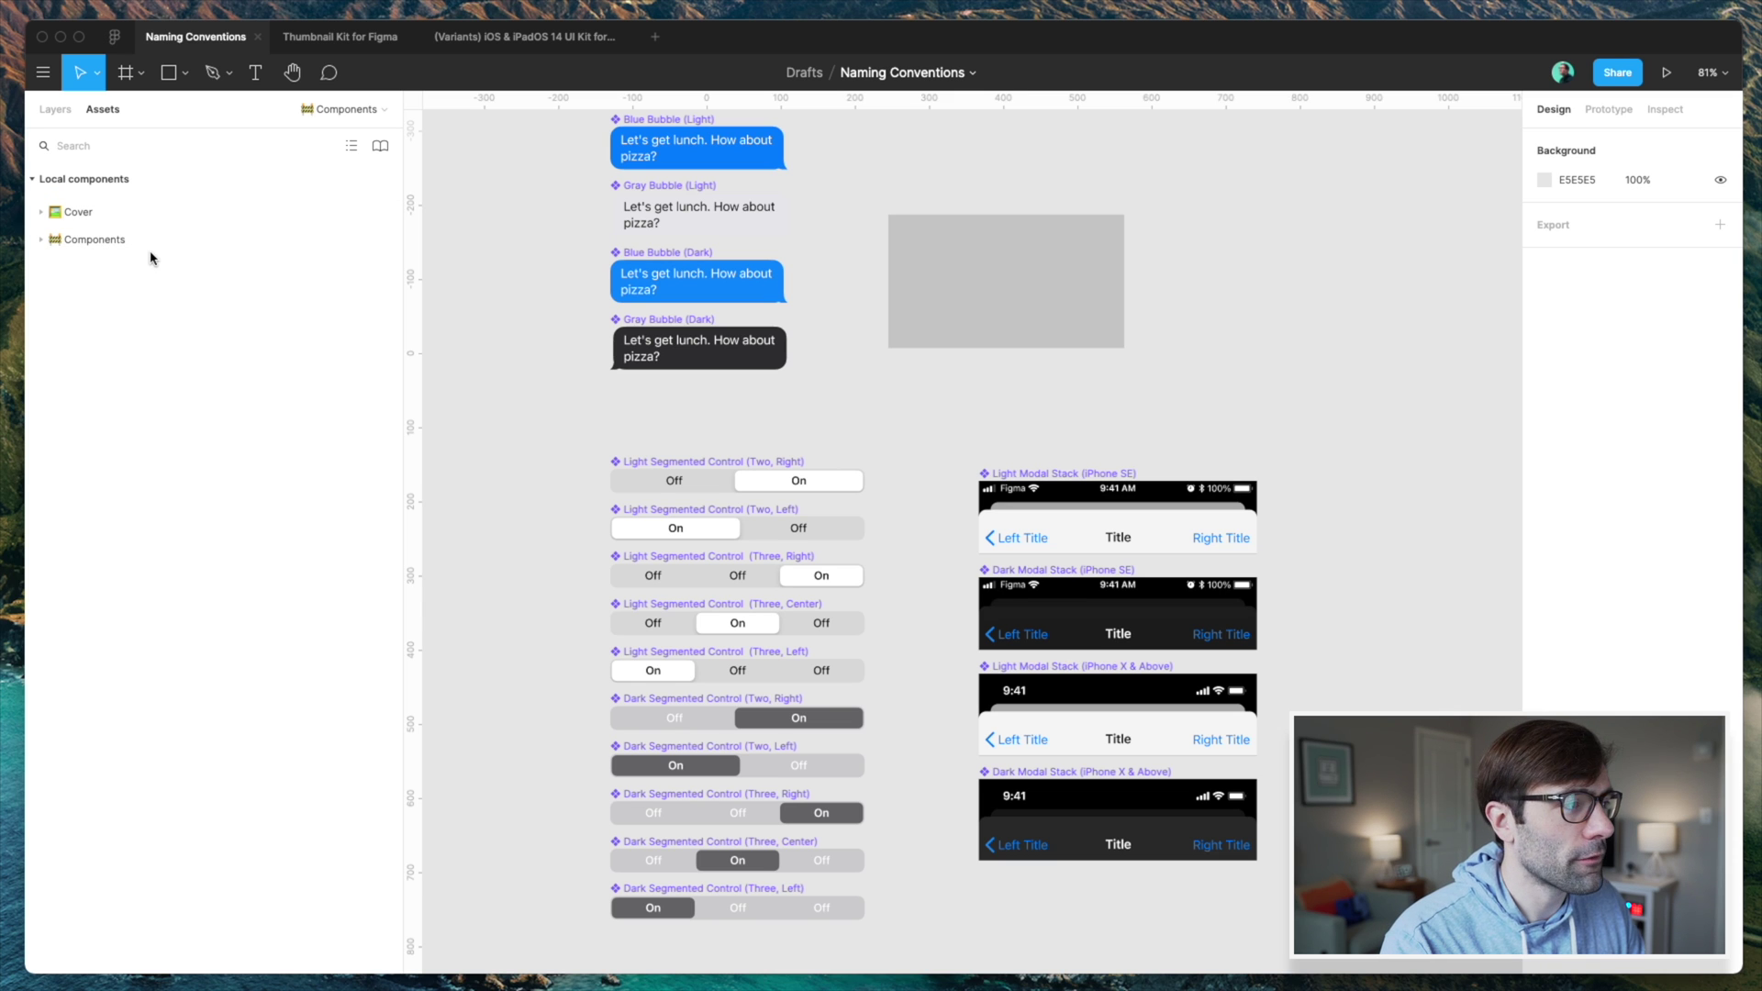
left_click(64, 116)
left_click(92, 175)
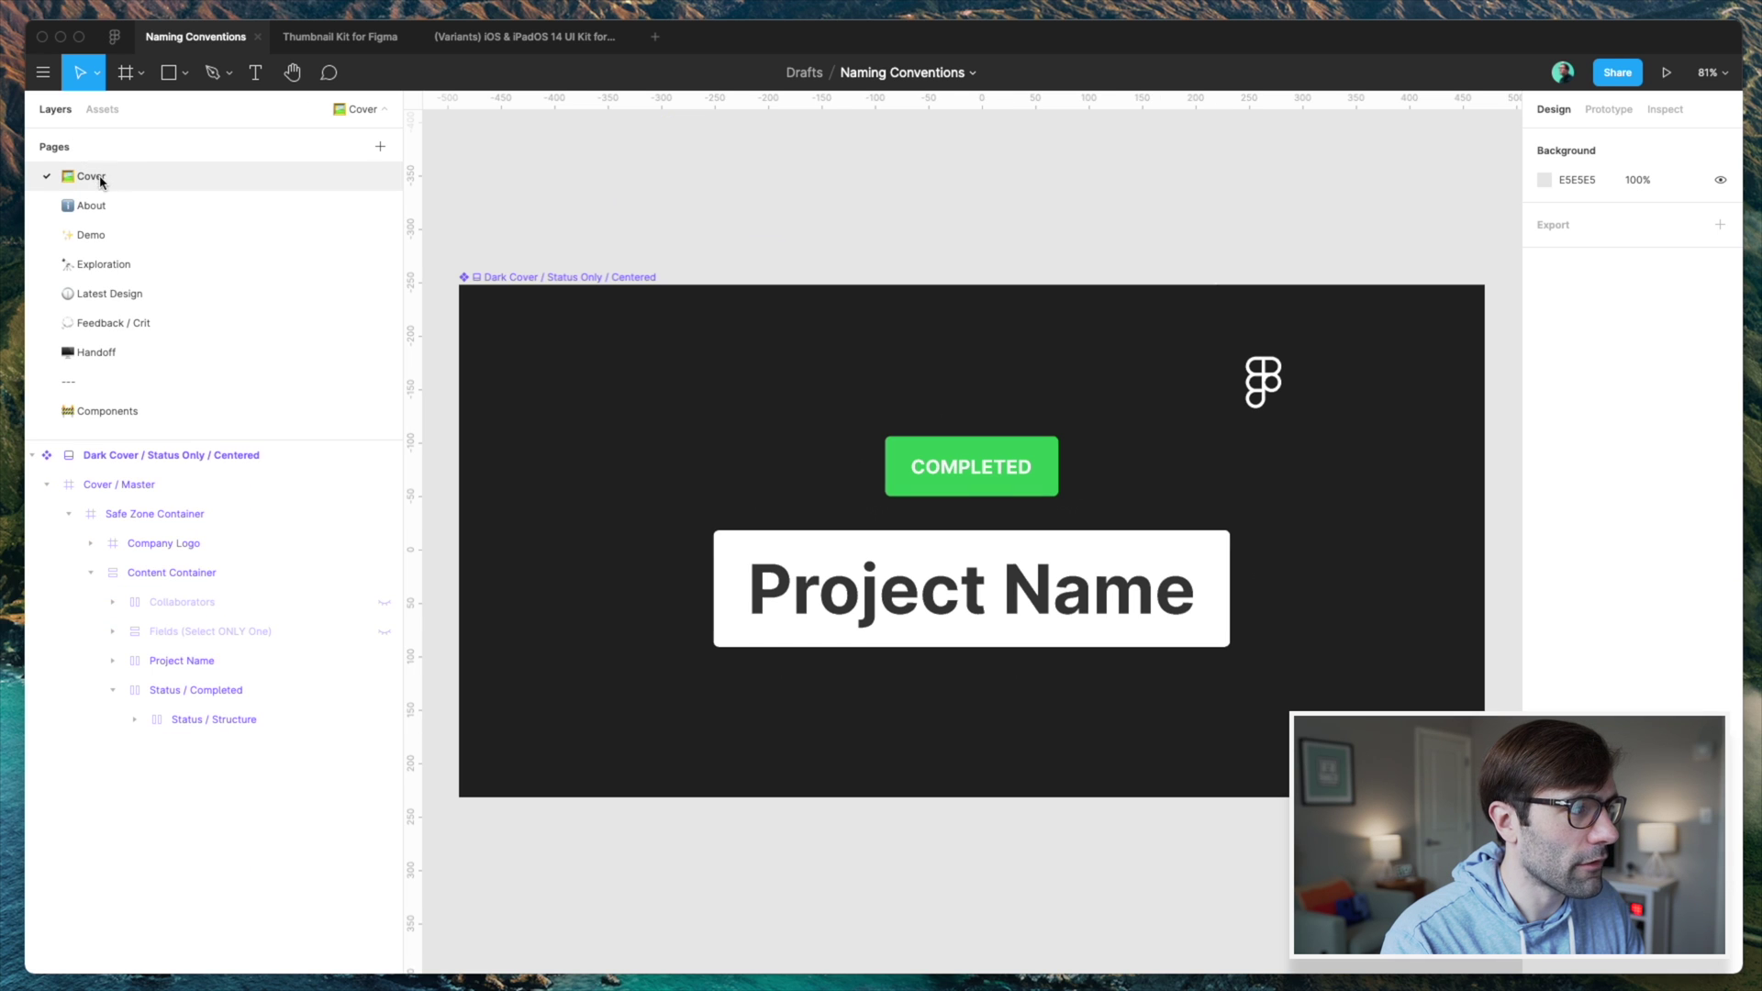
left_click(32, 456)
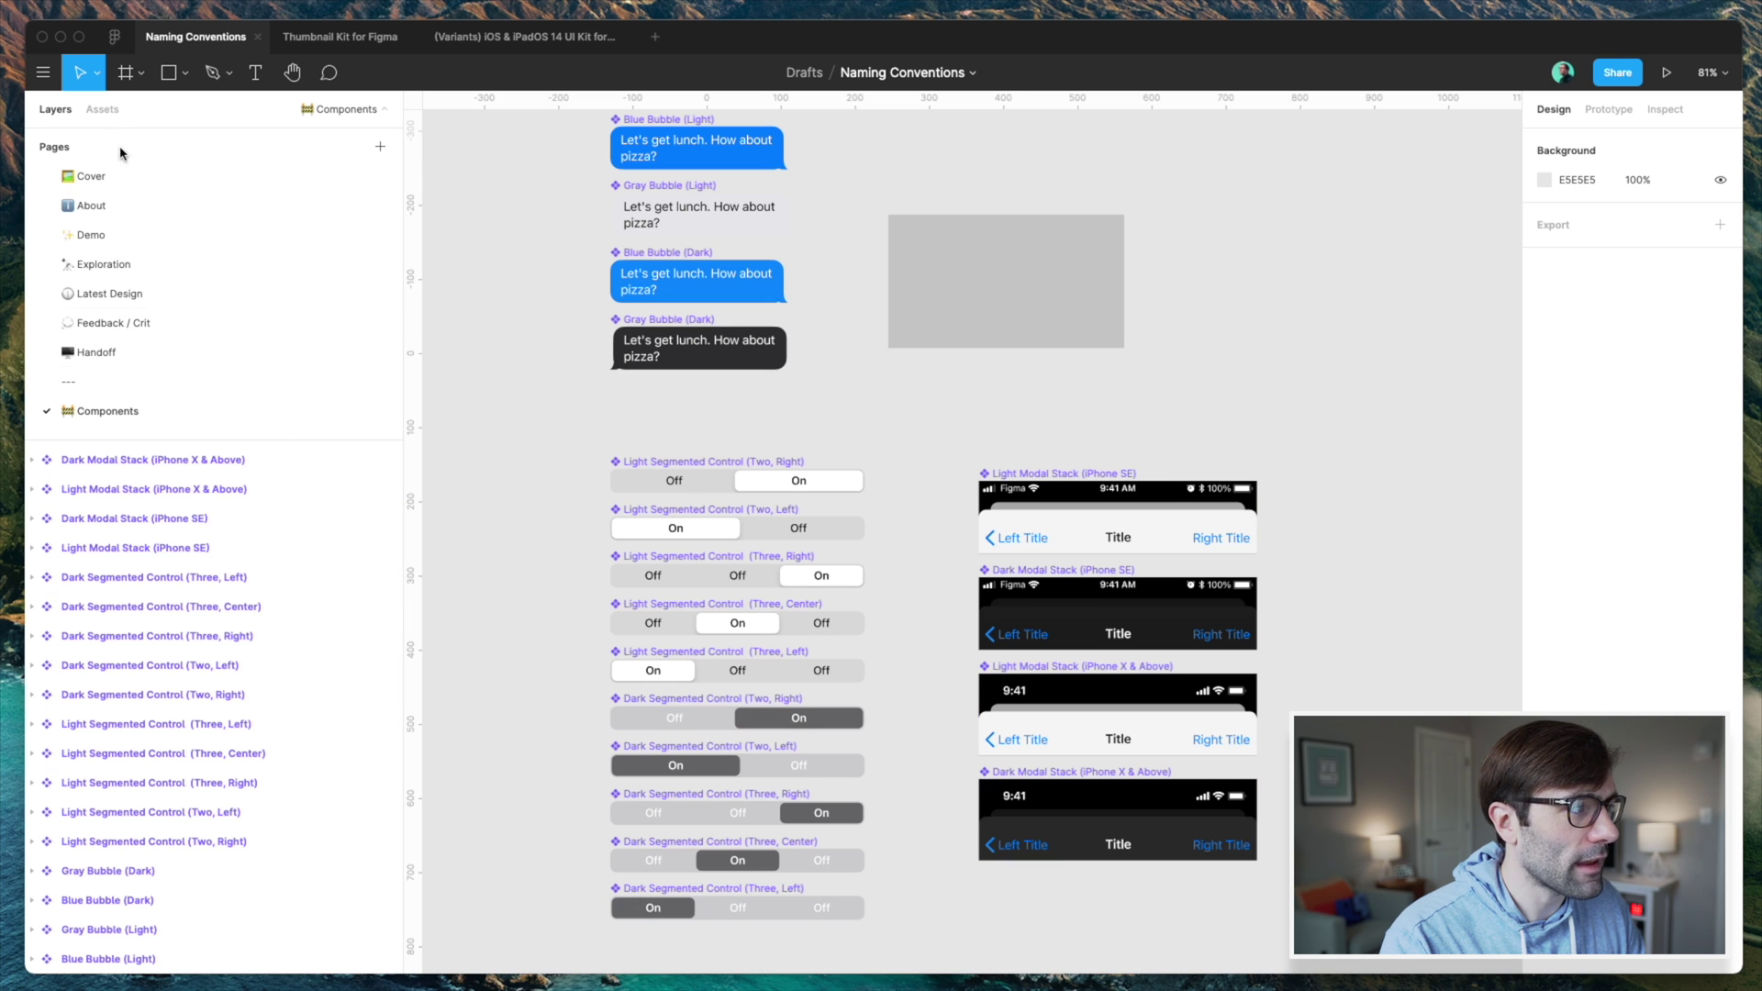
- Examine the Cover group of the local components down to Dark Cover / Status Only, then collapse the group
left_click(102, 112)
left_click(69, 212)
left_click(129, 240)
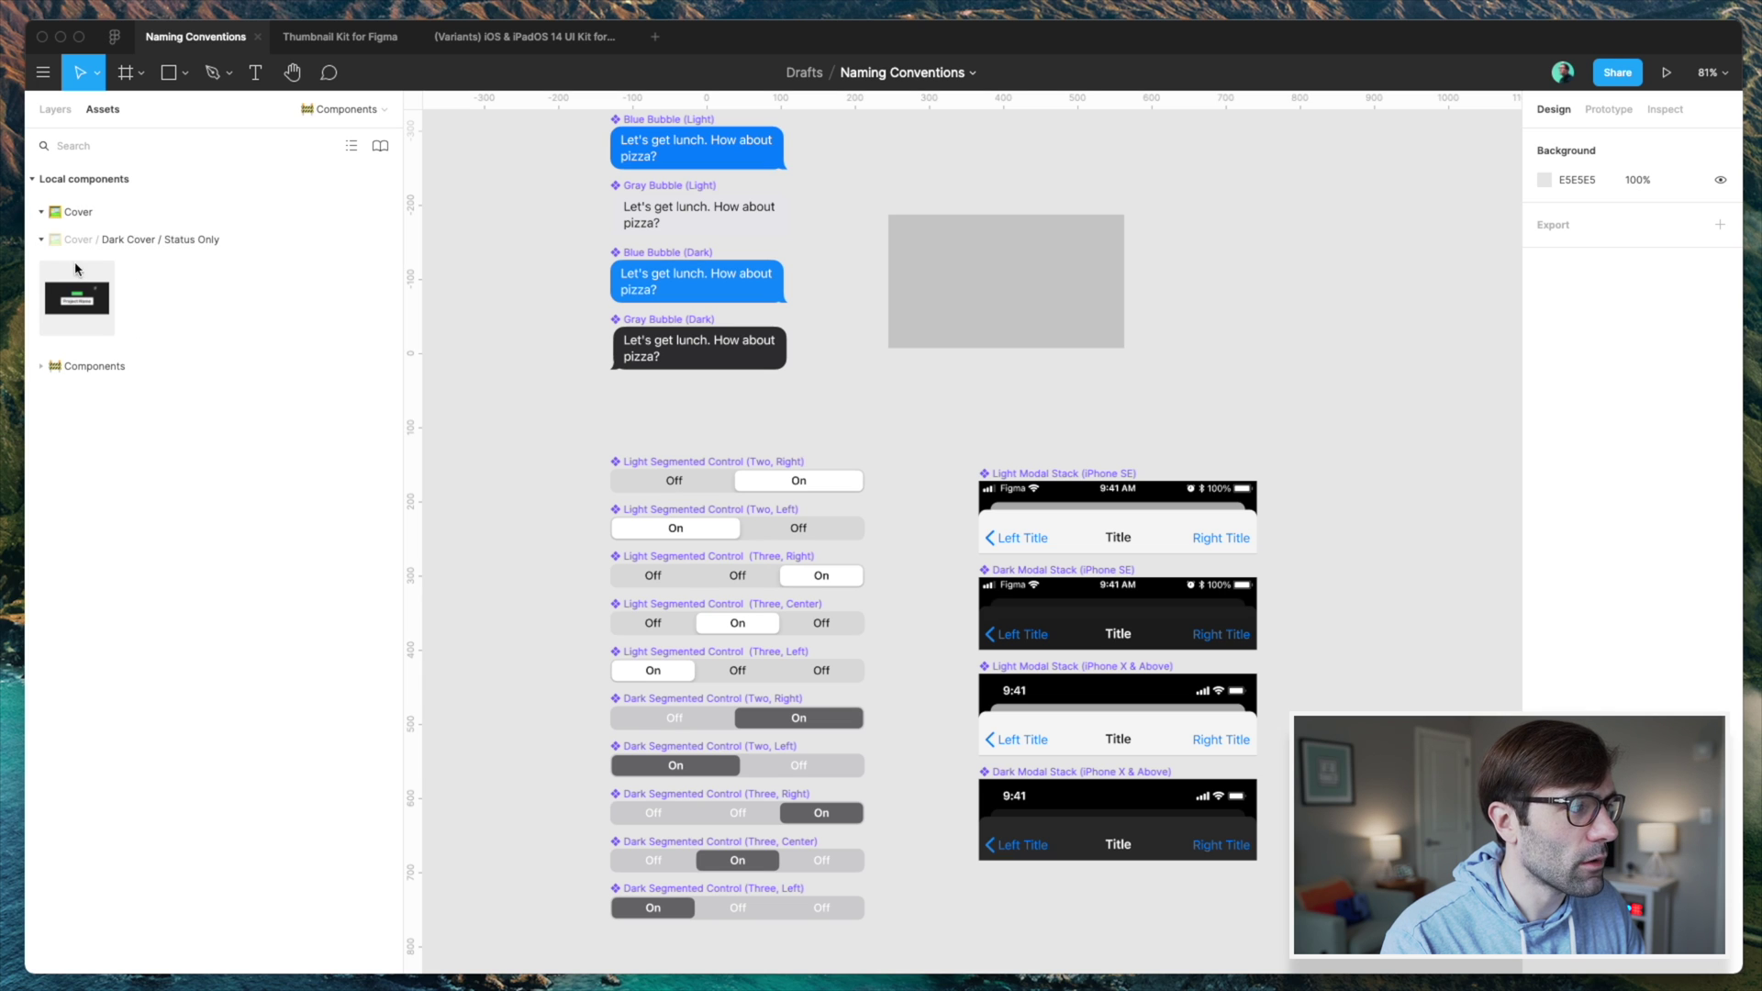
left_click(42, 214)
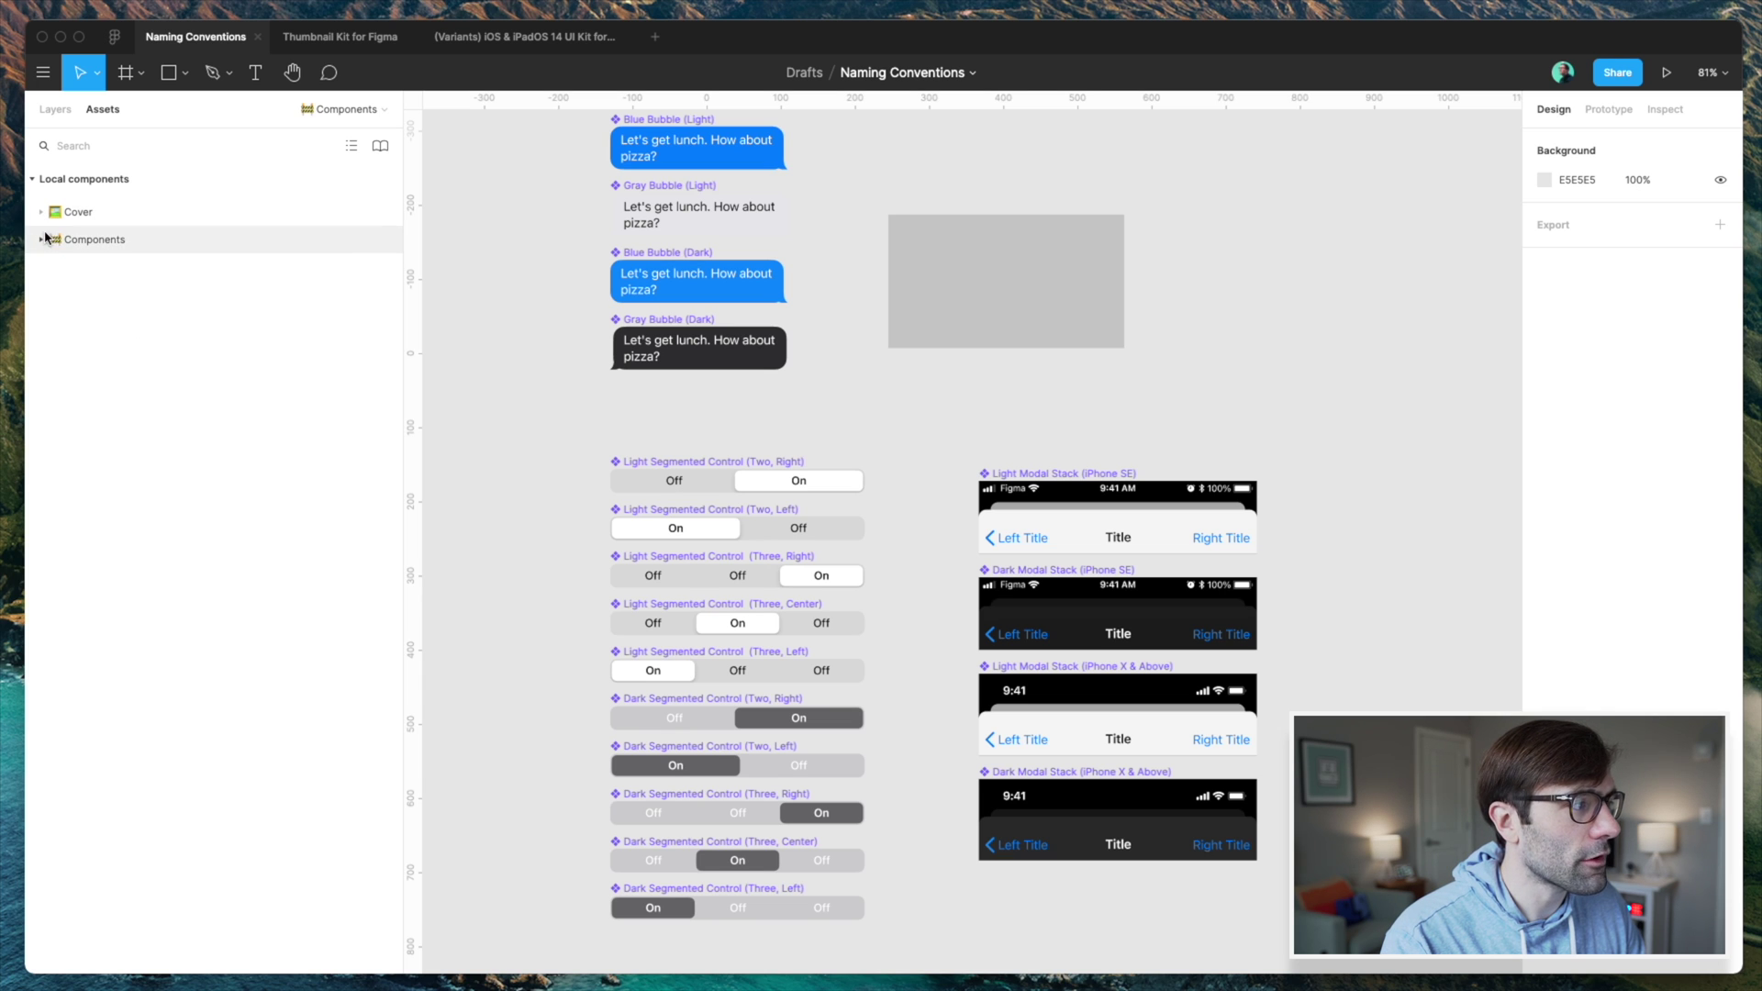
- Place a Blue Bubble (Dark) instance from the local components beside the gray rectangle and change its text to "Hello!"
left_click(42, 240)
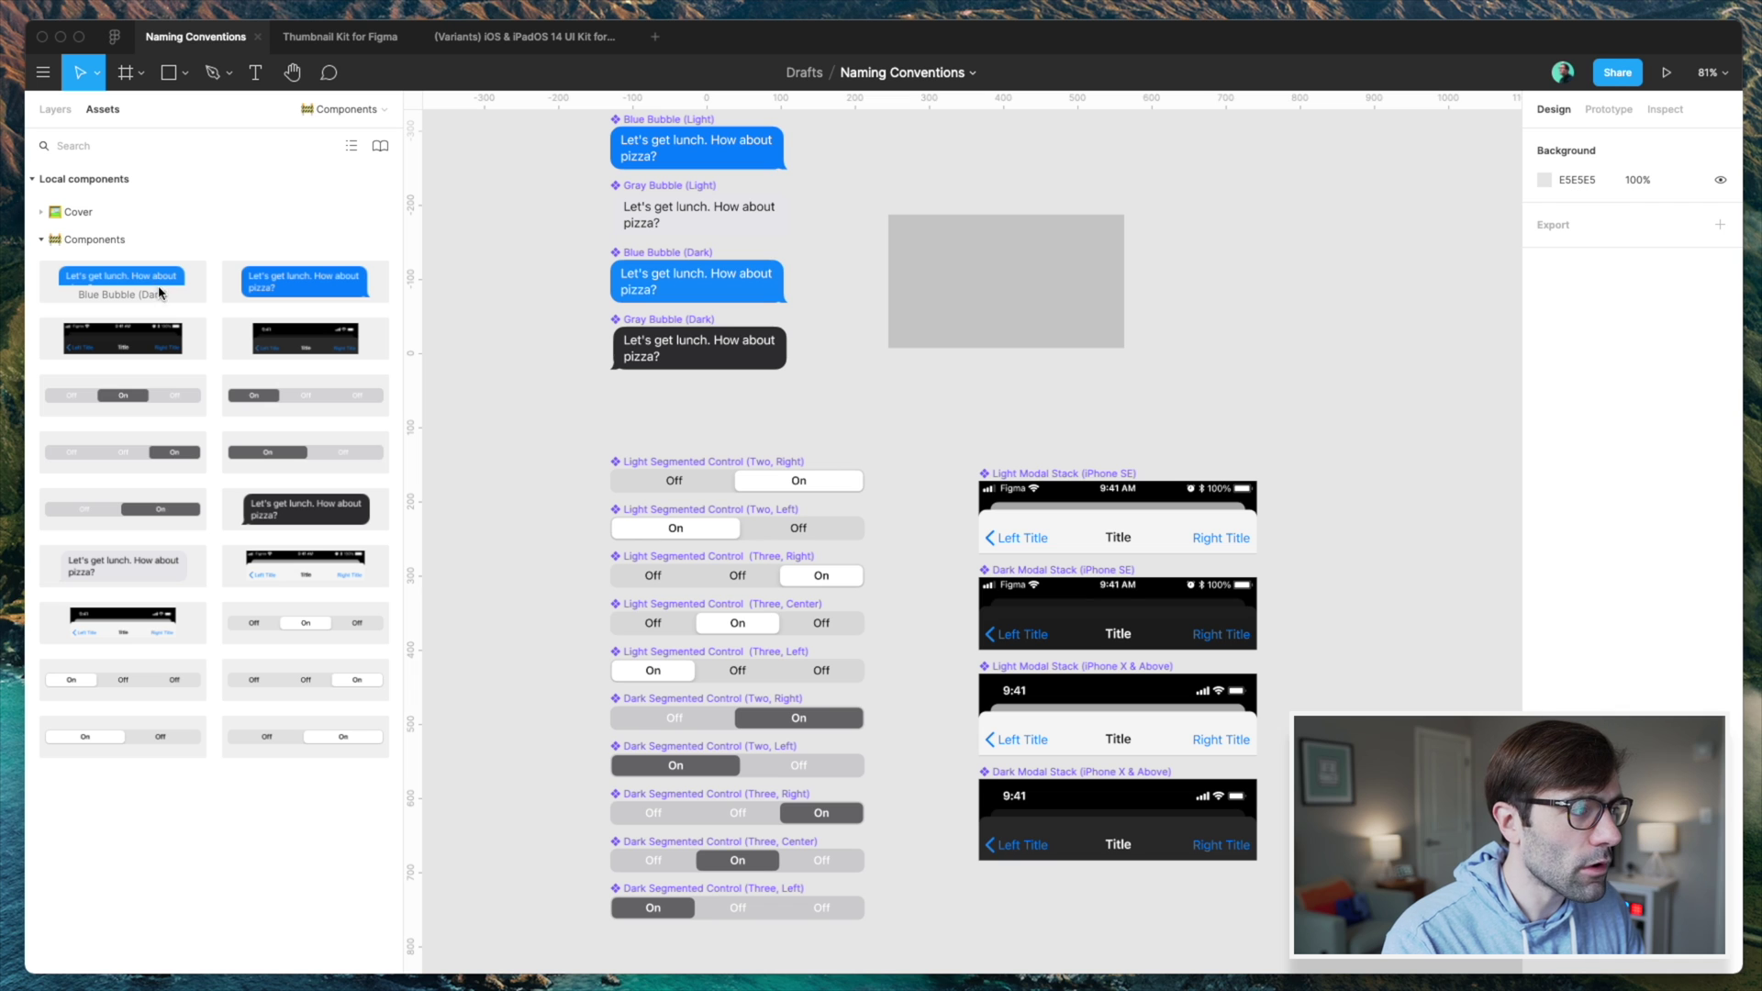
left_click_drag(126, 292, 1414, 356)
double_click(1356, 303)
key("Return")
type("Hello!")
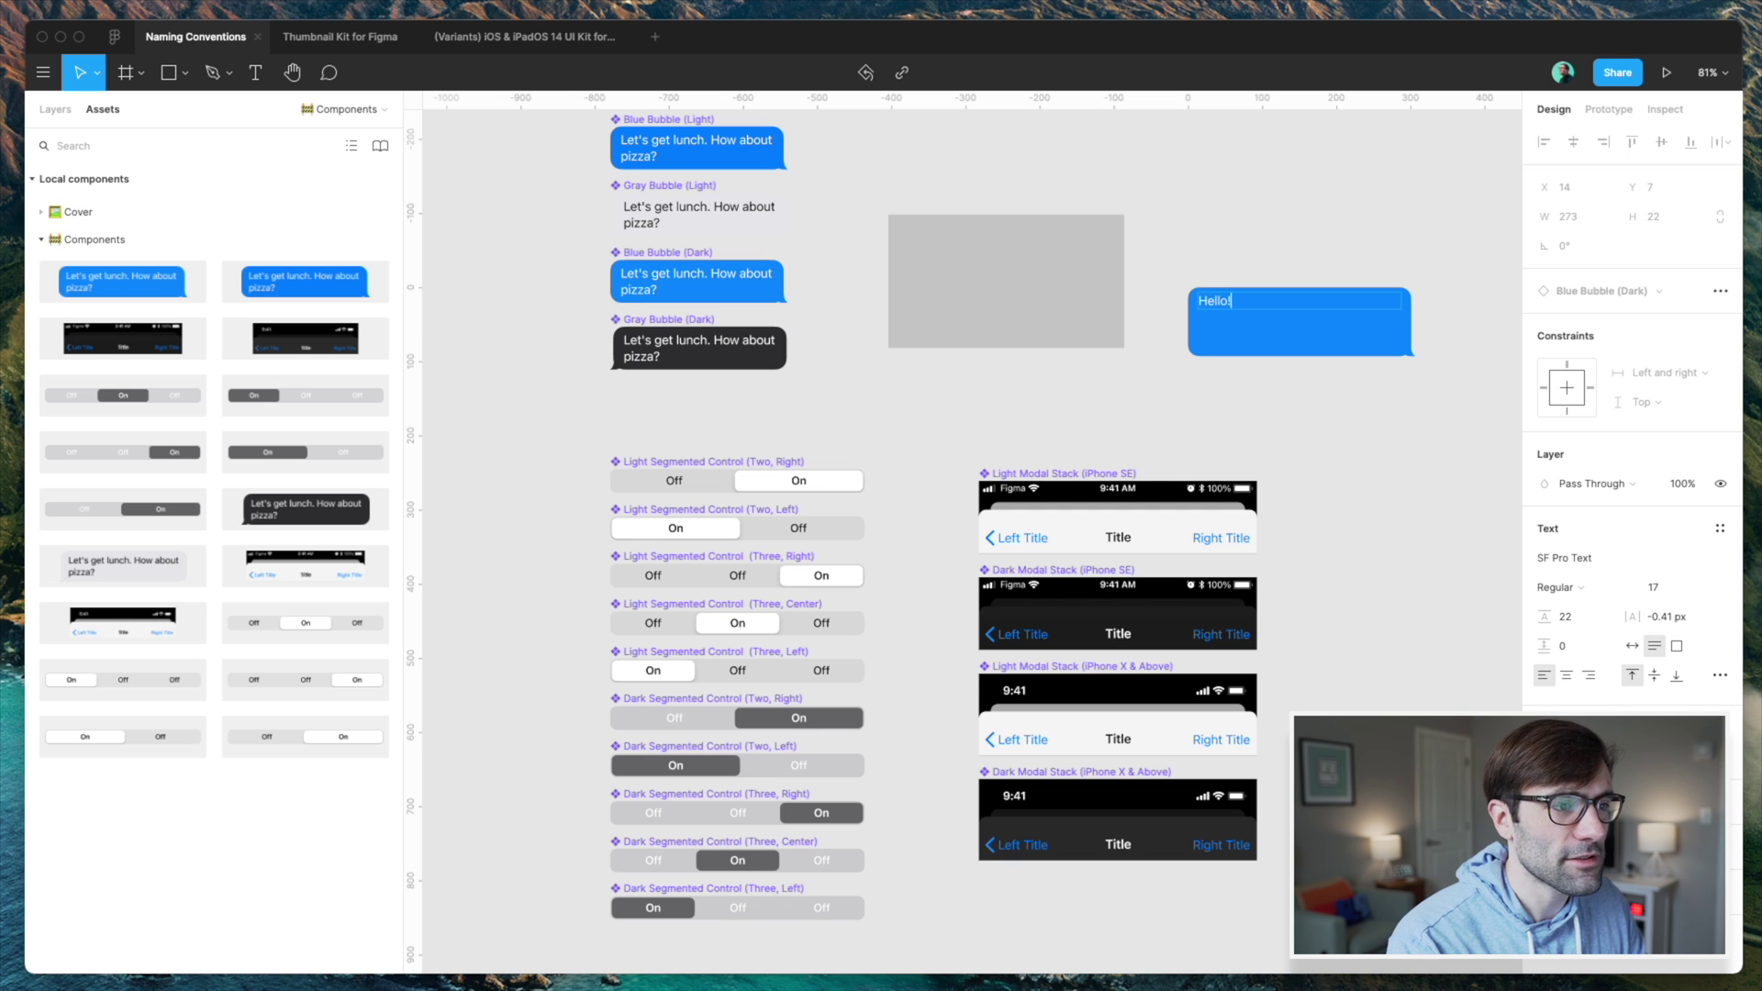
key("Escape")
left_click(1403, 283)
mouse_move(1331, 335)
left_mouse_down()
mouse_move(1343, 345)
mouse_move(1340, 329)
left_mouse_up()
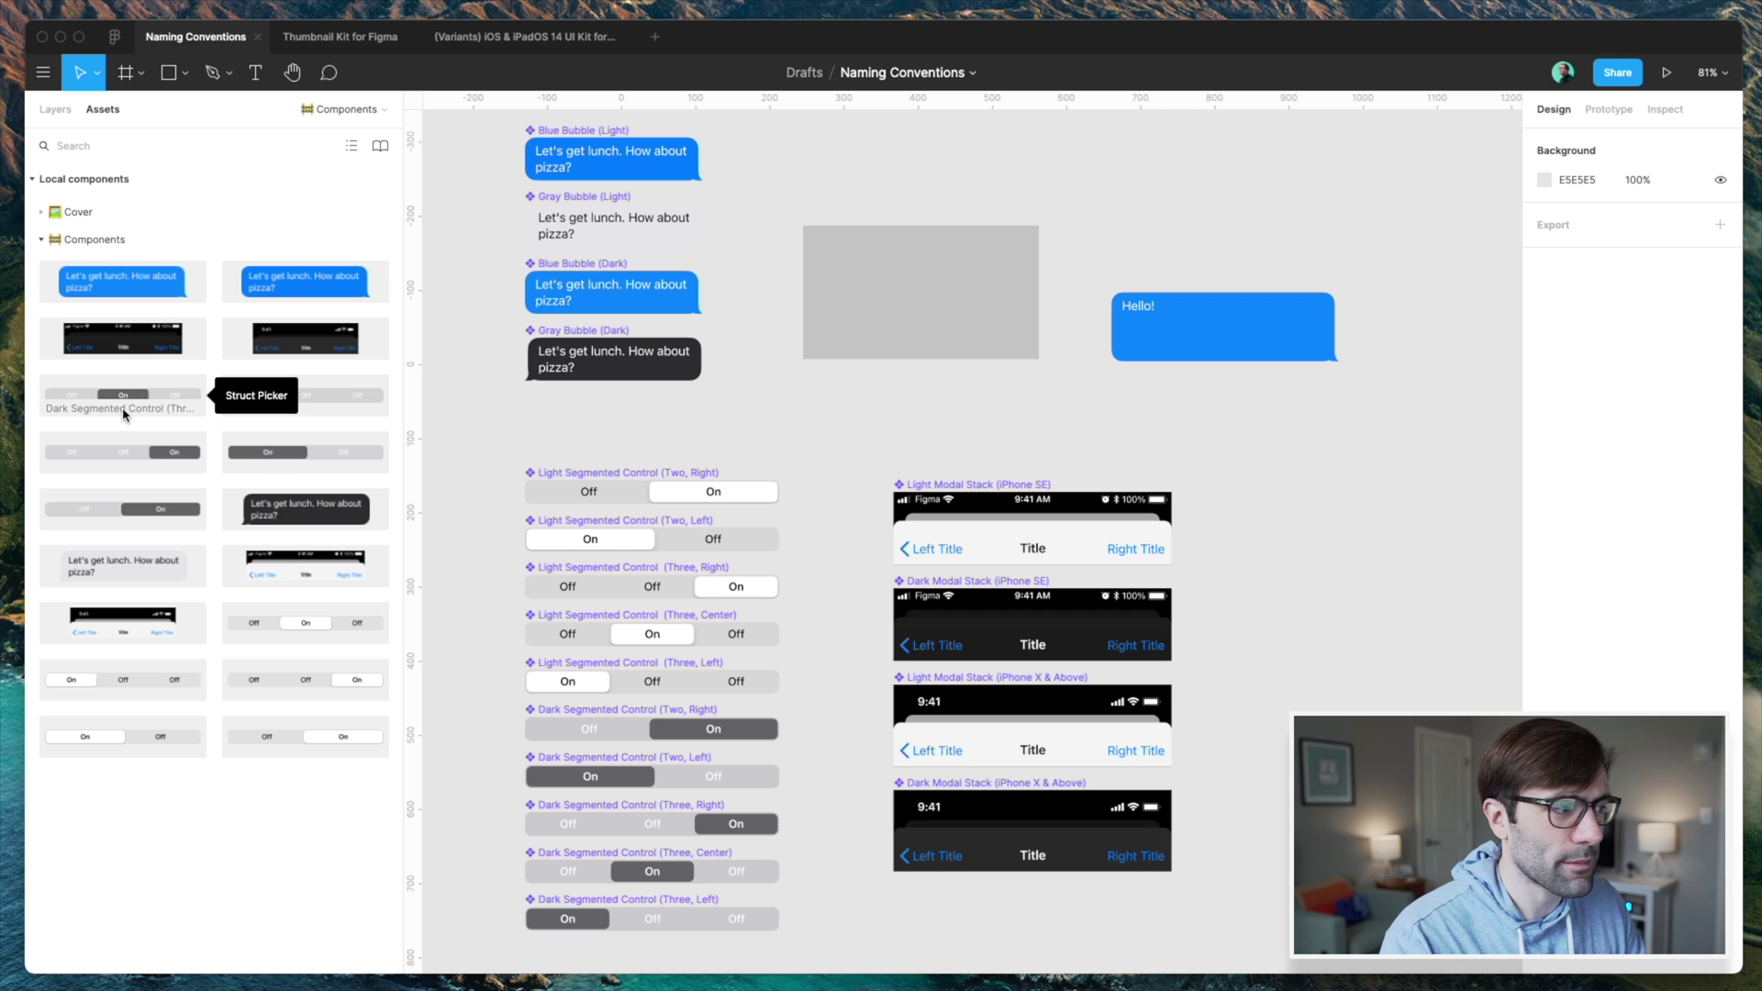
- Place a Dark Segmented Control (Three, Center) instance below the gray rectangle, try swapping it for Blue Bubble (Light), and undo the swap
left_click_drag(115, 387, 872, 419)
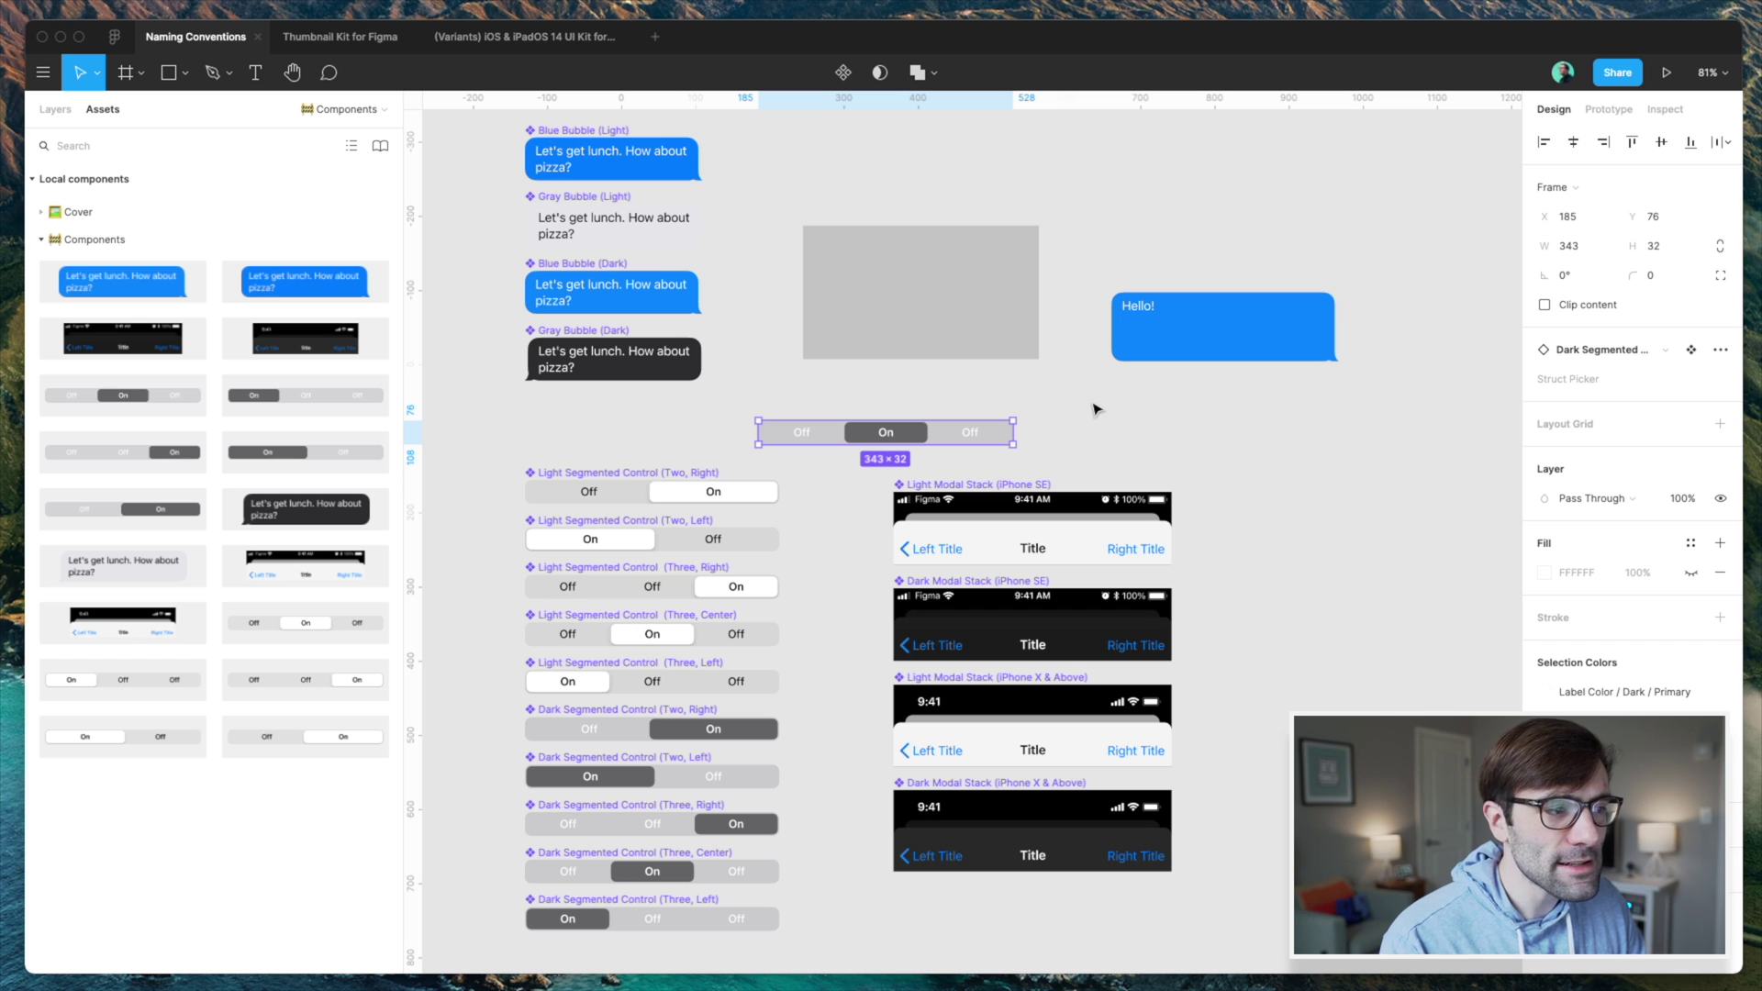
left_click(1638, 358)
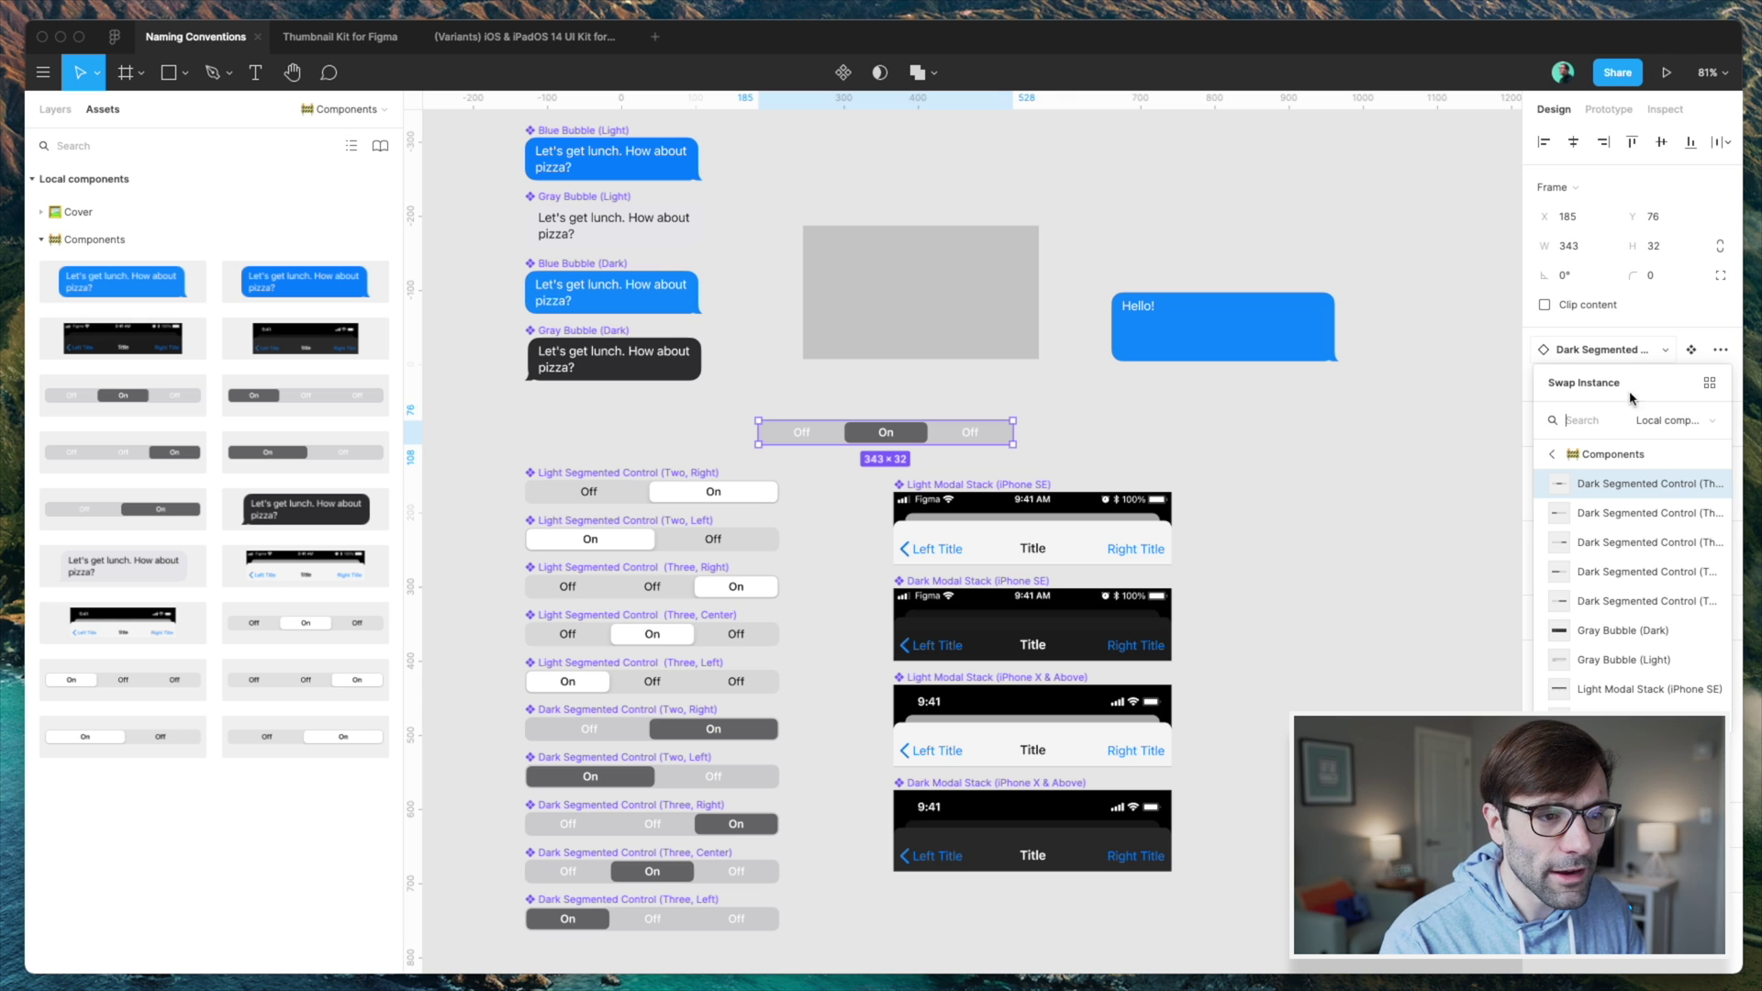
scroll(1624, 542, "down", 3)
scroll(1627, 553, "up", 3)
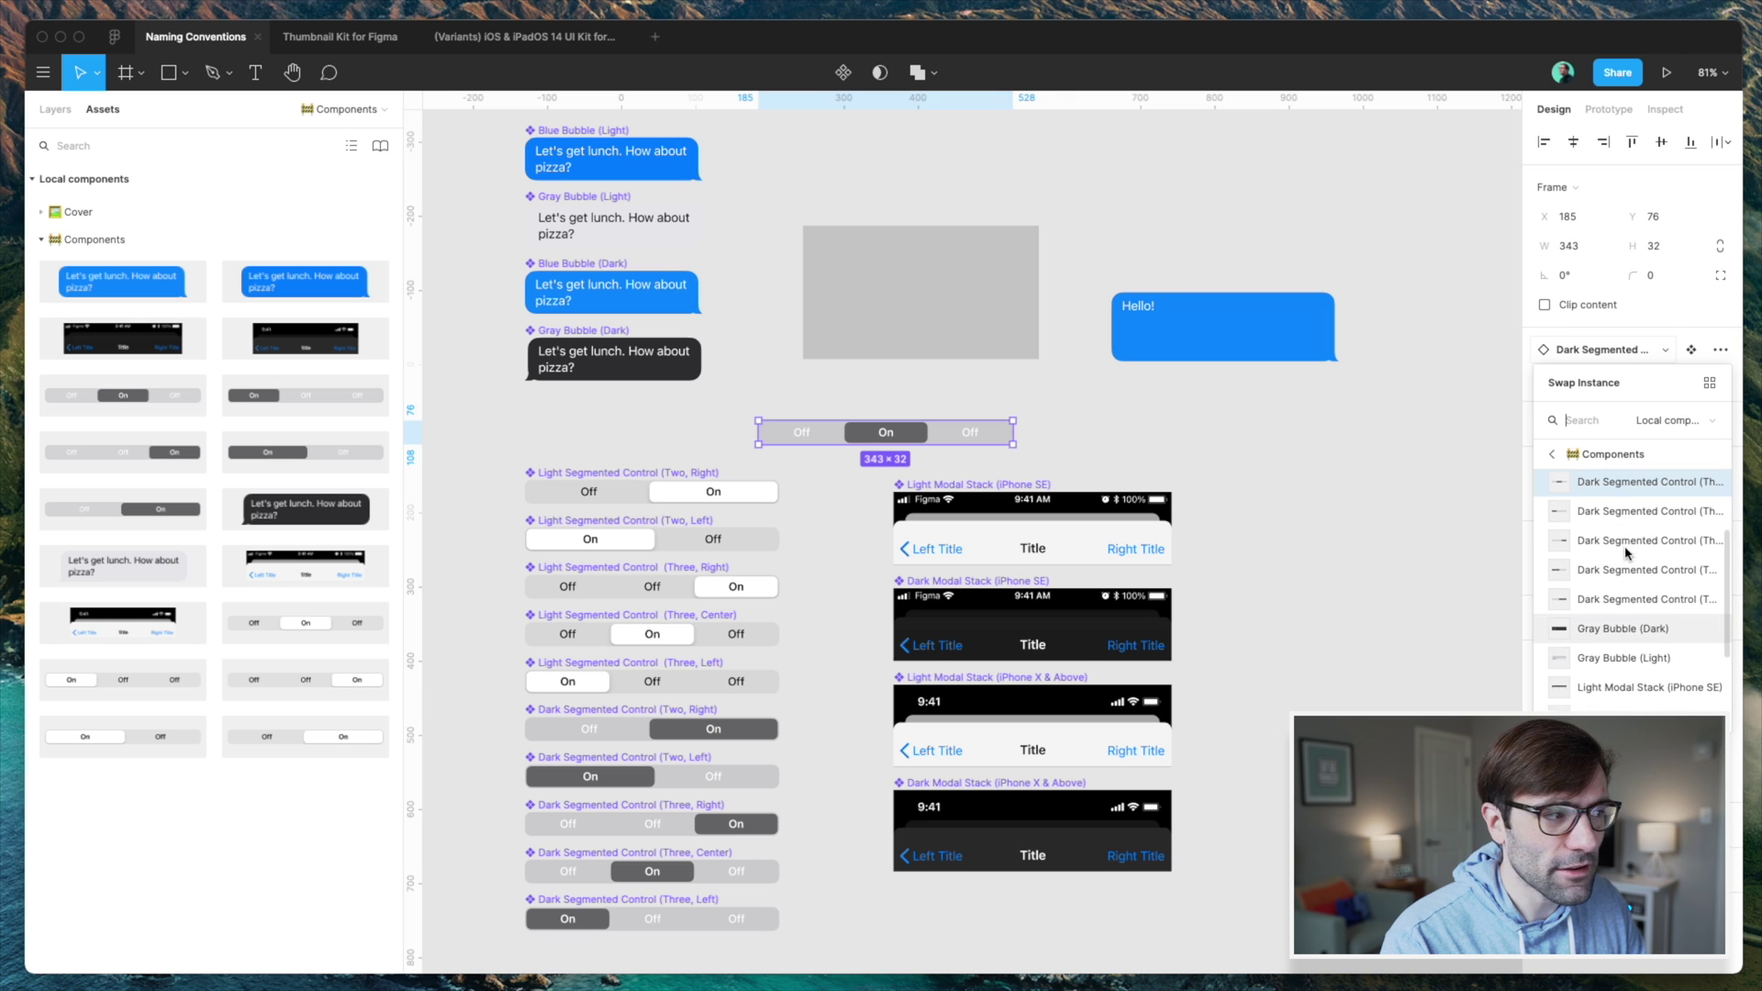
scroll(1698, 605, "down", 3)
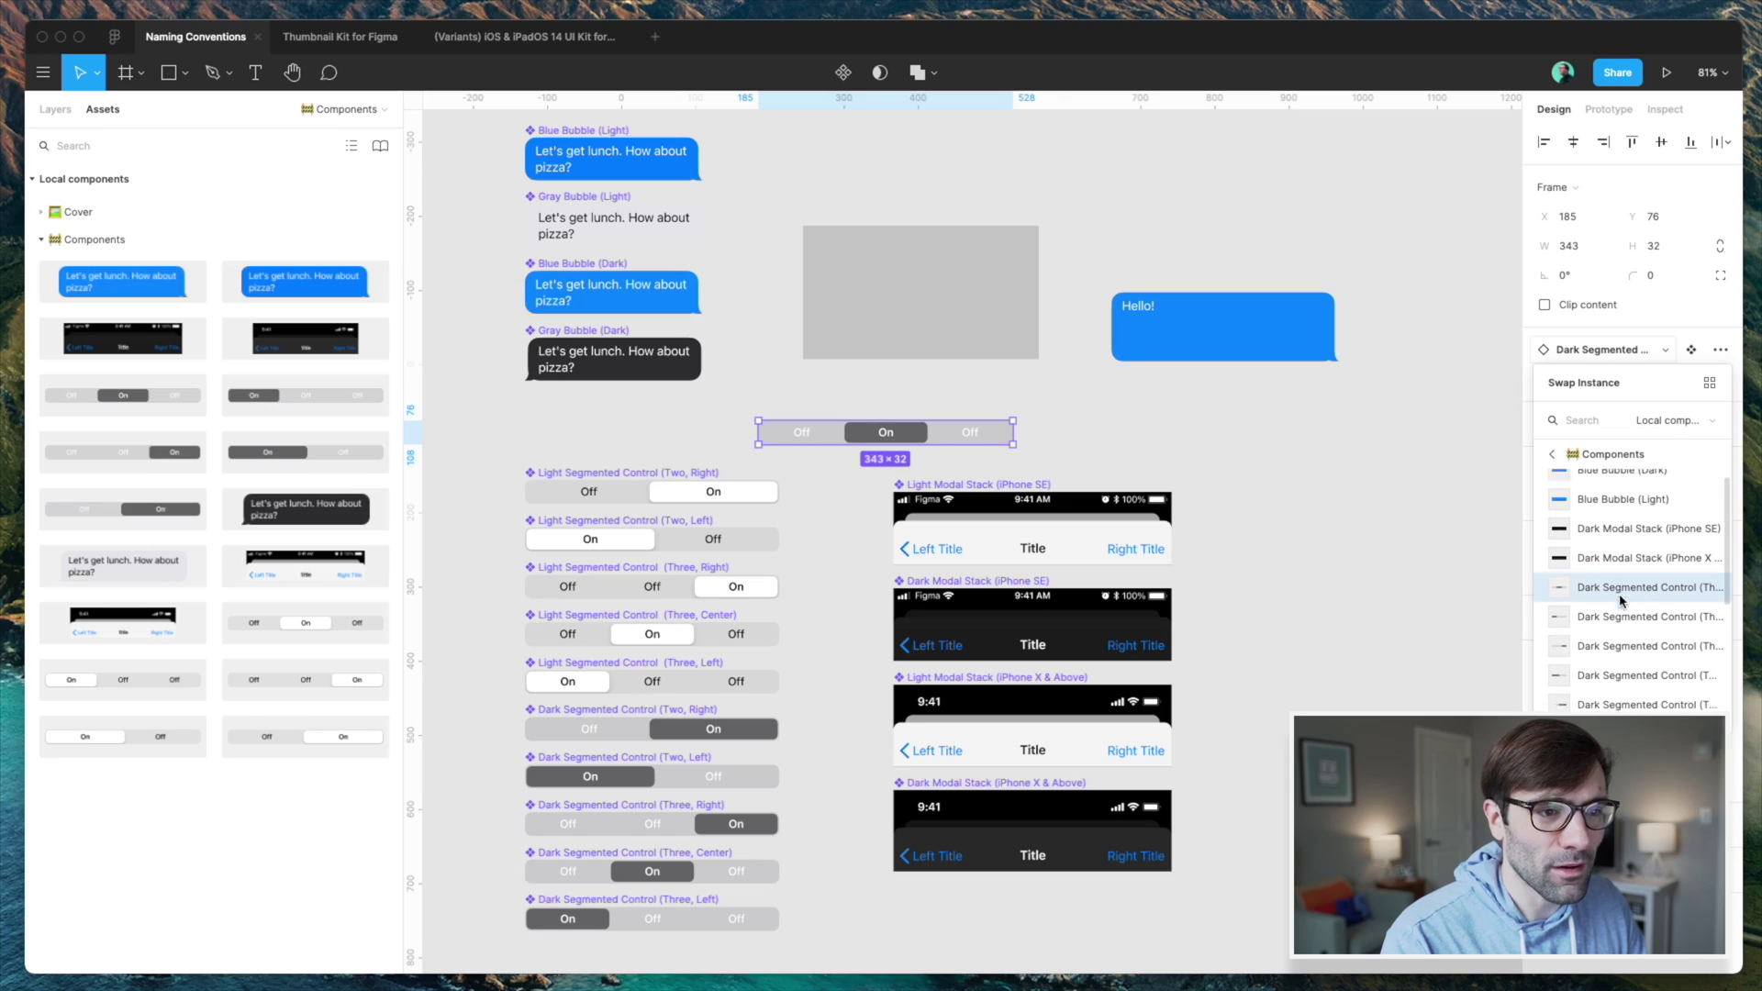
scroll(1620, 551, "down", 2)
scroll(1620, 520, "up", 2)
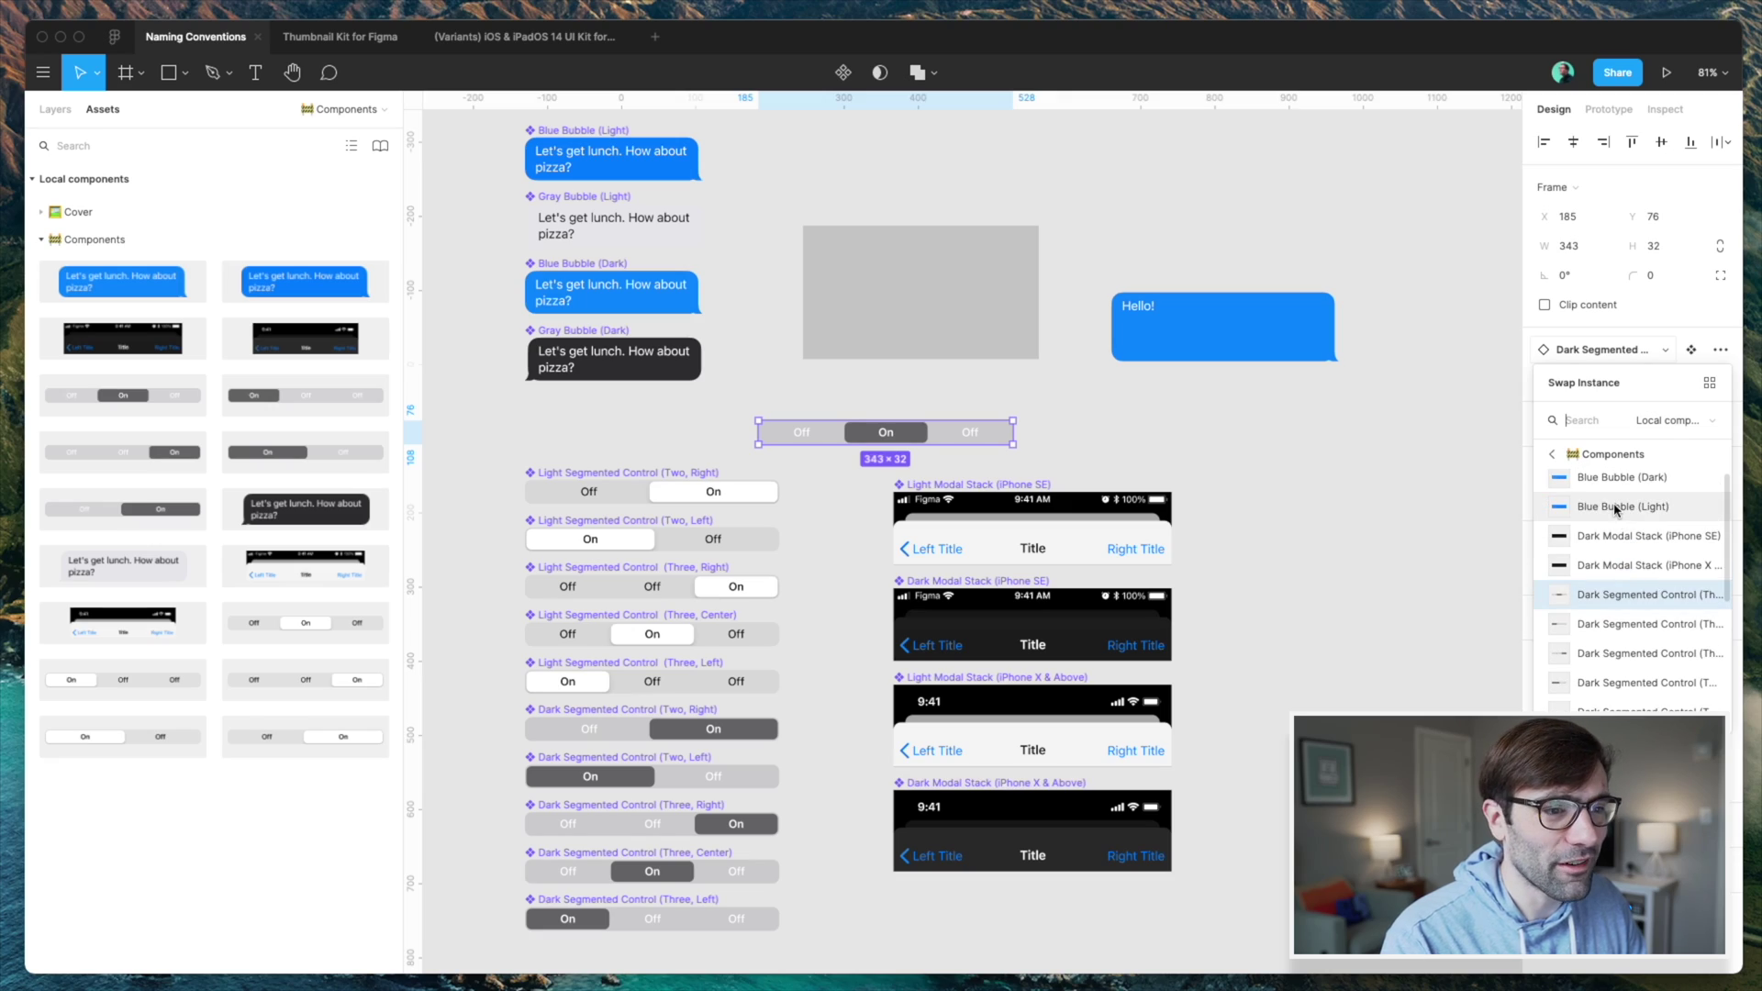
left_click(1615, 507)
key("ctrl+z")
- Swap the placed dark segmented control instance for Light Segmented Control (Three, Left)
left_click(1604, 350)
scroll(1642, 524, "down", 4)
scroll(1620, 642, "down", 1)
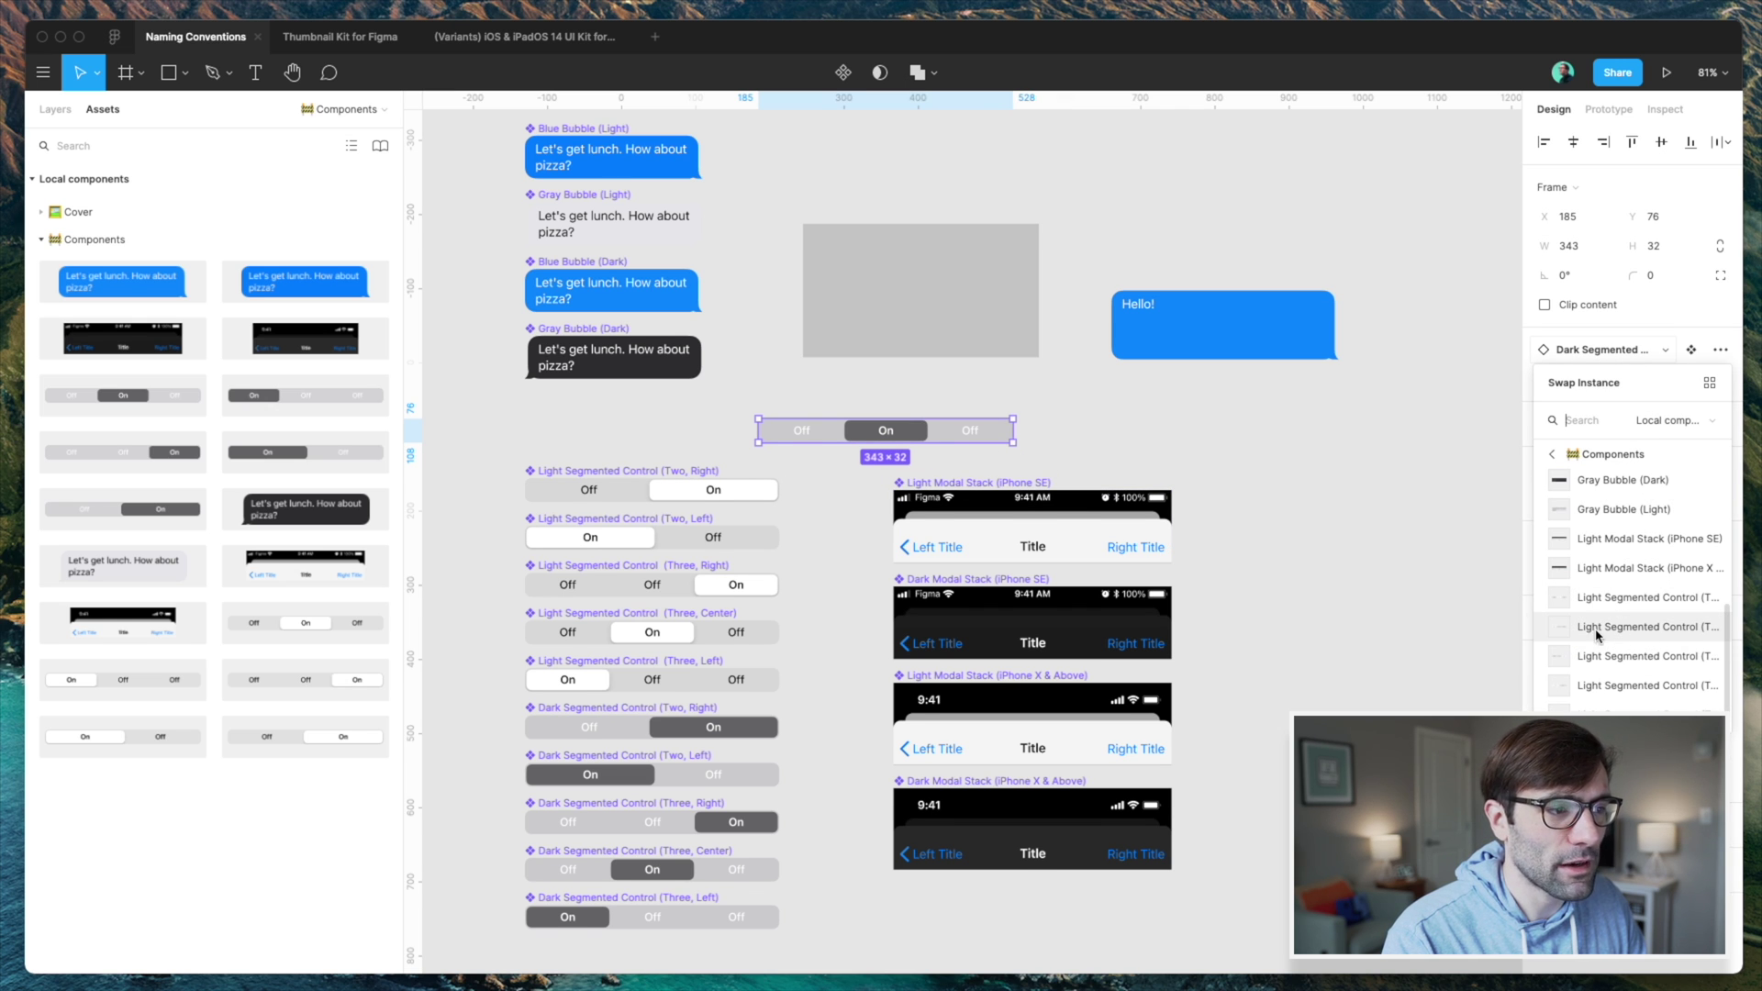
left_click(1619, 630)
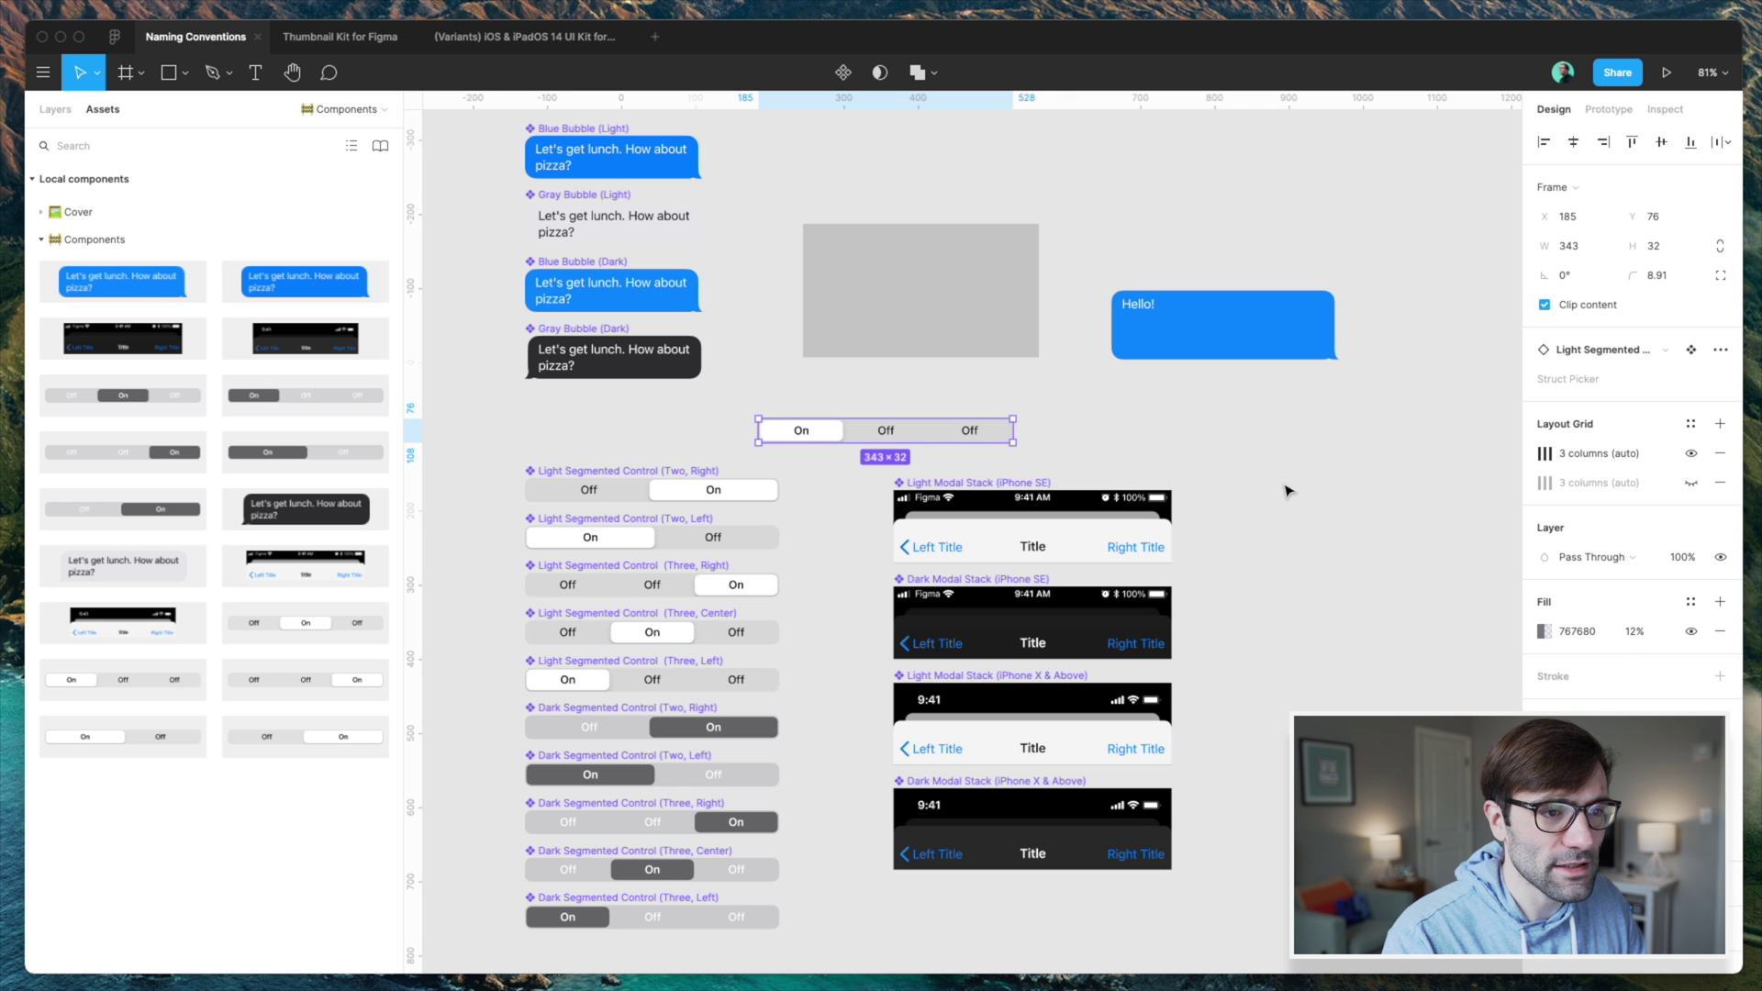
left_click(1608, 349)
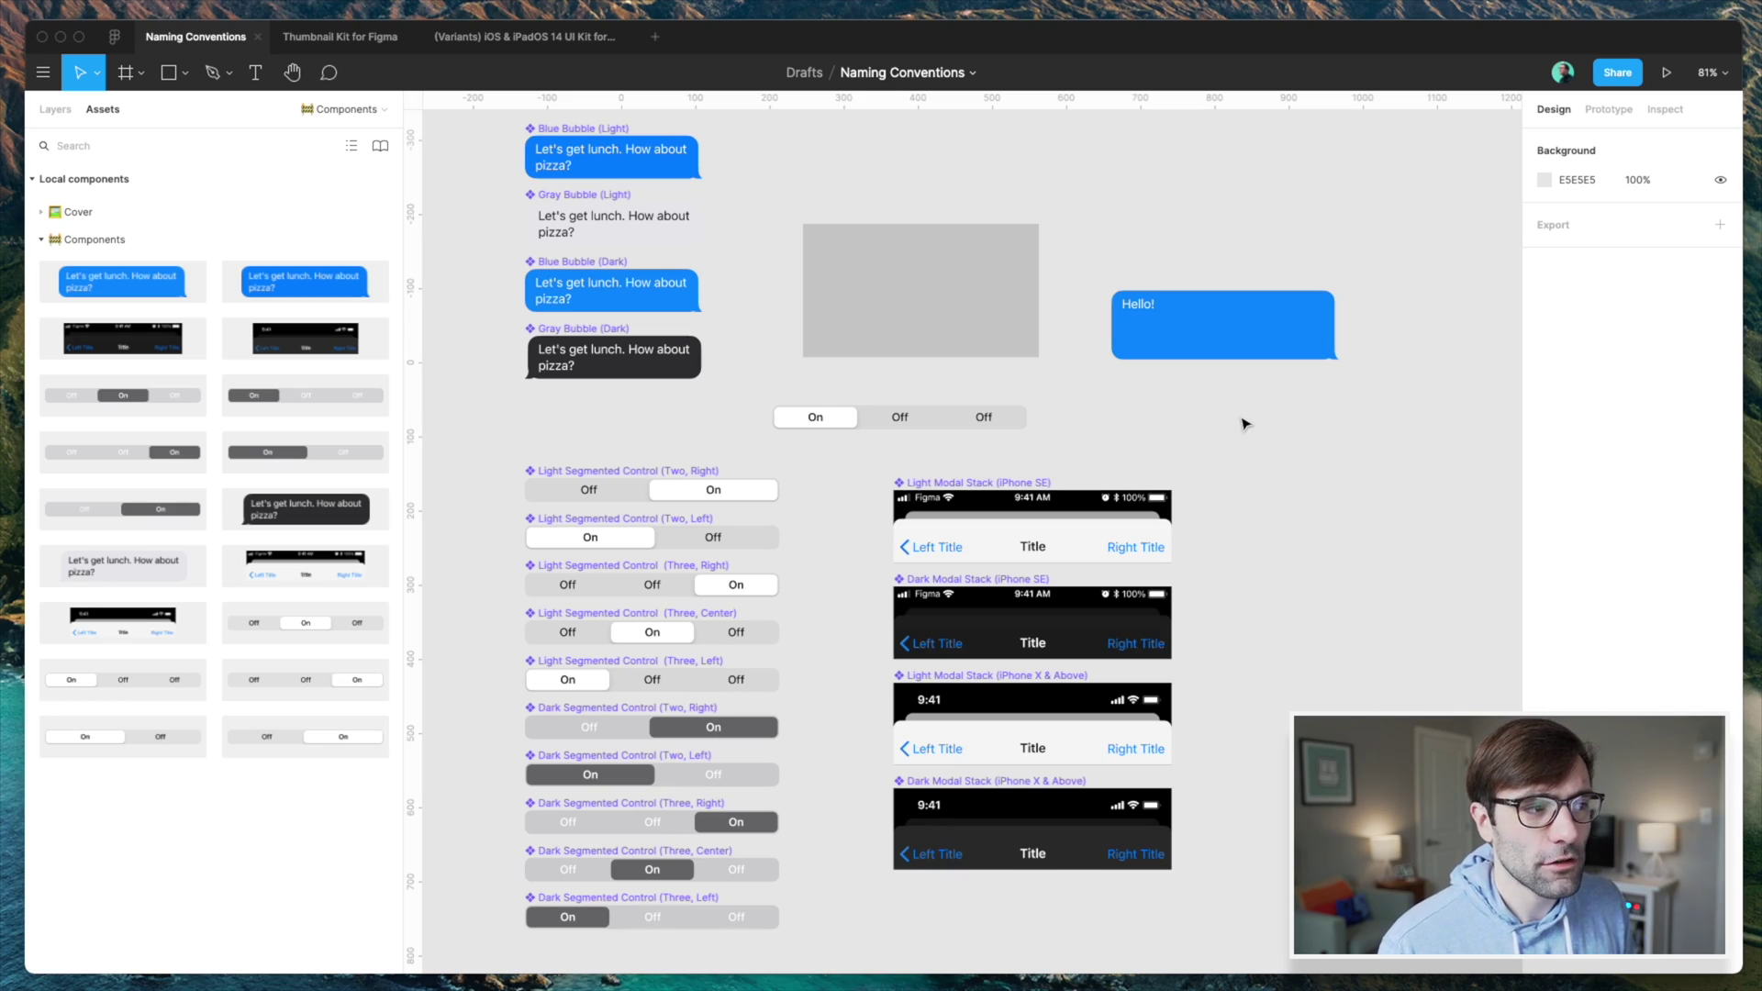
- Draw a frame about 377 × 386 beside the modal stacks and move the "Hello!" bubble instance into it
left_click(141, 74)
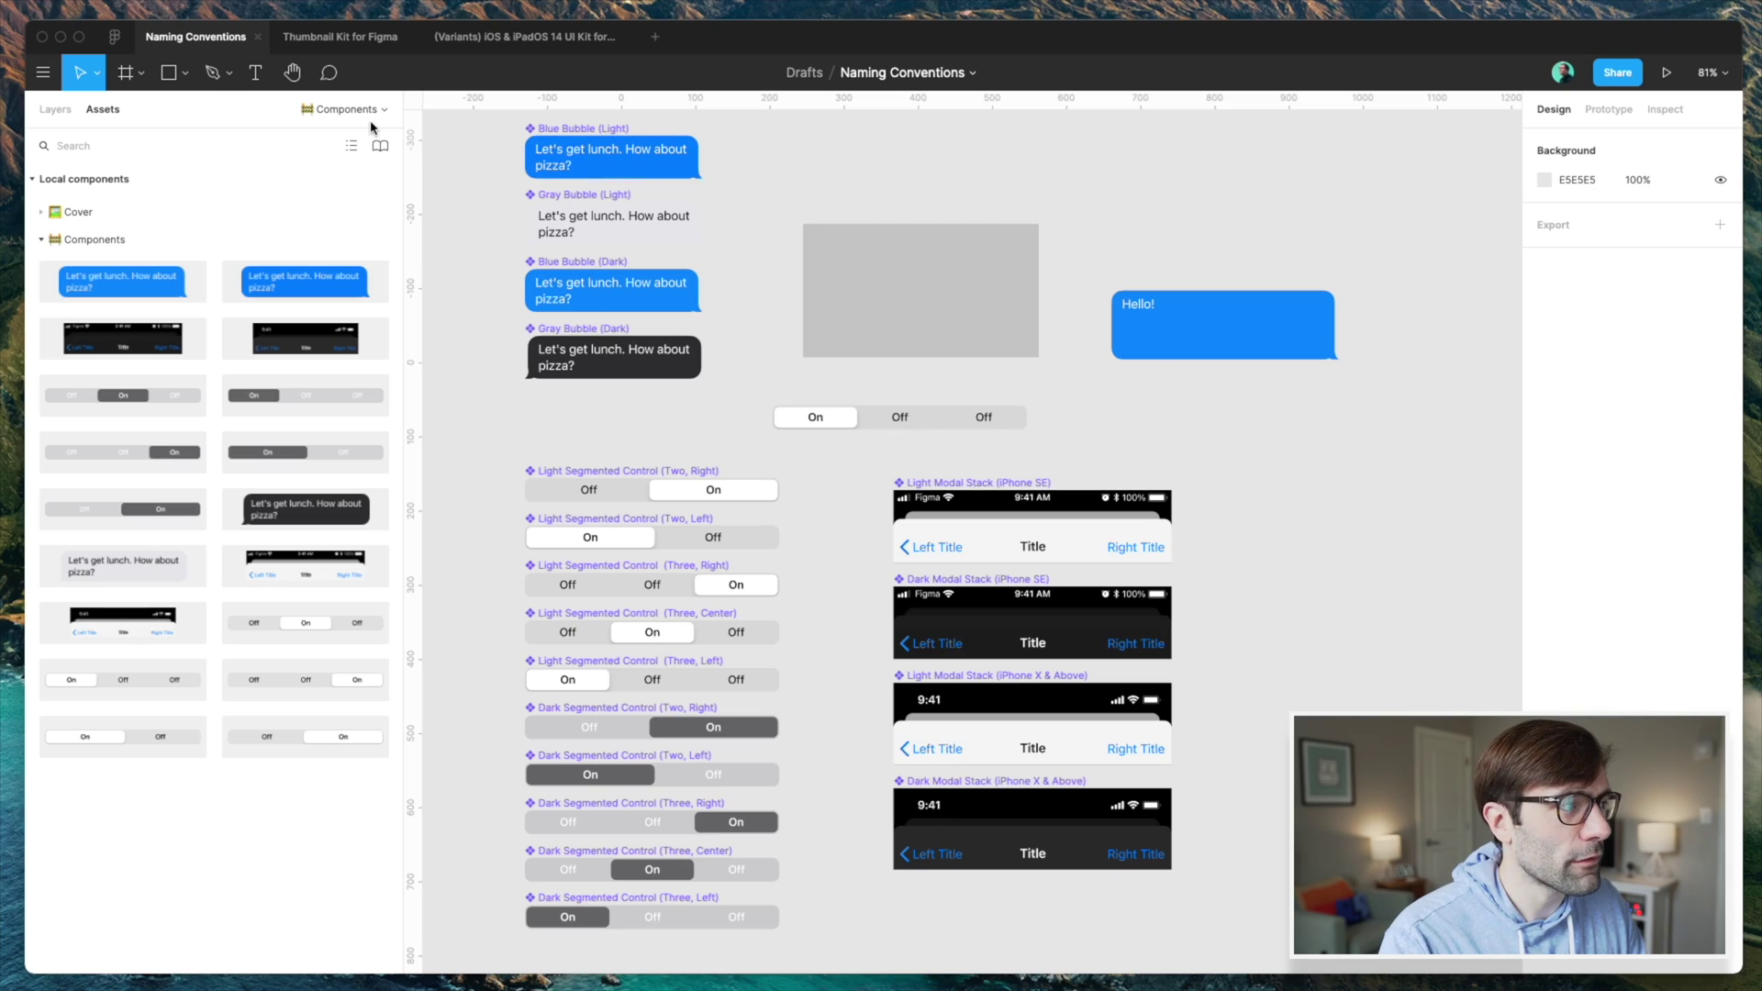
left_click(141, 72)
left_click(155, 114)
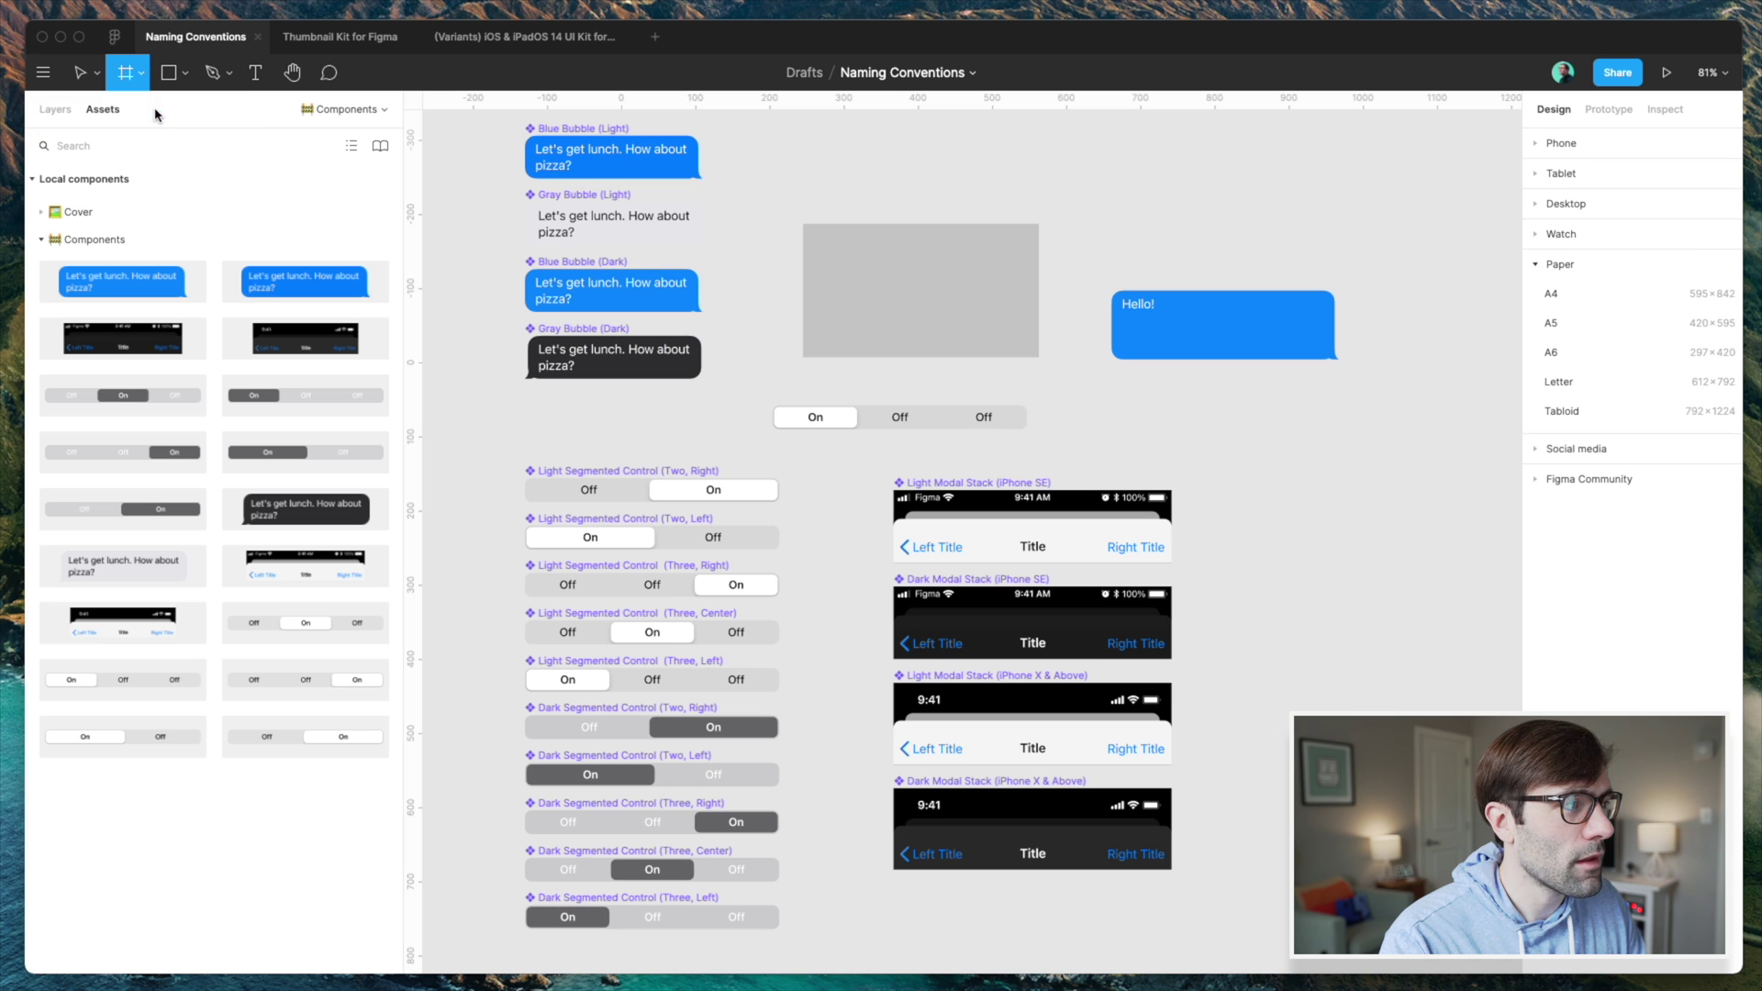
left_click_drag(1242, 429, 1521, 716)
scroll(1142, 830, "right", 5)
left_click(924, 321)
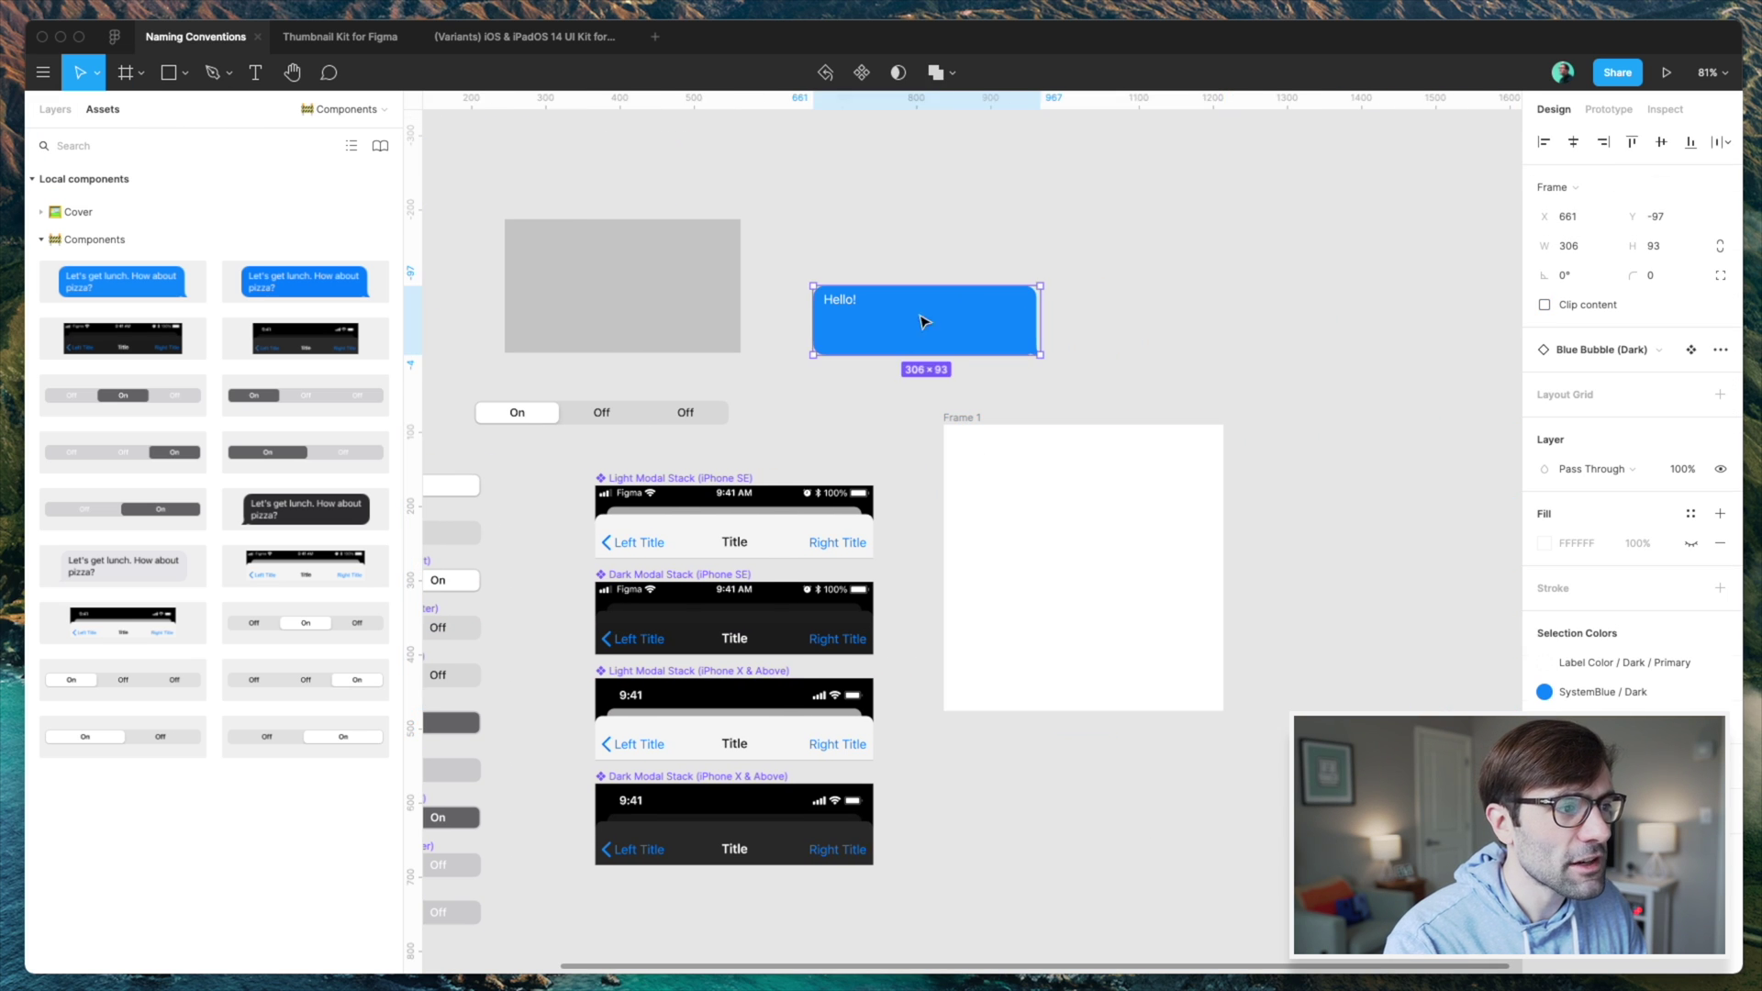
left_click_drag(906, 326, 1050, 514)
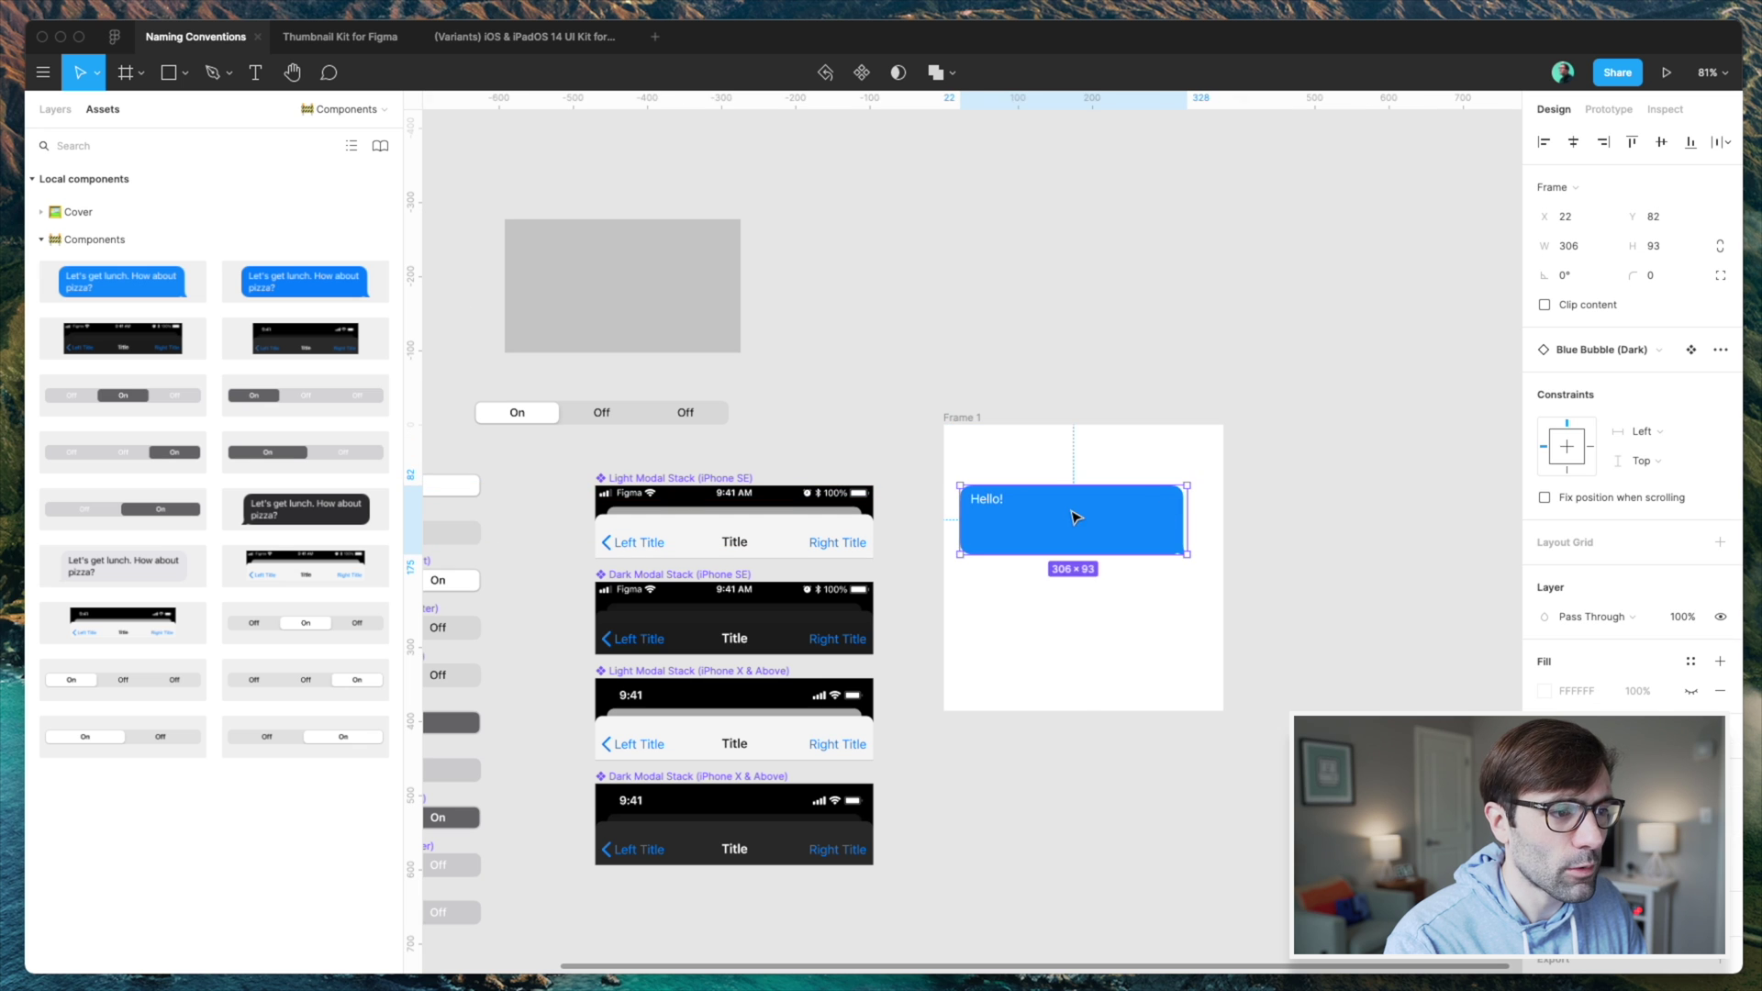
- Delete the frame holding the "Hello!" bubble, the gray rectangle and the loose segmented control instance, leaving only the main components
key("alt+1")
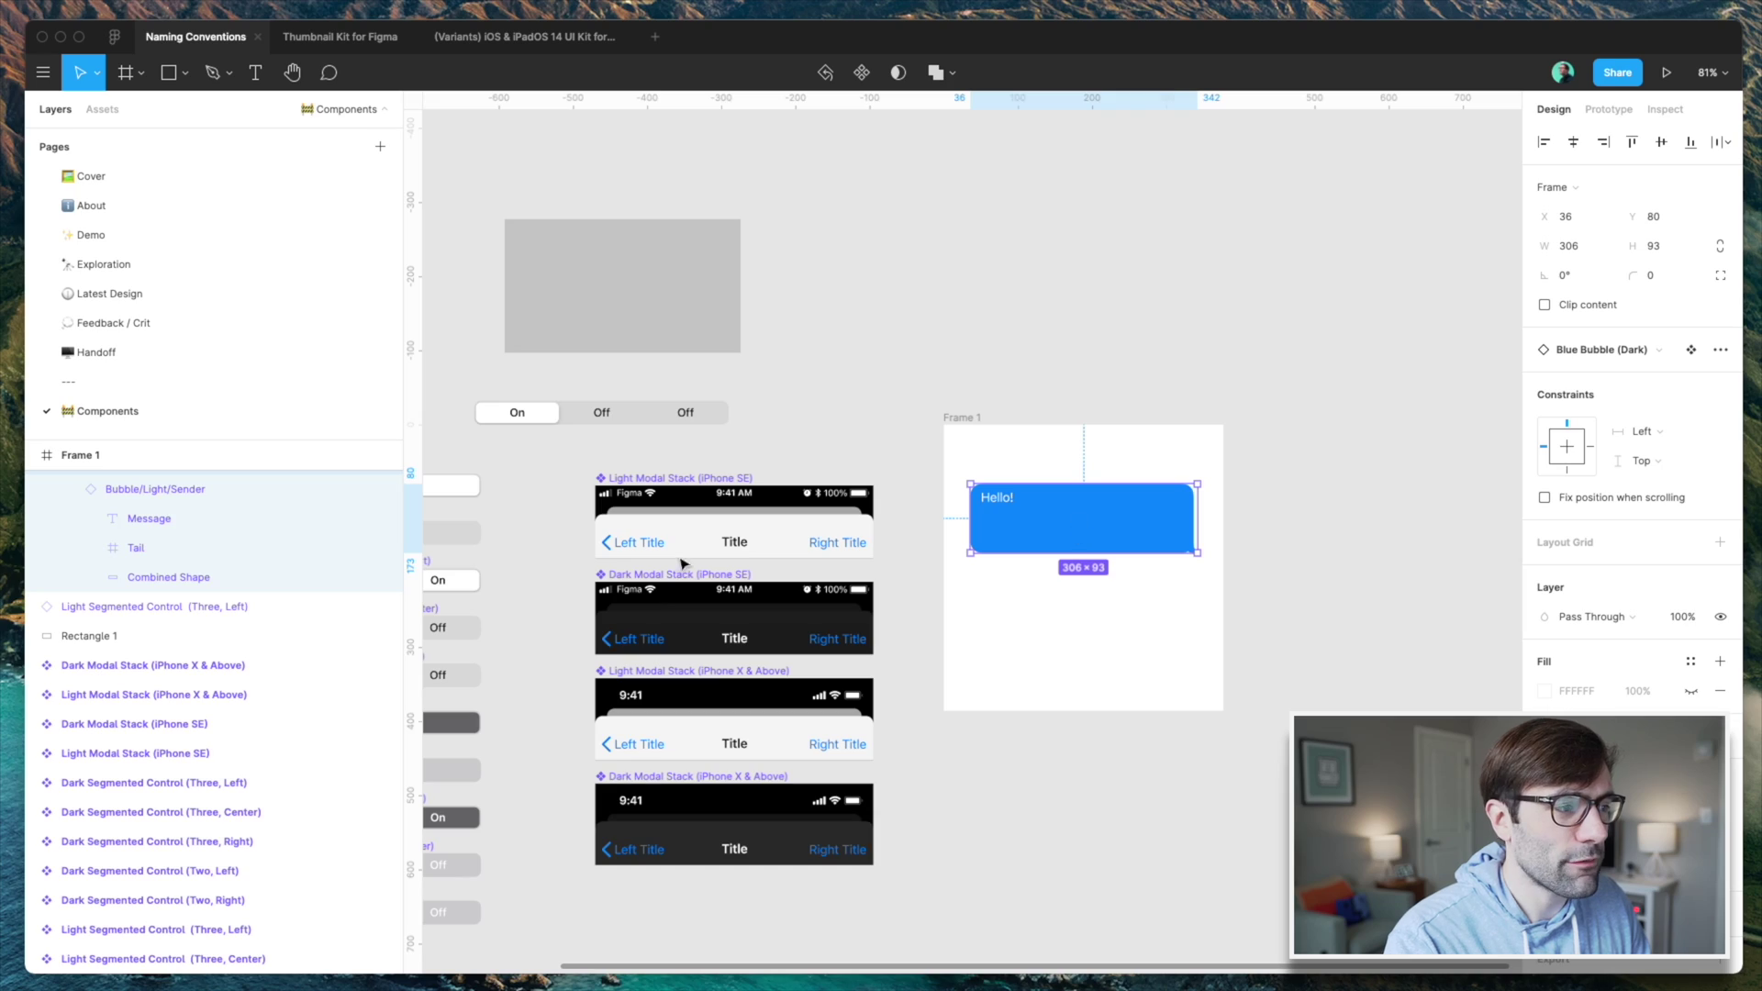
left_click(149, 461)
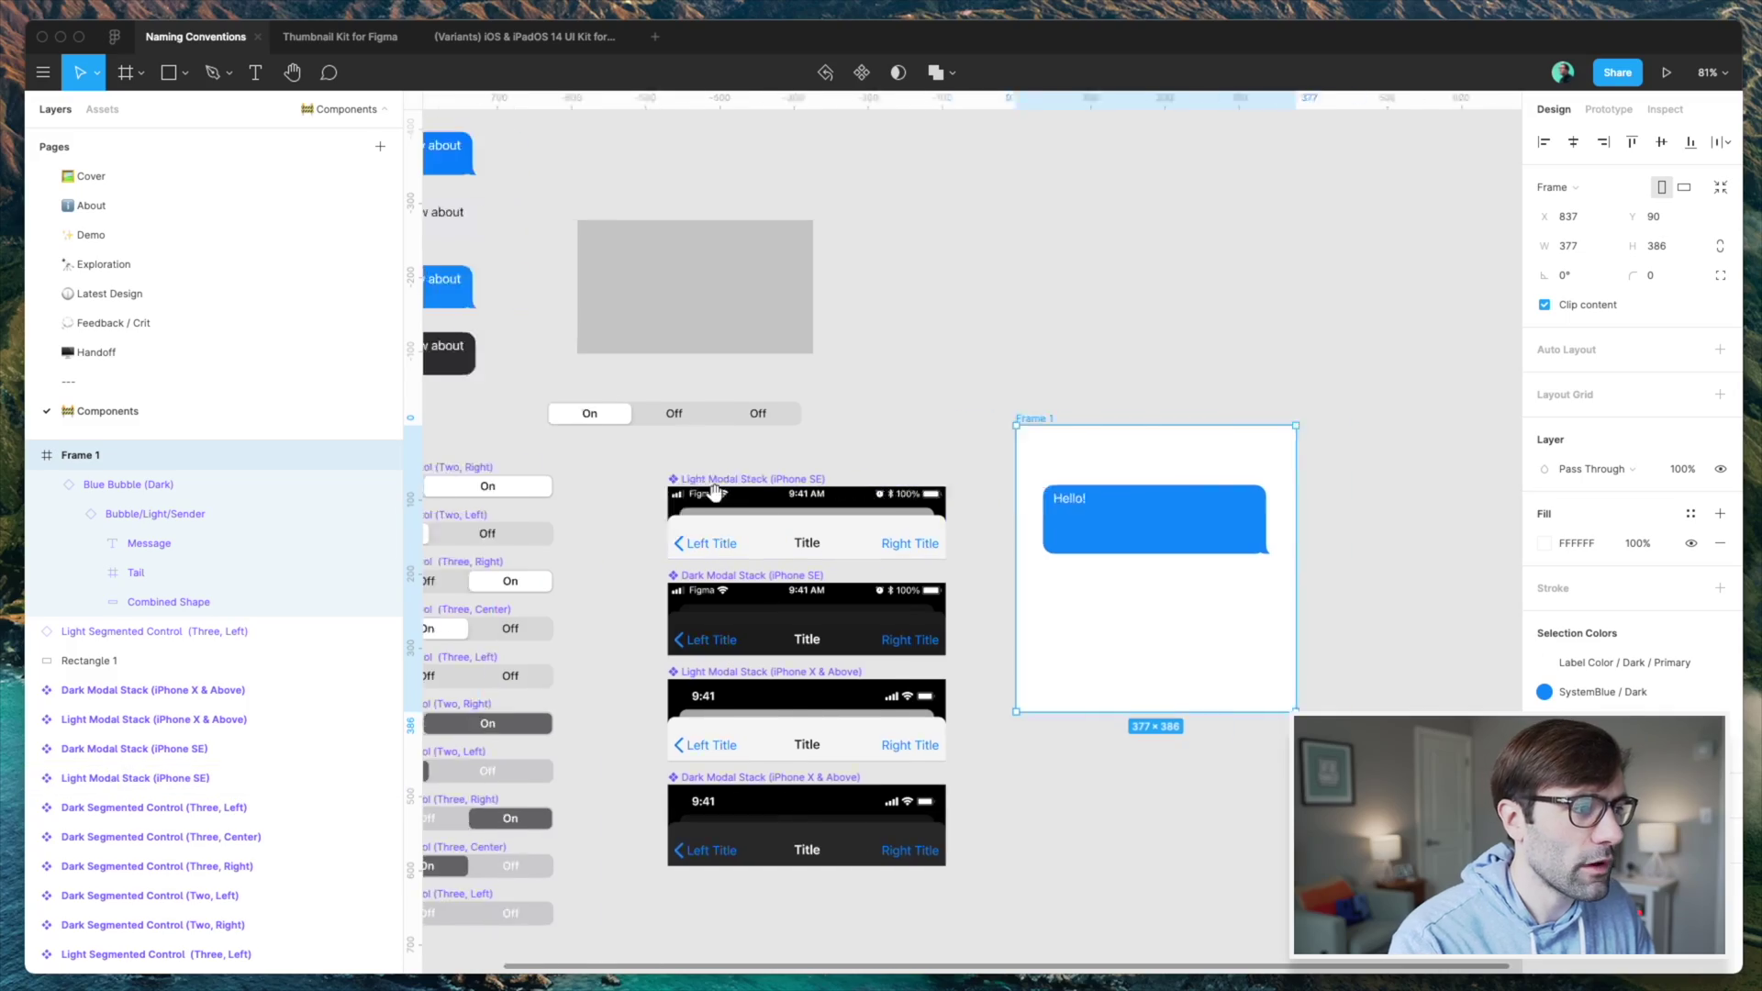
left_click_drag(688, 513, 957, 507)
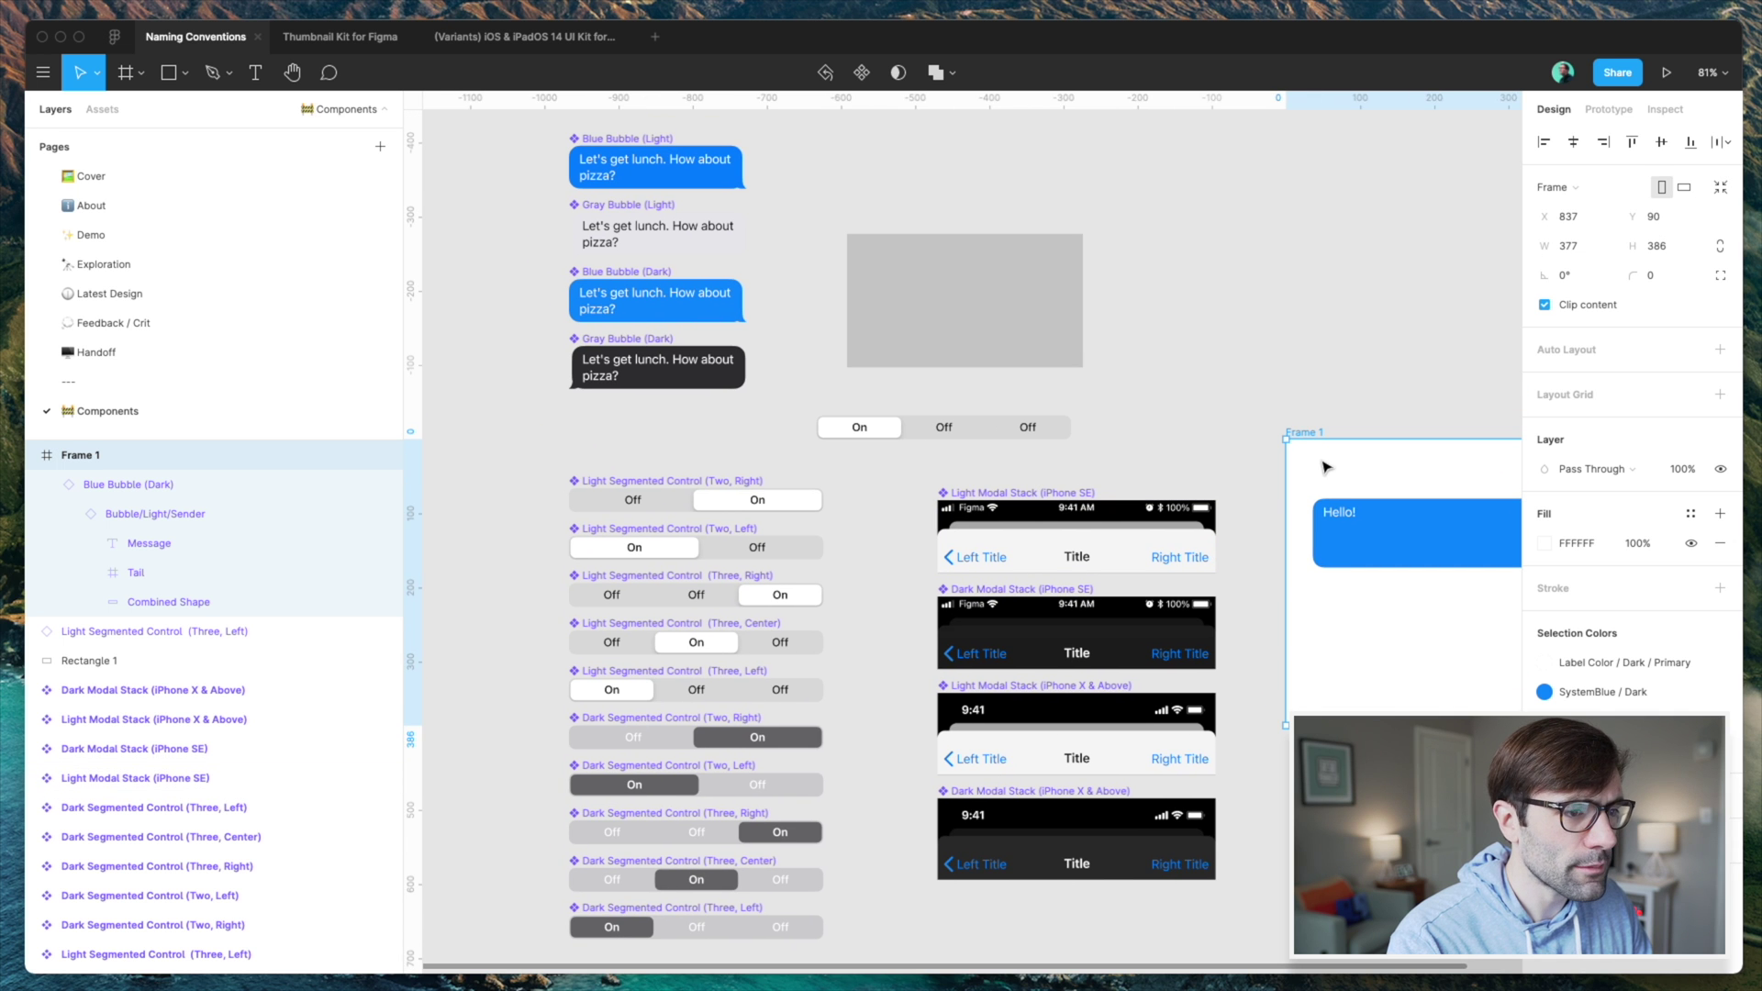
key("Delete")
left_click(1046, 342)
left_click(1000, 429, "shift")
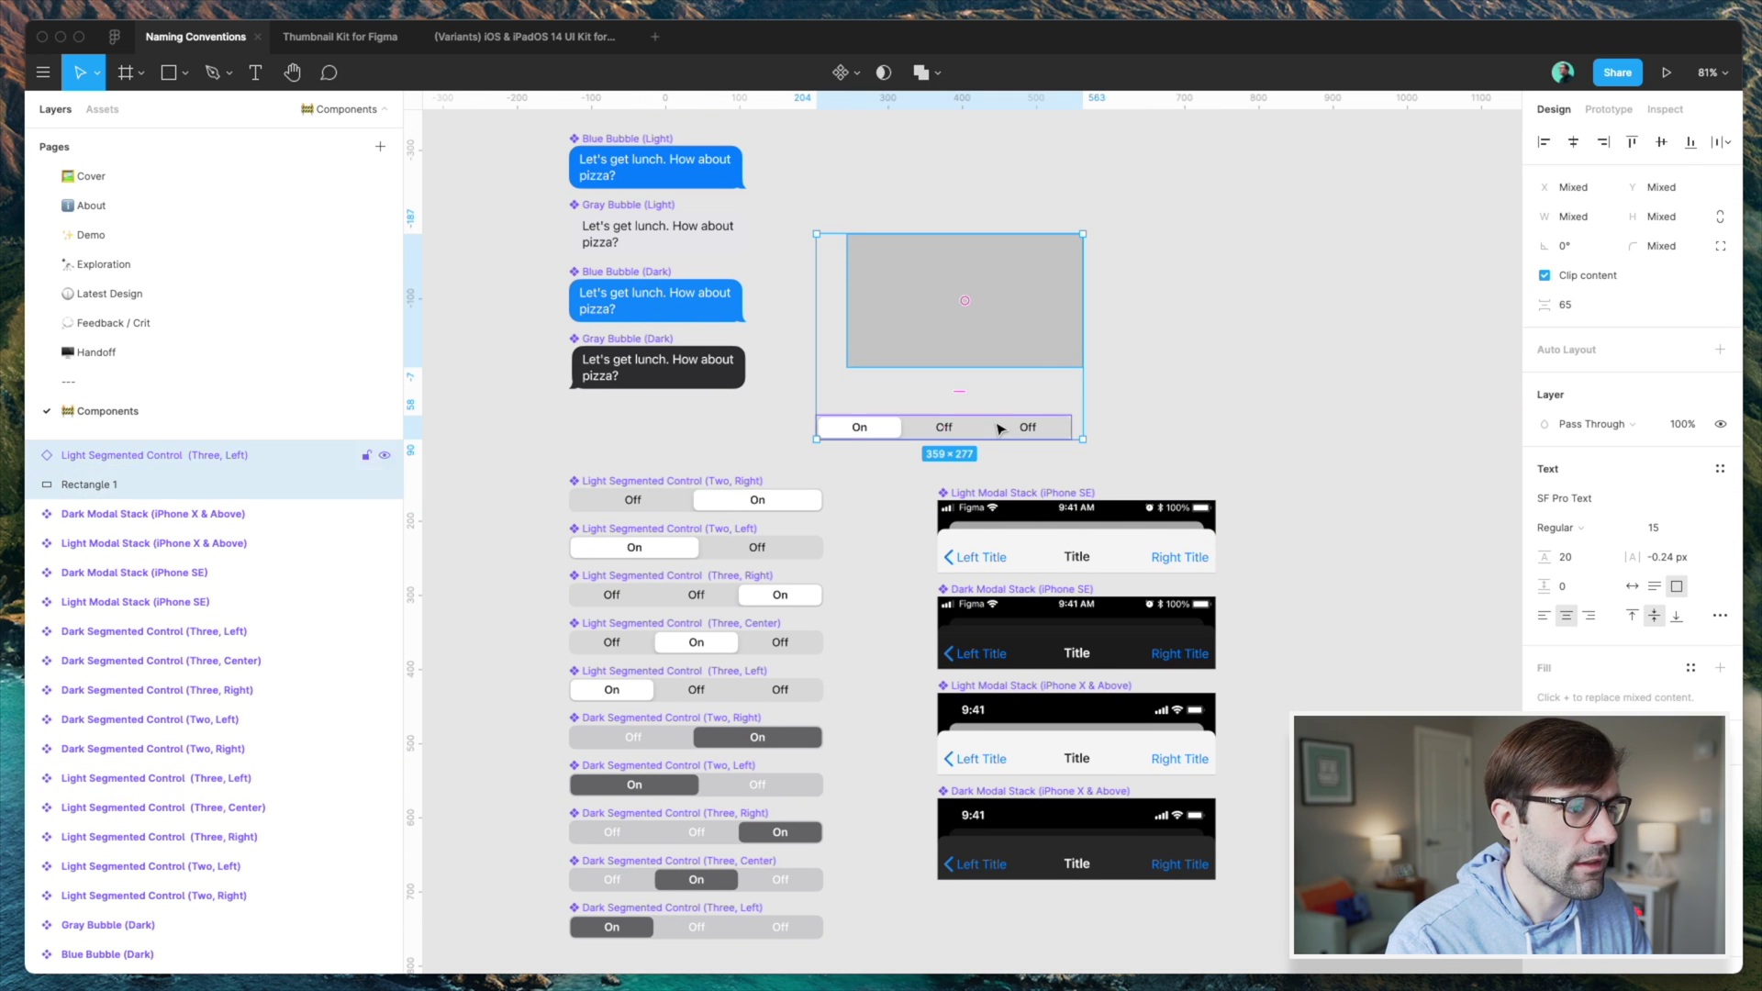
key("Delete")
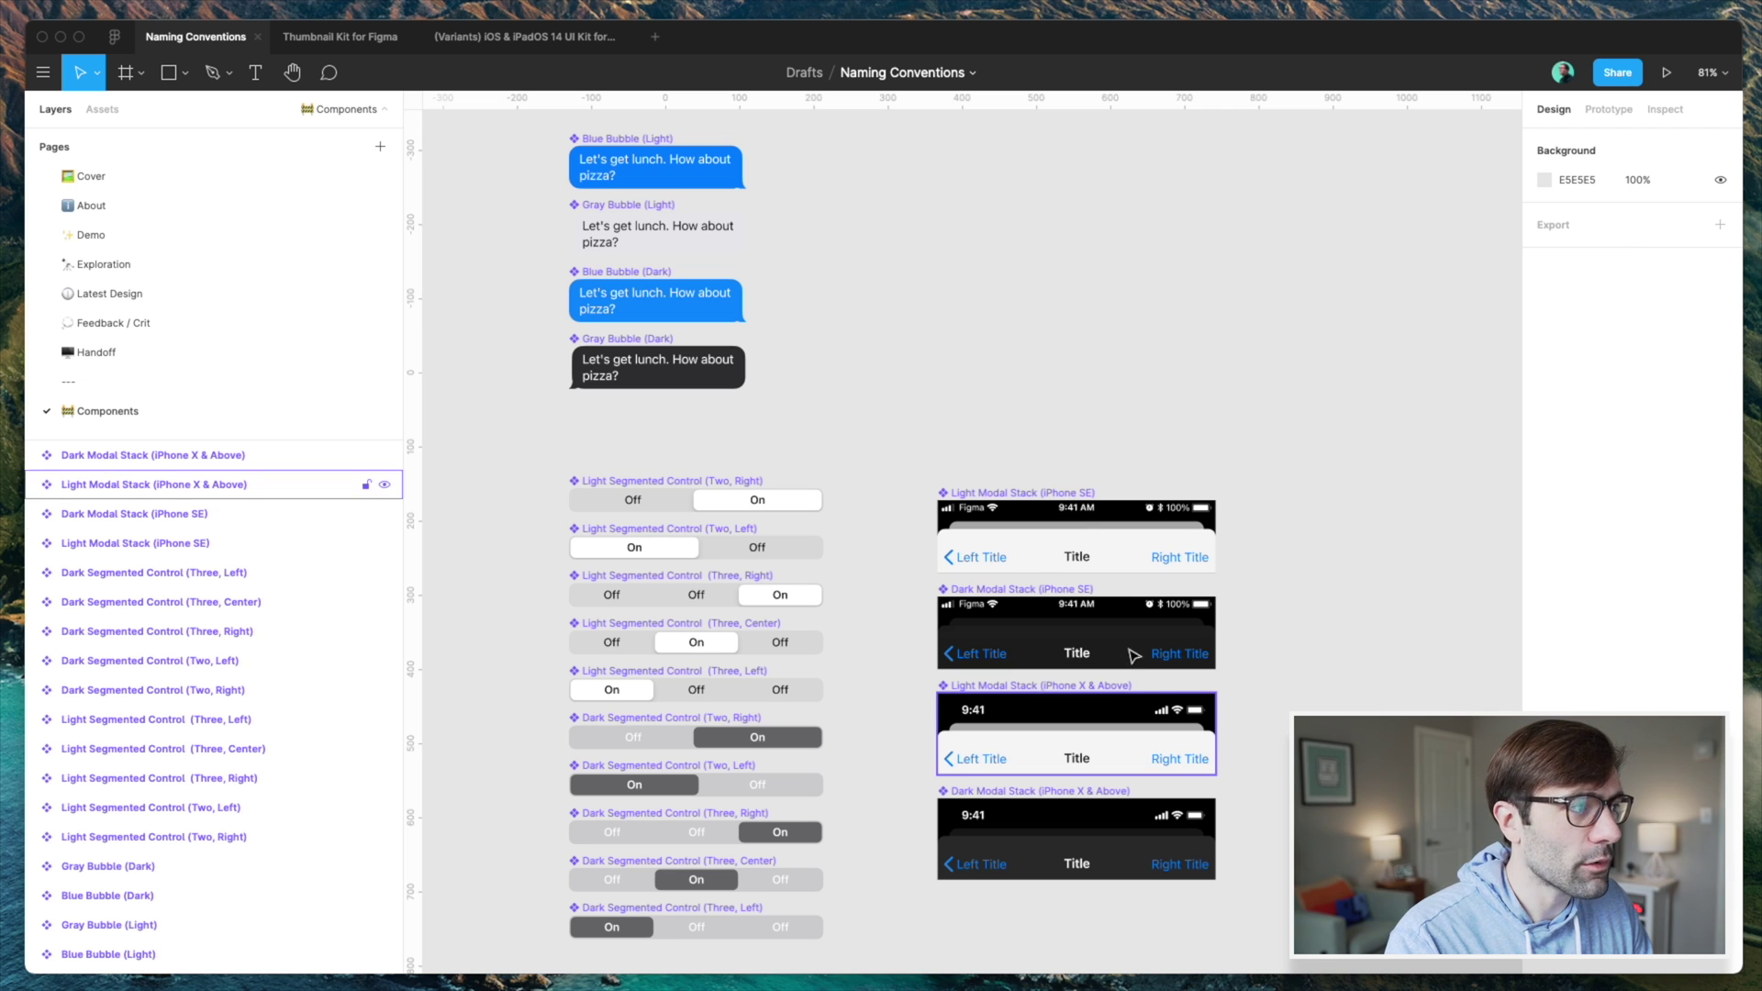
- Enclose the message bubbles (about 352 × 391), modal stacks (about 454 × 584) and segmented controls (about 434 × 686) in separate frames
left_click(126, 73)
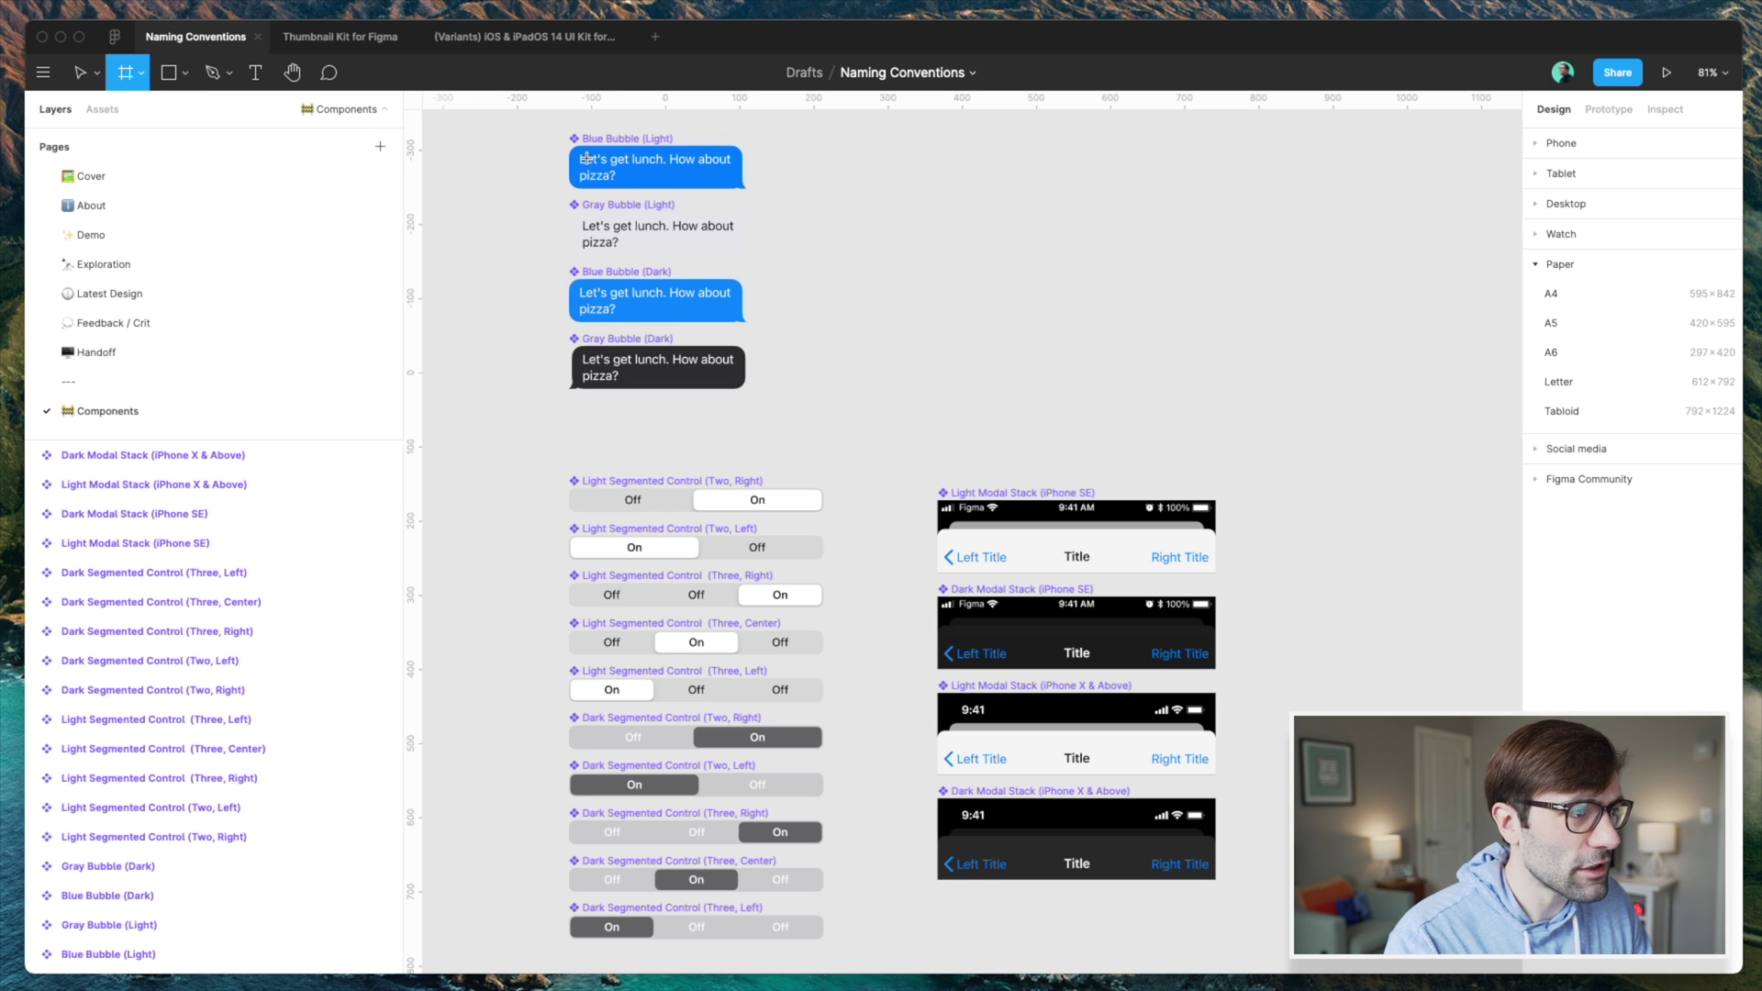
left_click_drag(533, 119, 794, 407)
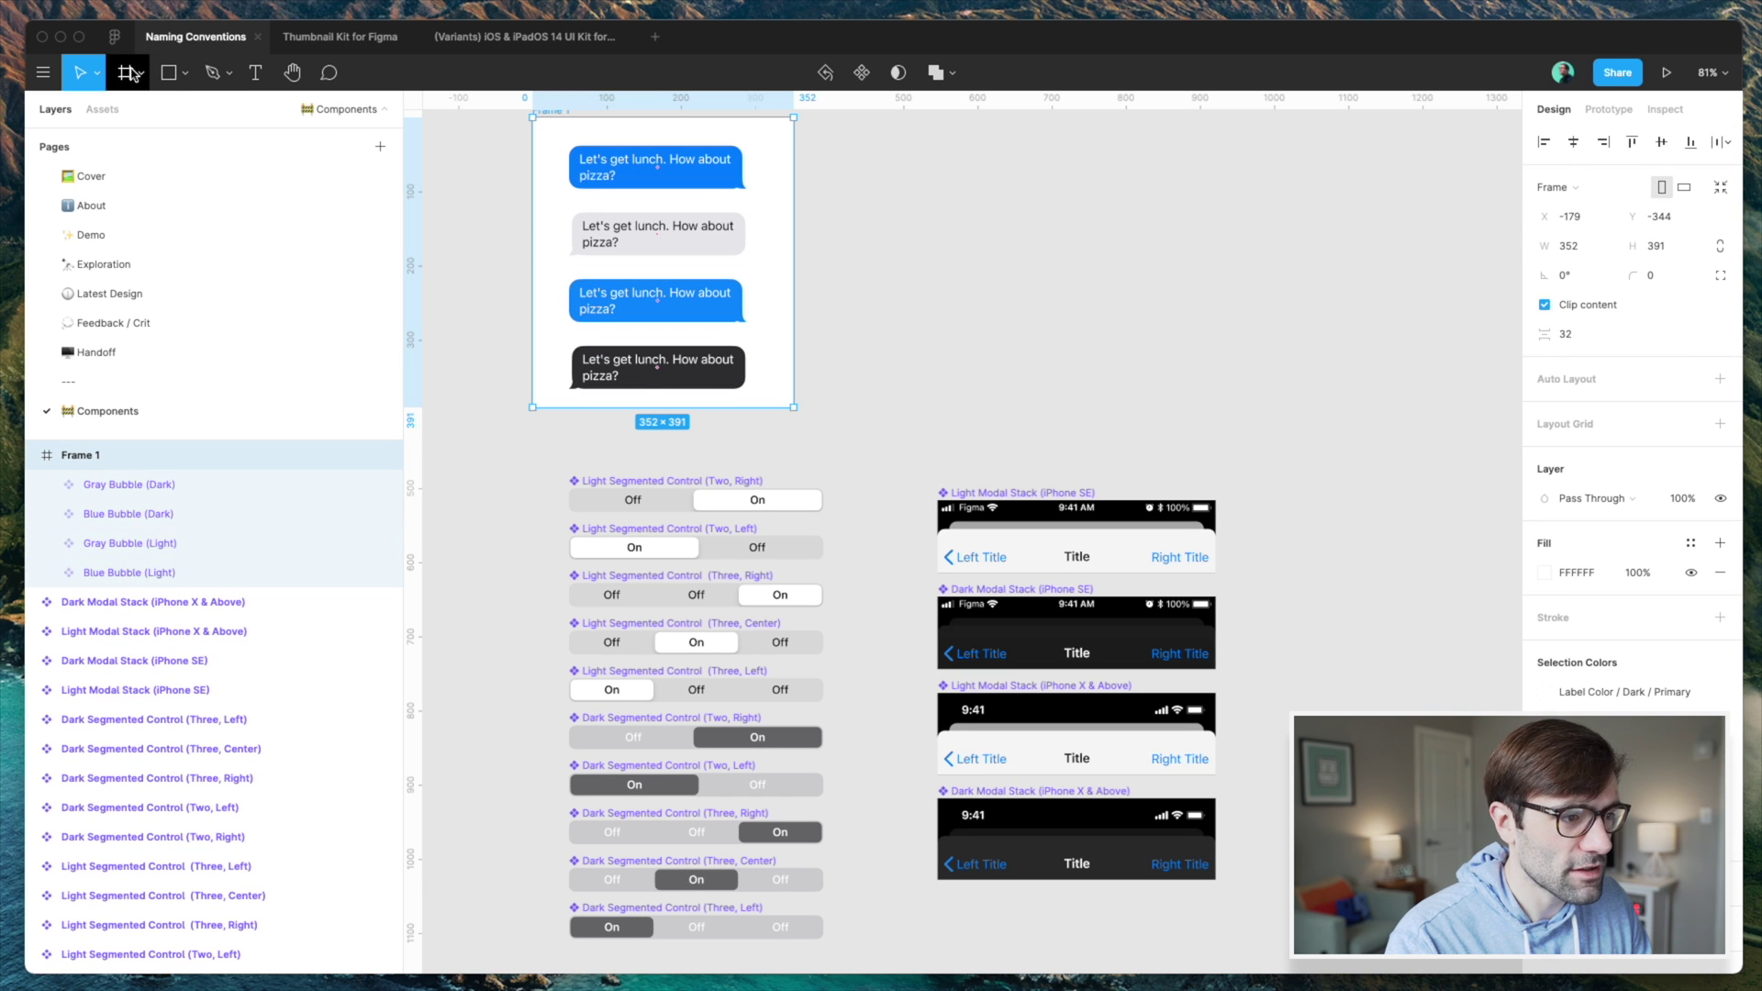
key("f")
left_click_drag(912, 469, 1248, 903)
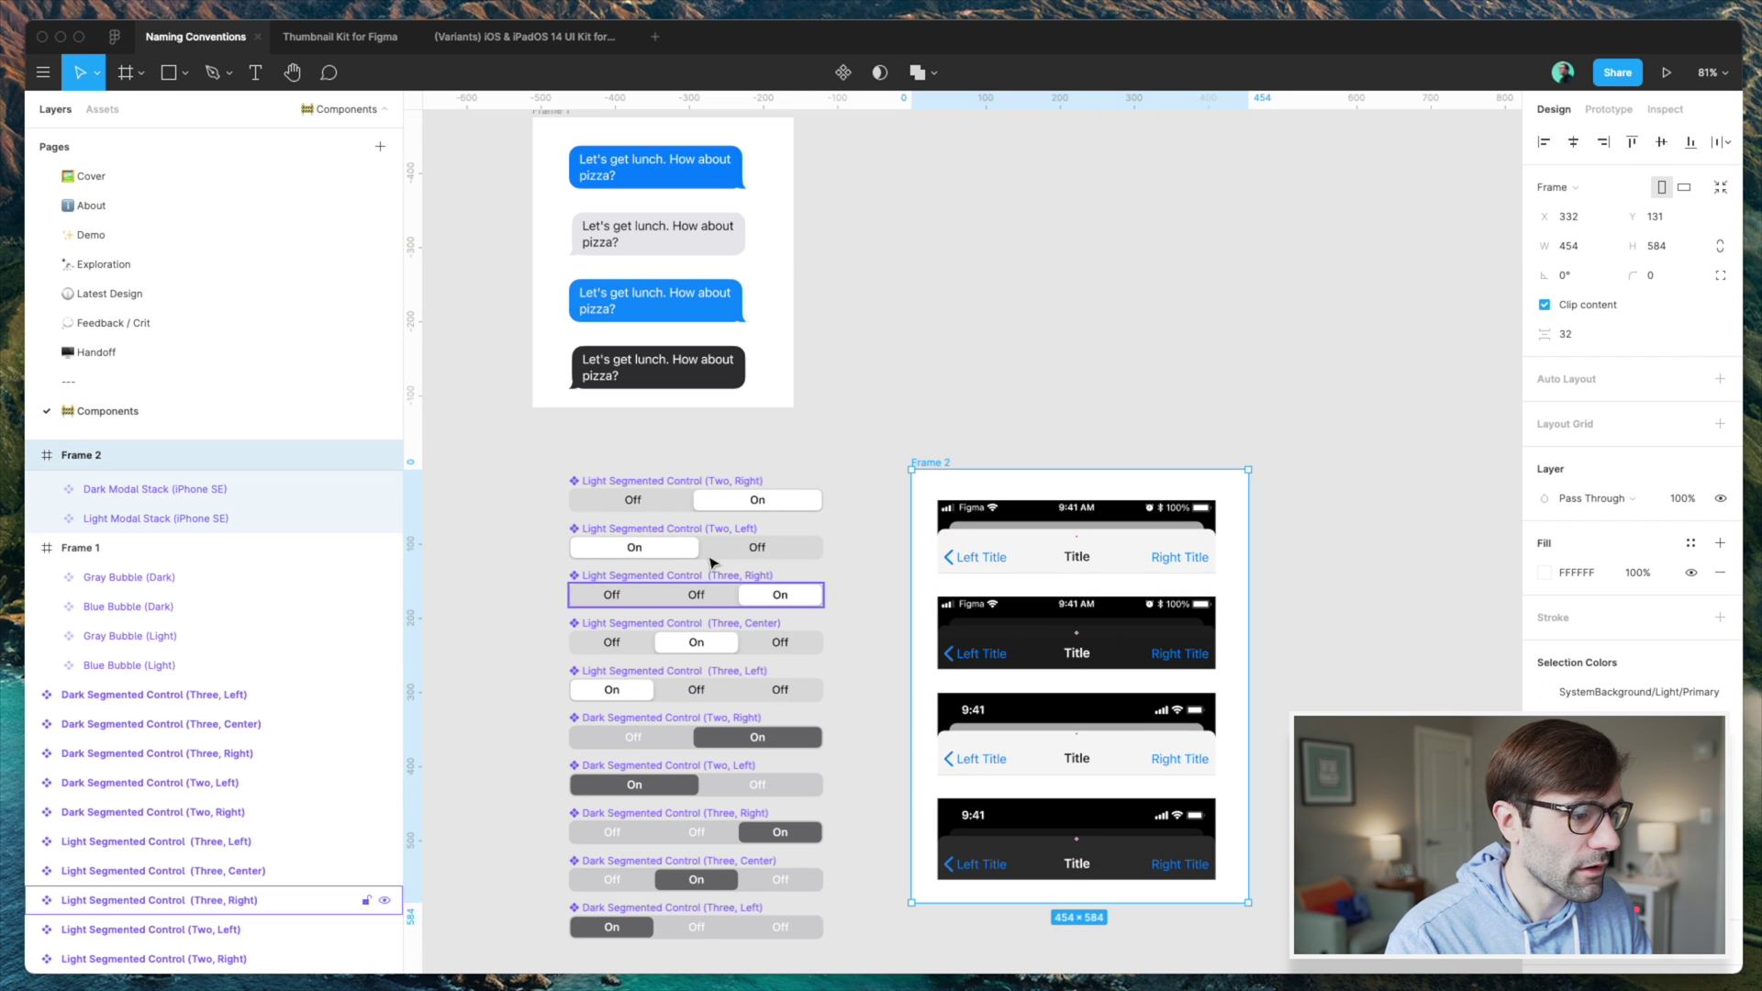
key("f")
left_click_drag(533, 446, 867, 896)
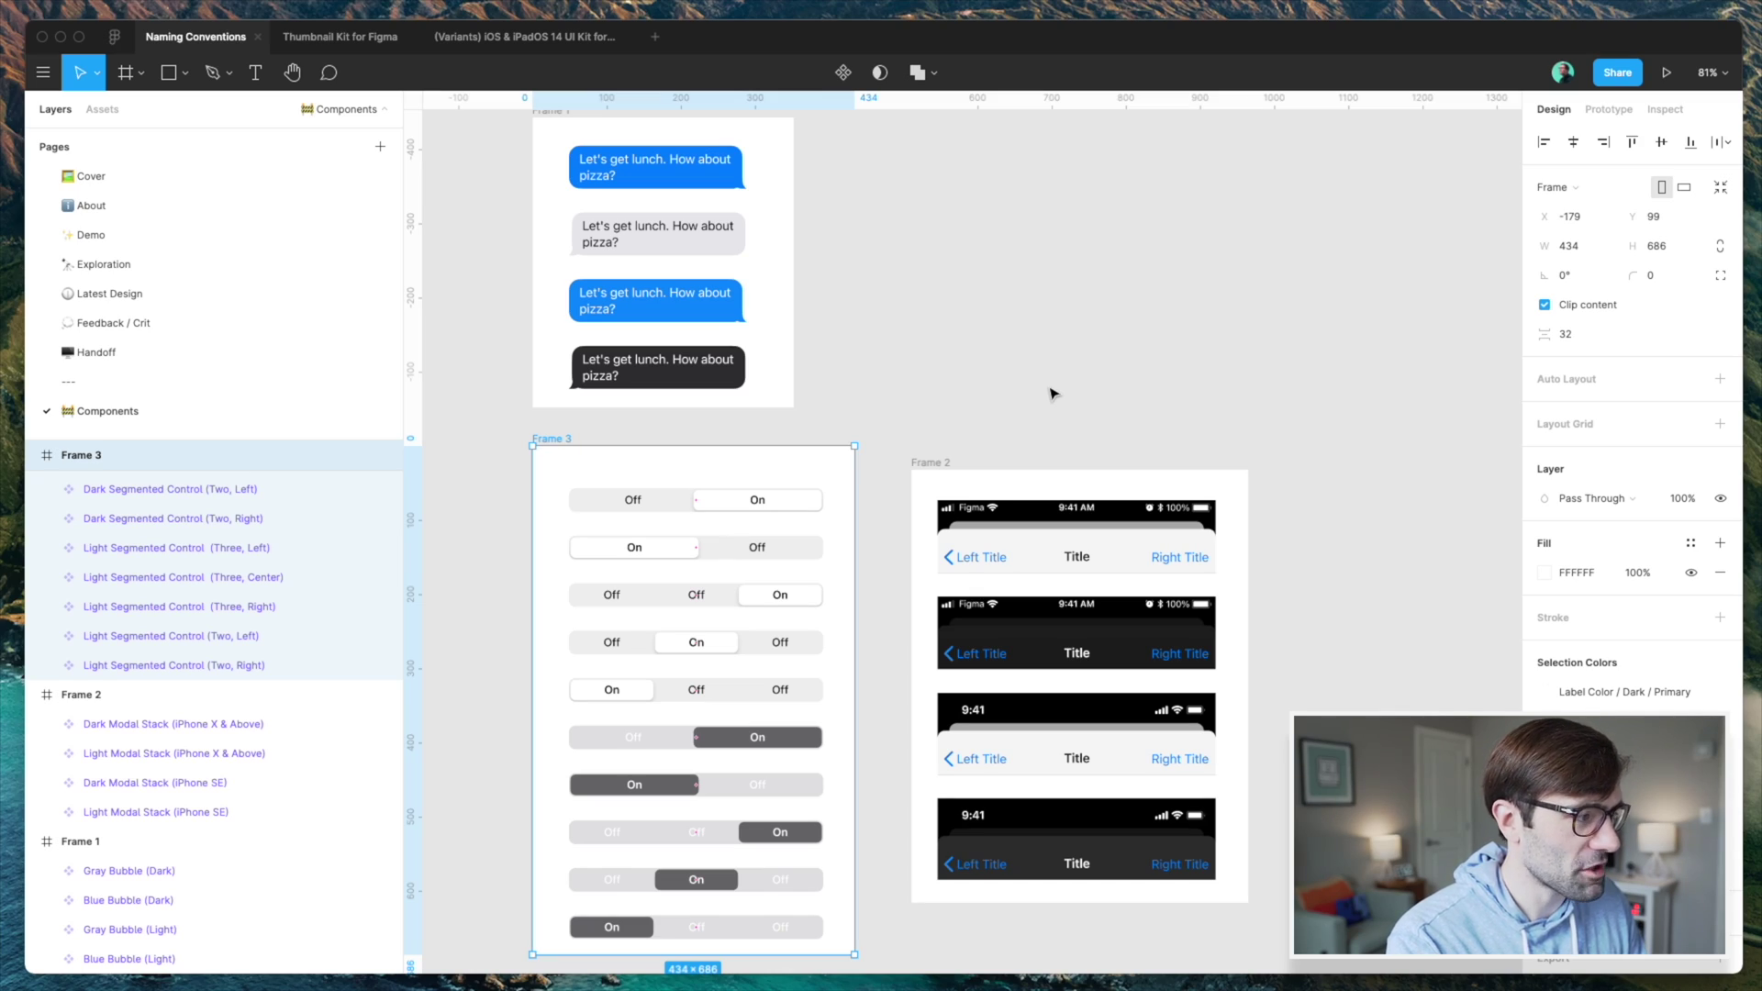
- Compare the three frames' layers with the frame groups under Components in the local assets, expanding and collapsing each group
key("alt+l")
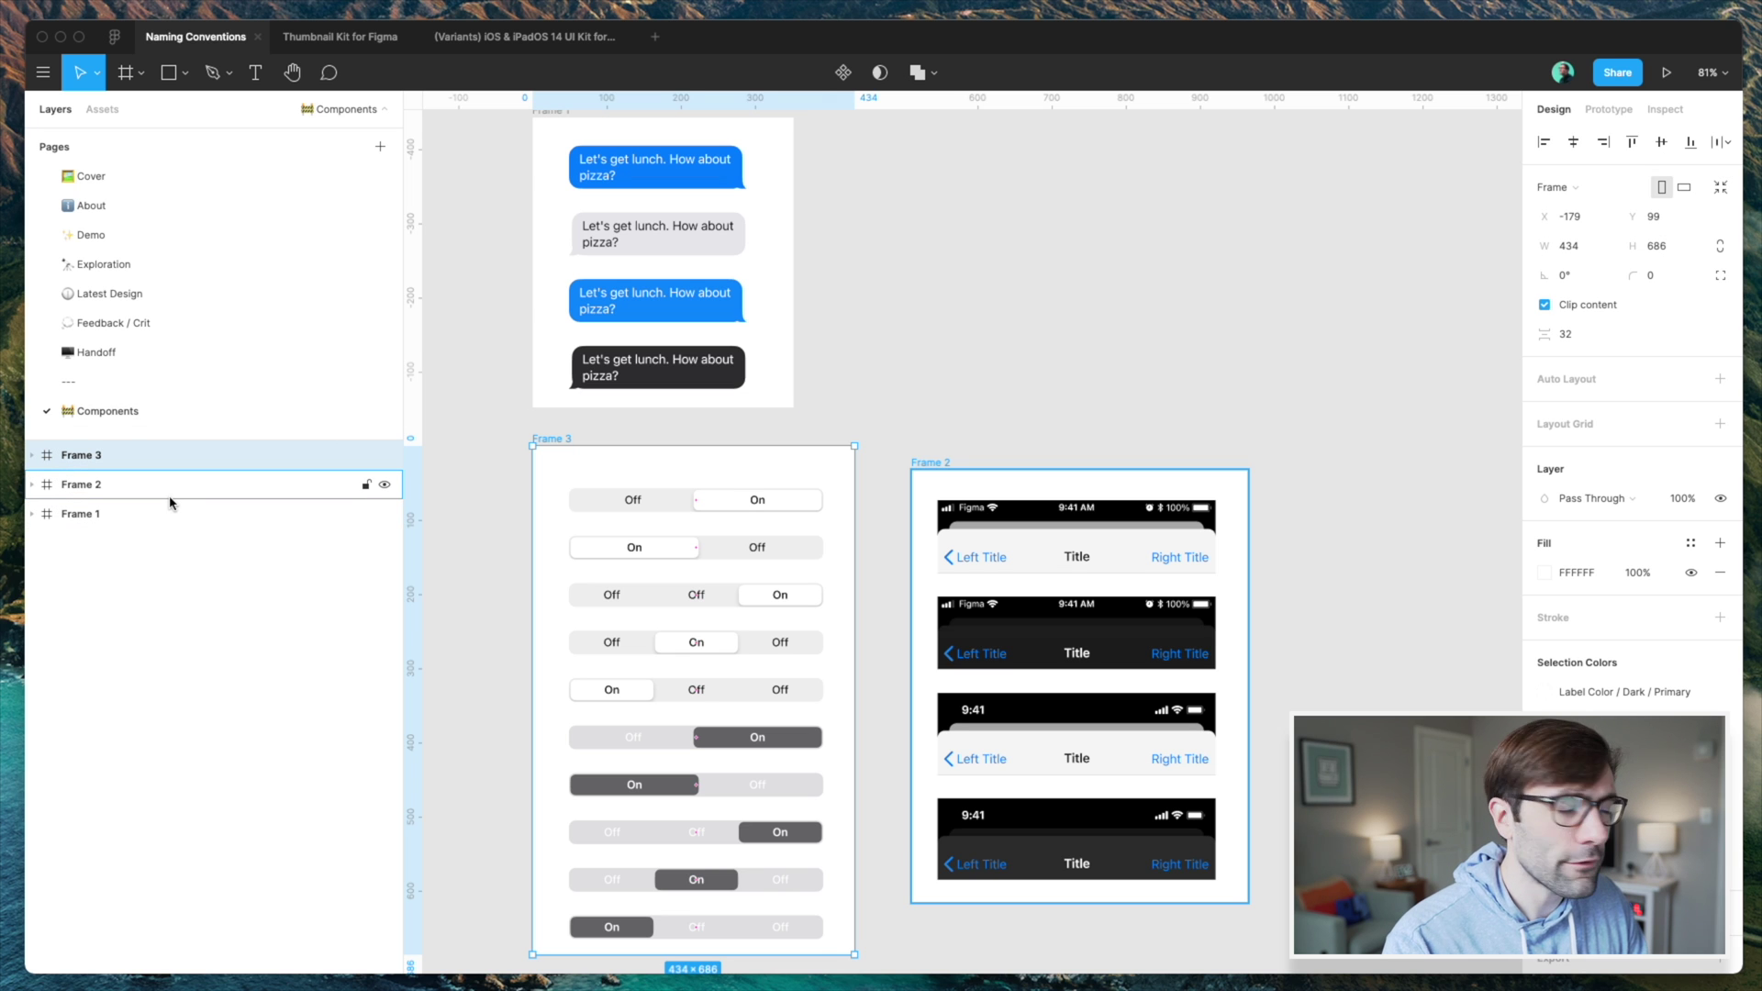
left_click(32, 514)
left_click(33, 484)
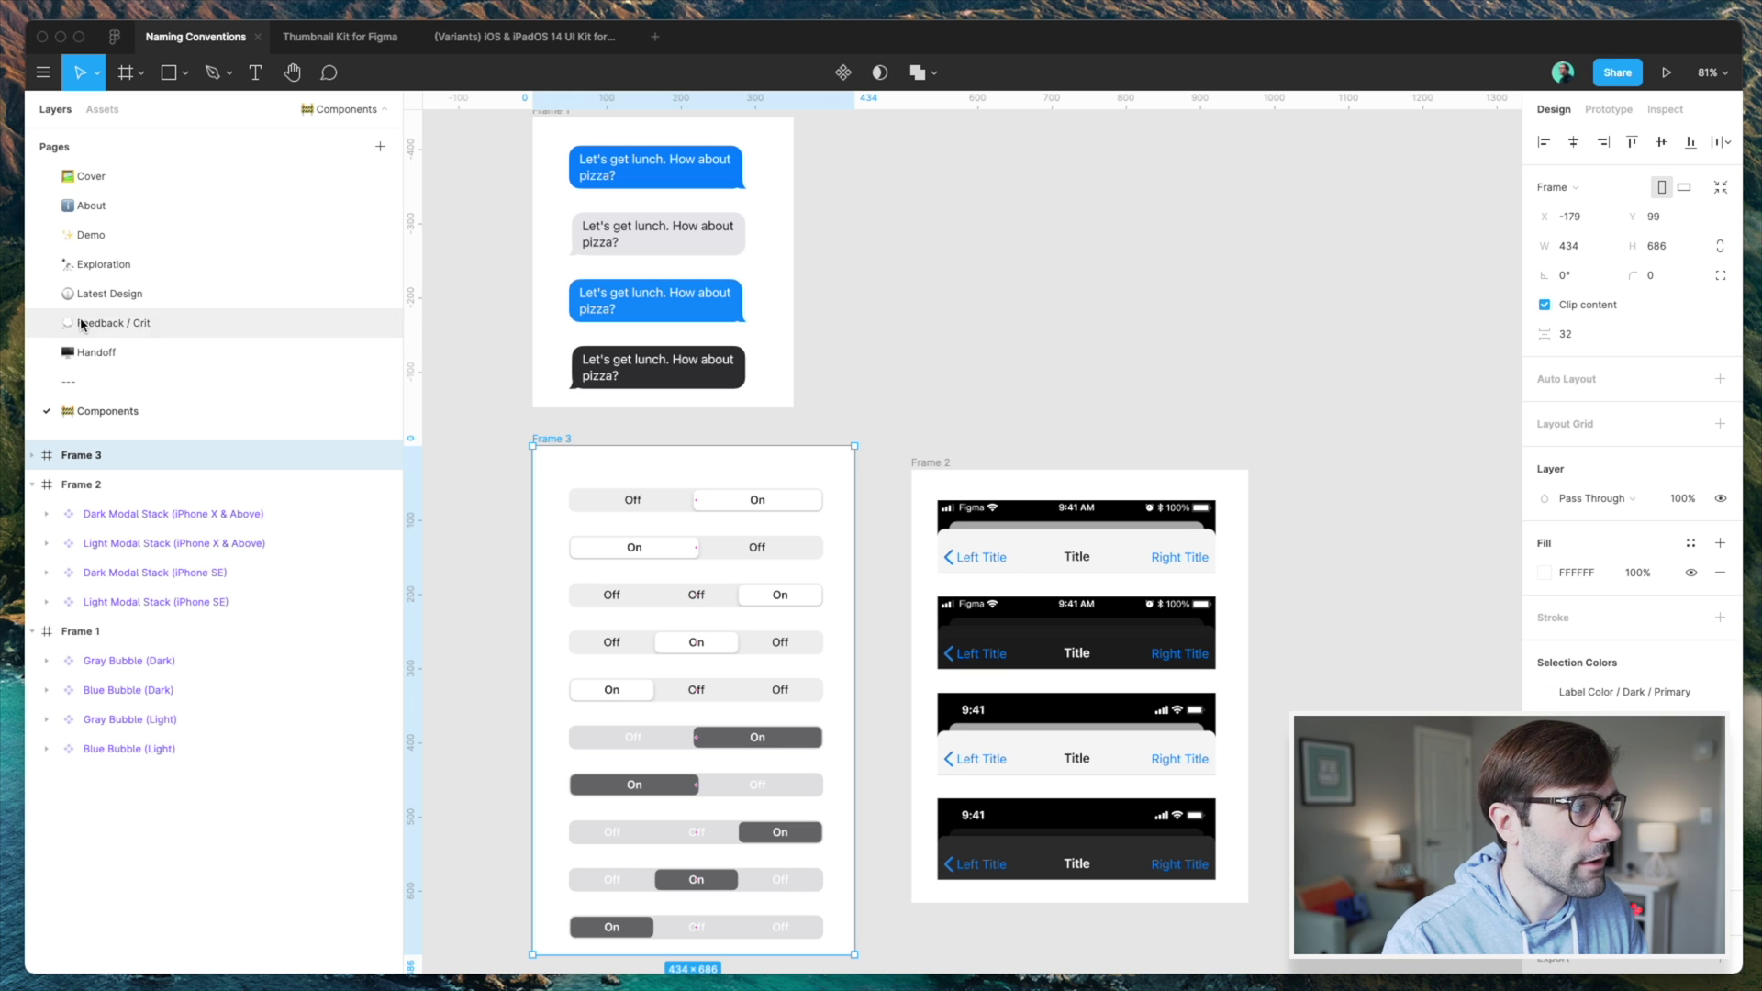
left_click(103, 110)
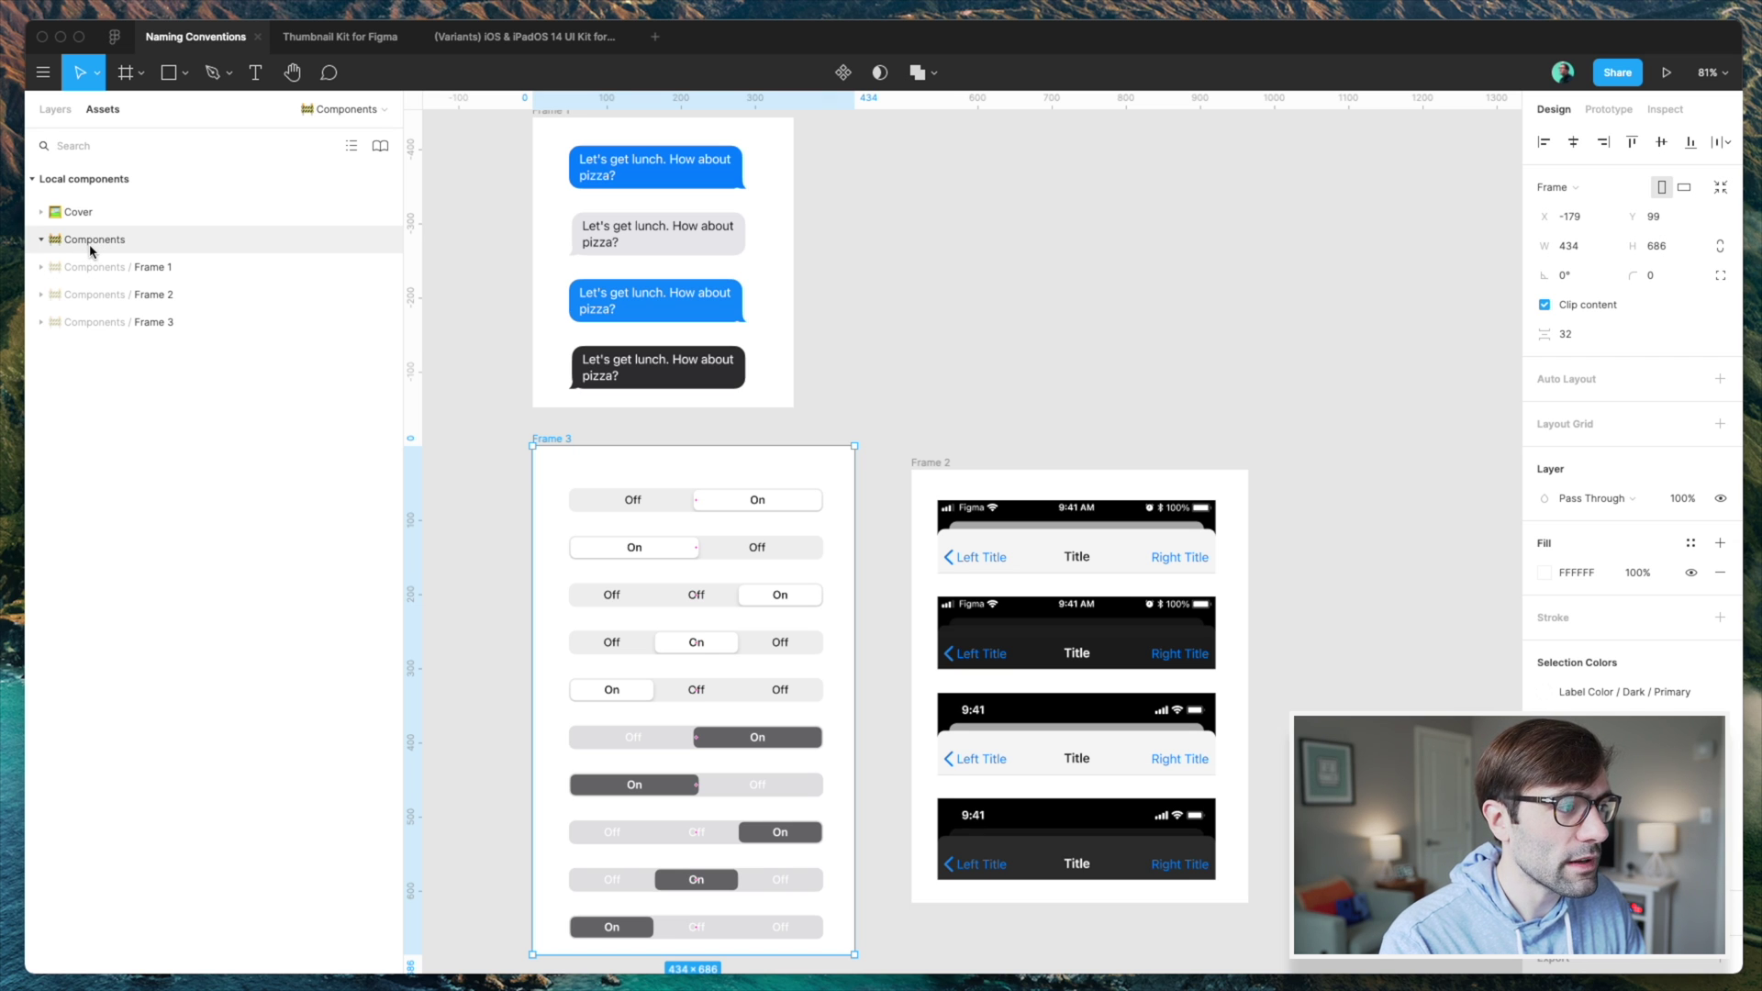
left_click(101, 327)
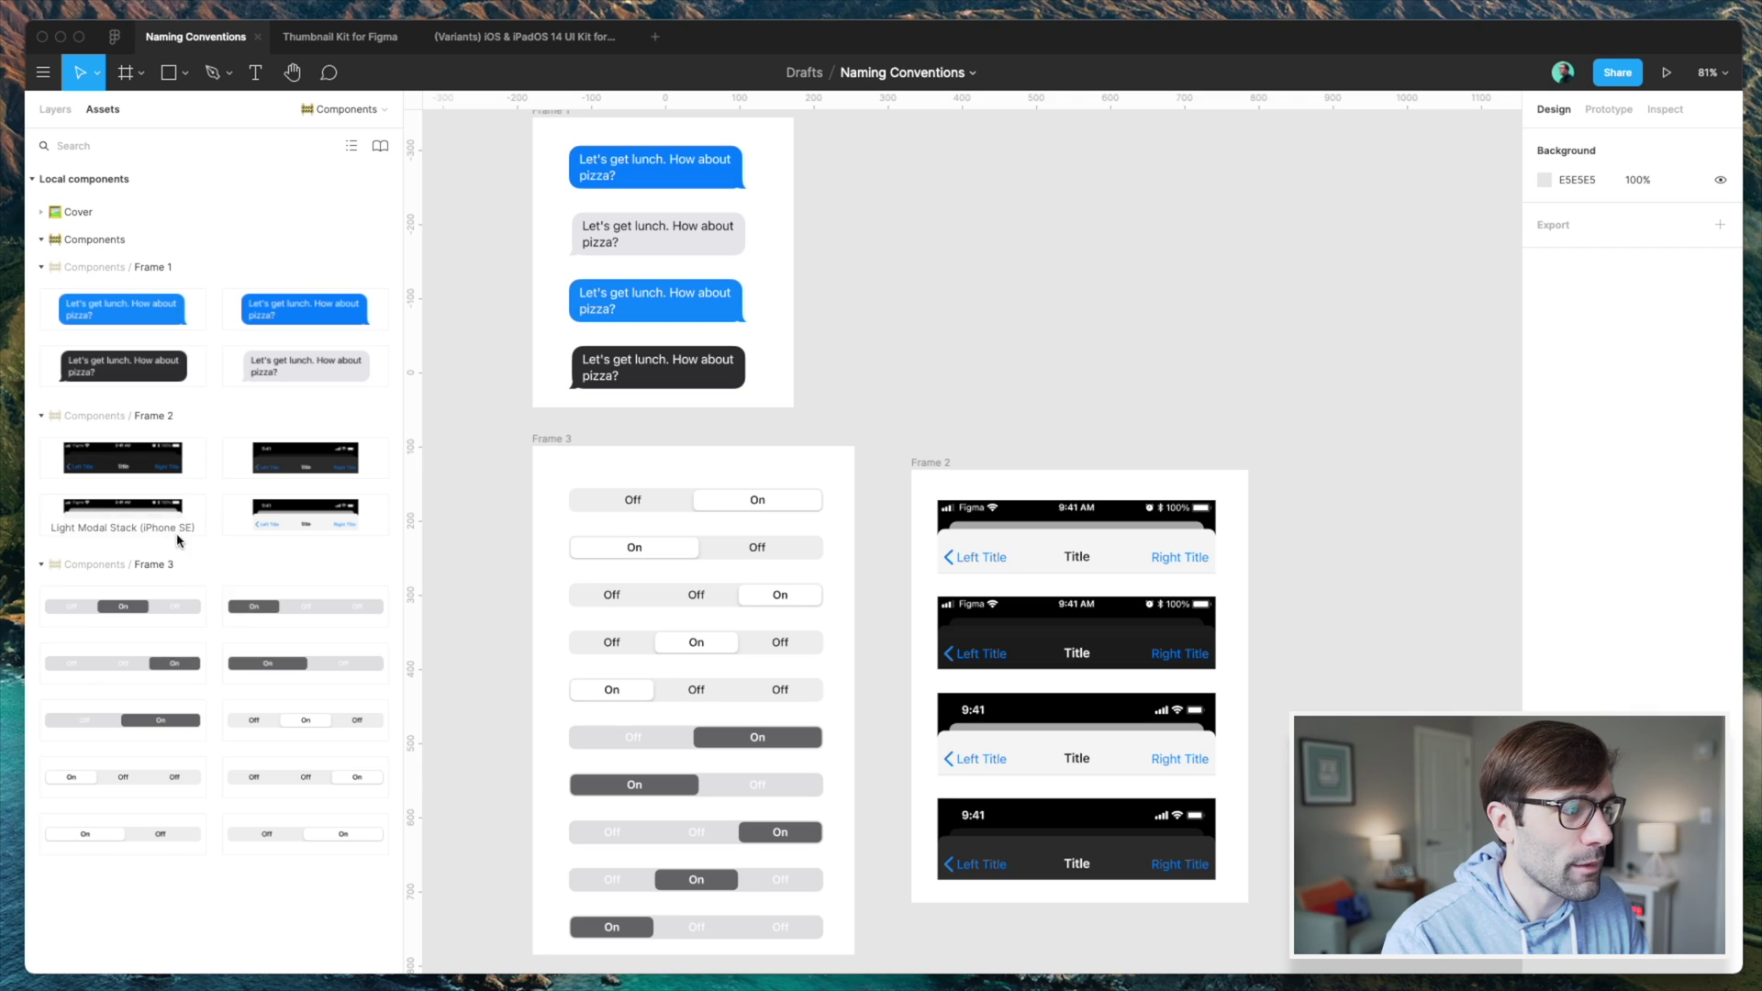
left_click(137, 563)
left_click(91, 416)
left_click(64, 269)
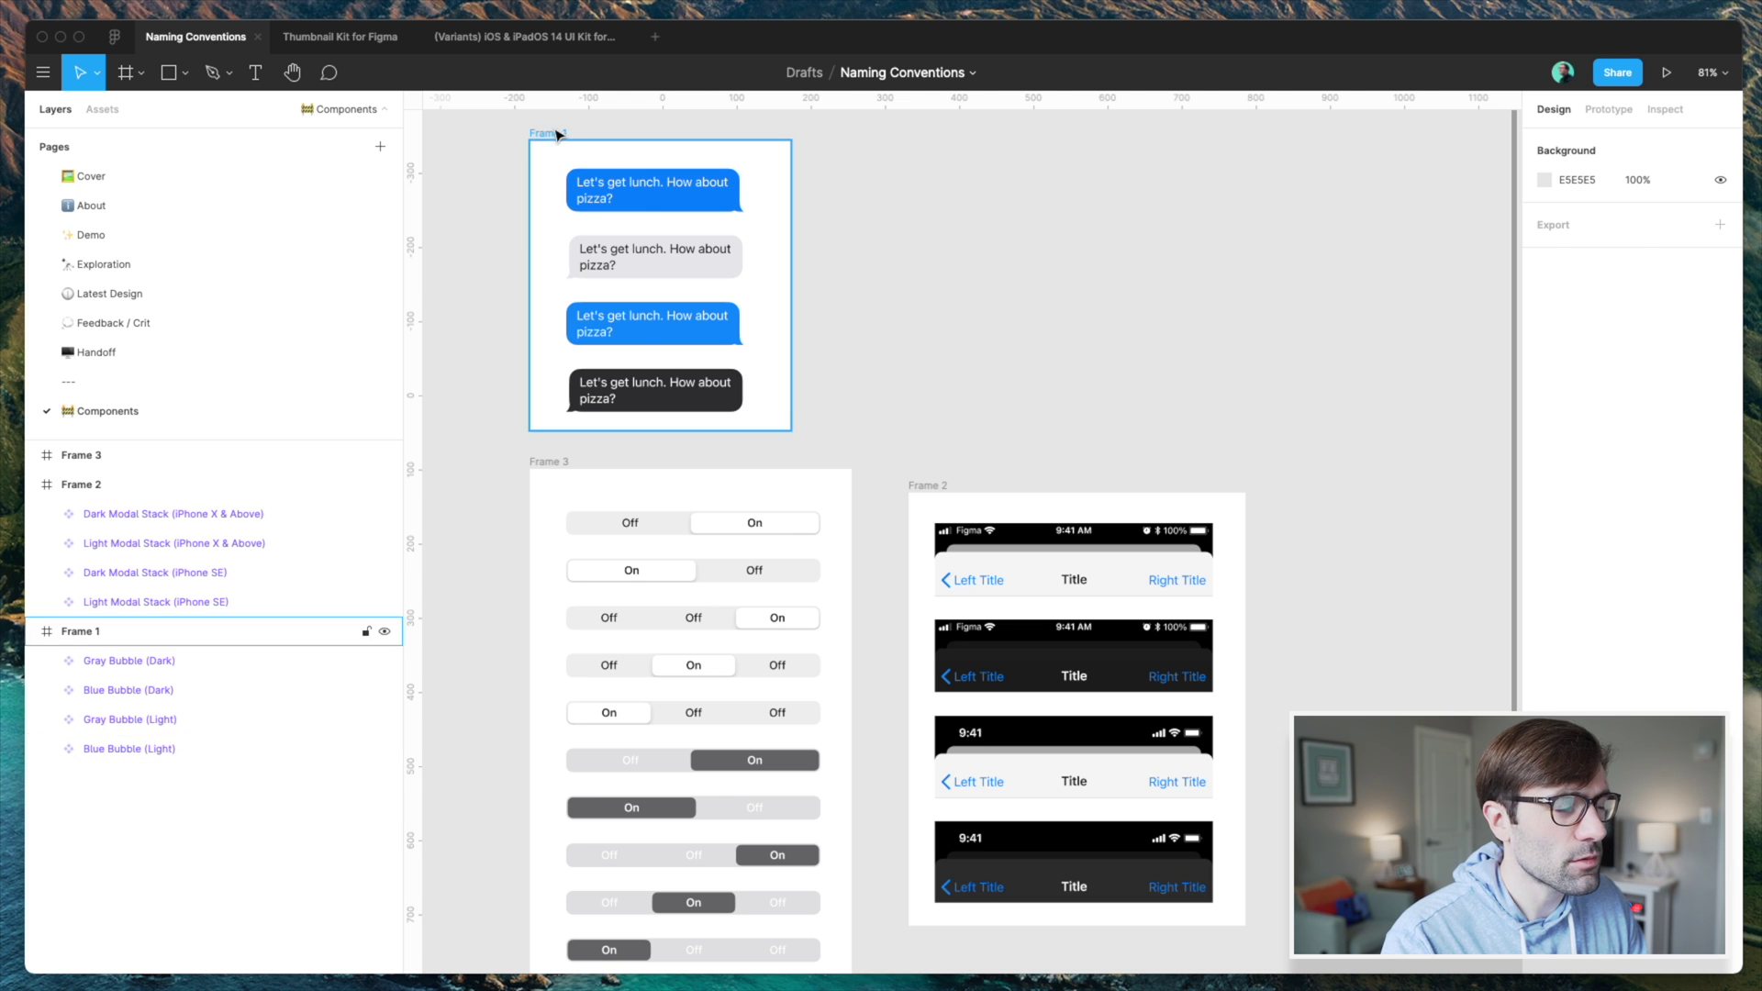
- Rename the frame around the message bubbles to "Message Bubbles" and check the local assets
left_click(362, 632)
double_click(97, 631)
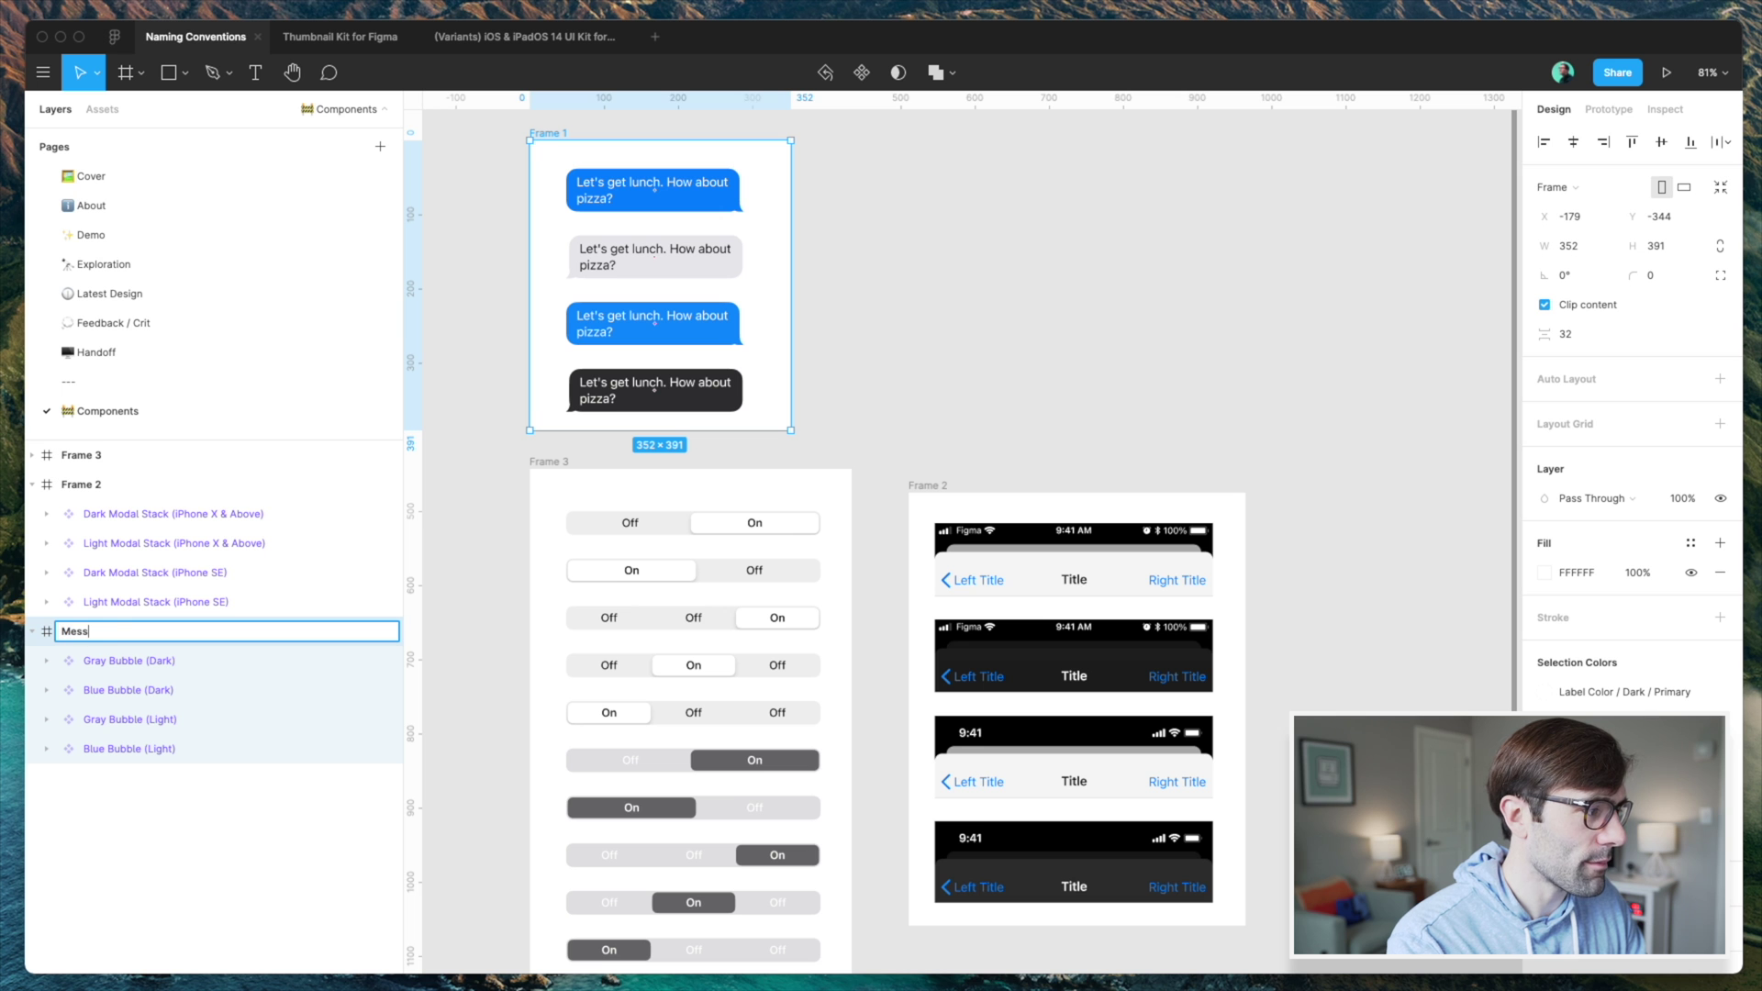
type("Message Bubbles")
key("Return")
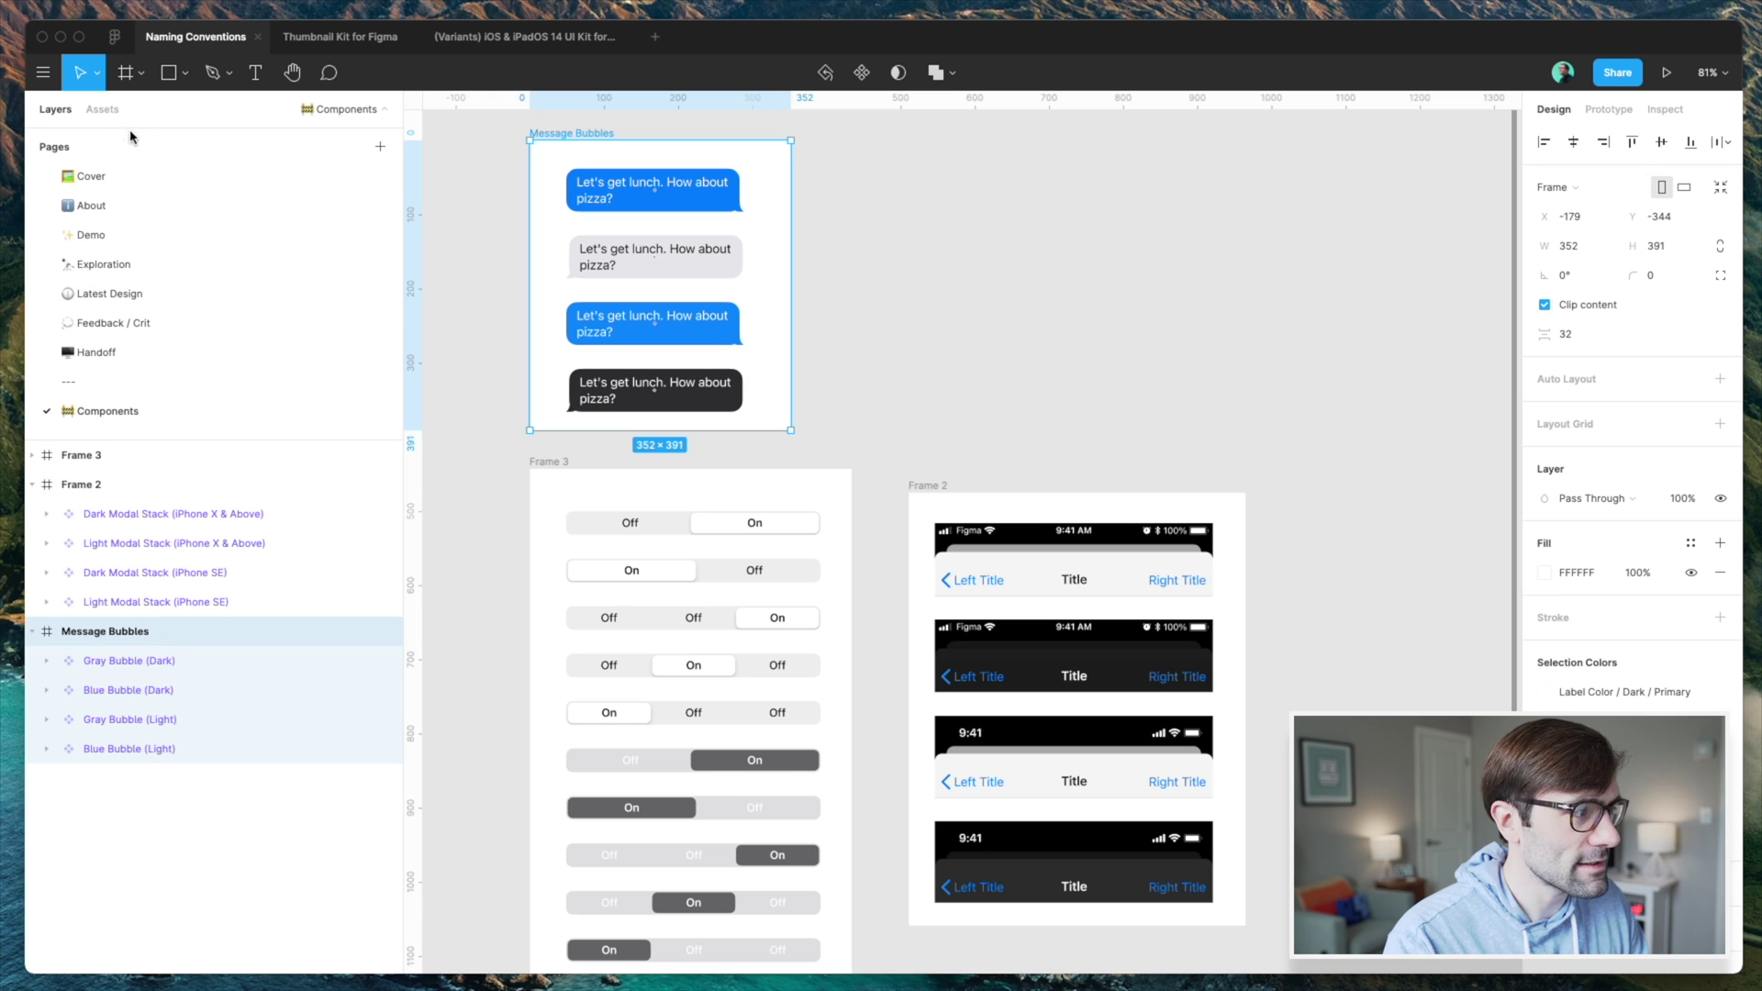
left_click(114, 117)
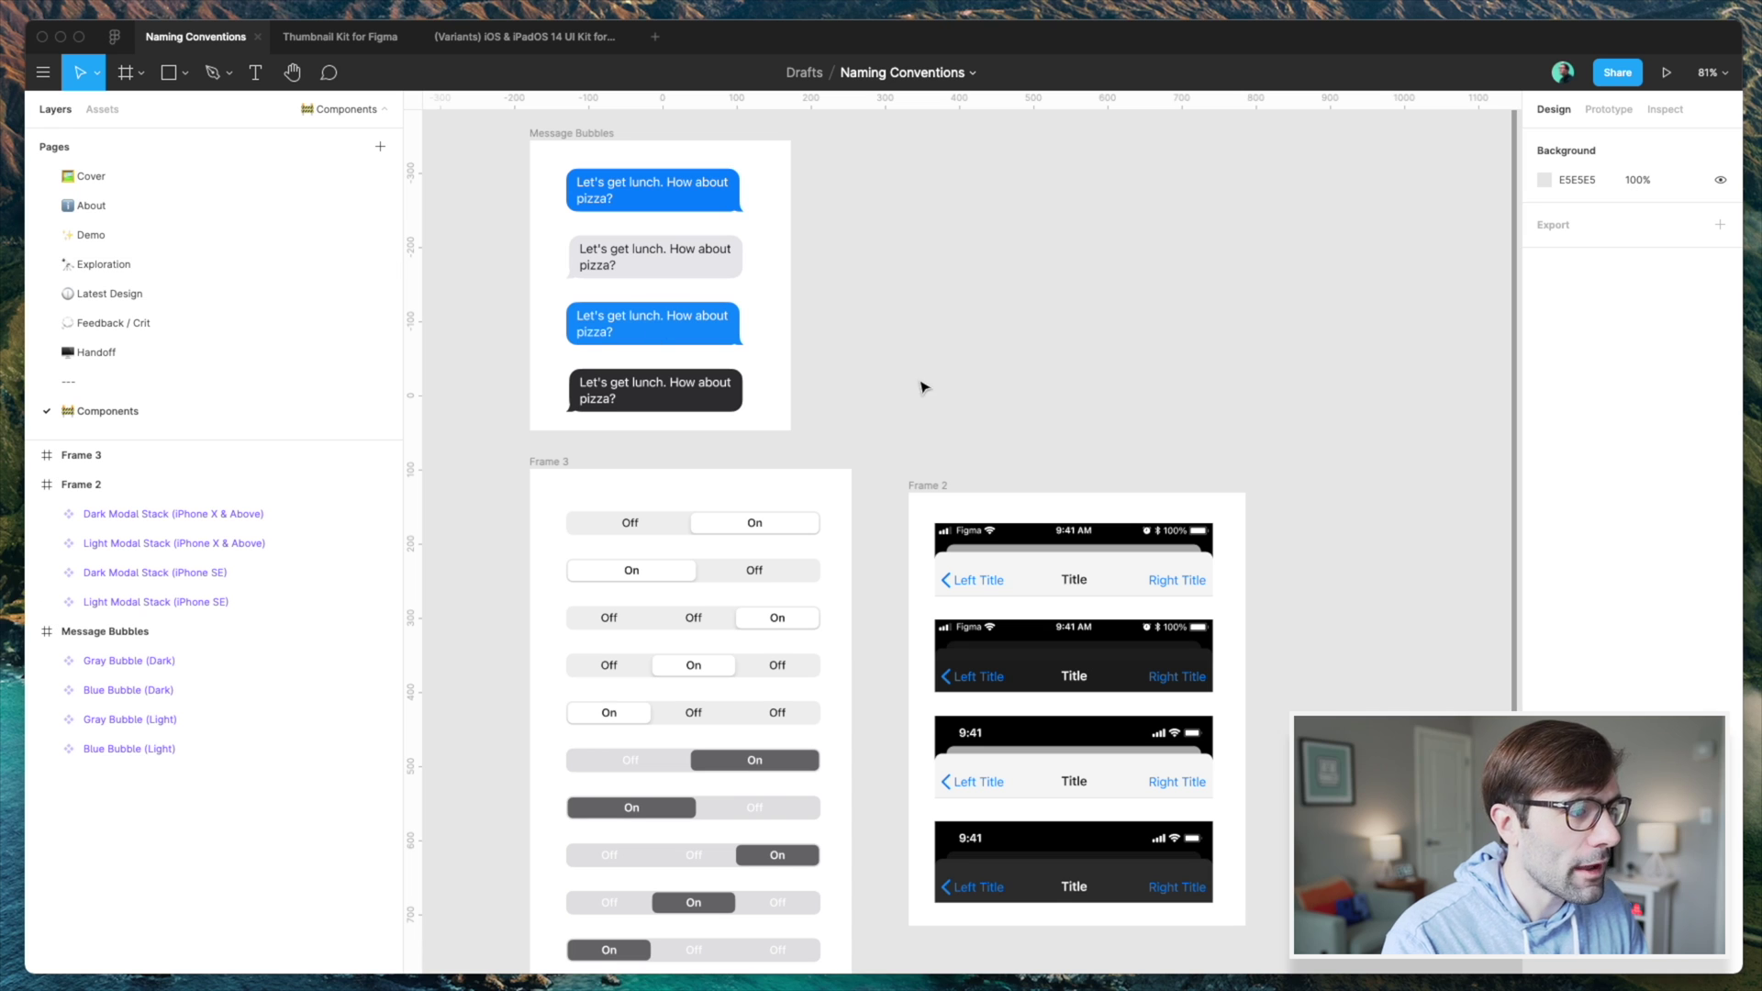
- Rename the frame around the segmented controls to "Segmented Controls"
scroll(922, 386, "down", 2)
left_click(565, 385)
double_click(130, 453)
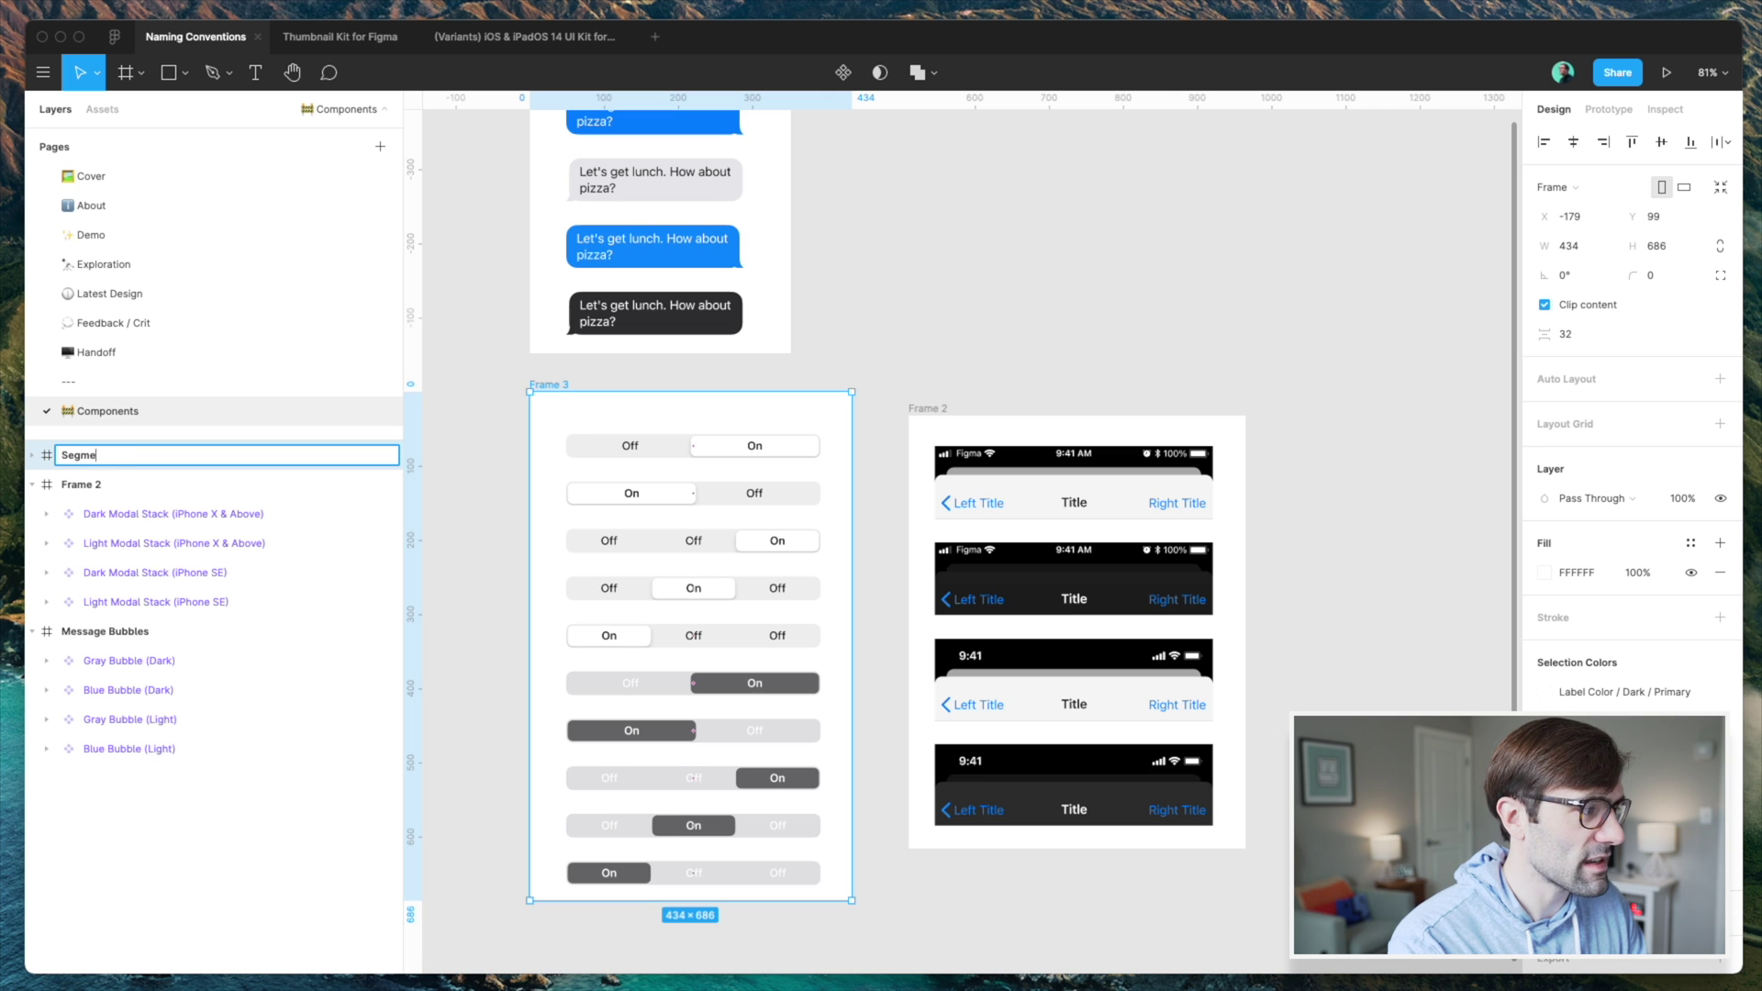
type("Segmented Controls")
key("Return")
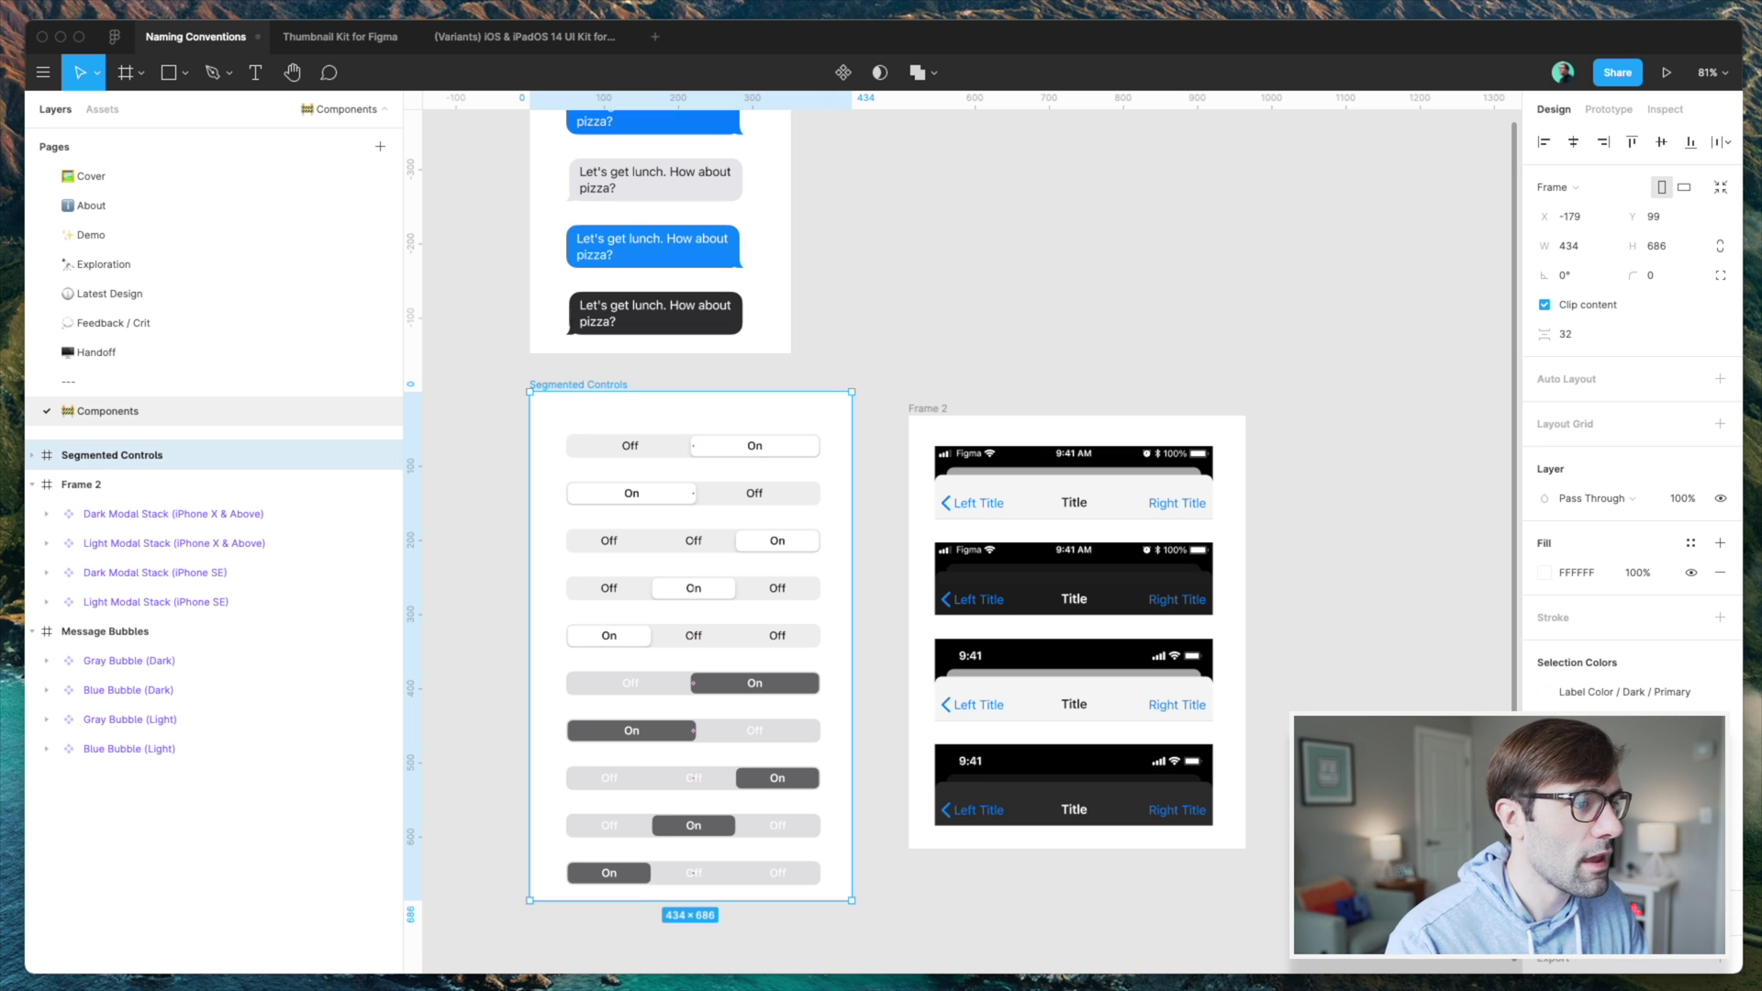
- Rename the frame around the modal stacks to "Modal Stacks" and review the frame groups in the local assets
left_click(921, 411)
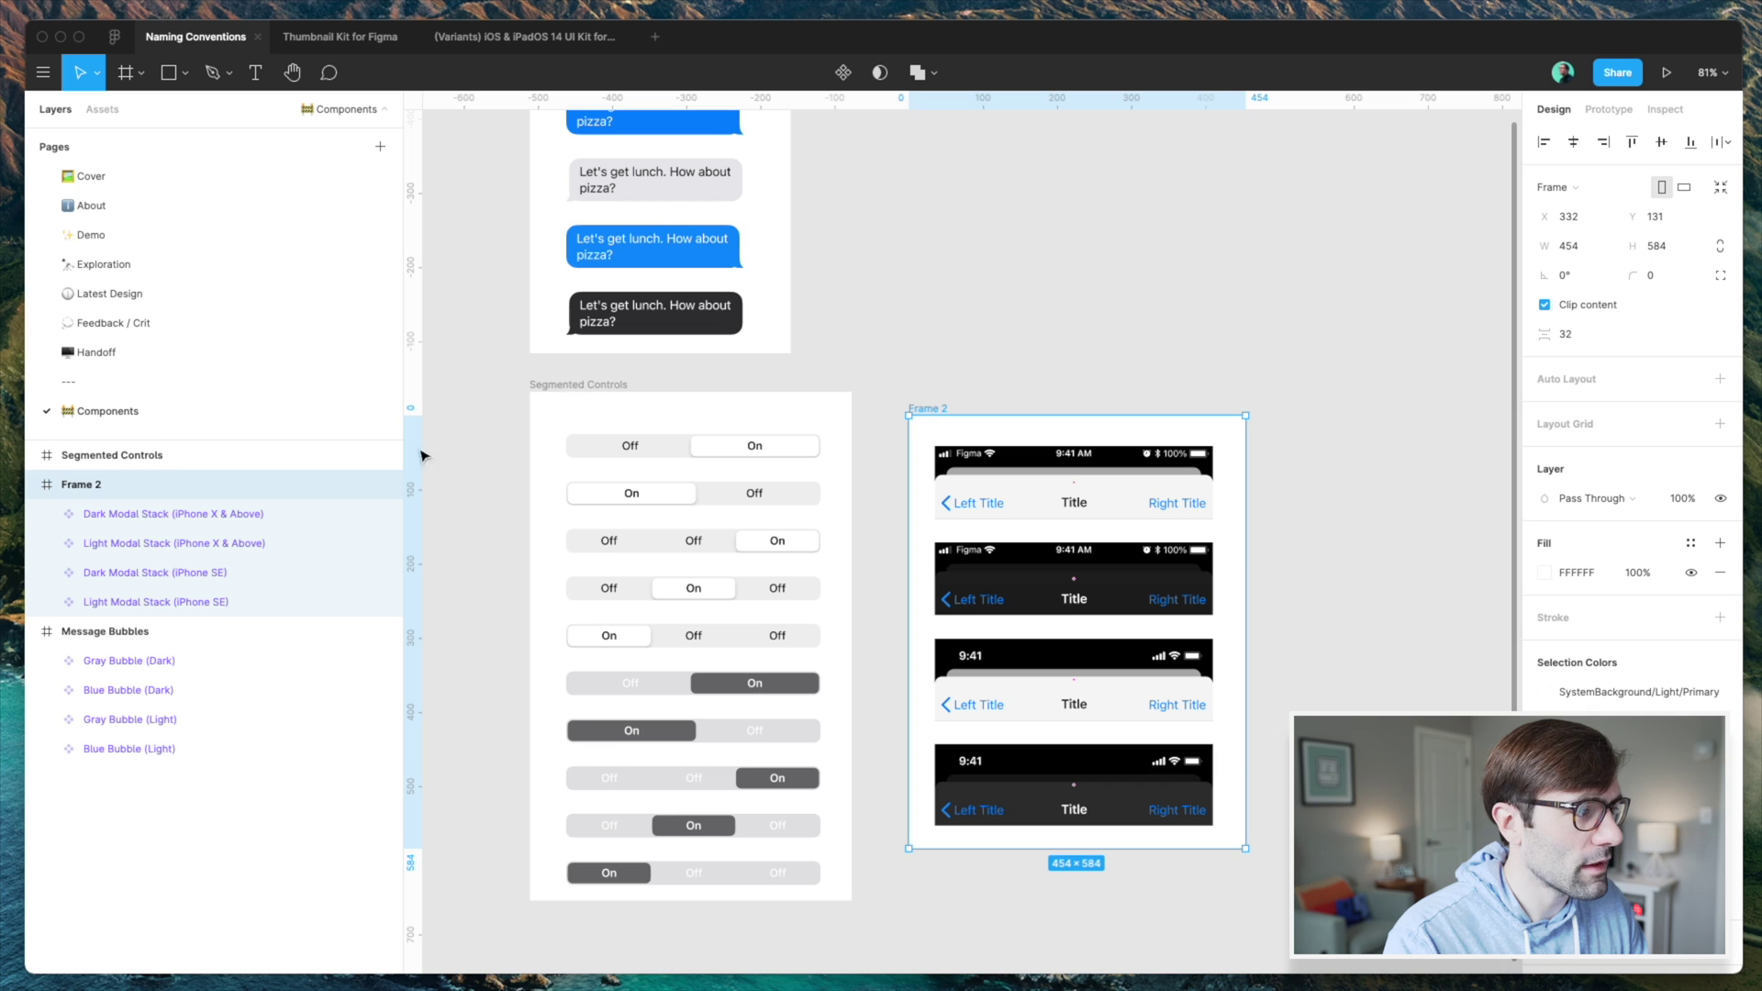
double_click(114, 485)
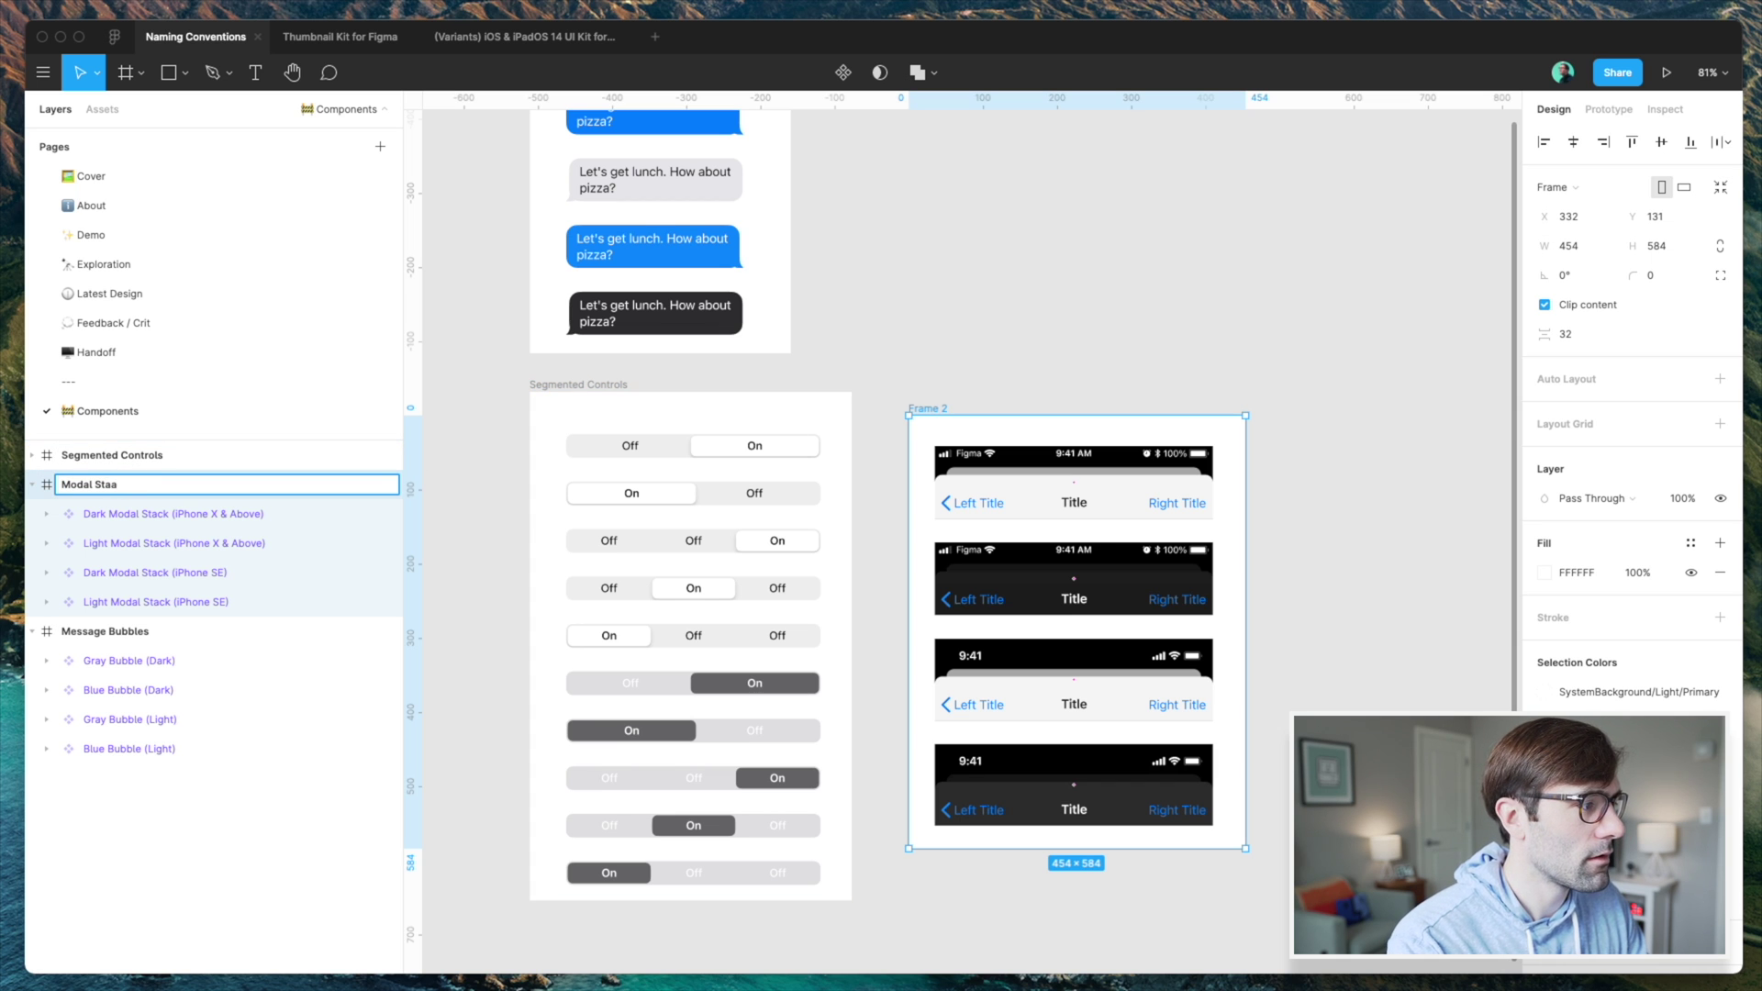
key("Return")
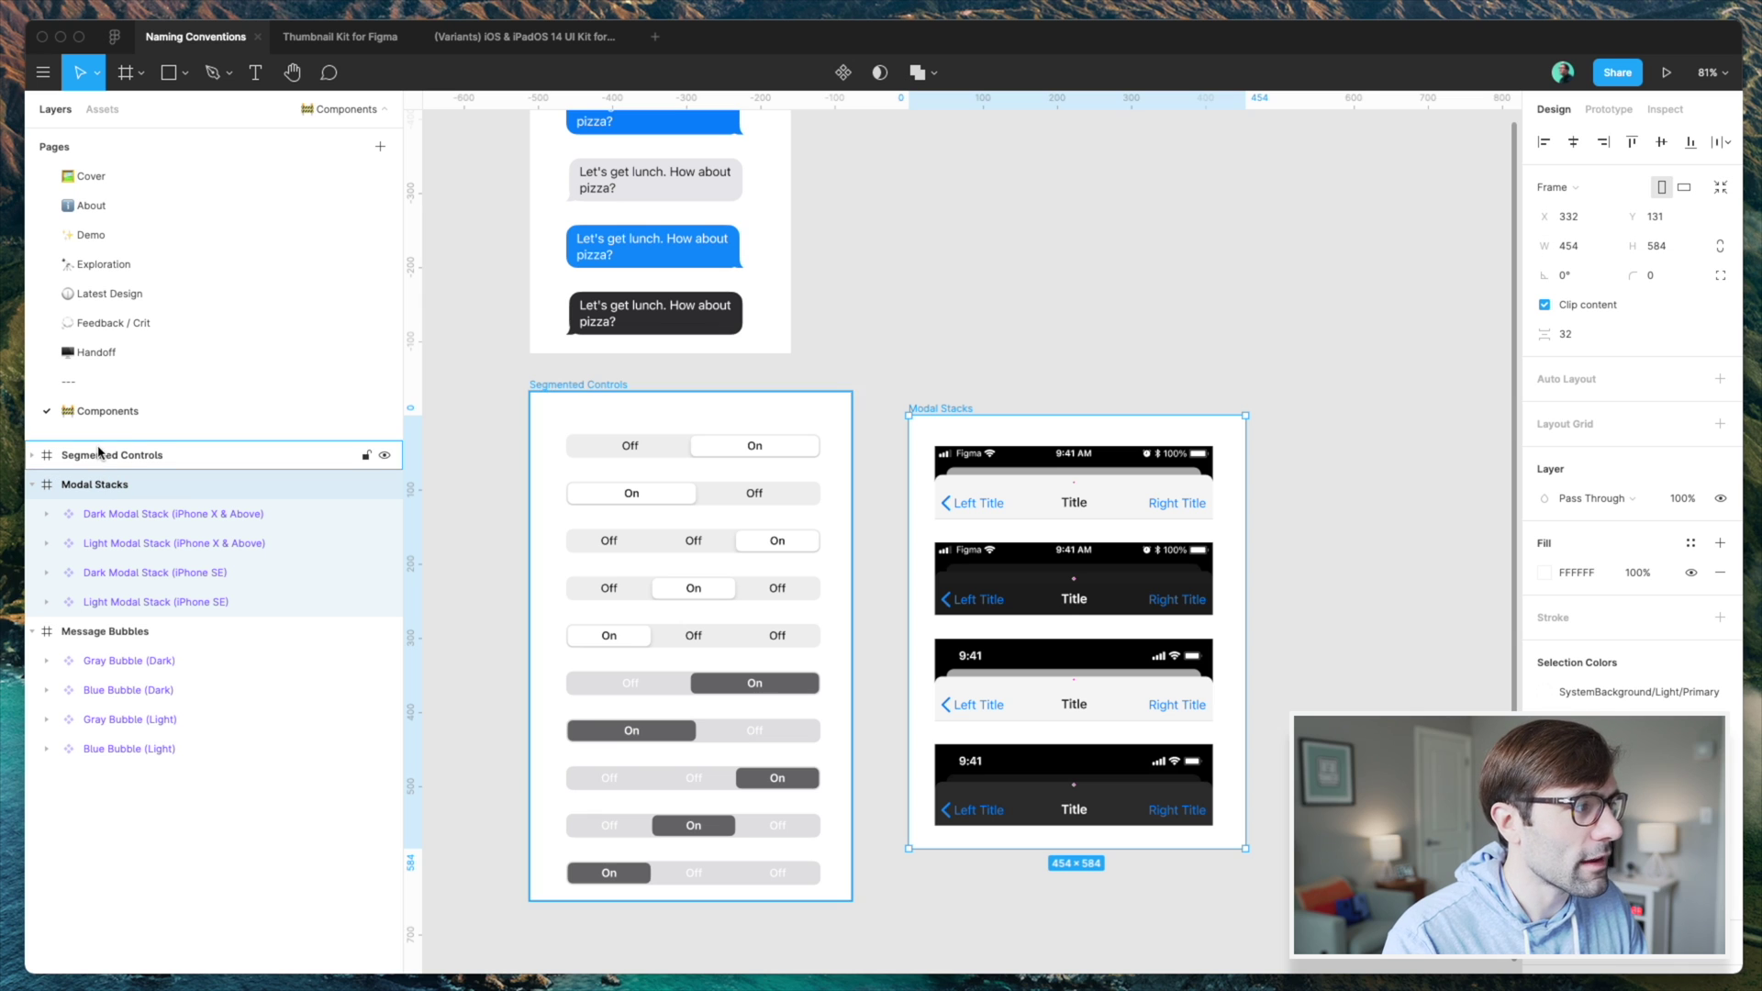
left_click(103, 110)
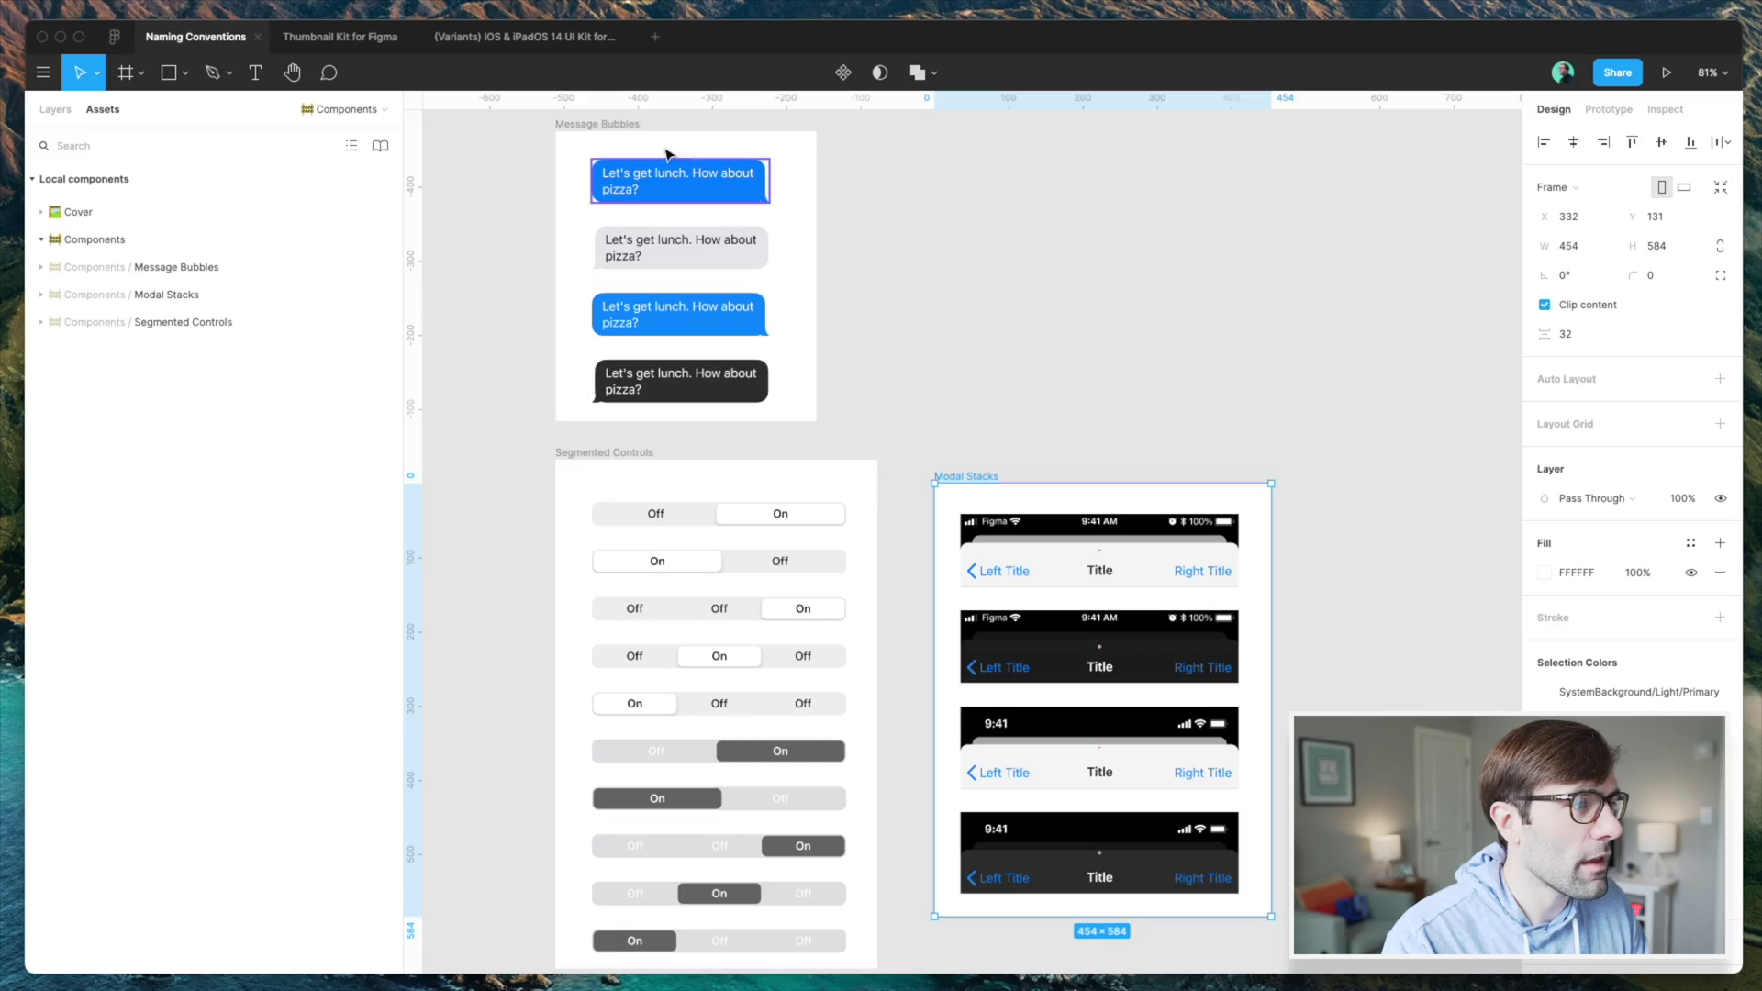
- Add auto layout to the Message Bubbles frame and set its padding to 32
left_click(622, 129)
key("alt+1")
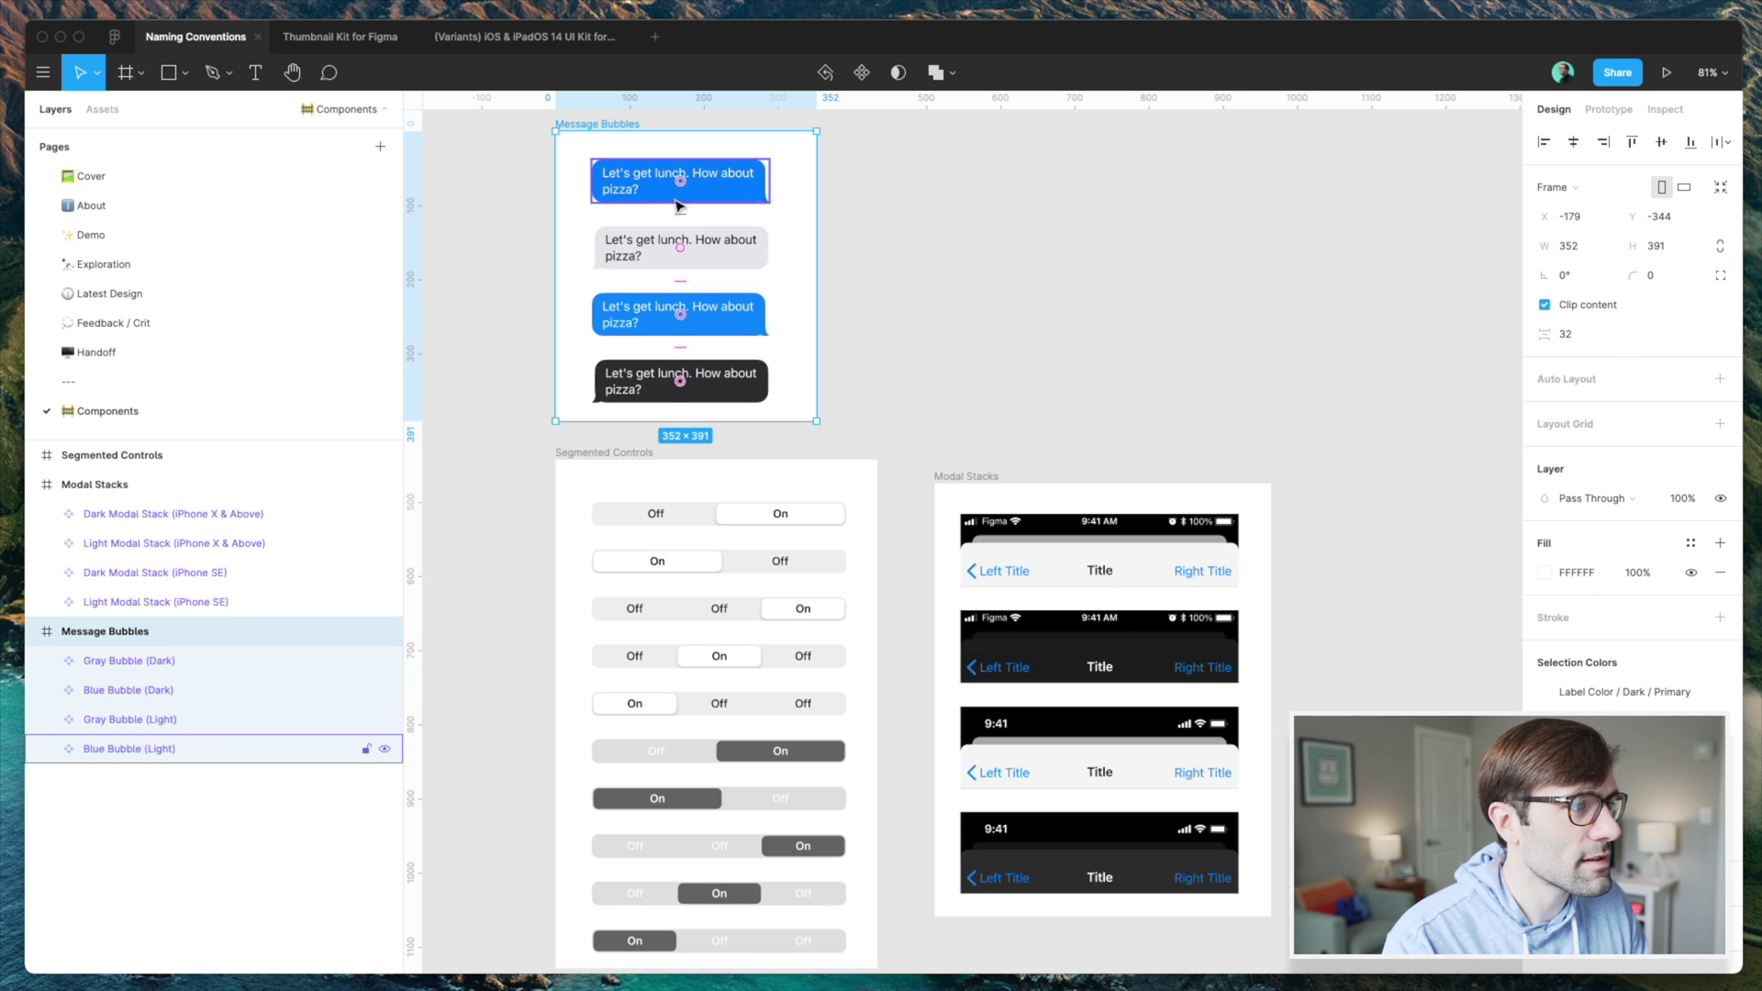
left_click(642, 190)
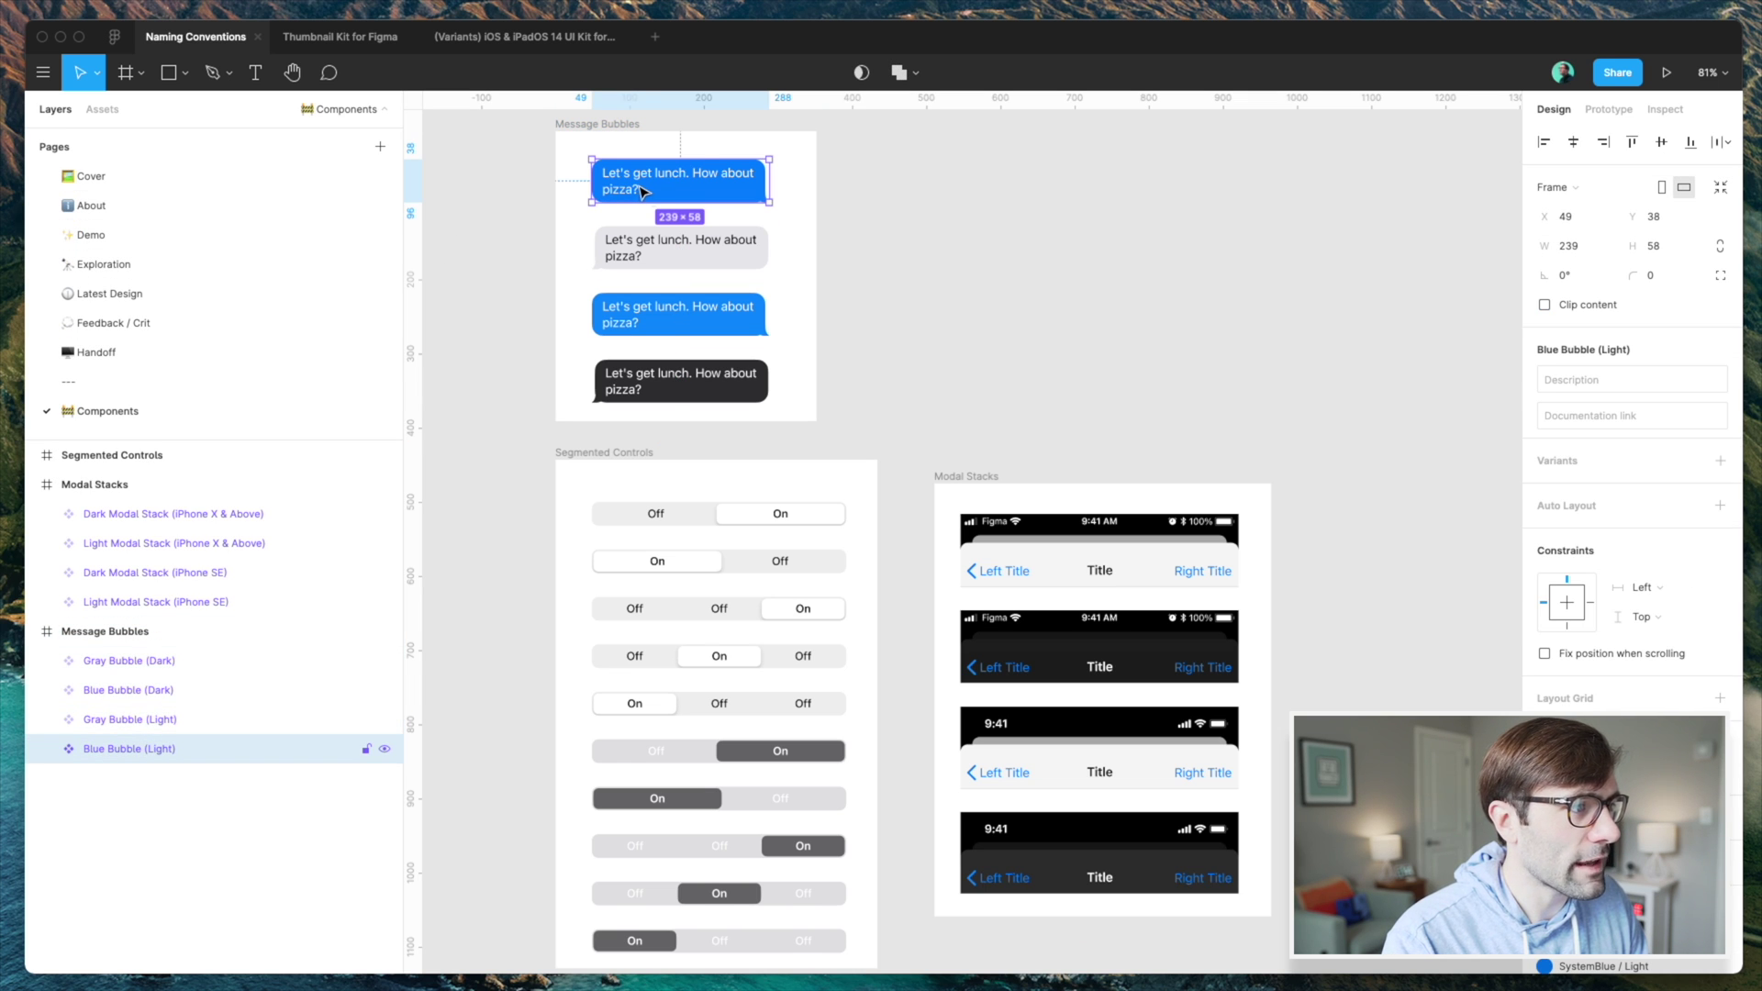
key("alt")
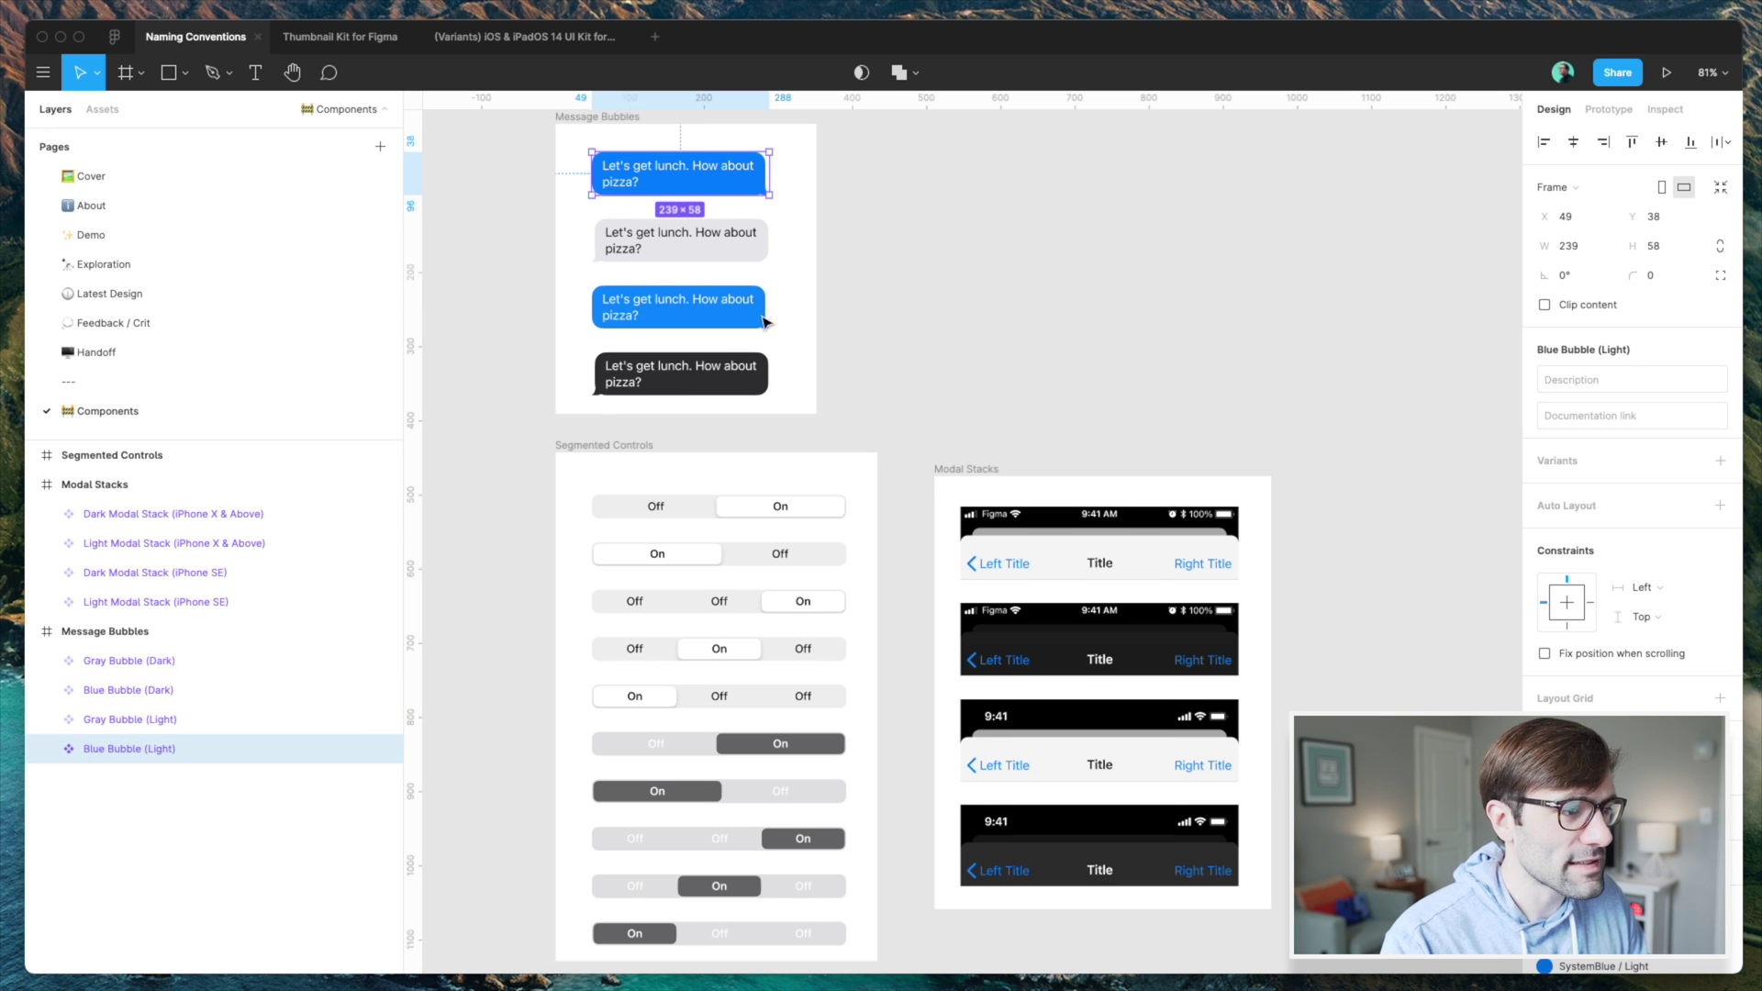
scroll(724, 511, "down", 2)
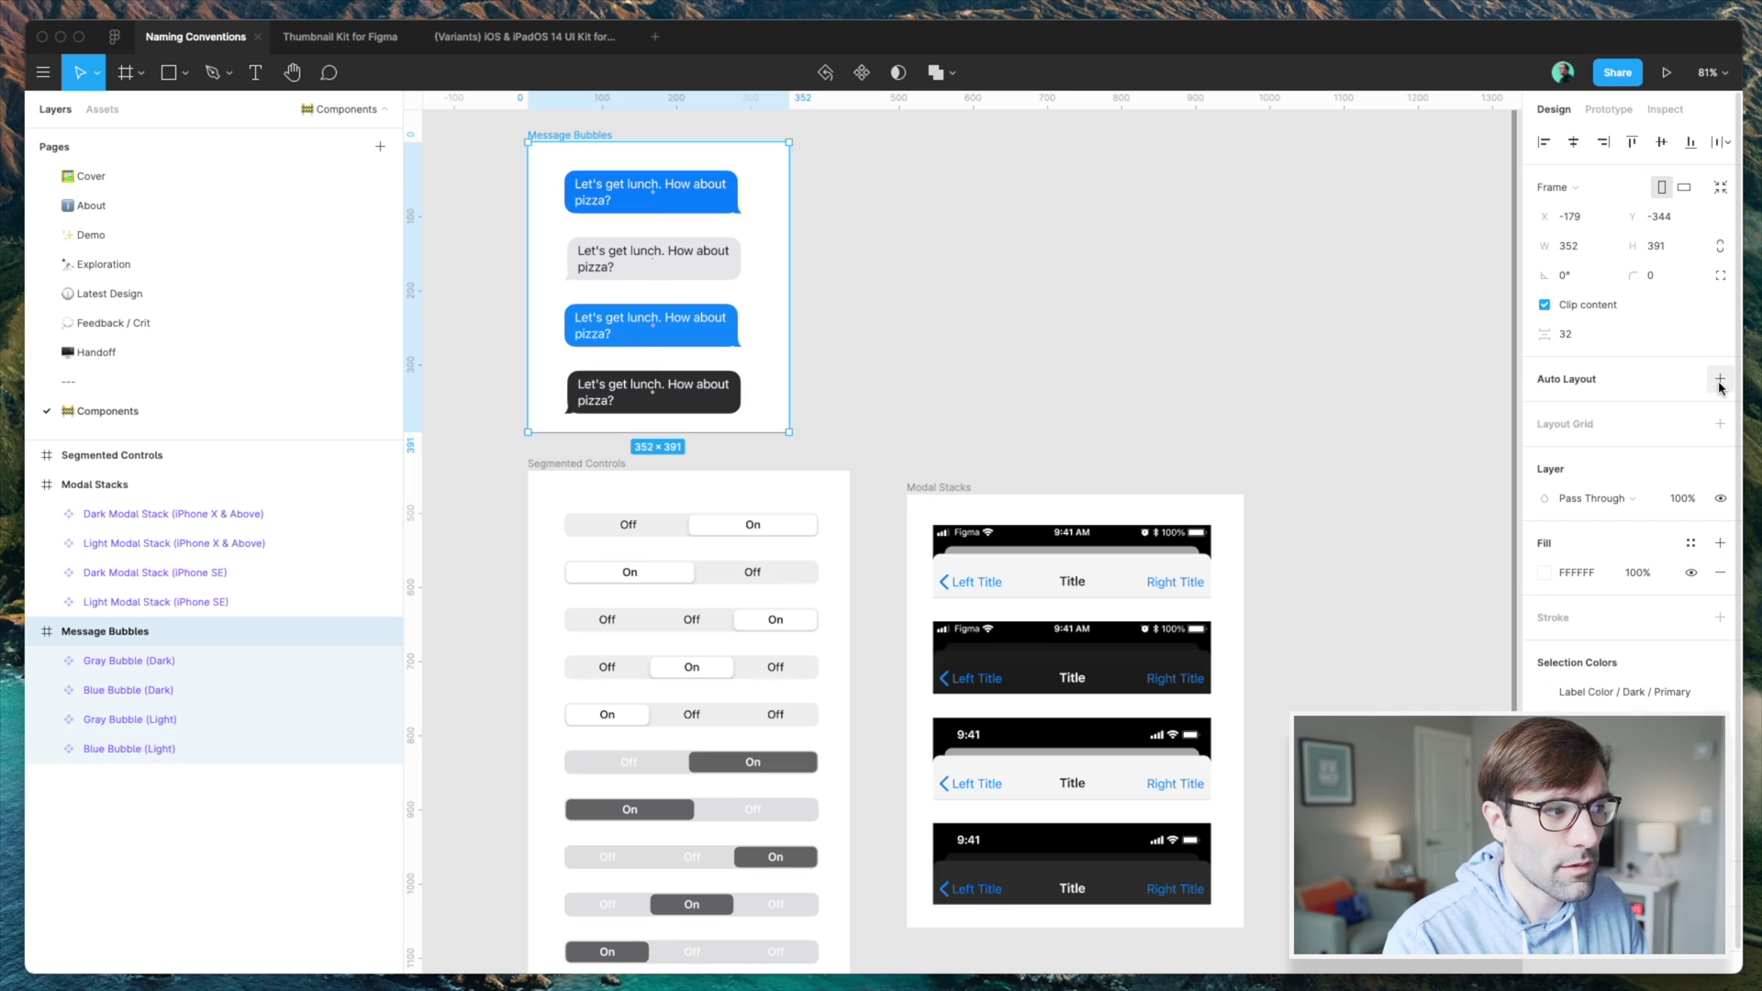
left_click(1720, 379)
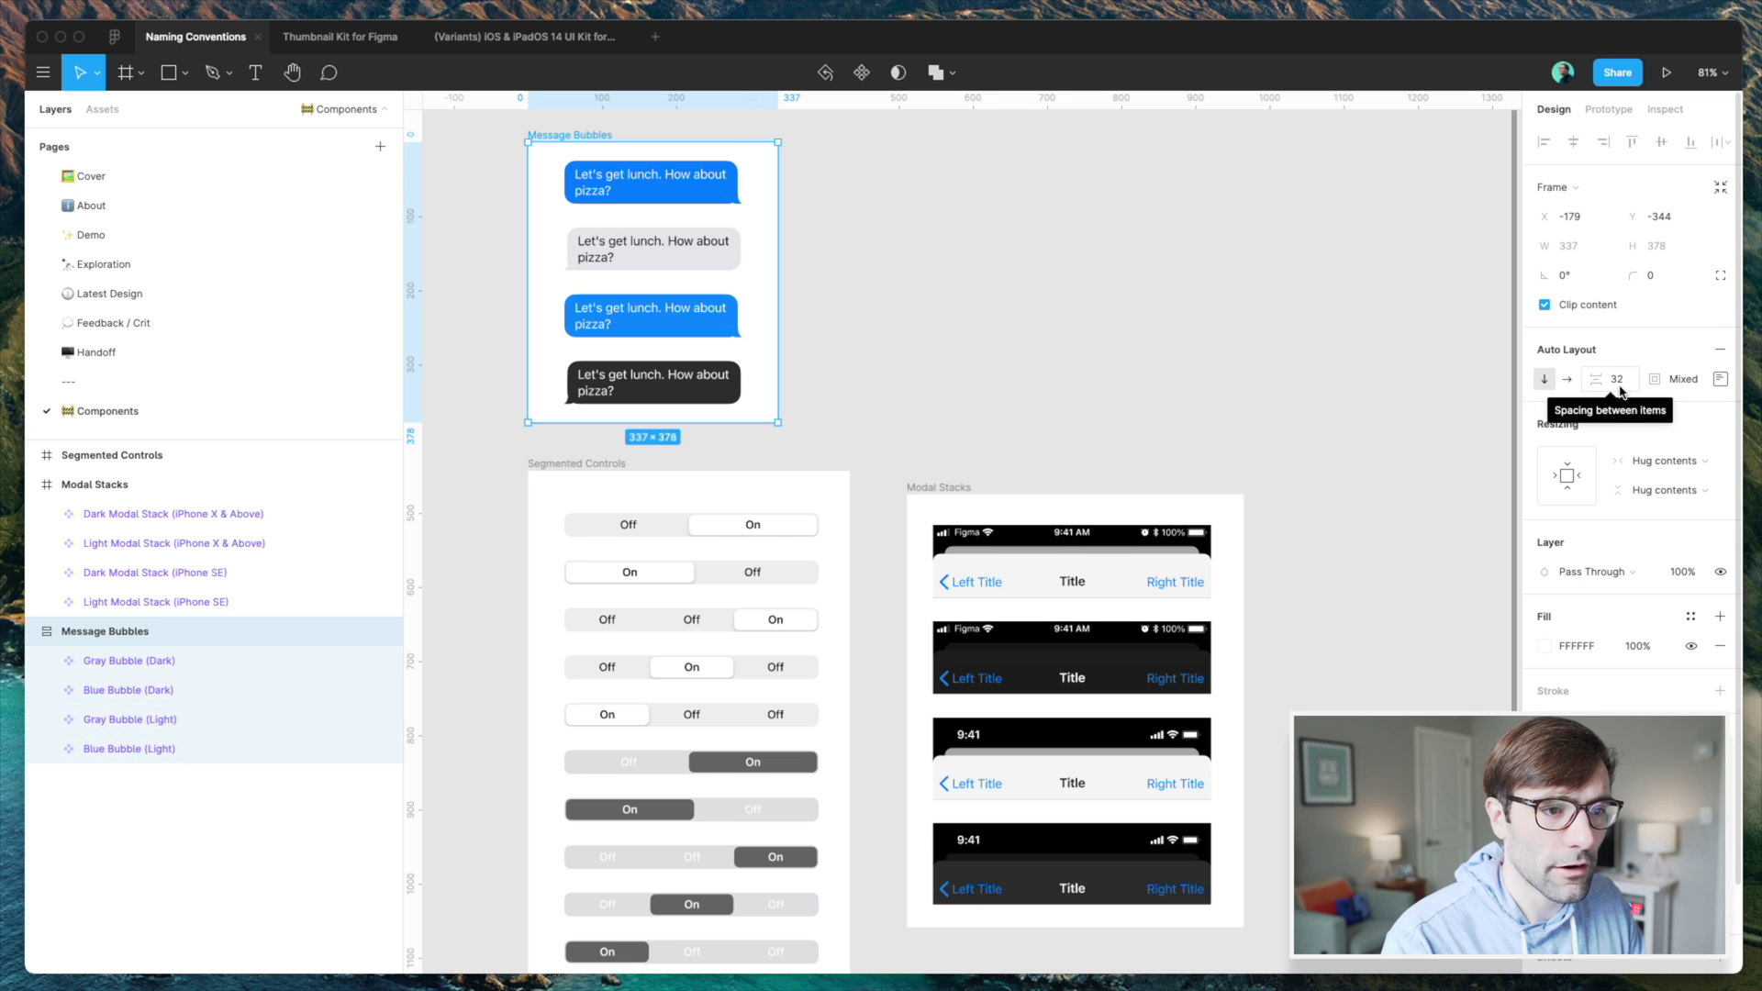
left_click(1691, 390)
key("Return")
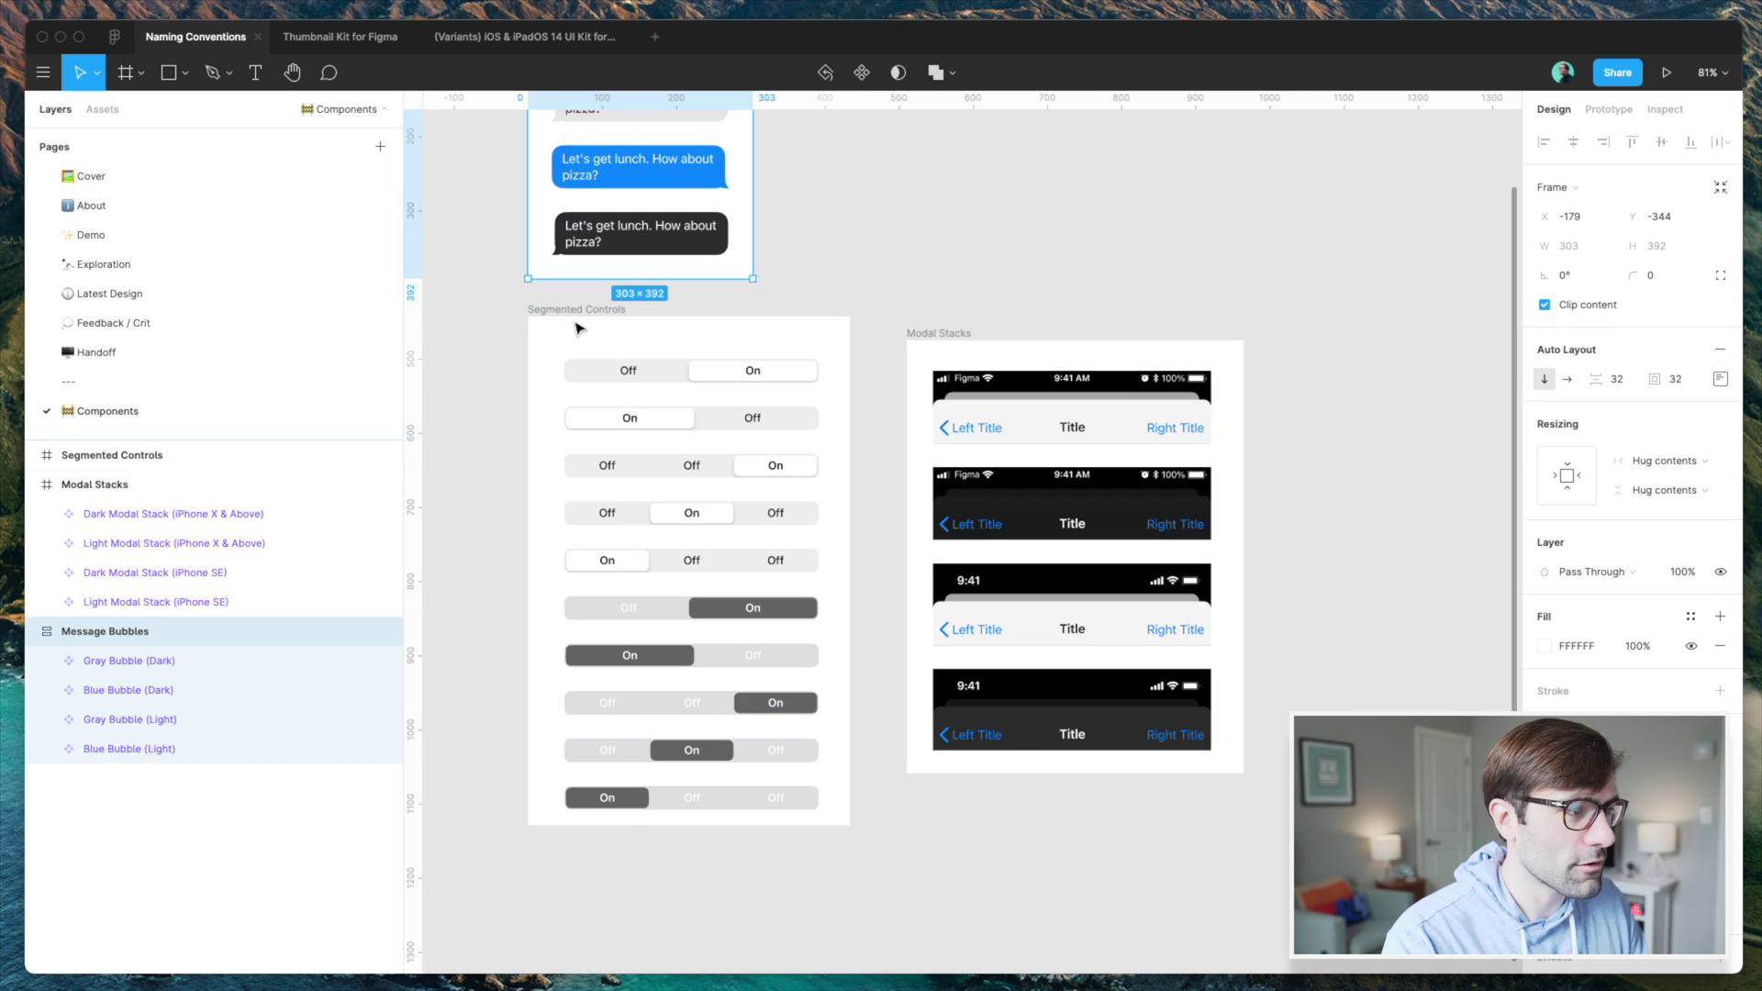
- Apply auto layout to the Segmented Controls frame with a padding of 32
left_click(599, 321)
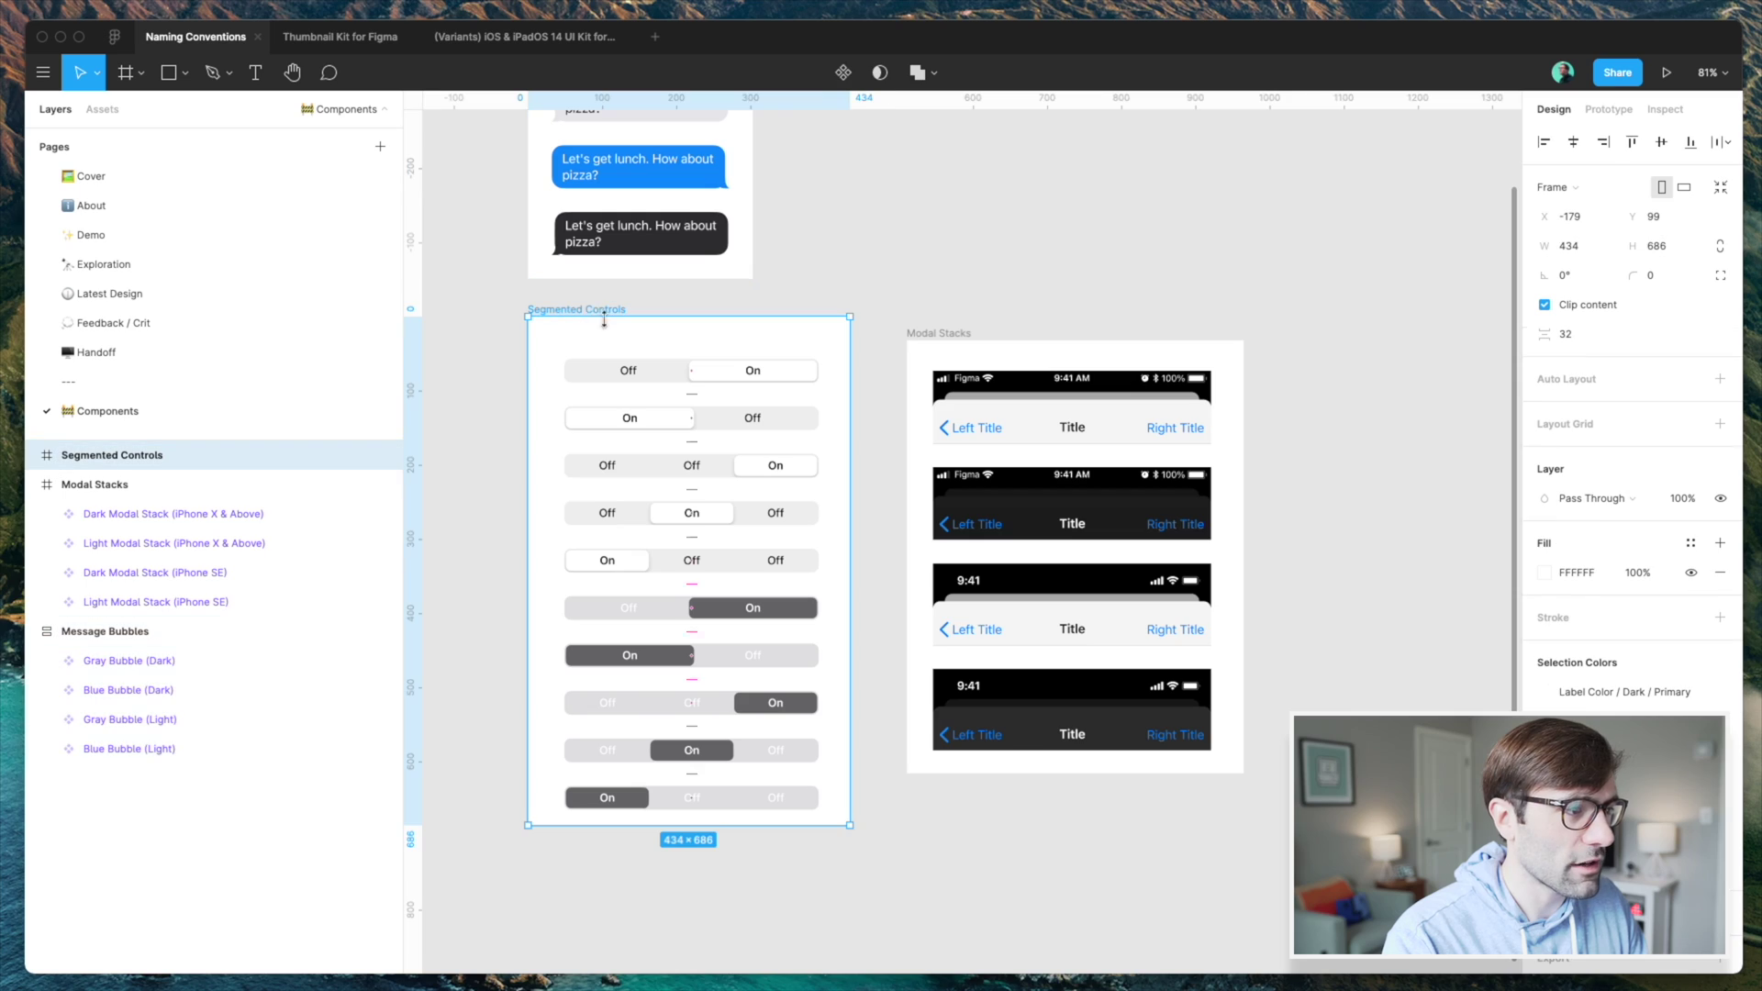
left_click(1720, 378)
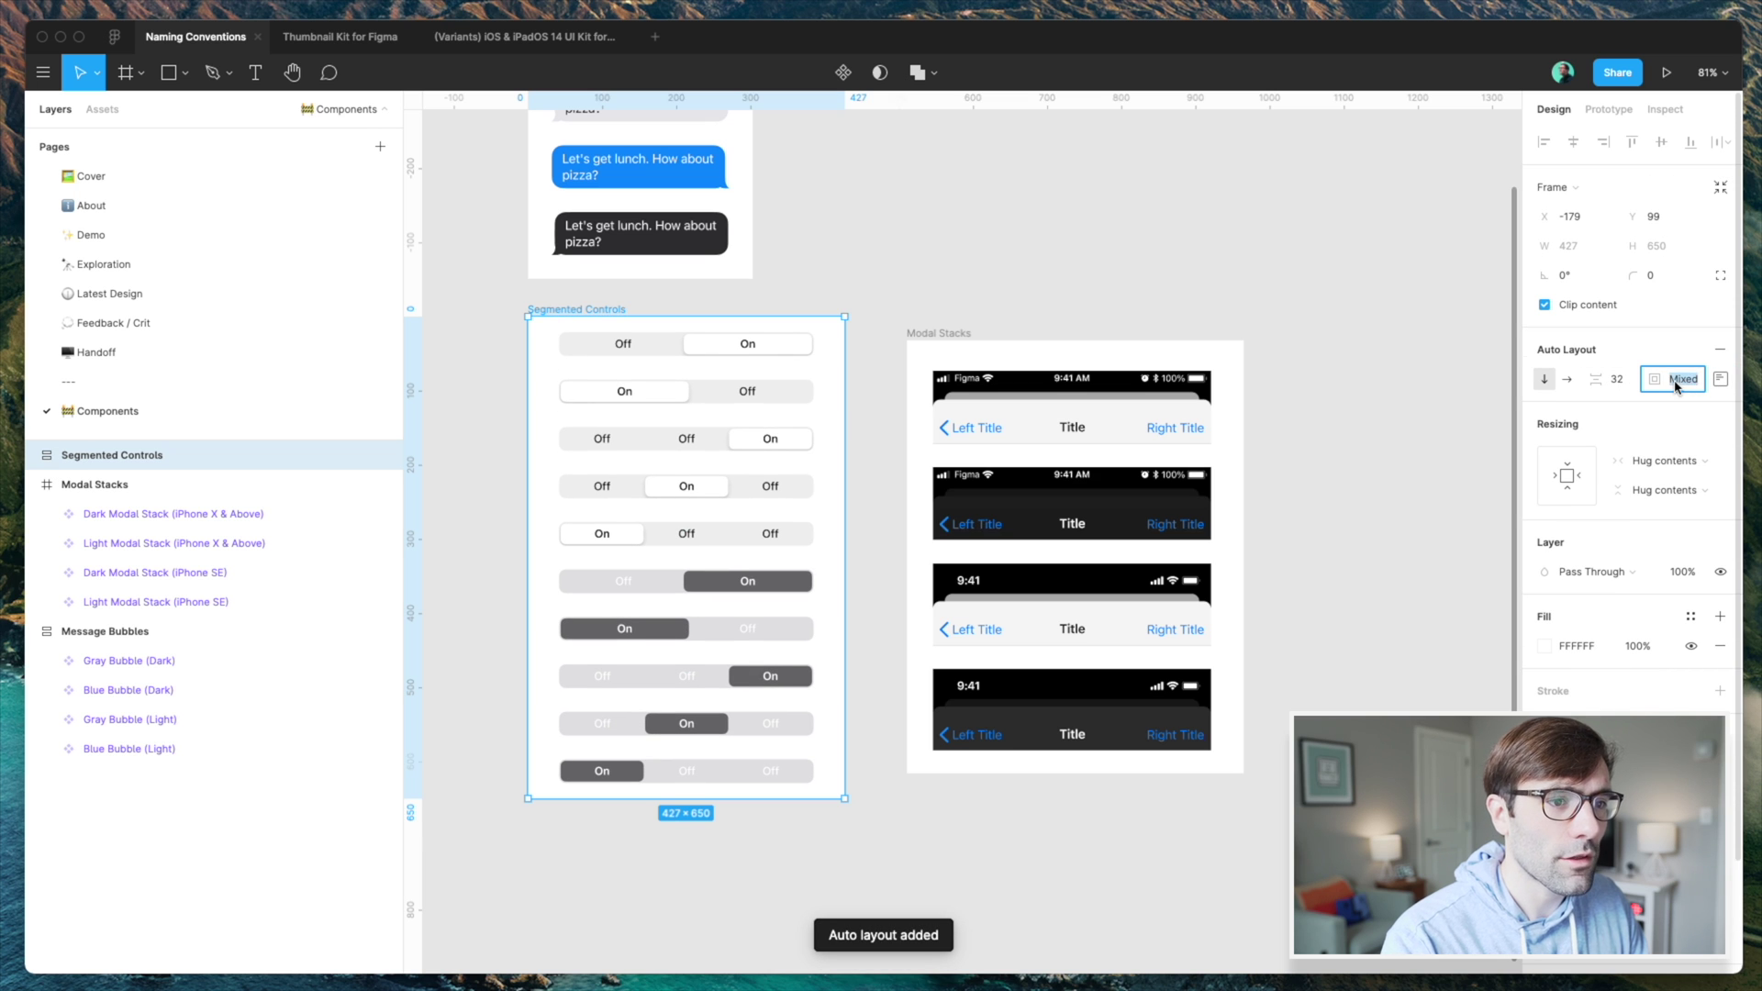
key("Return")
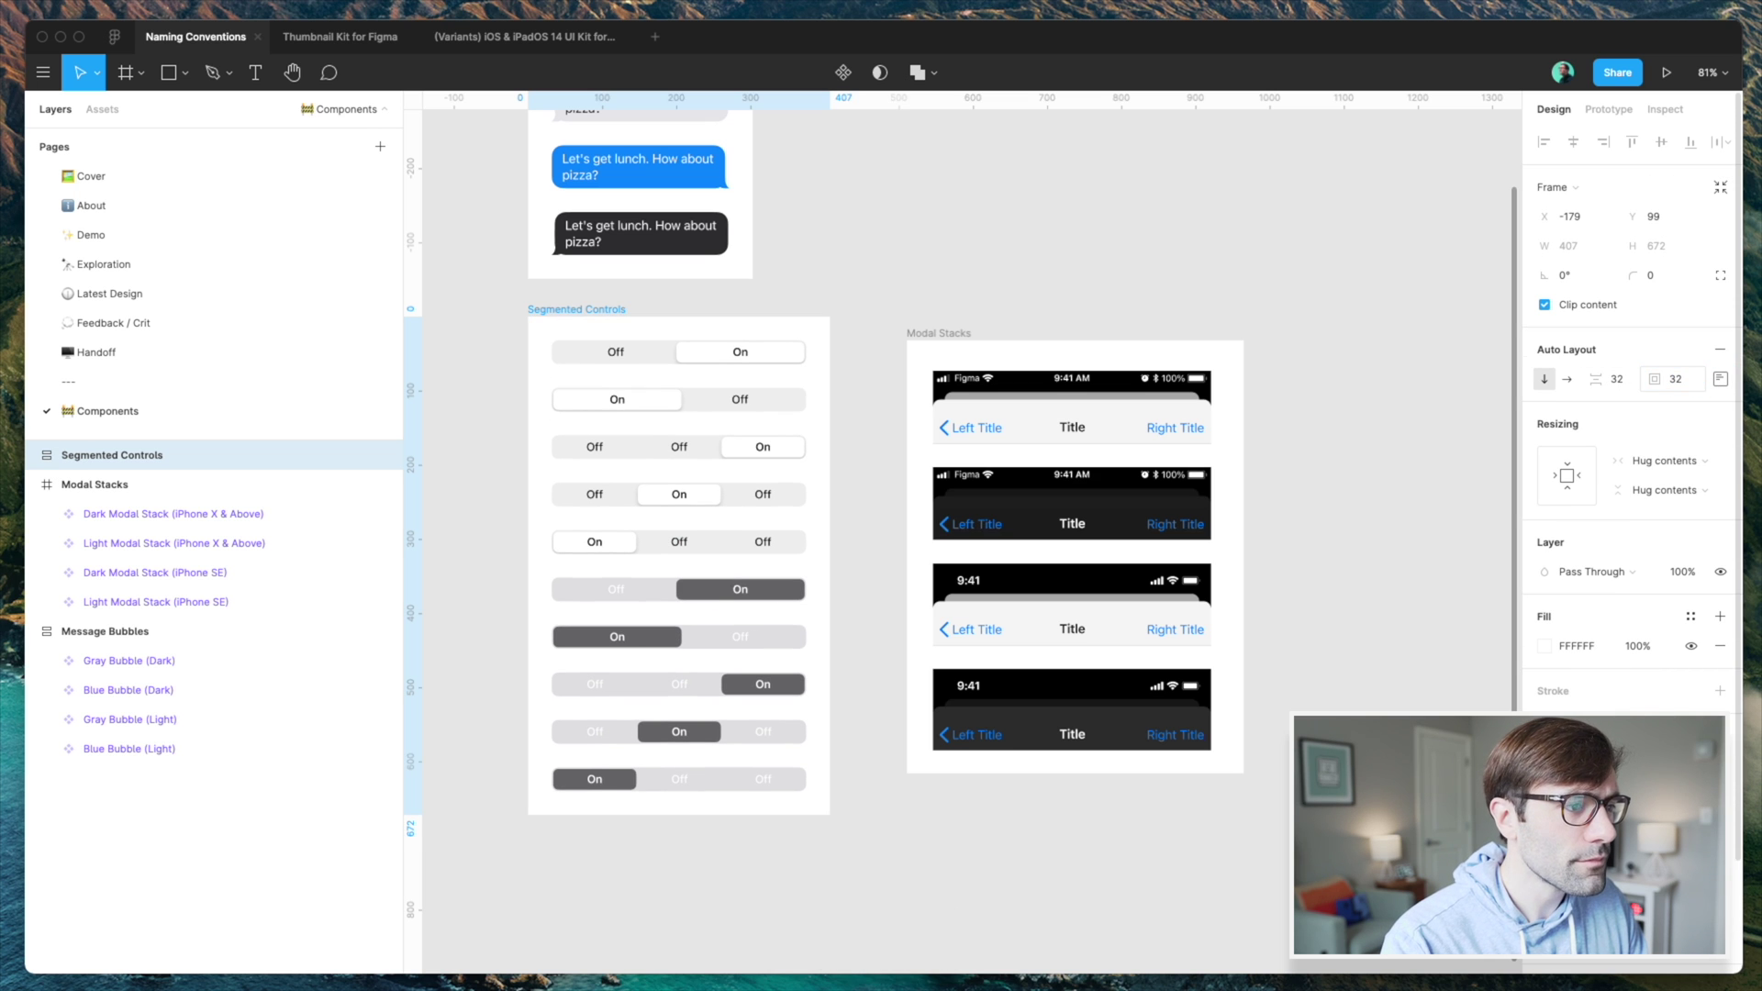
- Apply auto layout to the Modal Stacks frame with a padding of 32 and deselect it
left_click(967, 334)
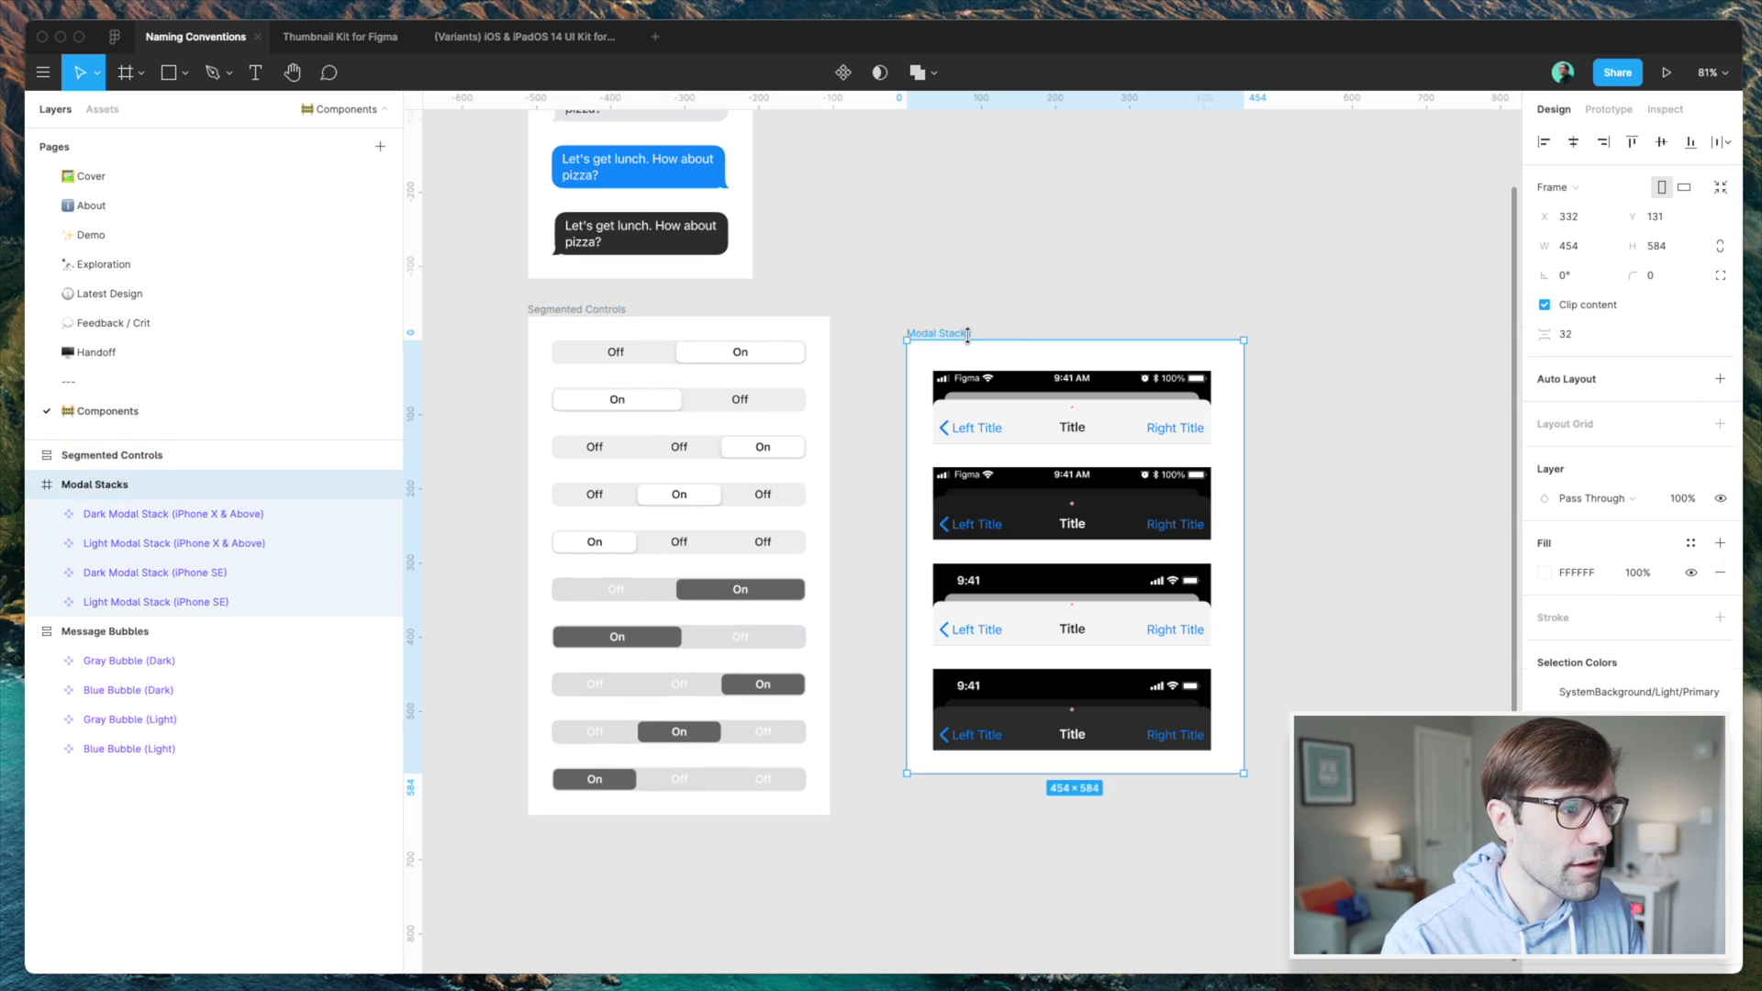
left_click(1720, 379)
left_click(1689, 386)
type("32")
key("Return")
left_click(1380, 411)
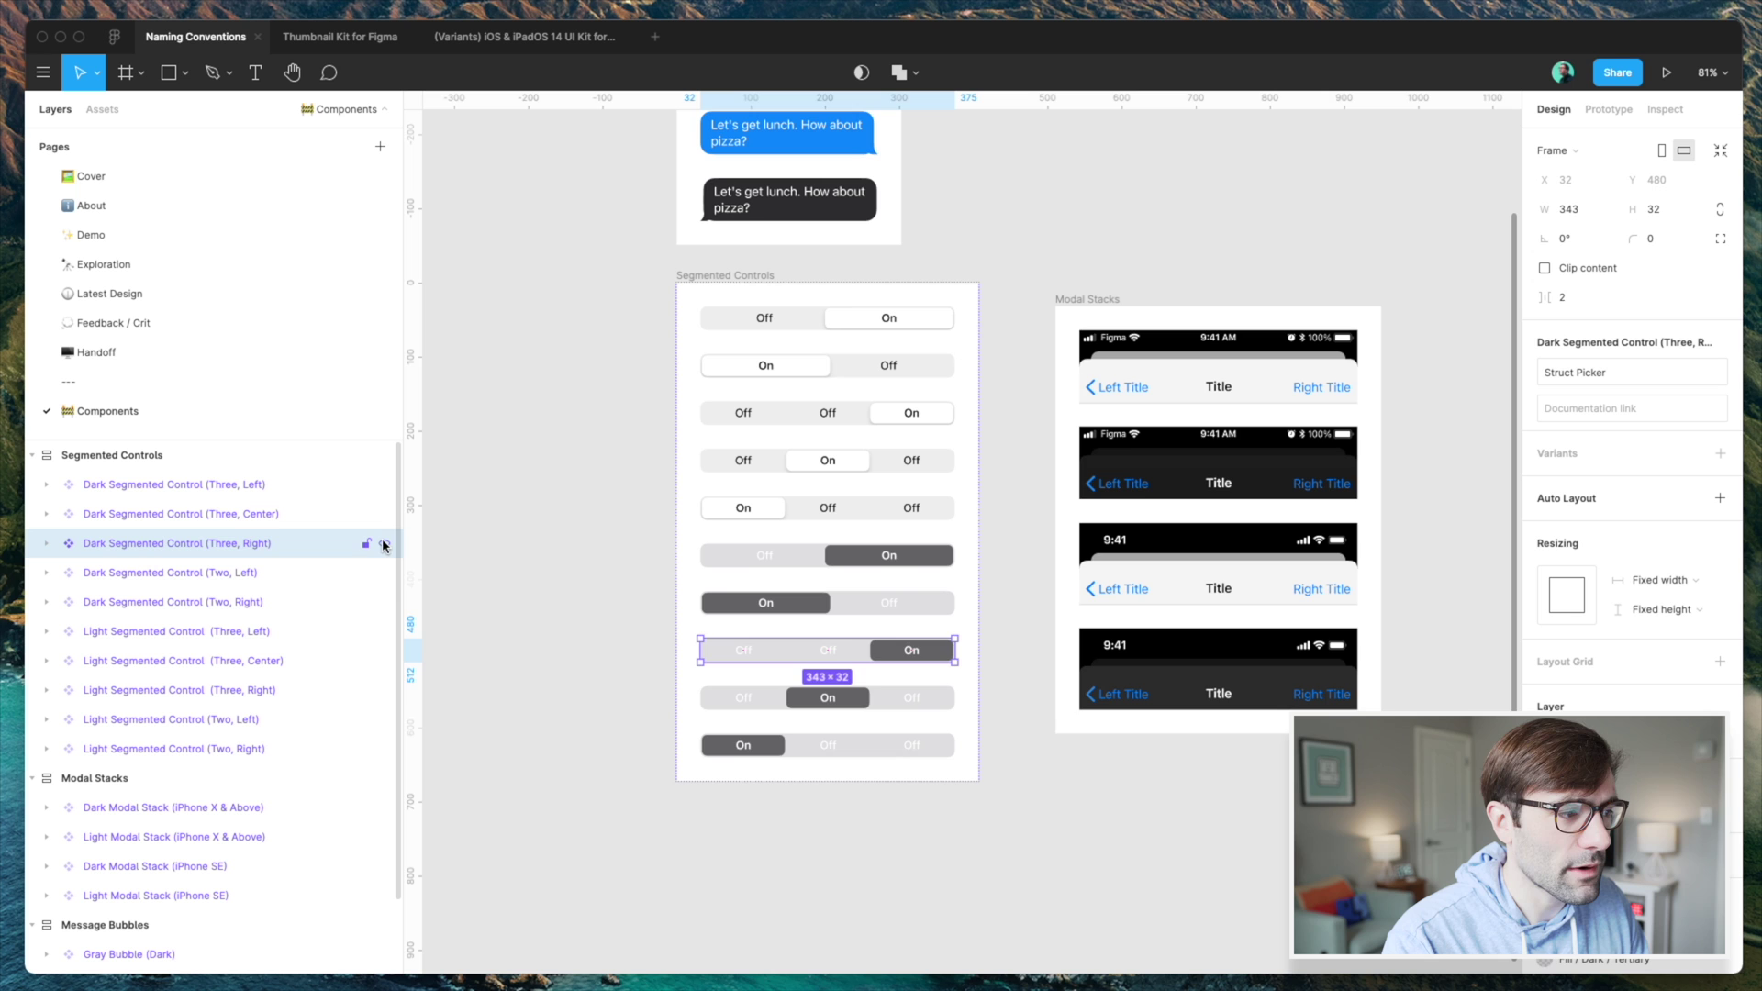
- Hide the Dark Segmented Control (Three, Right) component to test how the auto layout frame closes the gap
left_click(384, 545)
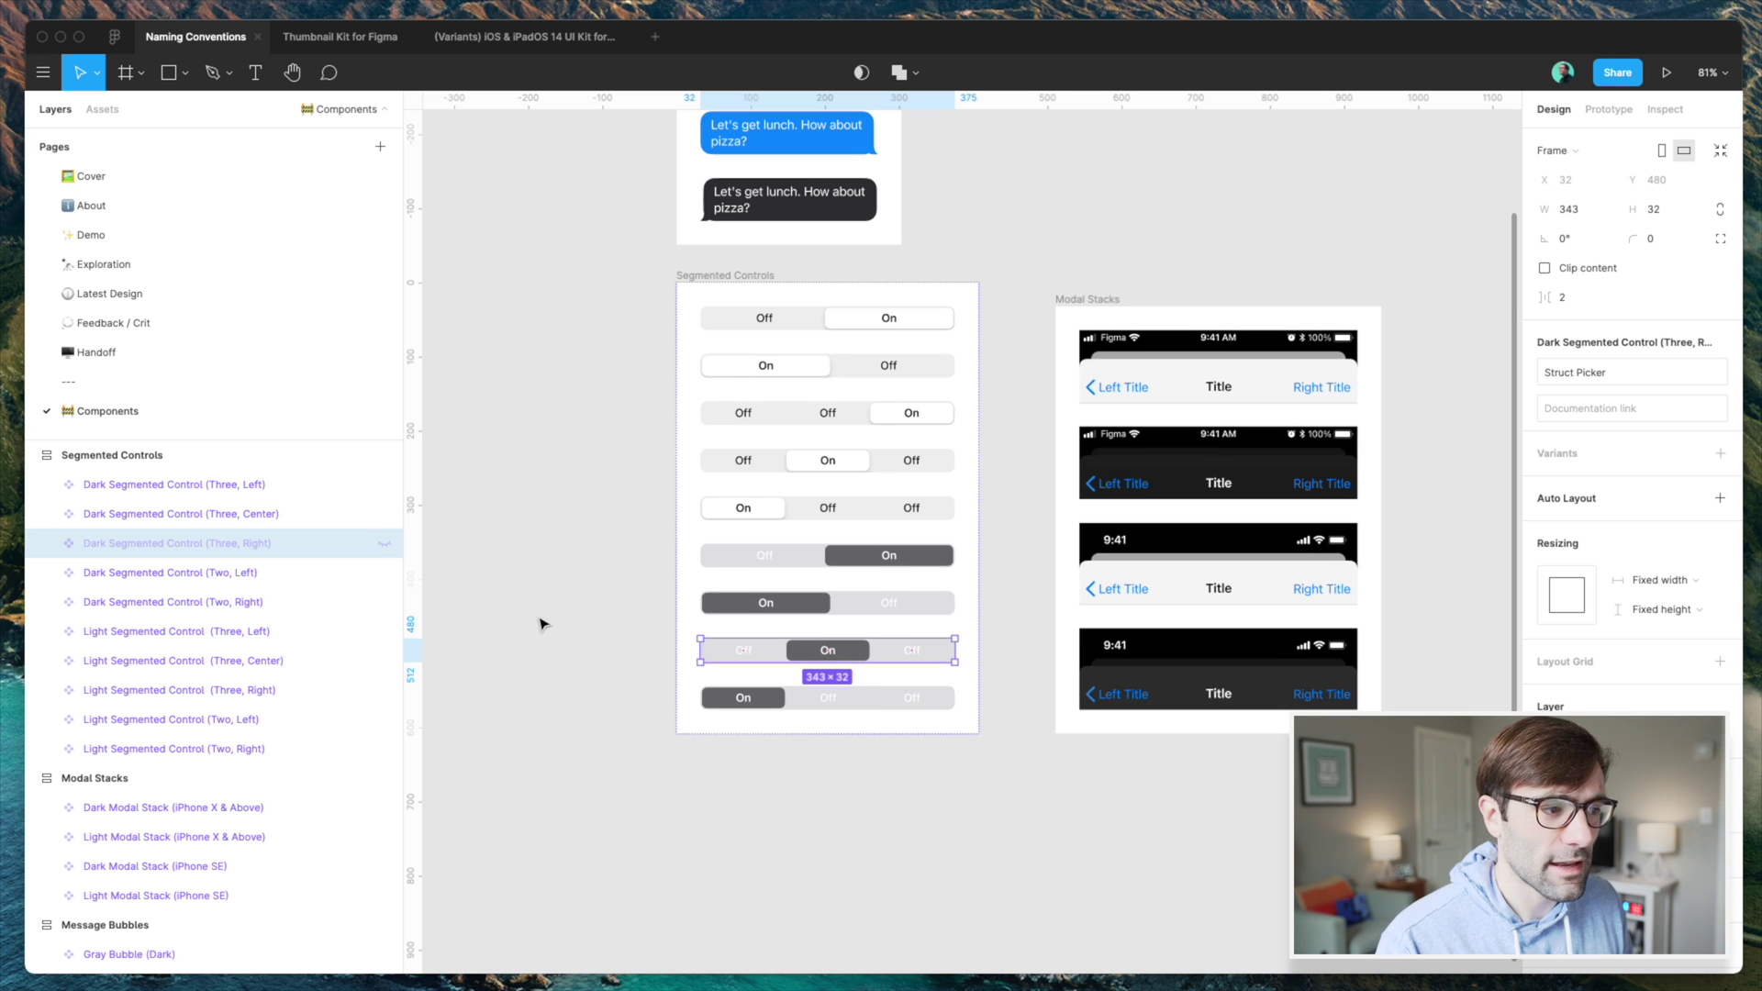
left_click(734, 691)
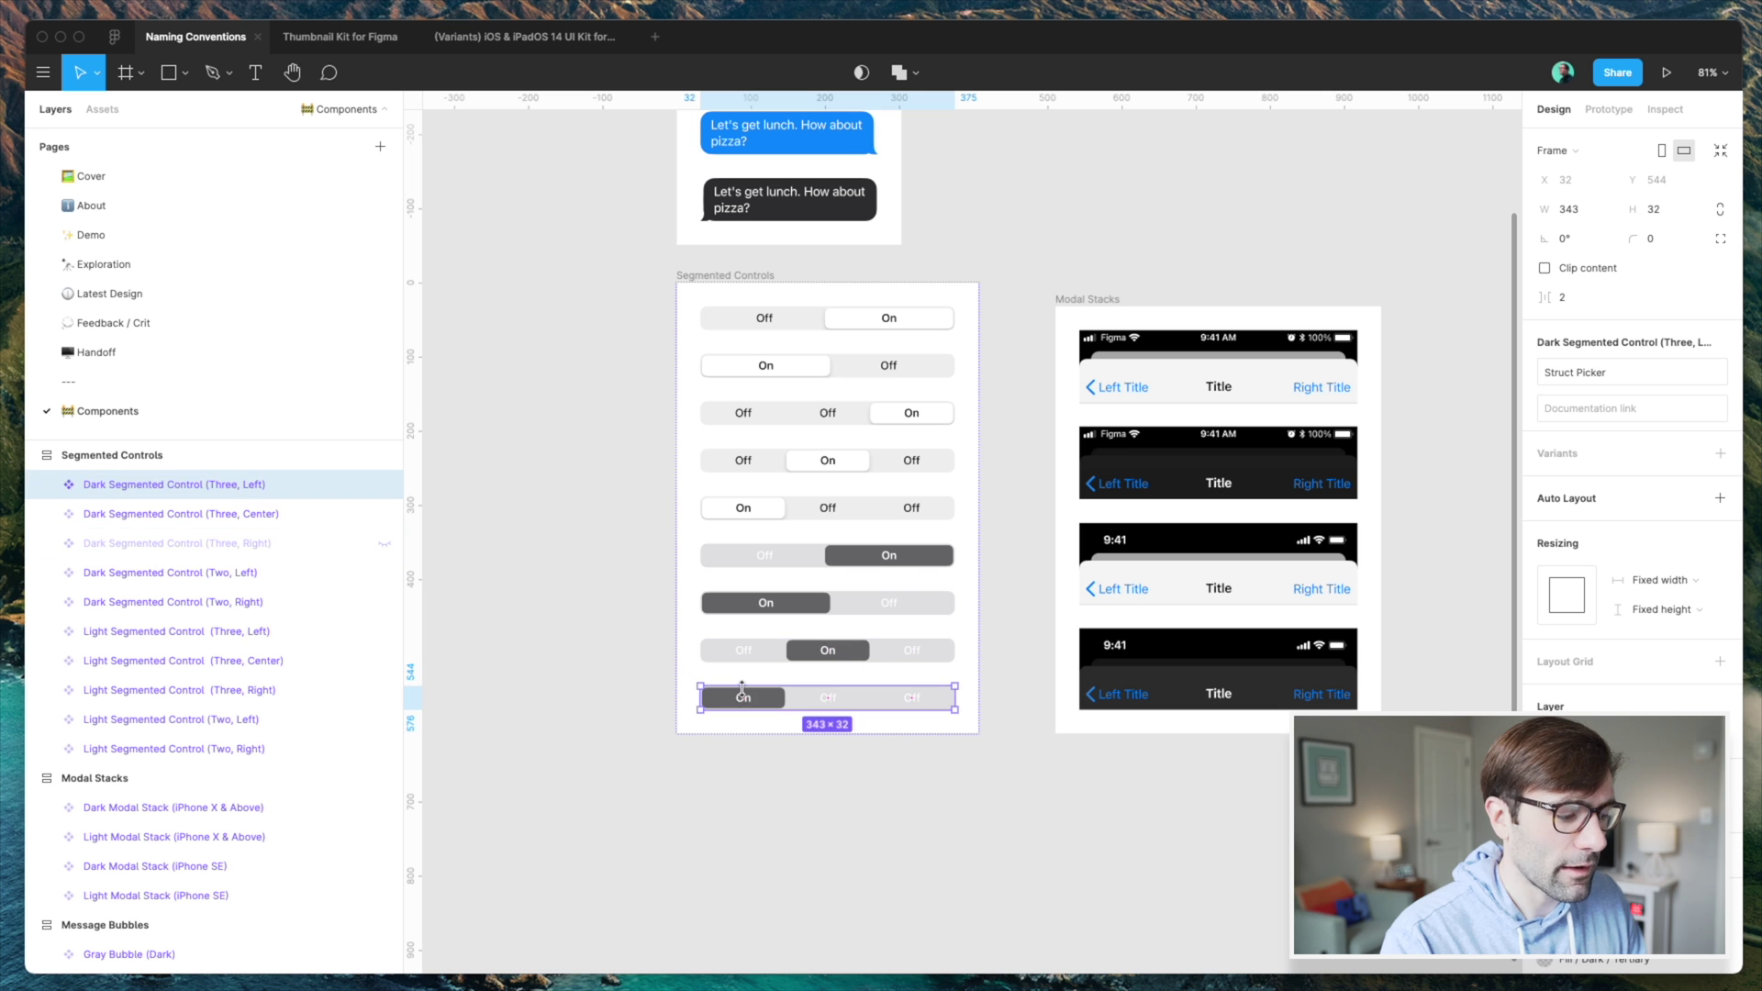
key("alt")
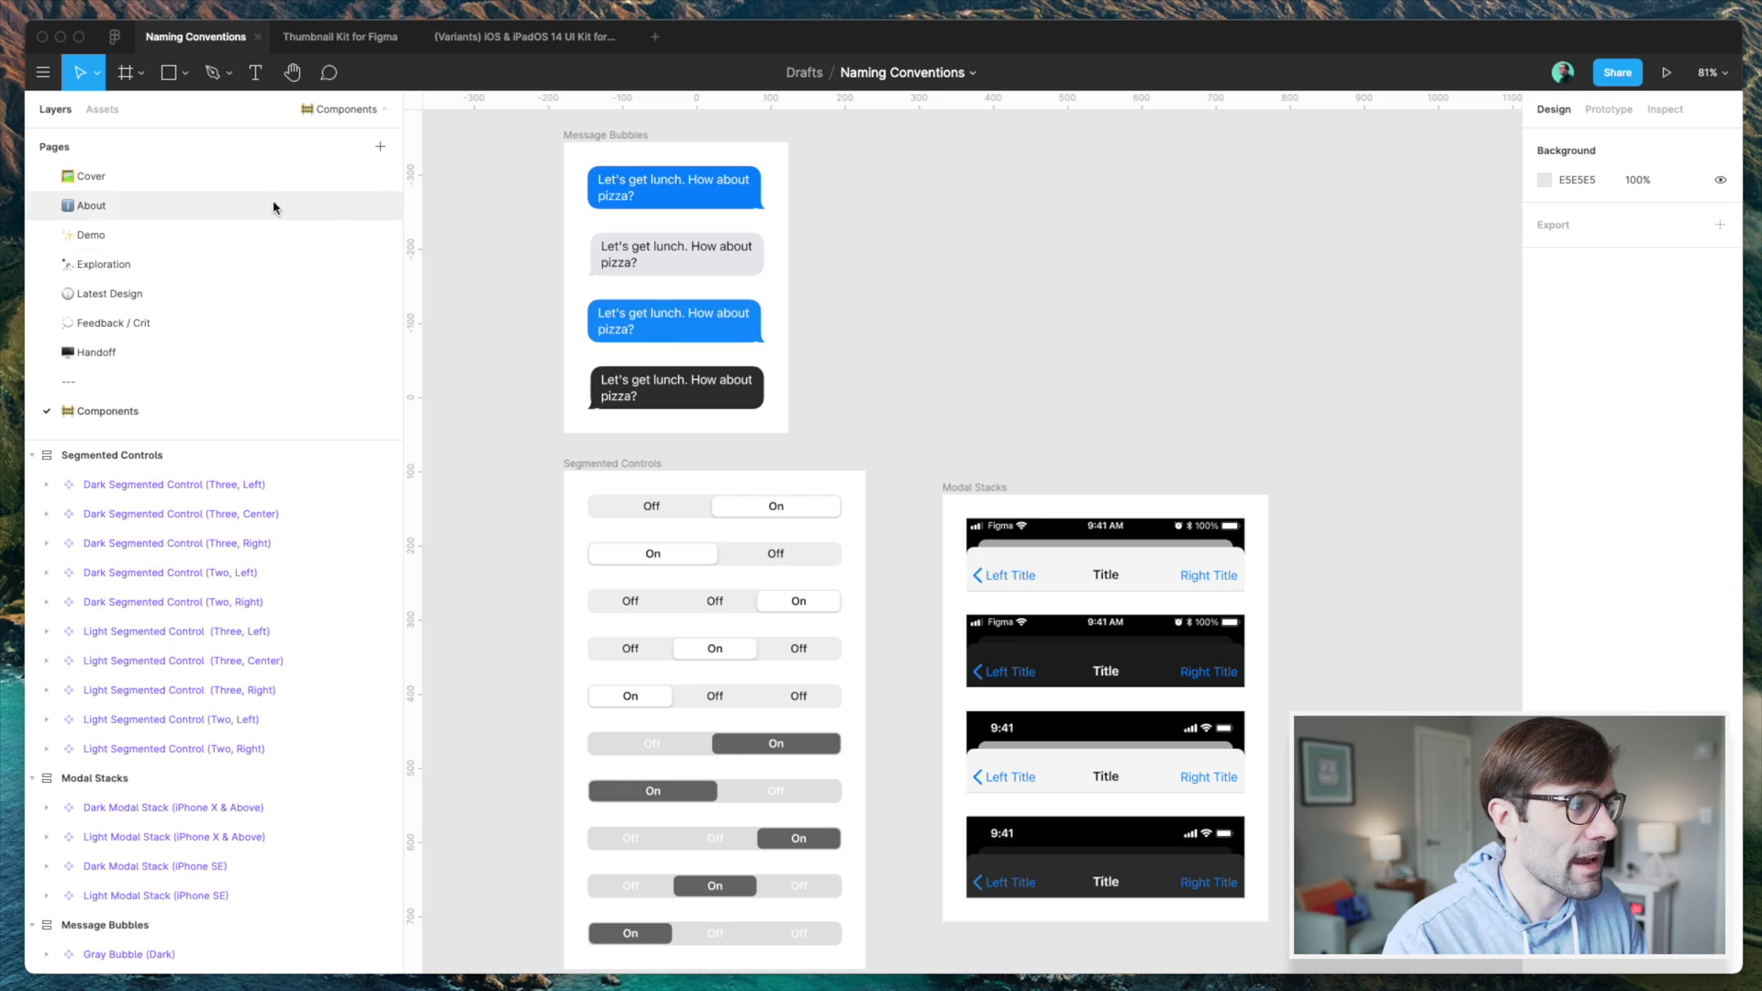
- Place a Blue Bubble (Dark) instance from the local assets on the empty canvas above Modal Stacks and open its instance swap options
left_click(124, 110)
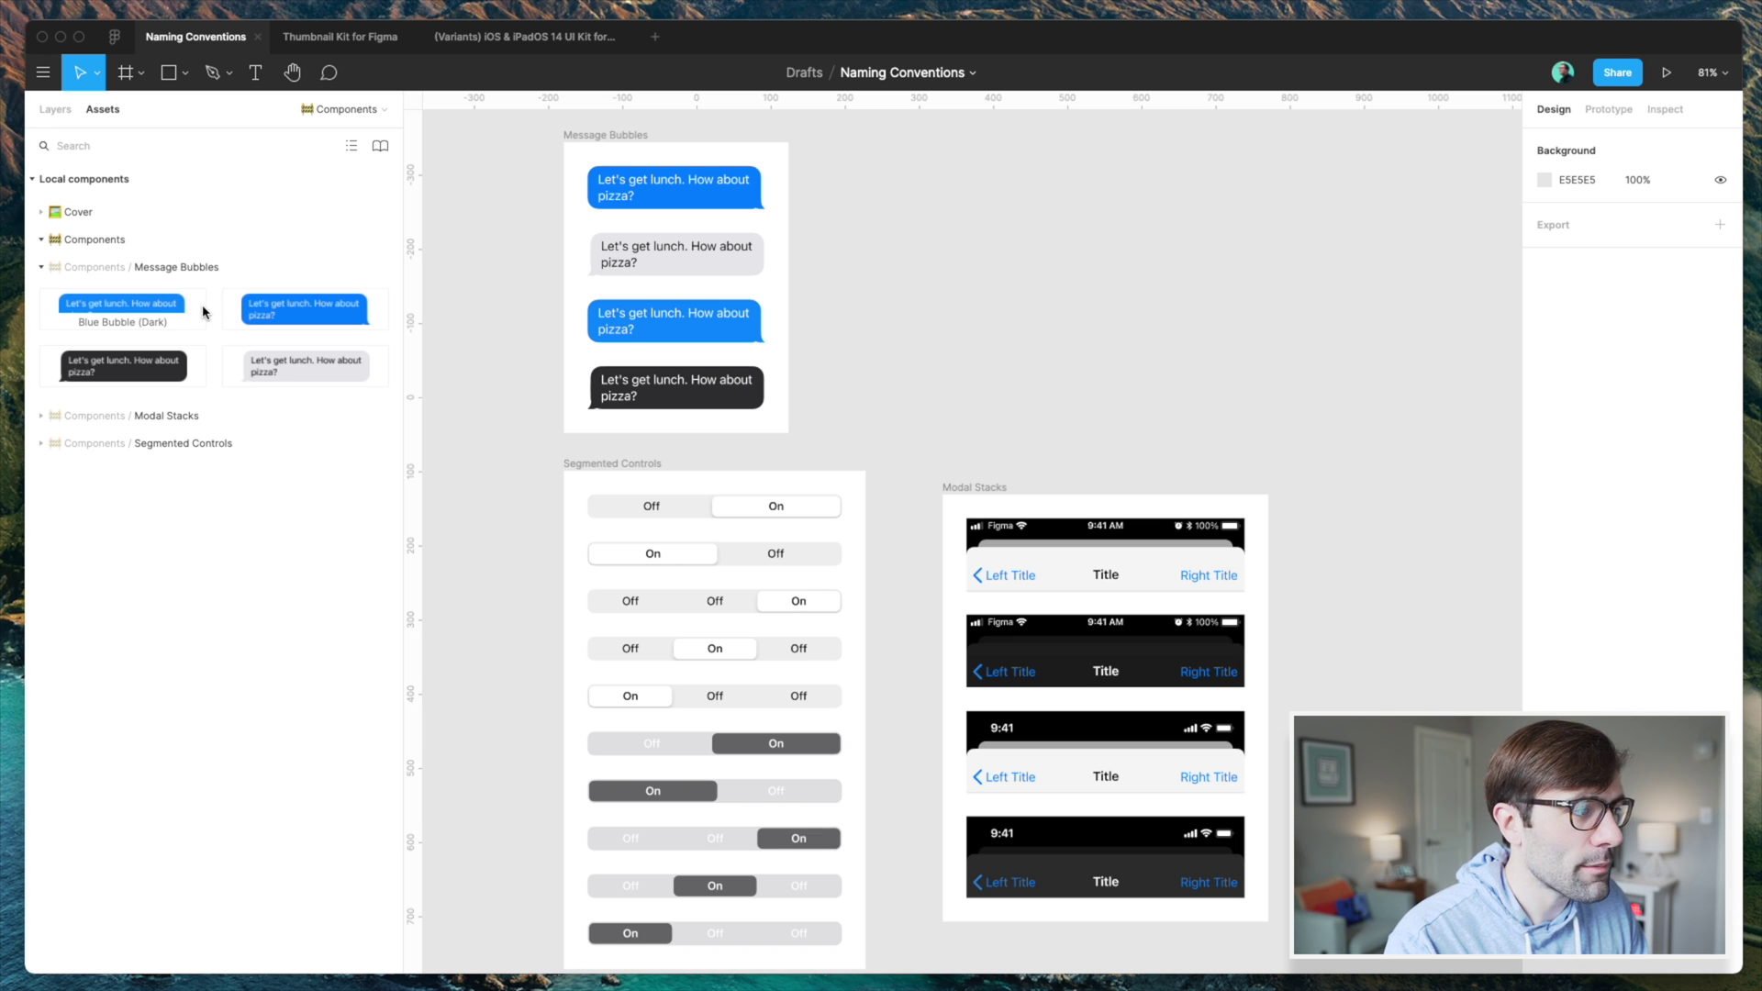
left_click_drag(146, 305, 1055, 291)
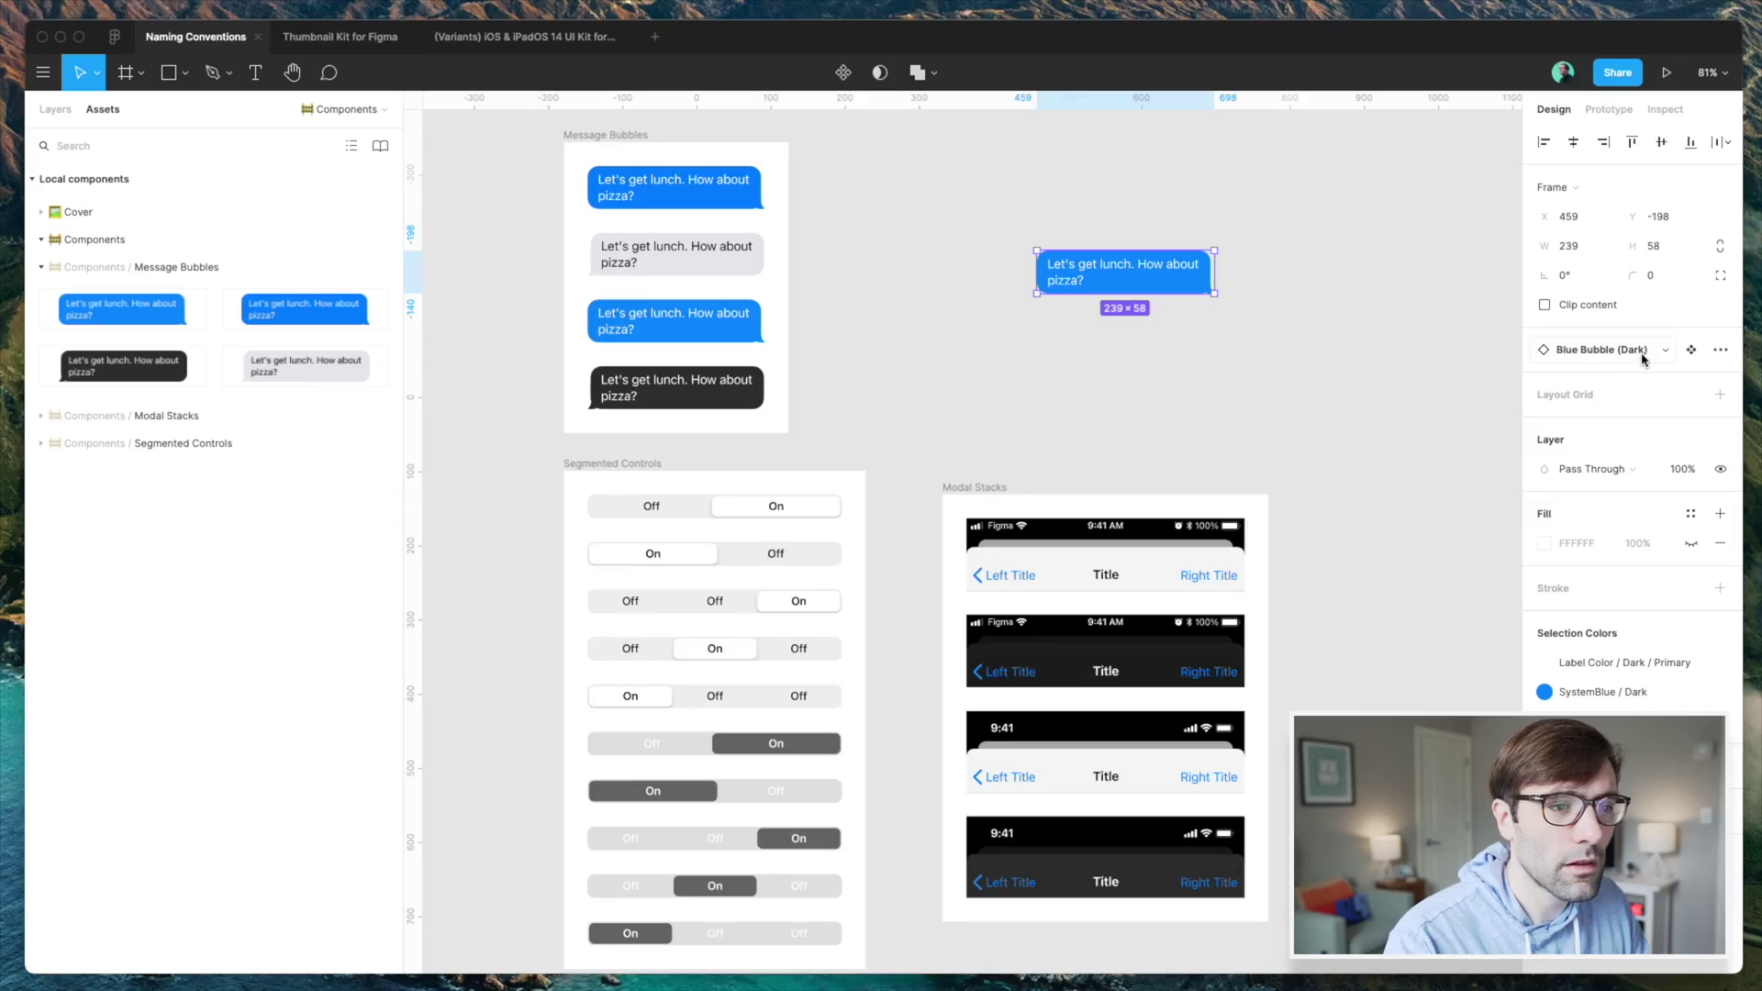
left_click(1642, 353)
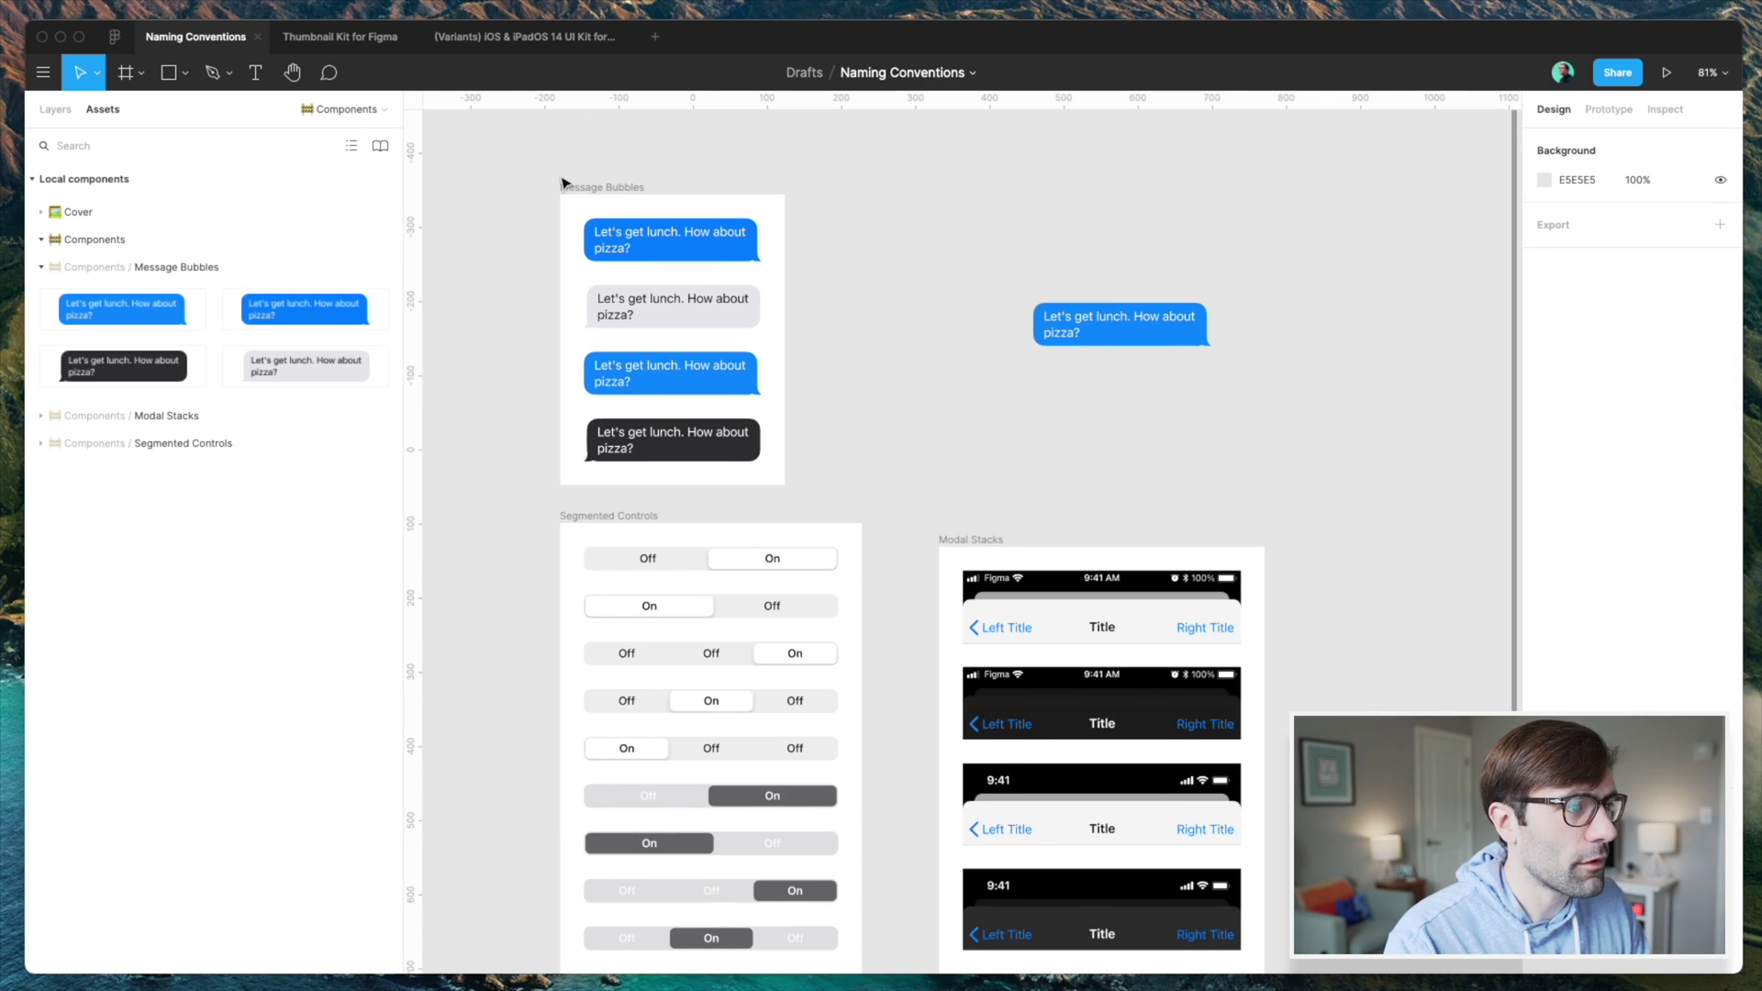
- Rename the Gray Bubble (Light) component in the Message Bubbles frame as "Gray Bubble / Light"
left_click(594, 190)
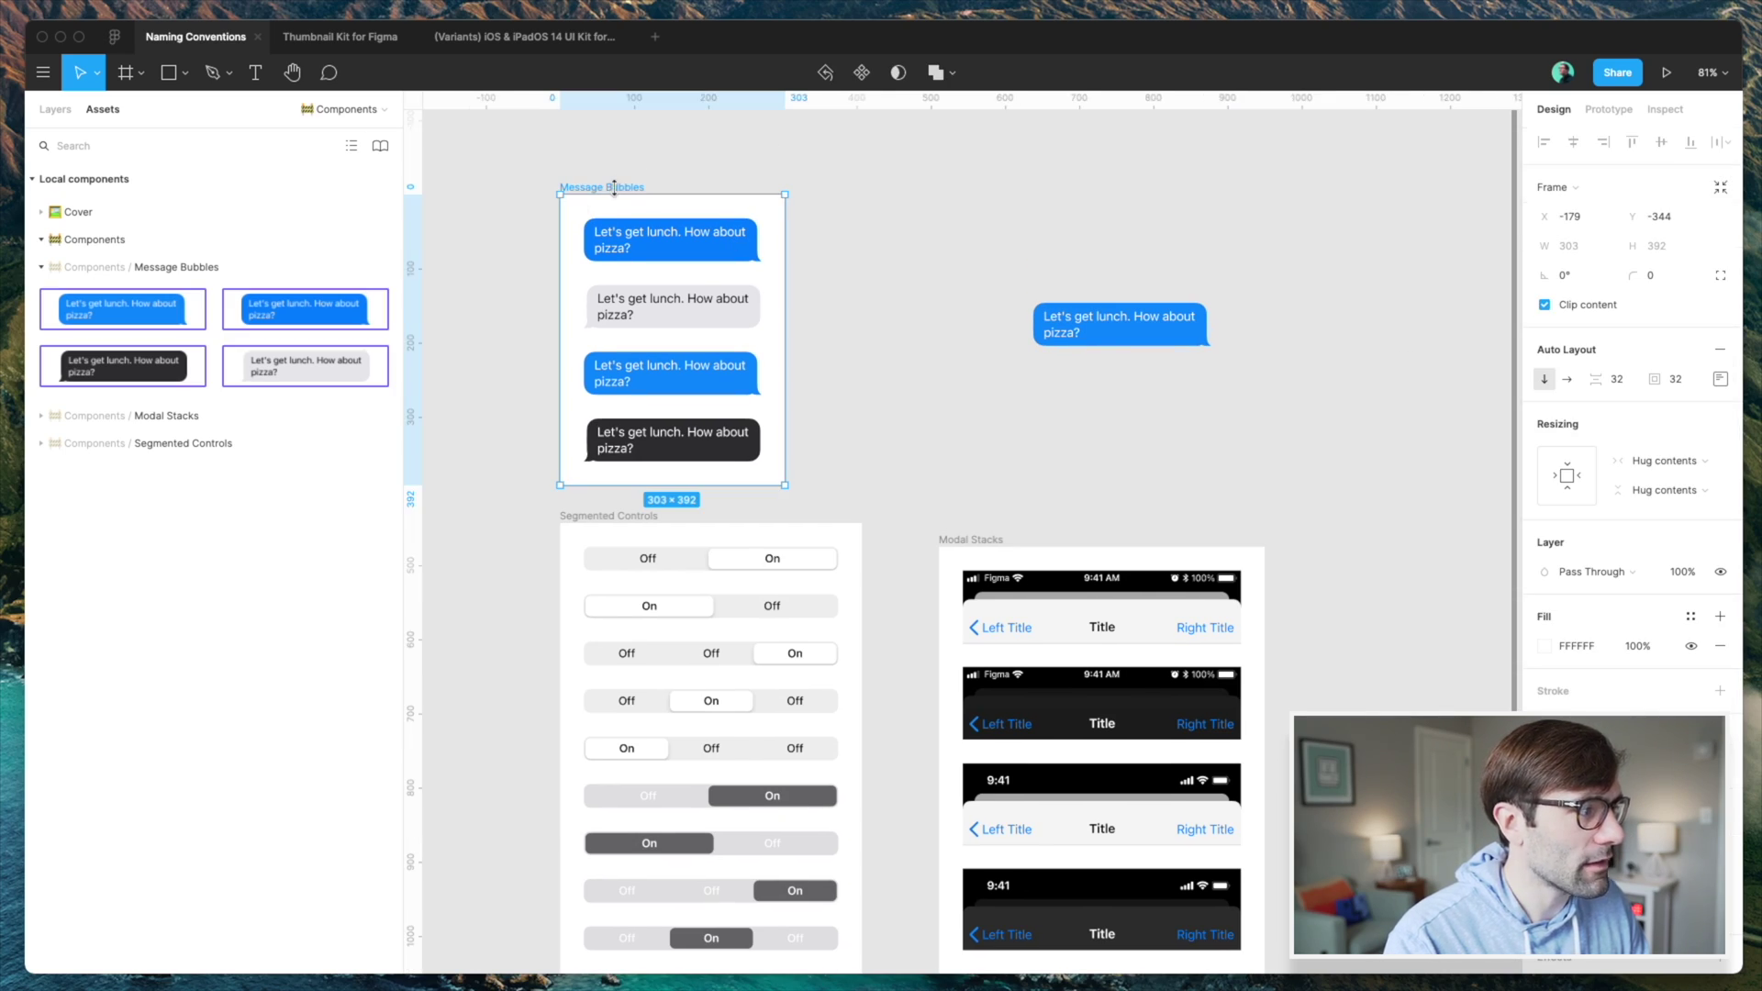
left_click(56, 111)
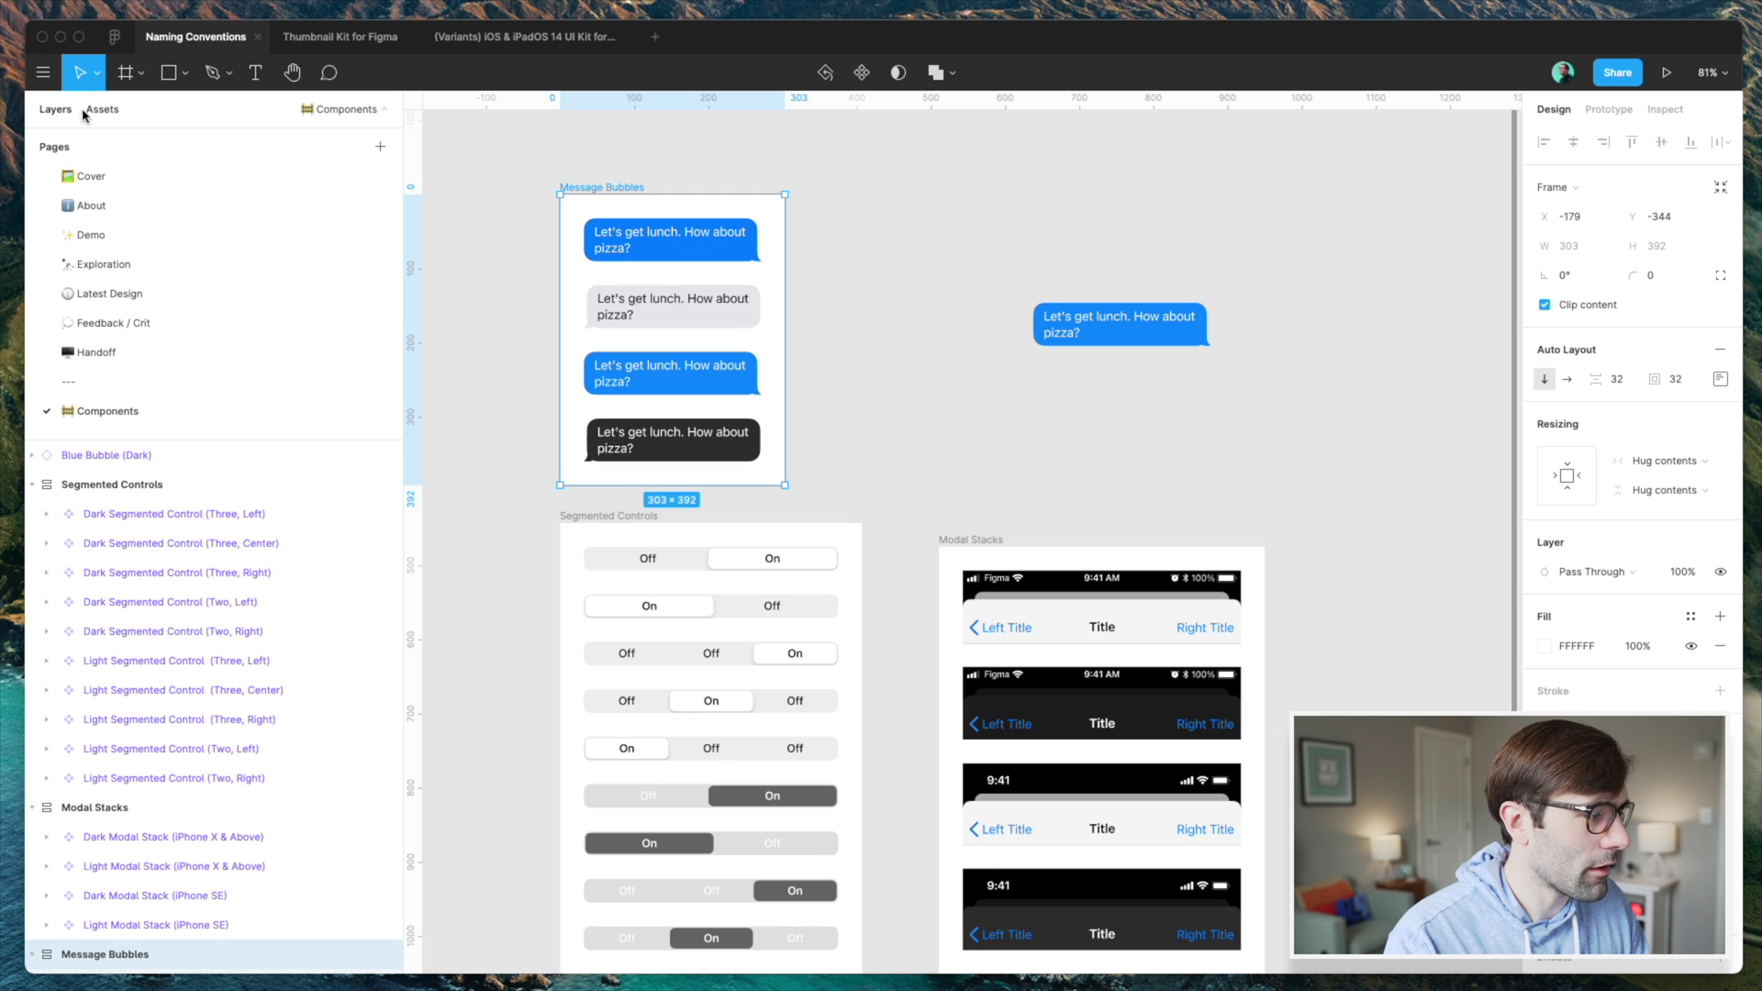
scroll(138, 551, "down", 3)
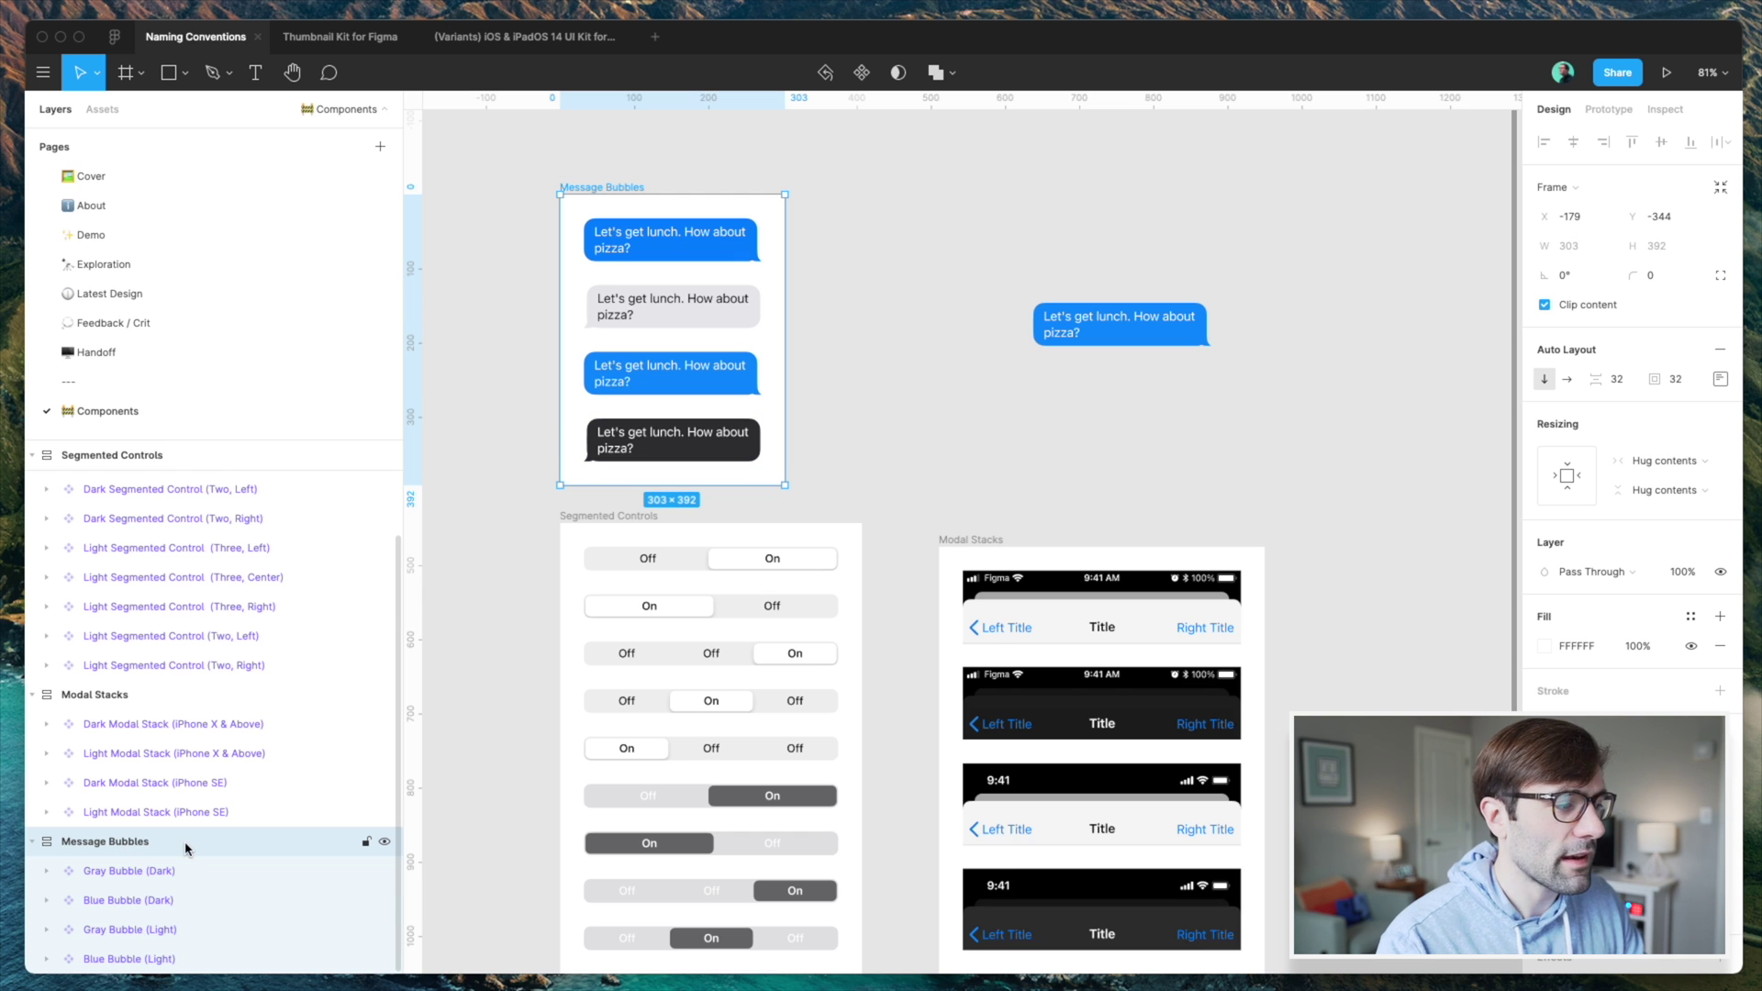
left_click(177, 872)
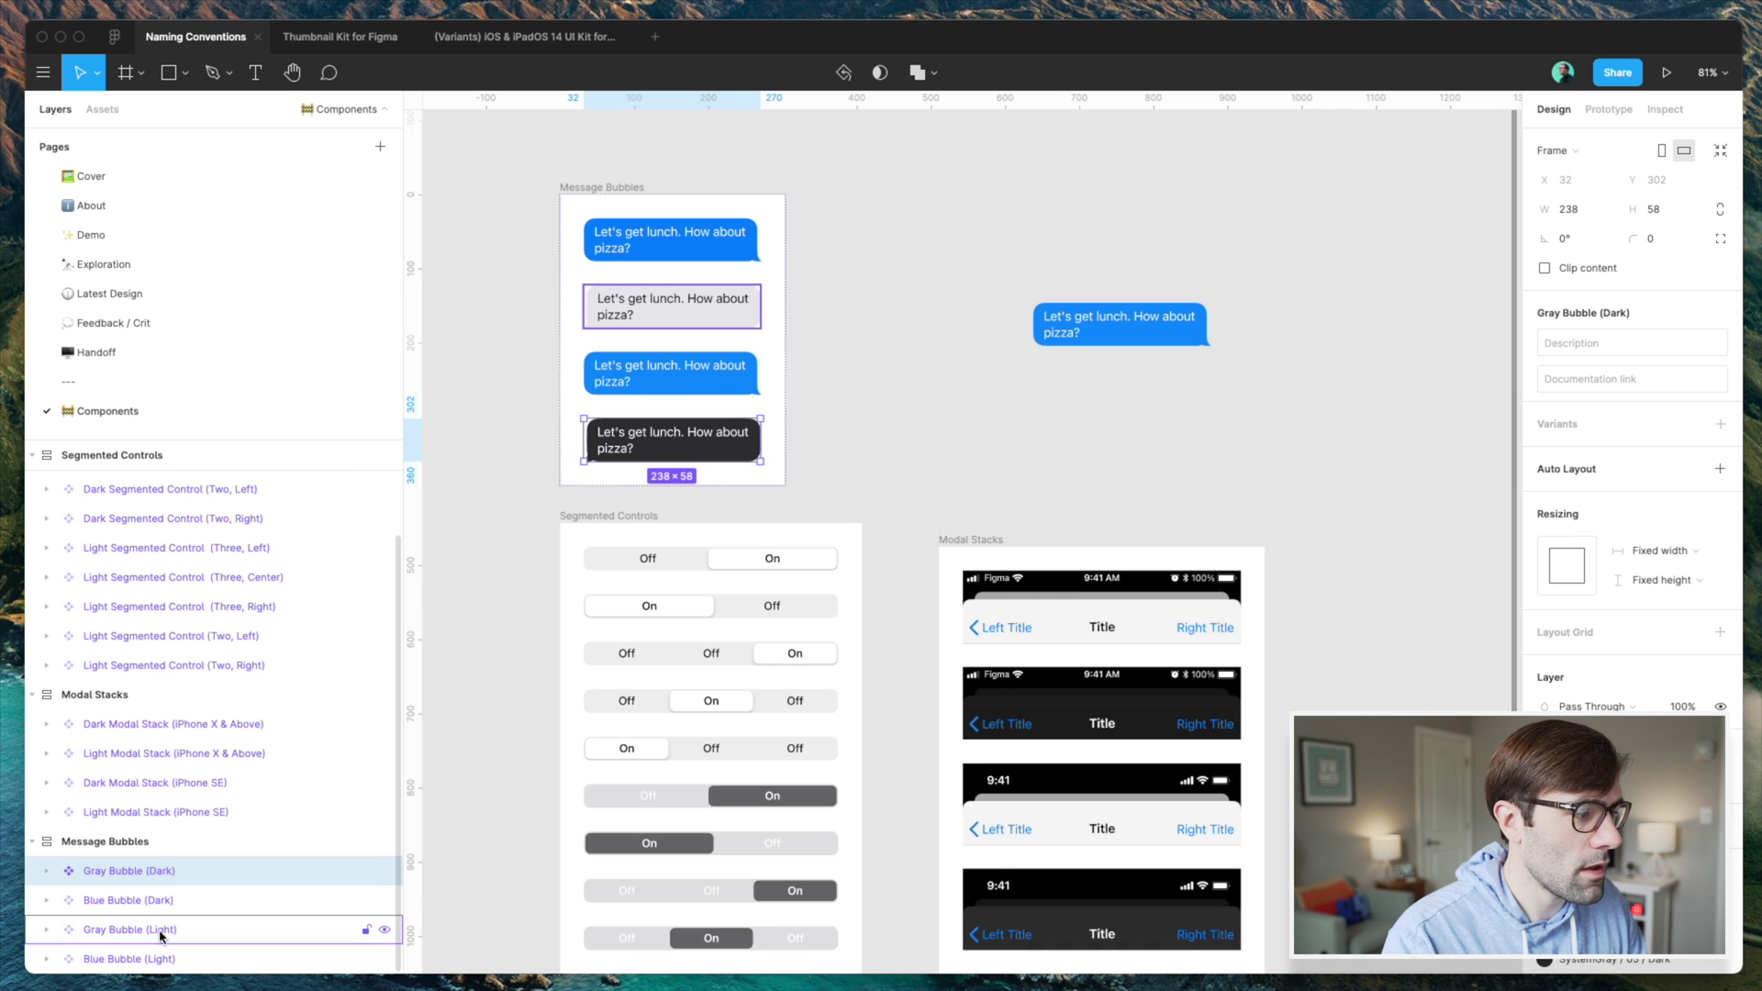
left_click(129, 929)
left_click(128, 959, "shift")
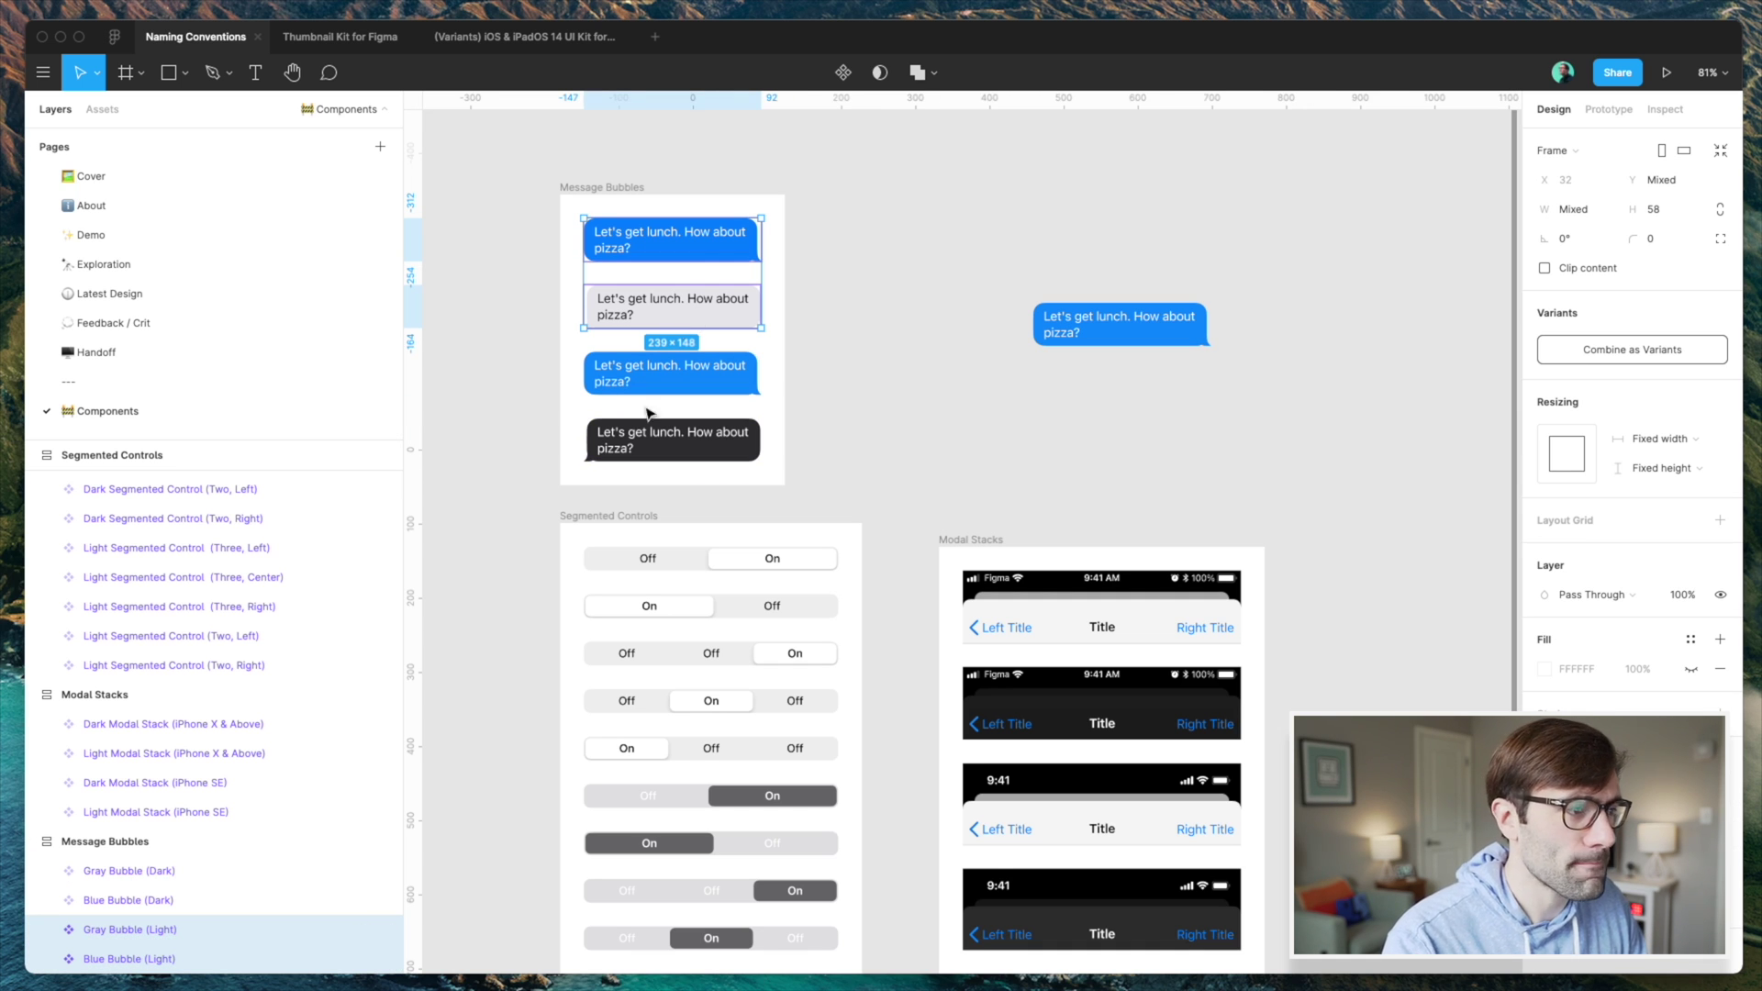
double_click(197, 936)
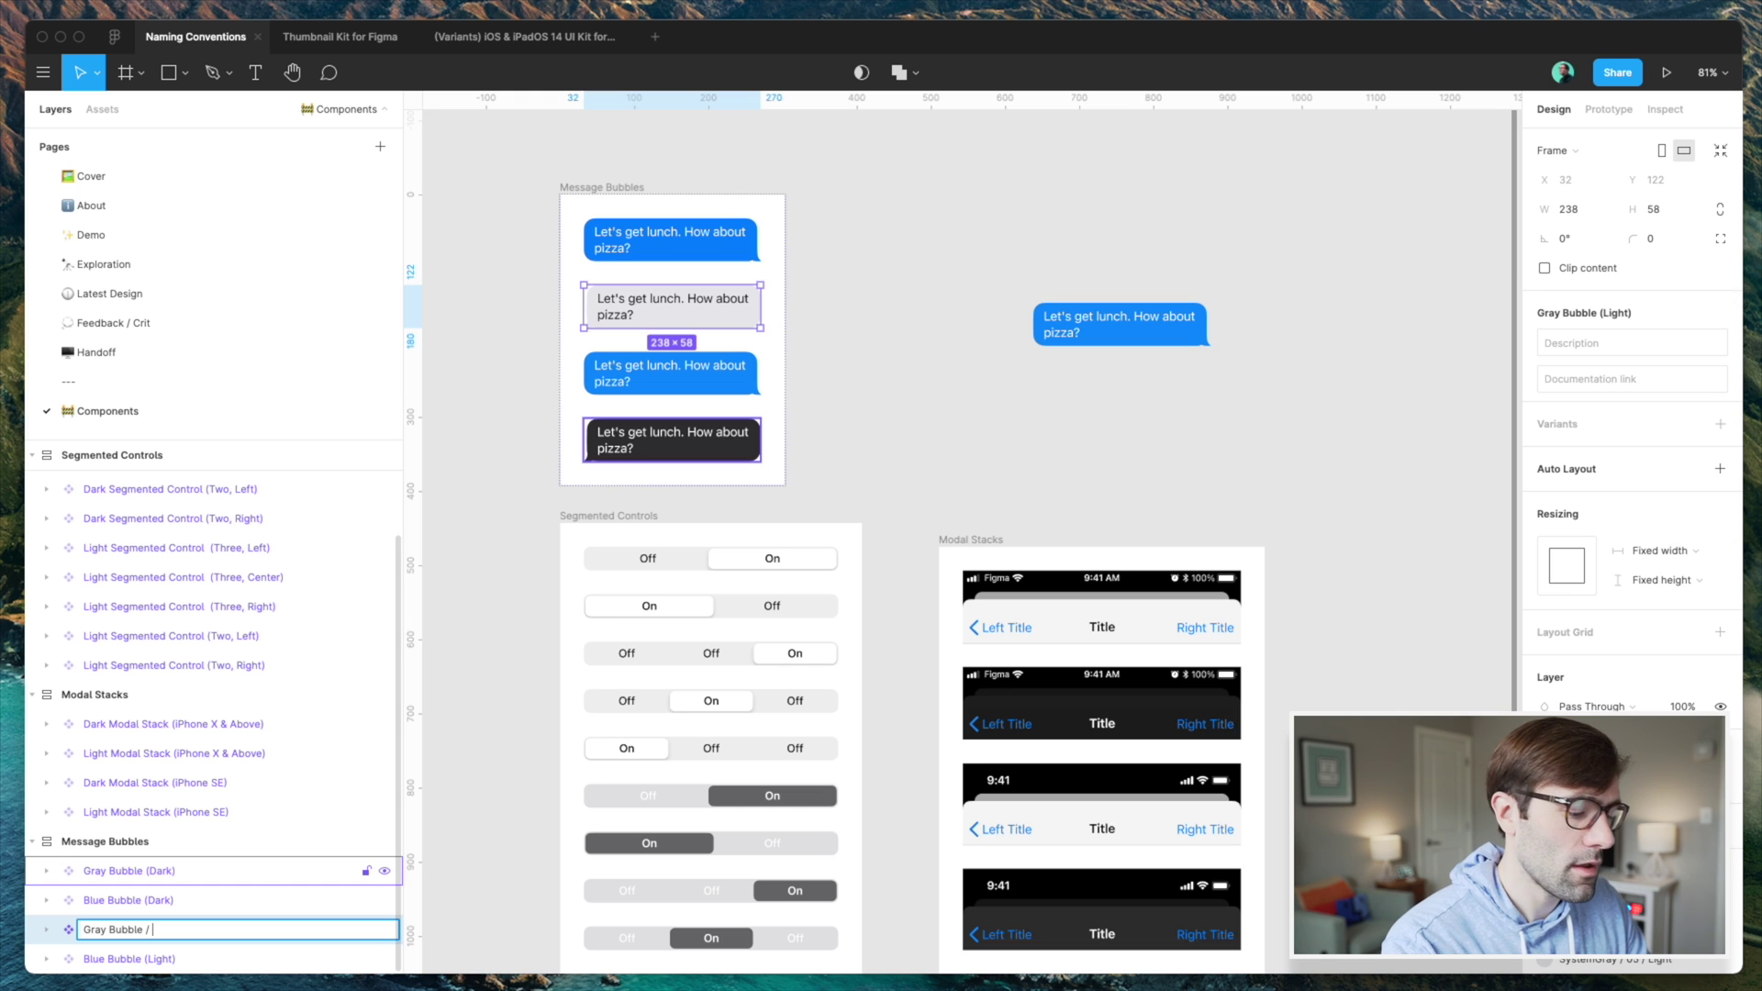
key("Return")
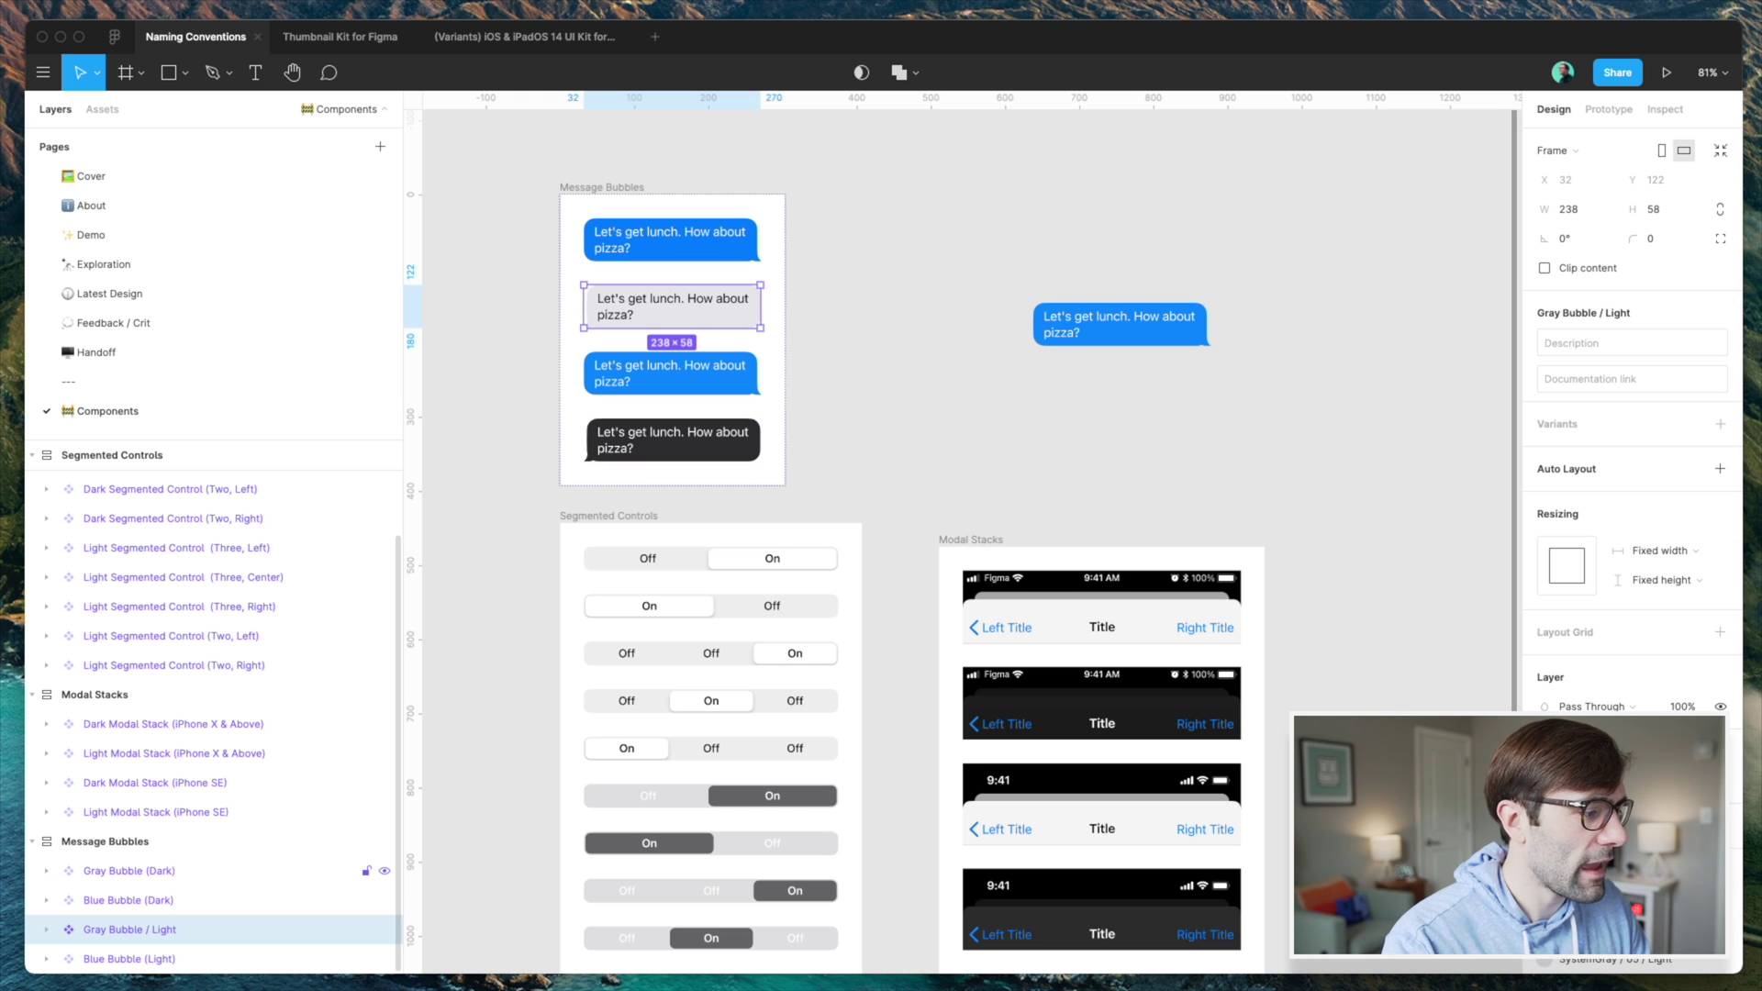
- Rename the Blue Bubble (Light) component as "Blue Bubble / Light"
double_click(138, 959)
key("Right")
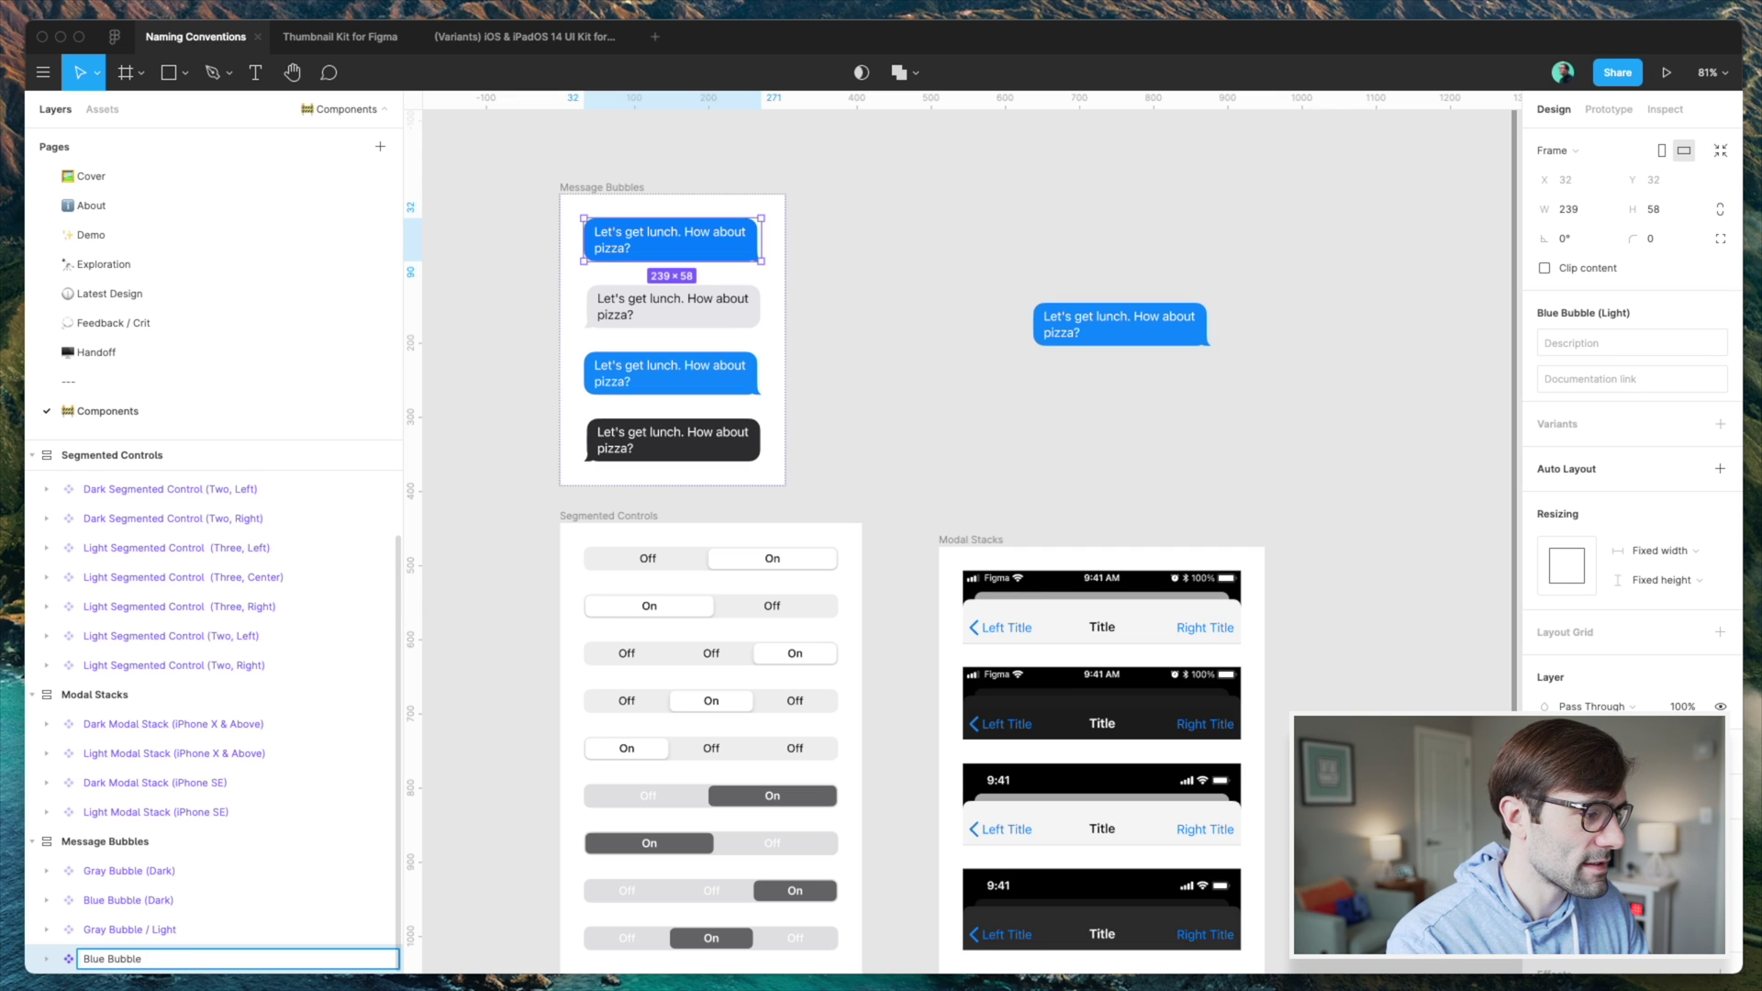
key("Return")
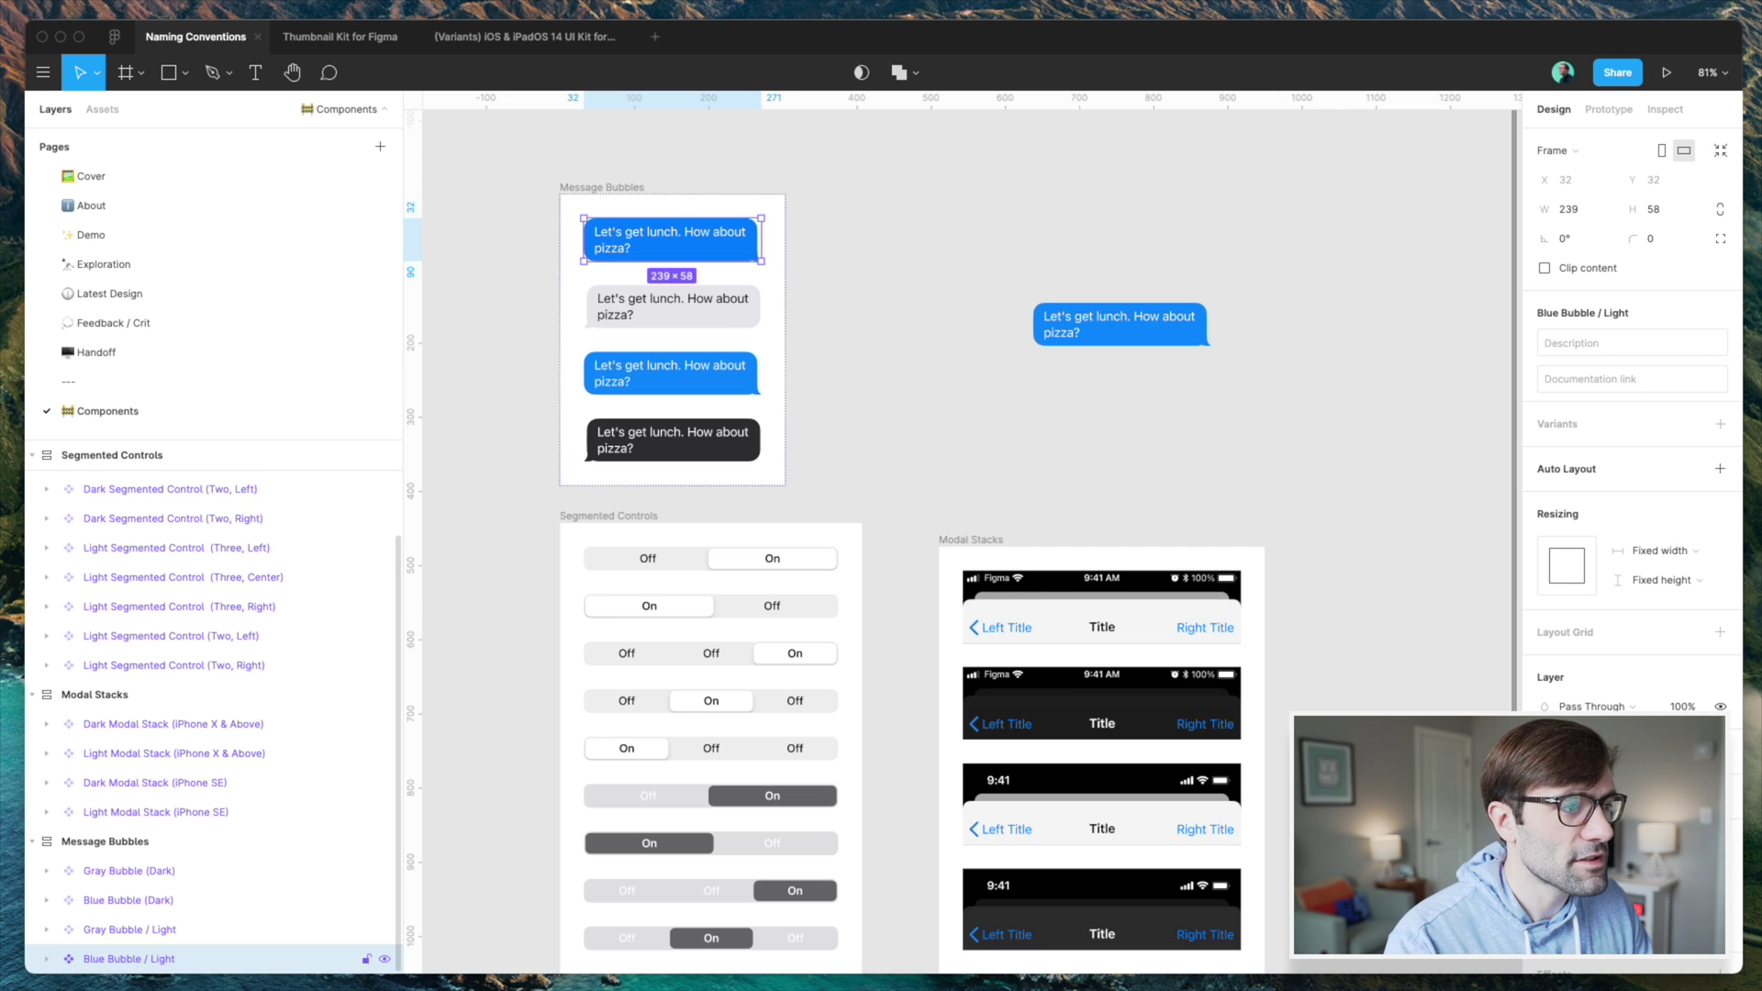
- Replace the loose Blue Bubble (Dark) instance with a copy of Blue Bubble / Light beside the Message Bubbles frame and open its swap options
left_click(1092, 339)
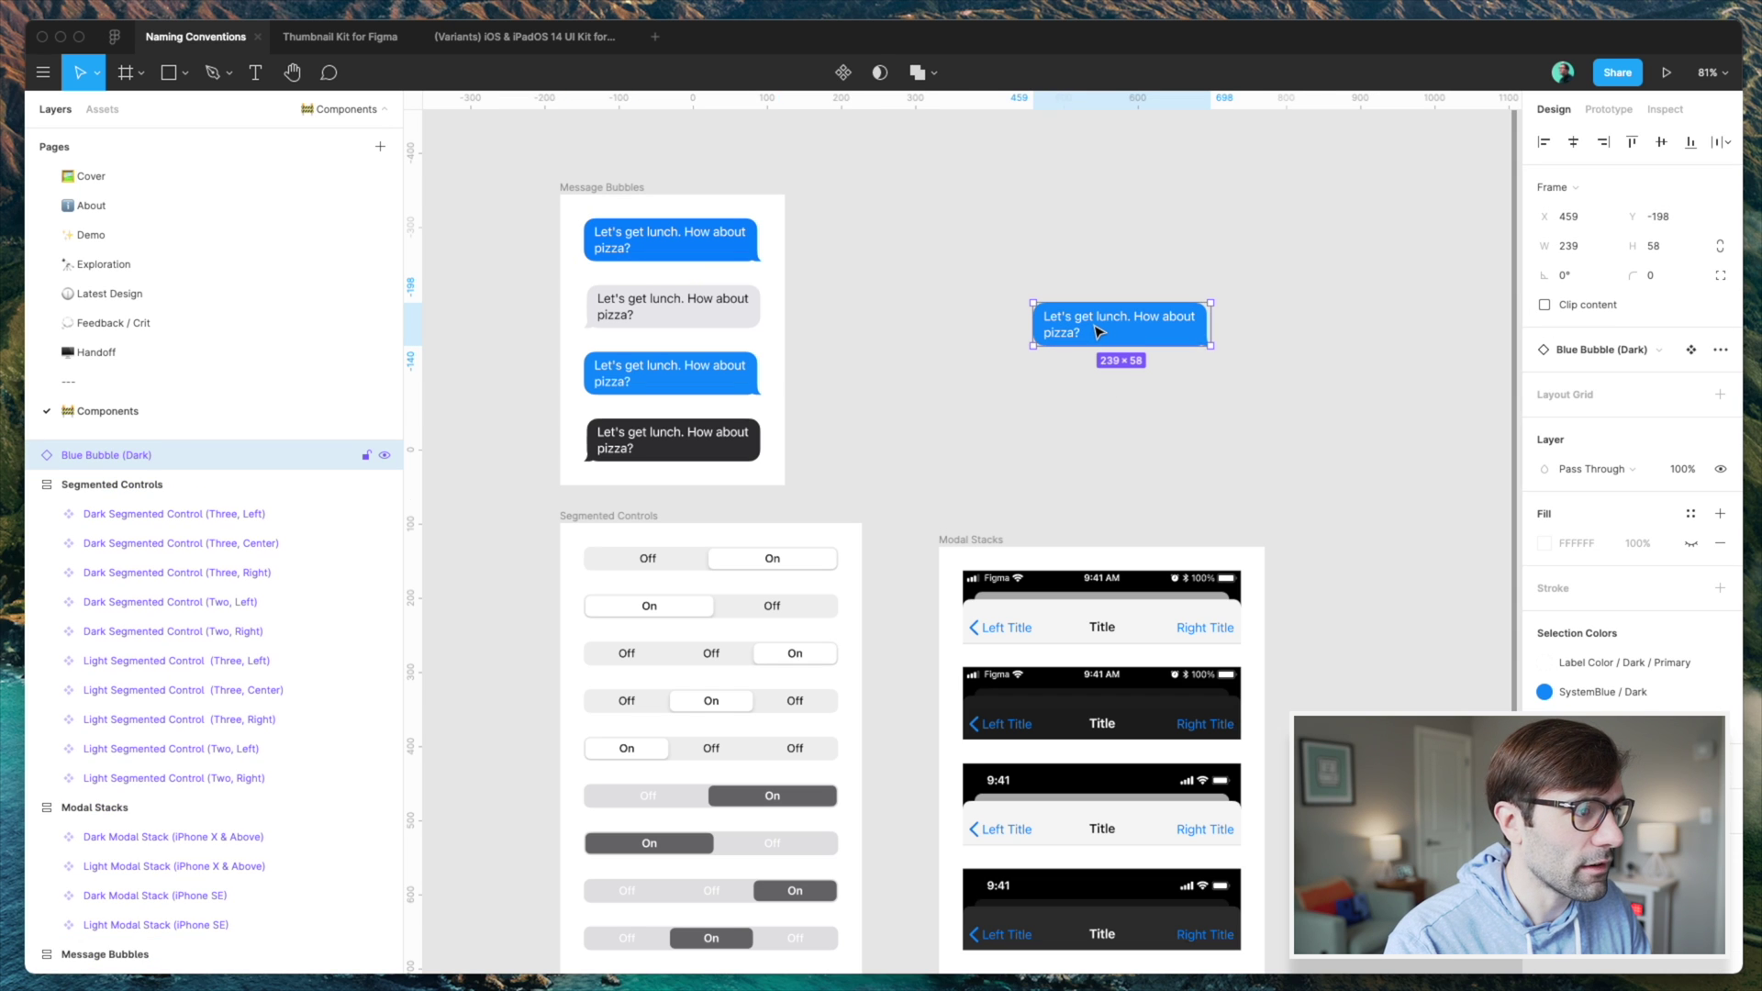
key("Delete")
left_click(721, 249)
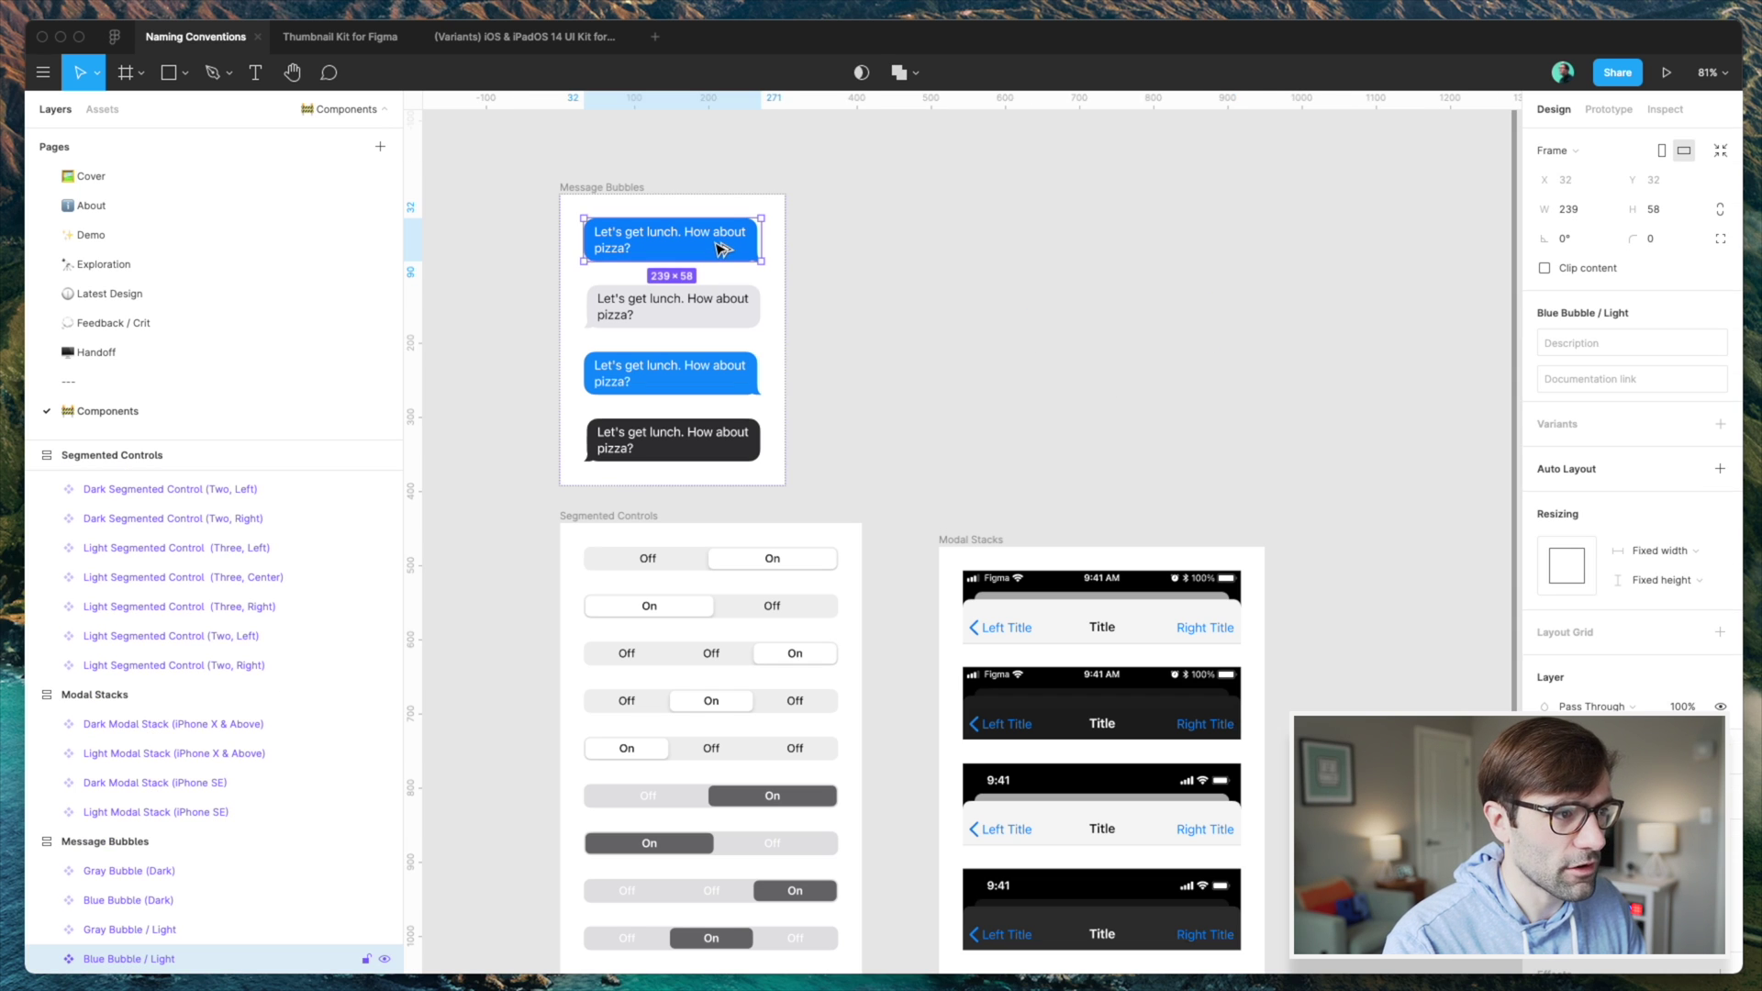
left_click_drag(721, 250, 1048, 289)
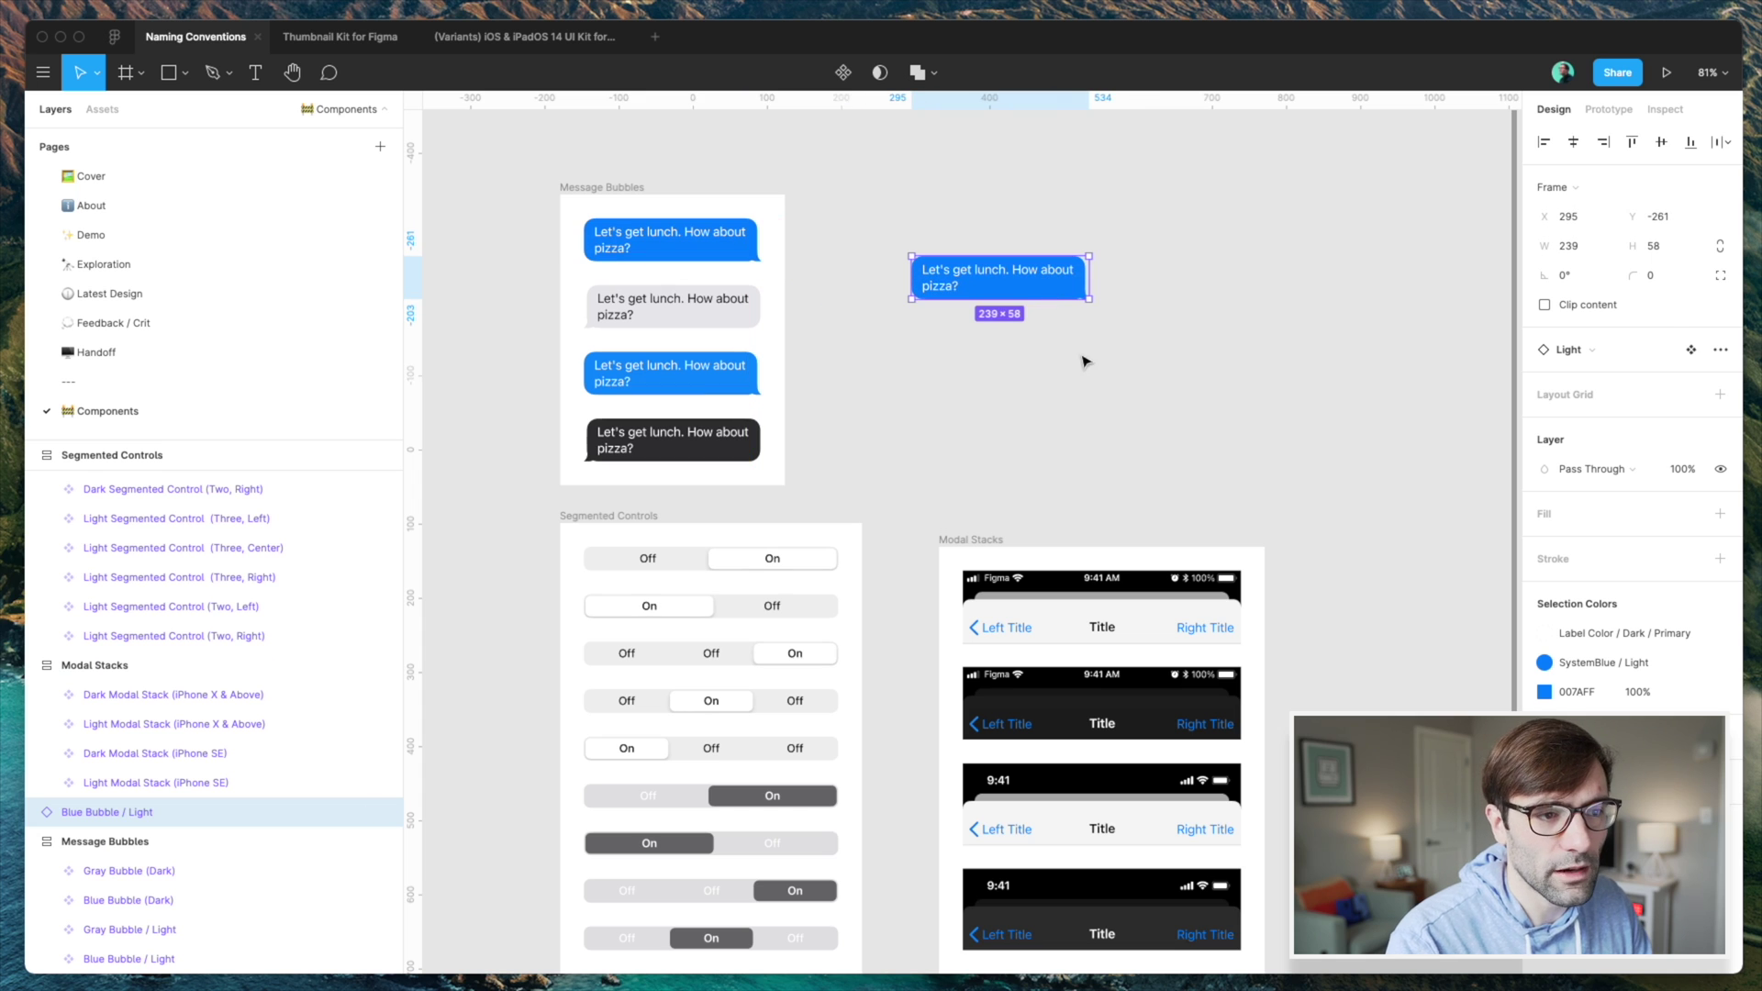
left_click(1594, 357)
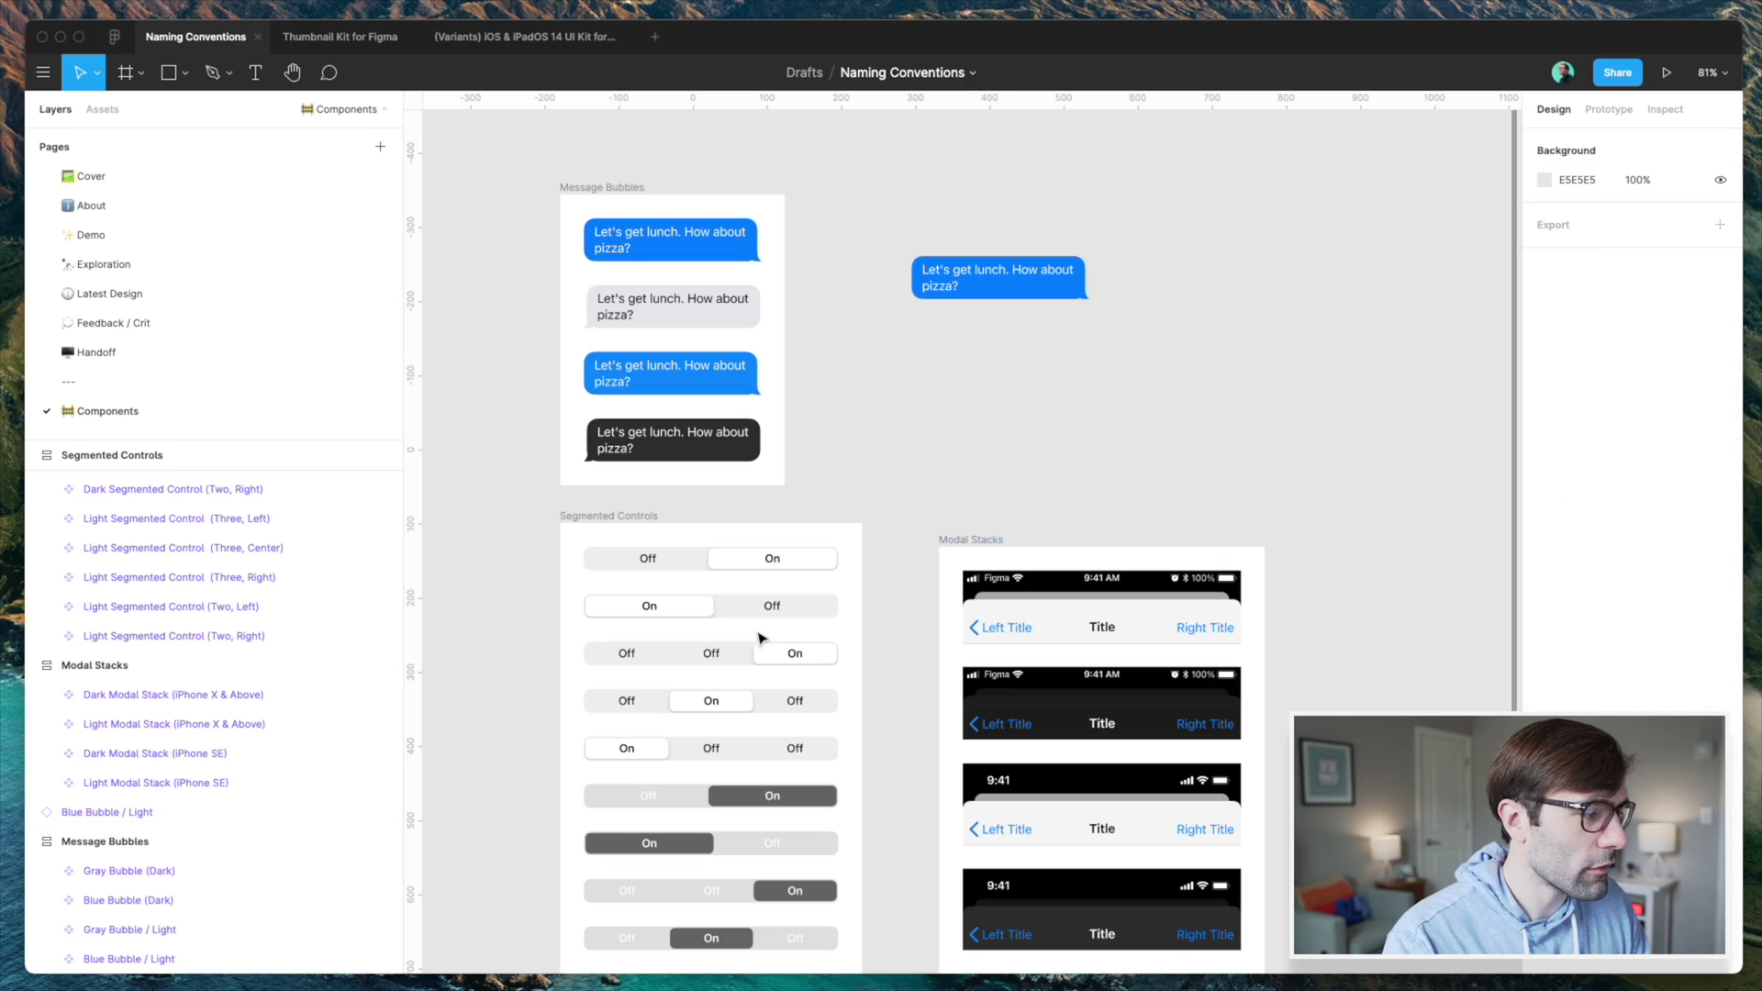
- Rename the Blue Bubble (Dark) component in the Message Bubbles frame as "Blue Bubble / Dark"
left_click(214, 842)
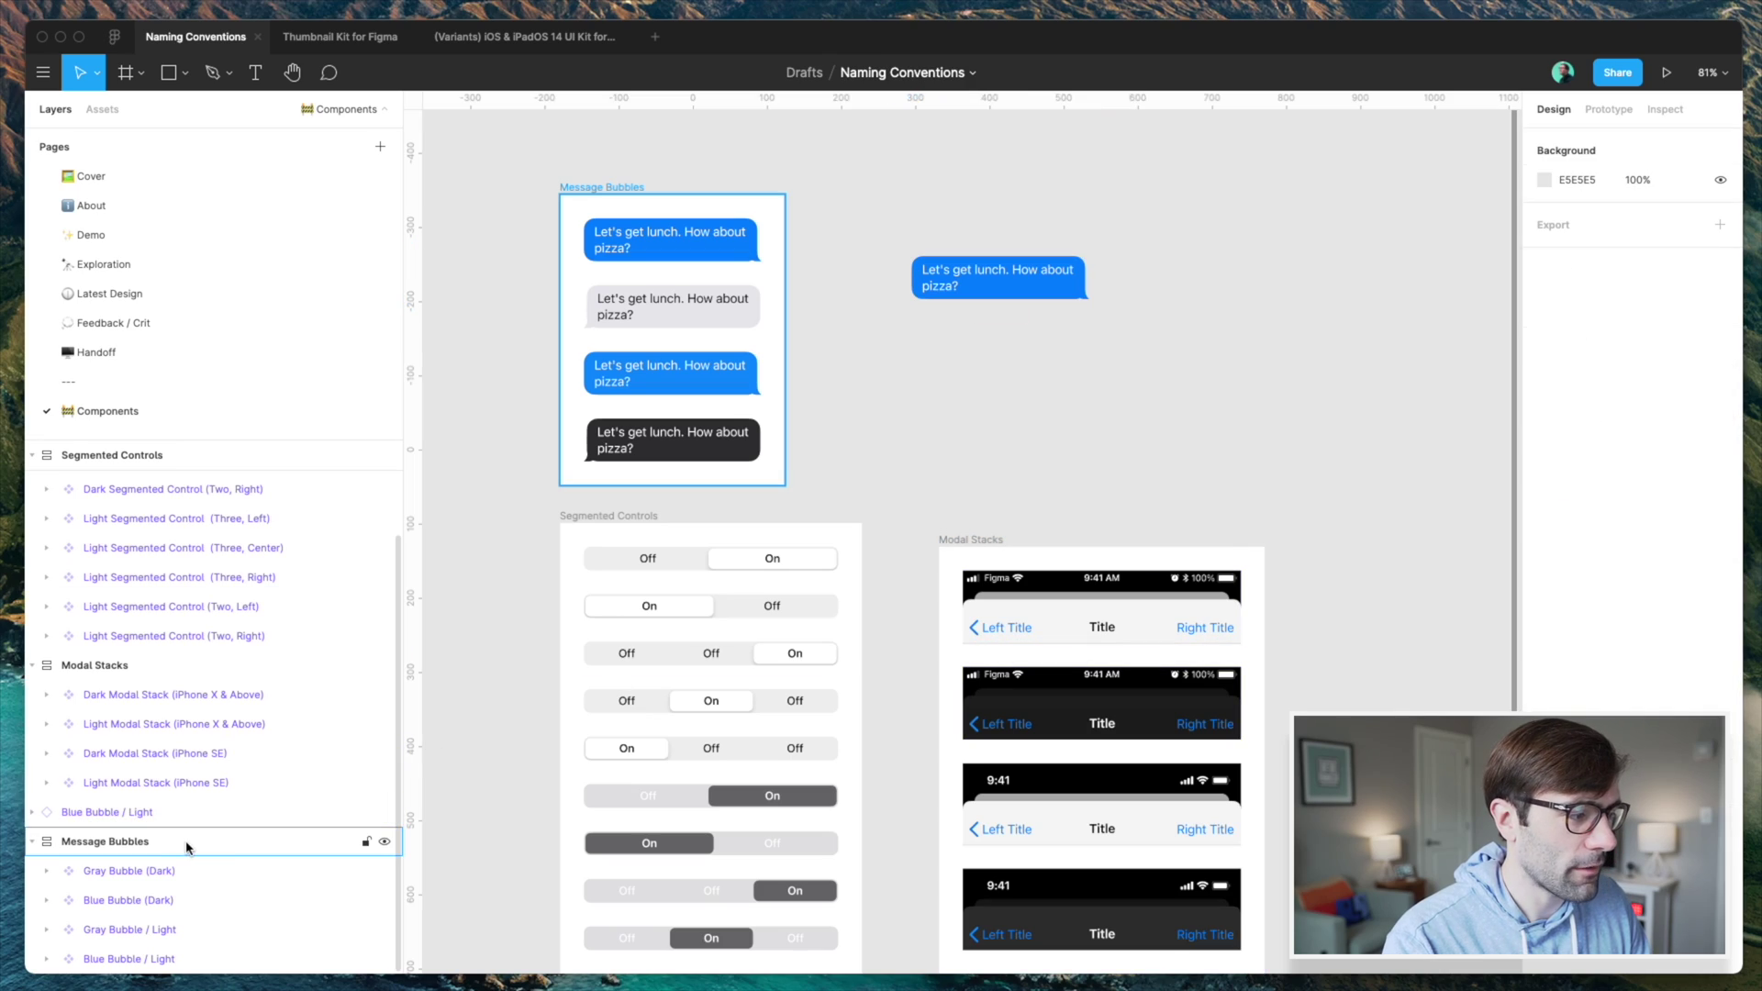
left_click(179, 867)
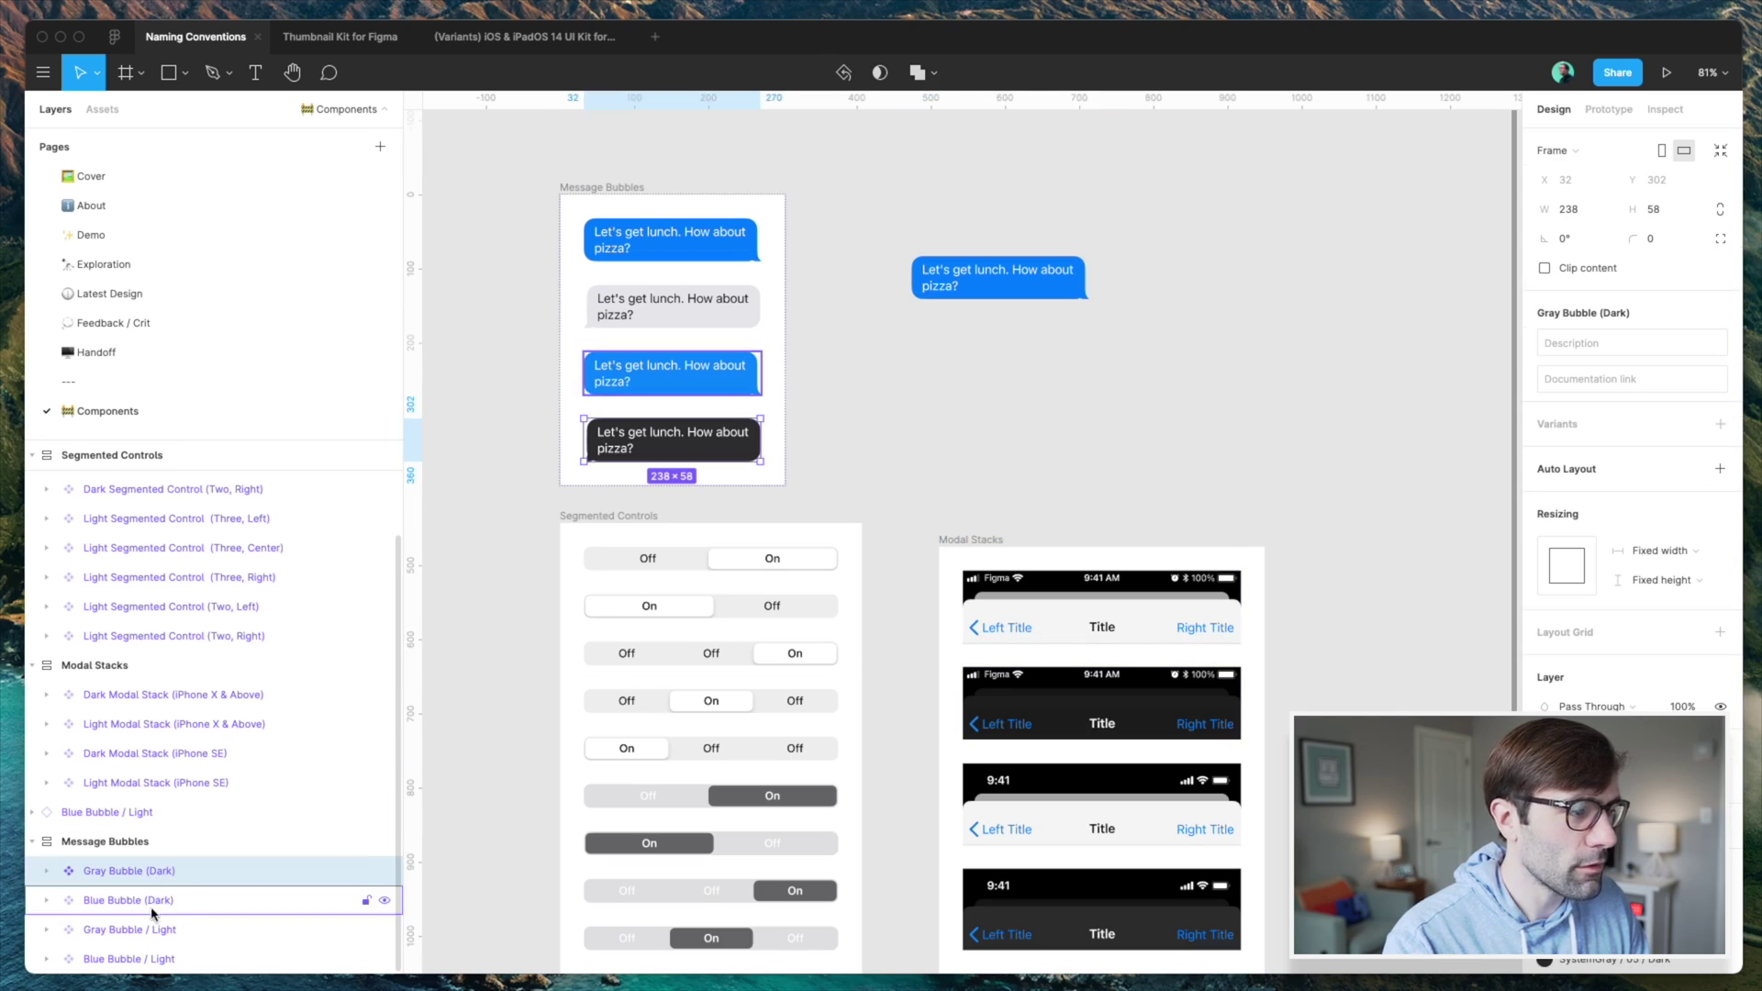
double_click(170, 904)
left_click_drag(173, 903, 147, 904)
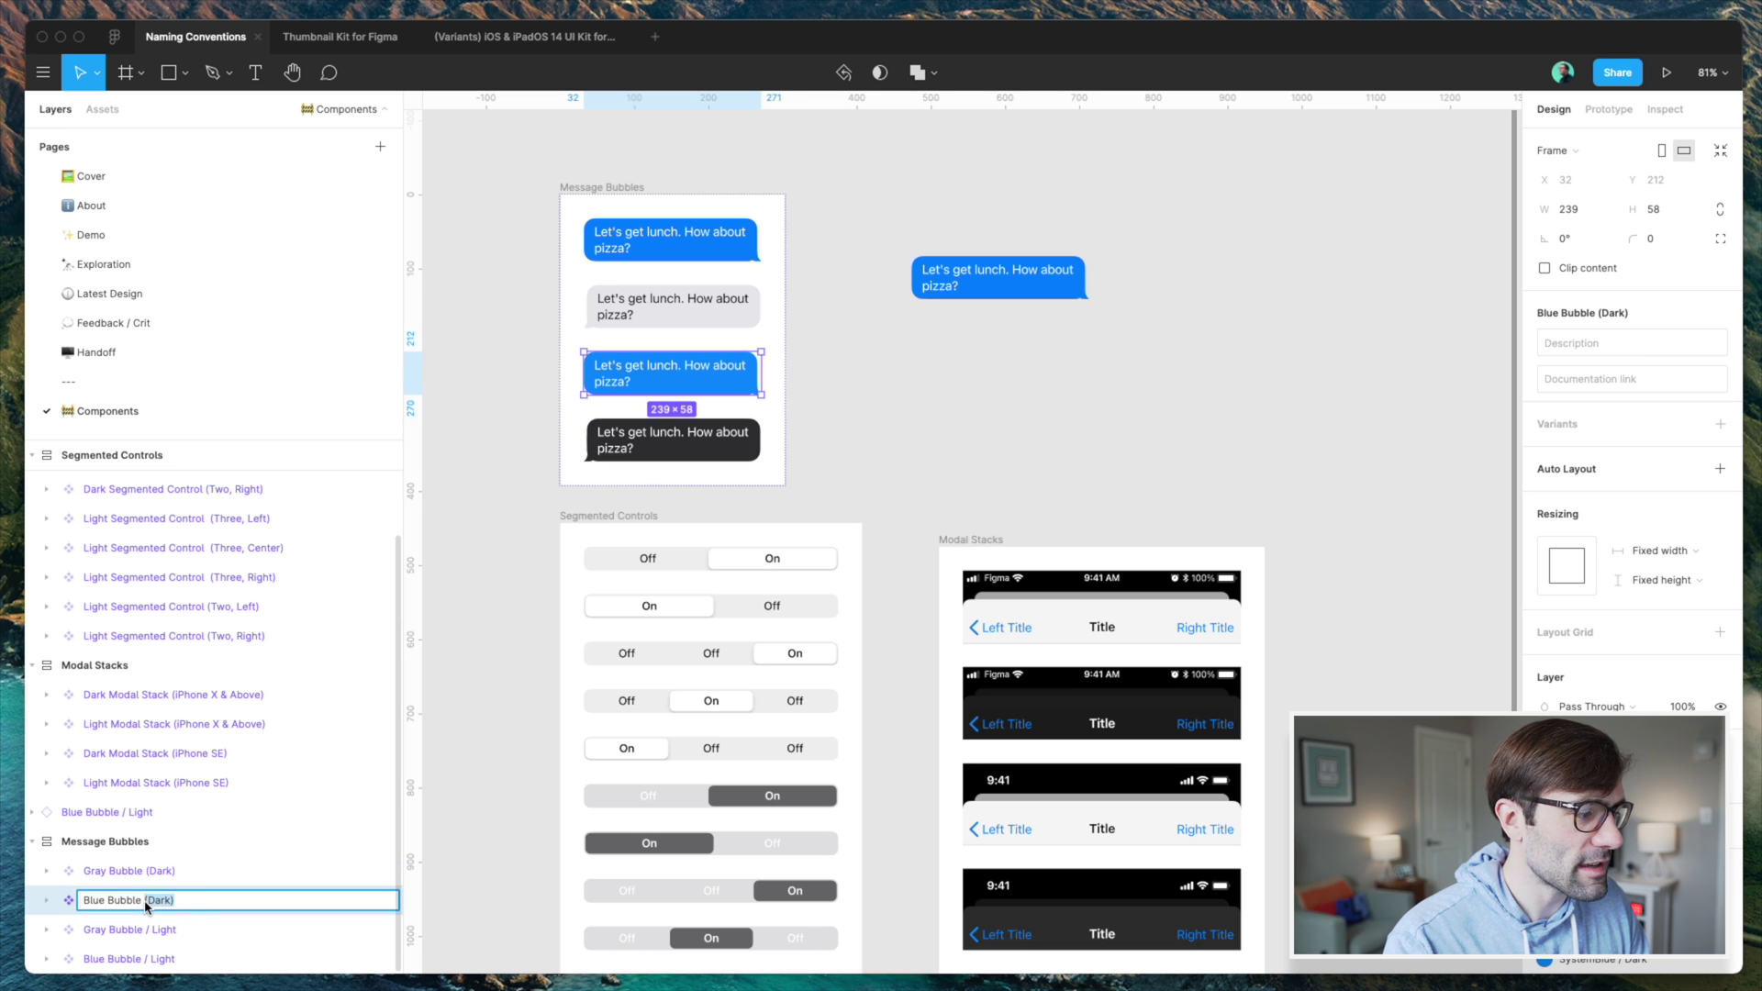
type("/ Dar")
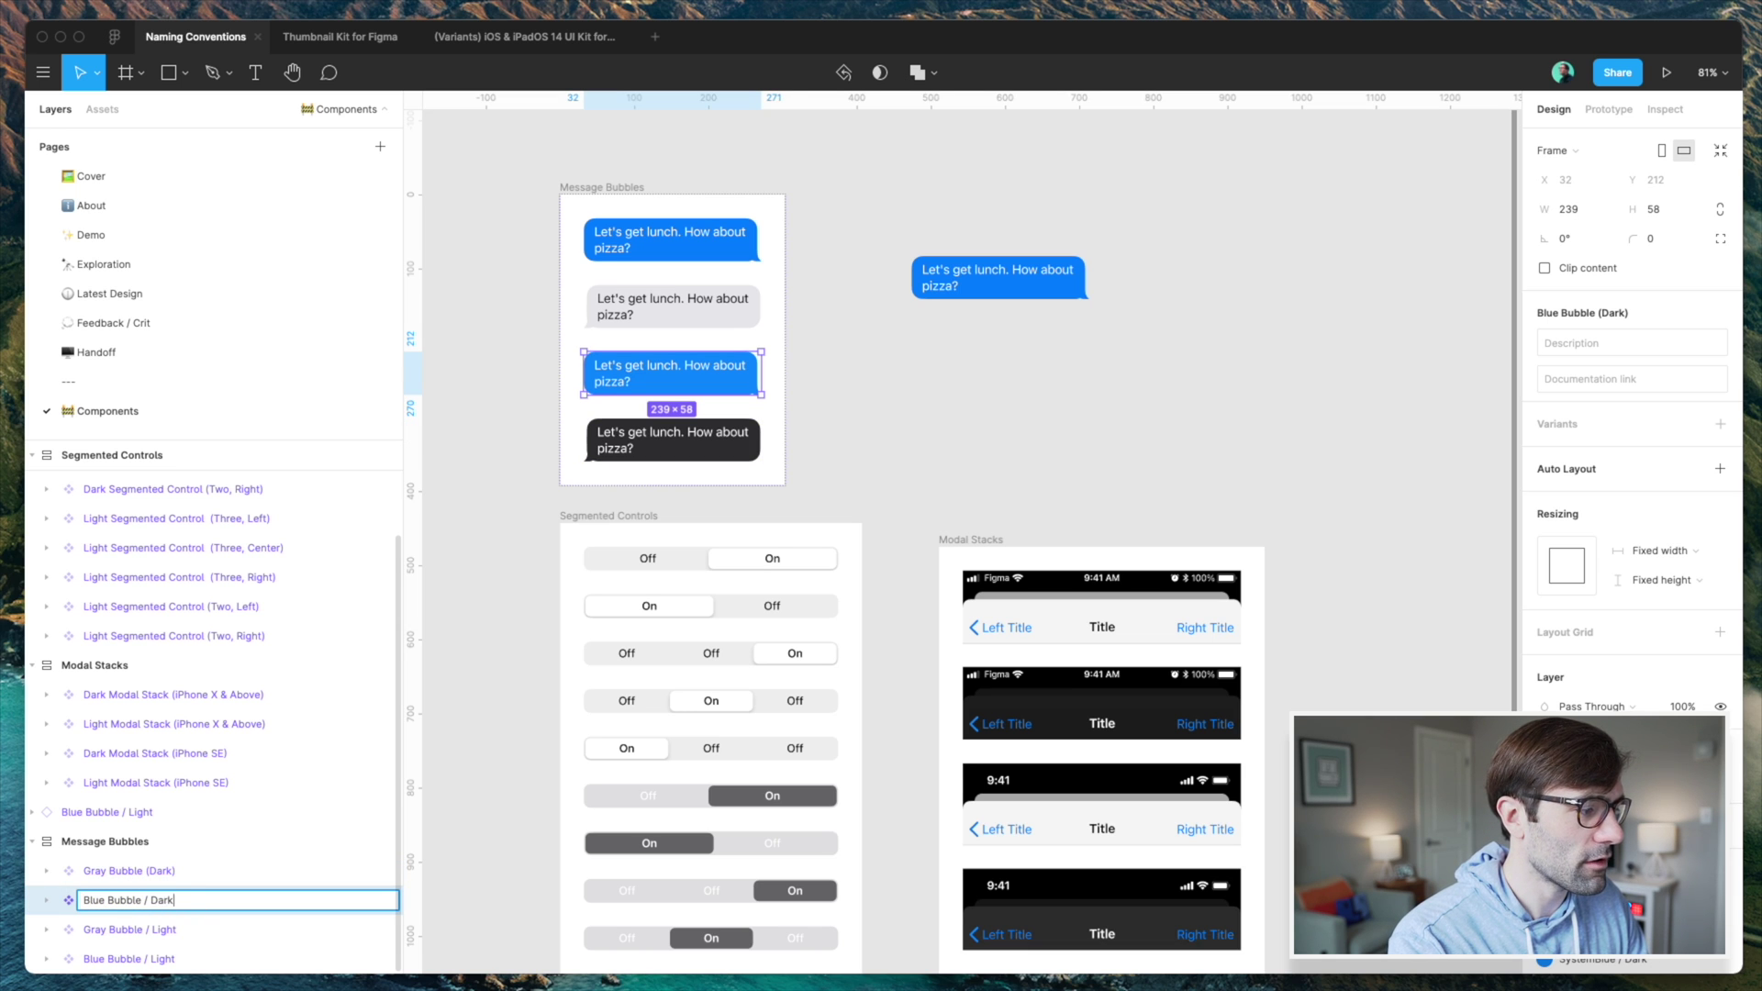
type("kl")
key("Return")
double_click(175, 900)
key("BackSpace")
key("Return")
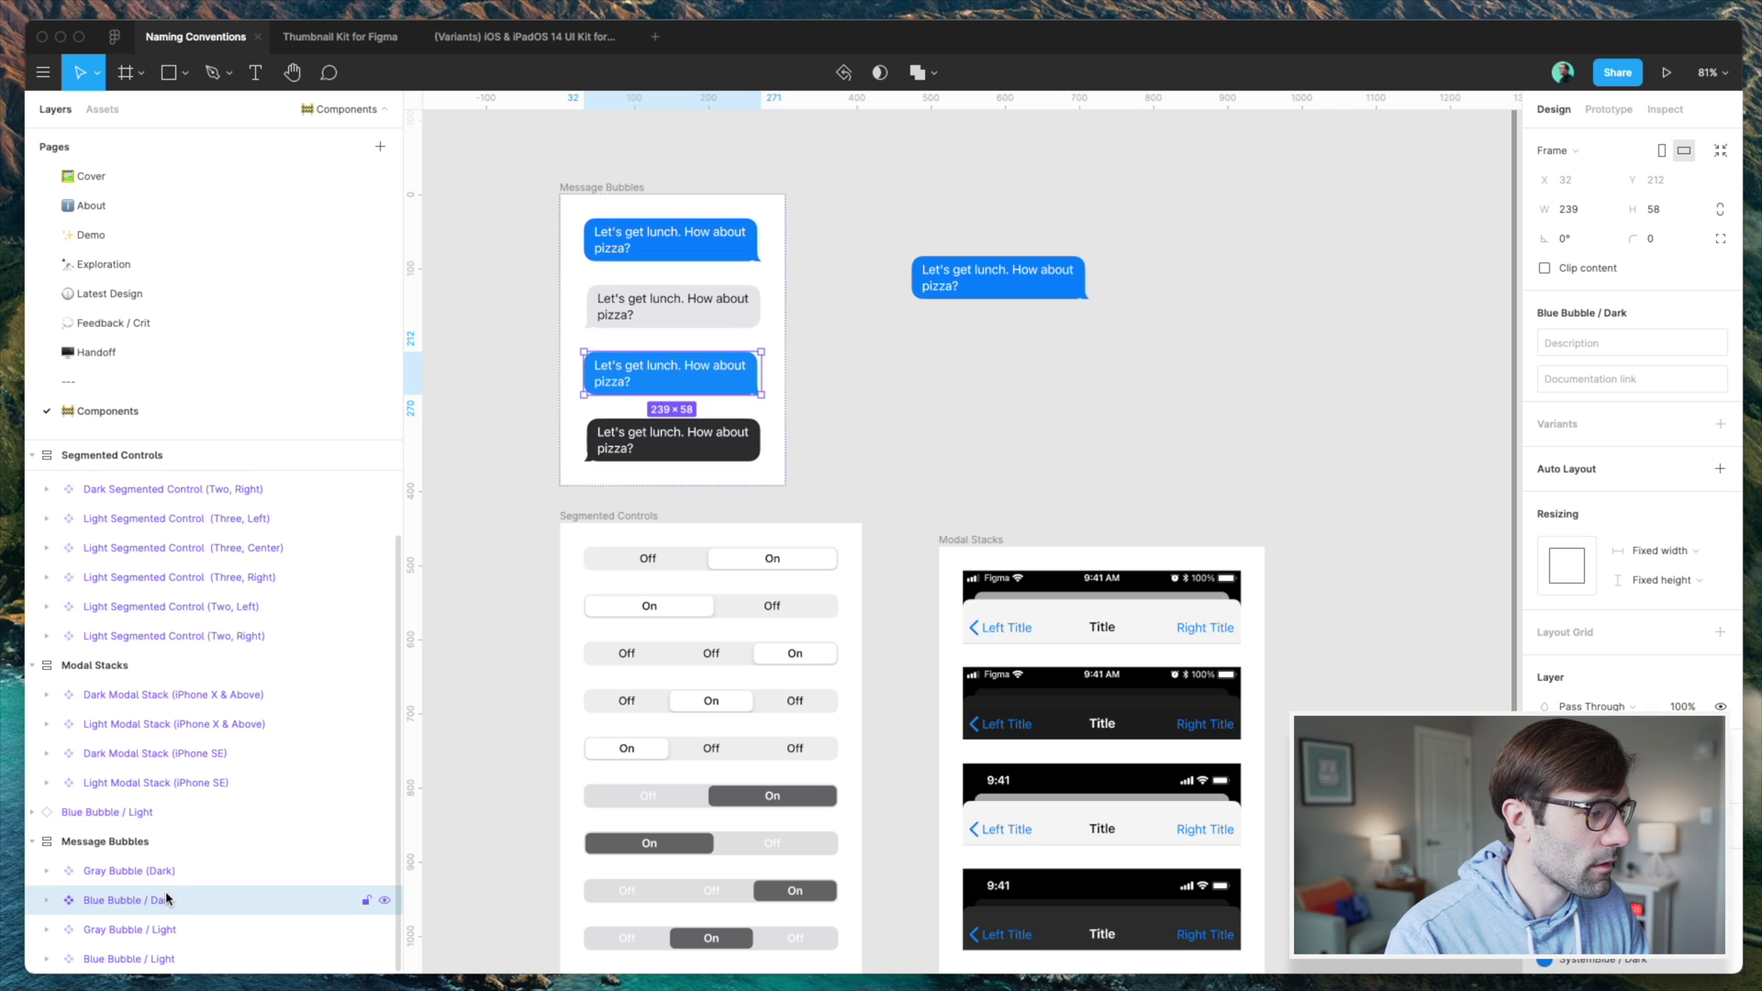
- Rename the Gray Bubble (Dark) component in the Message Bubbles frame as "Gray Bubble / Dark"
left_click(178, 872)
double_click(178, 872)
key("BackSpace")
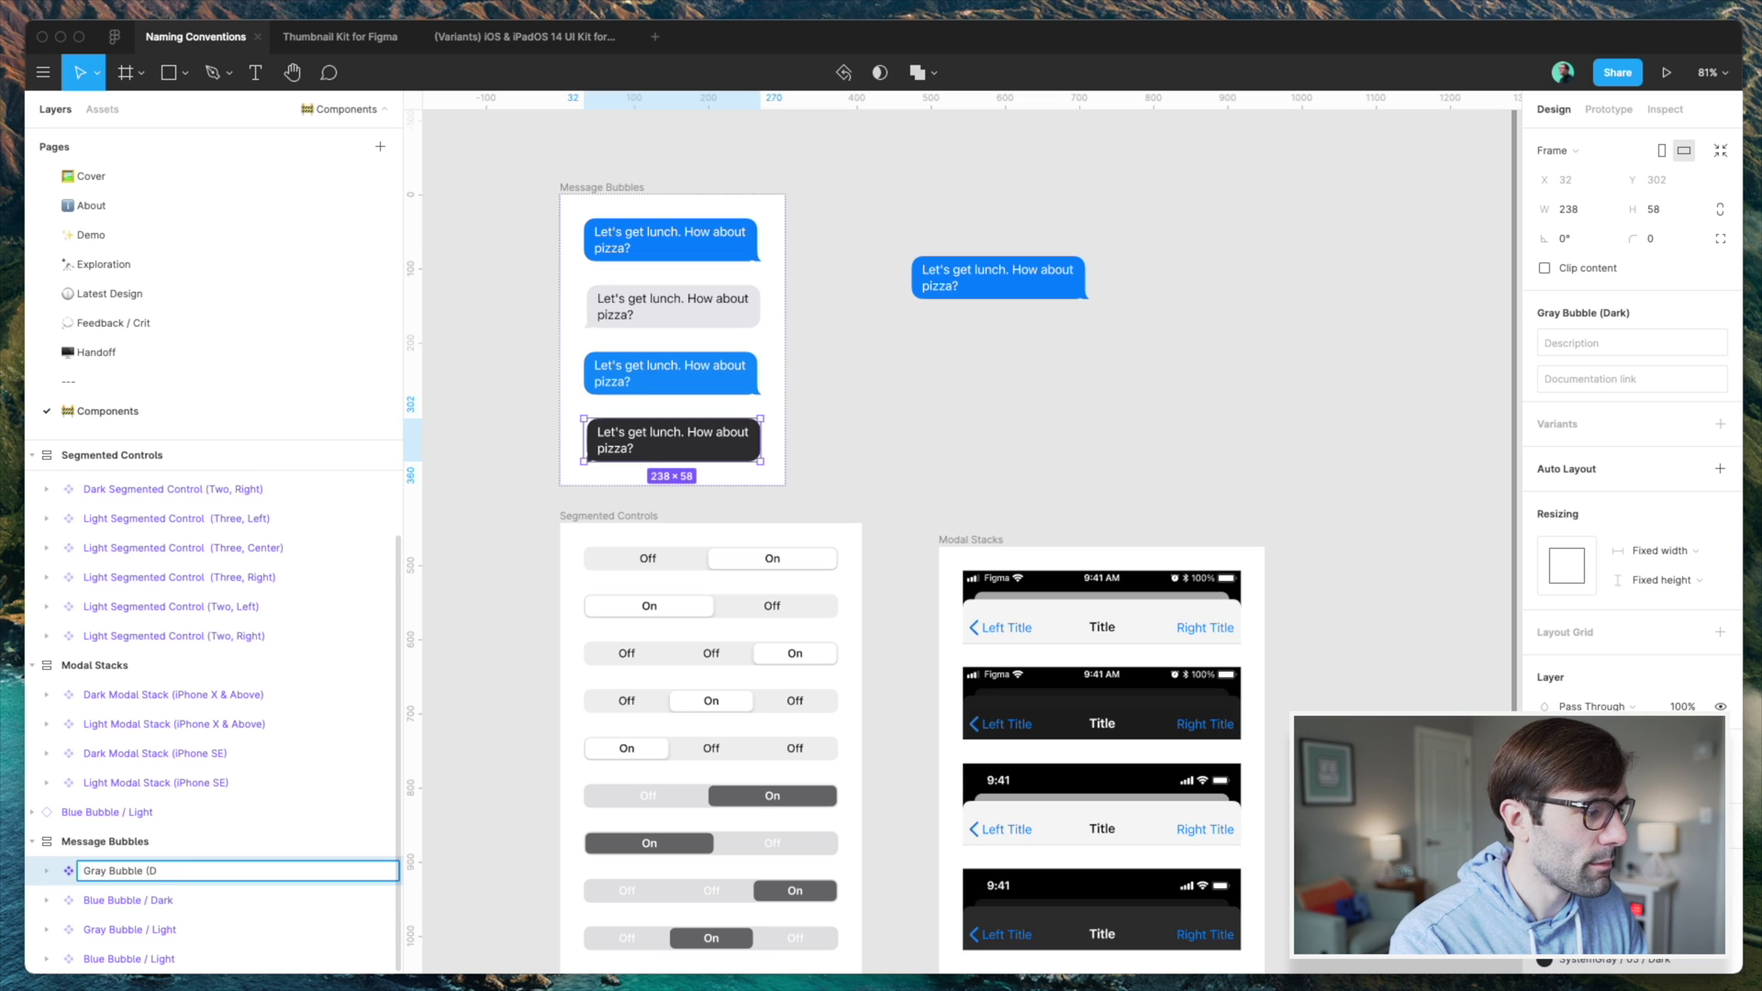
key("Return")
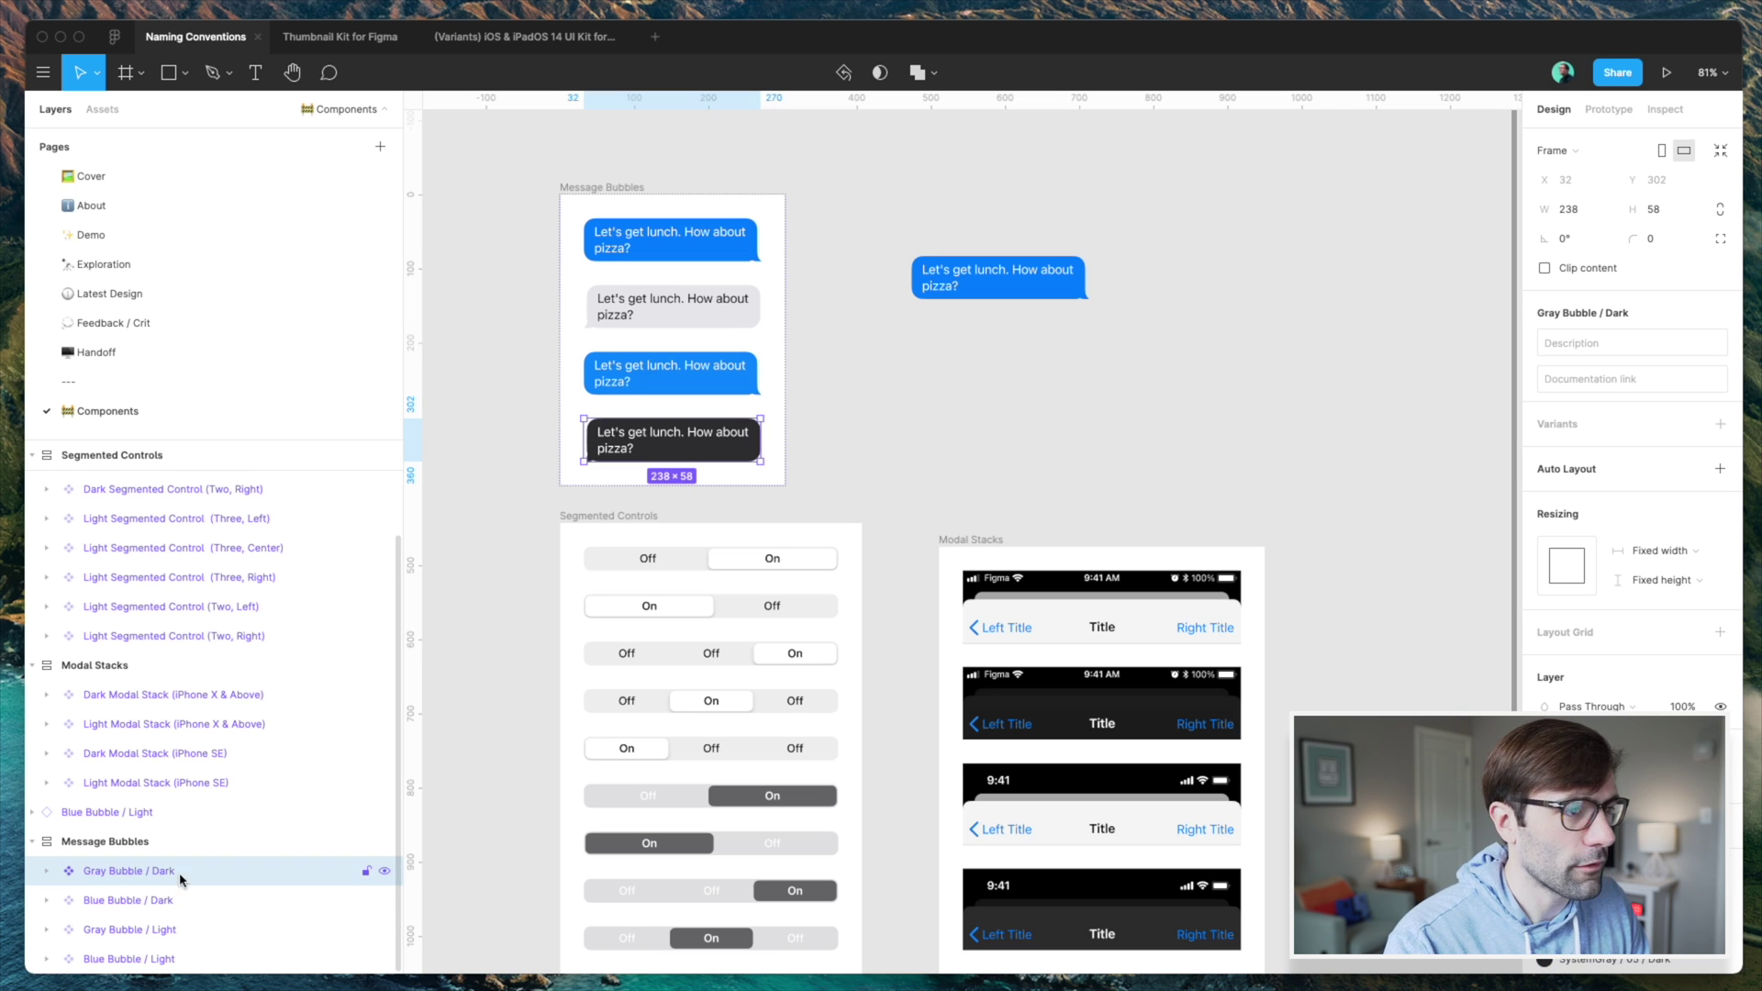
- Swap the loose Blue Bubble / Light instance to Gray Bubble / Dark, followed by Gray Bubble / Light
left_click(1014, 315)
left_click(1003, 290)
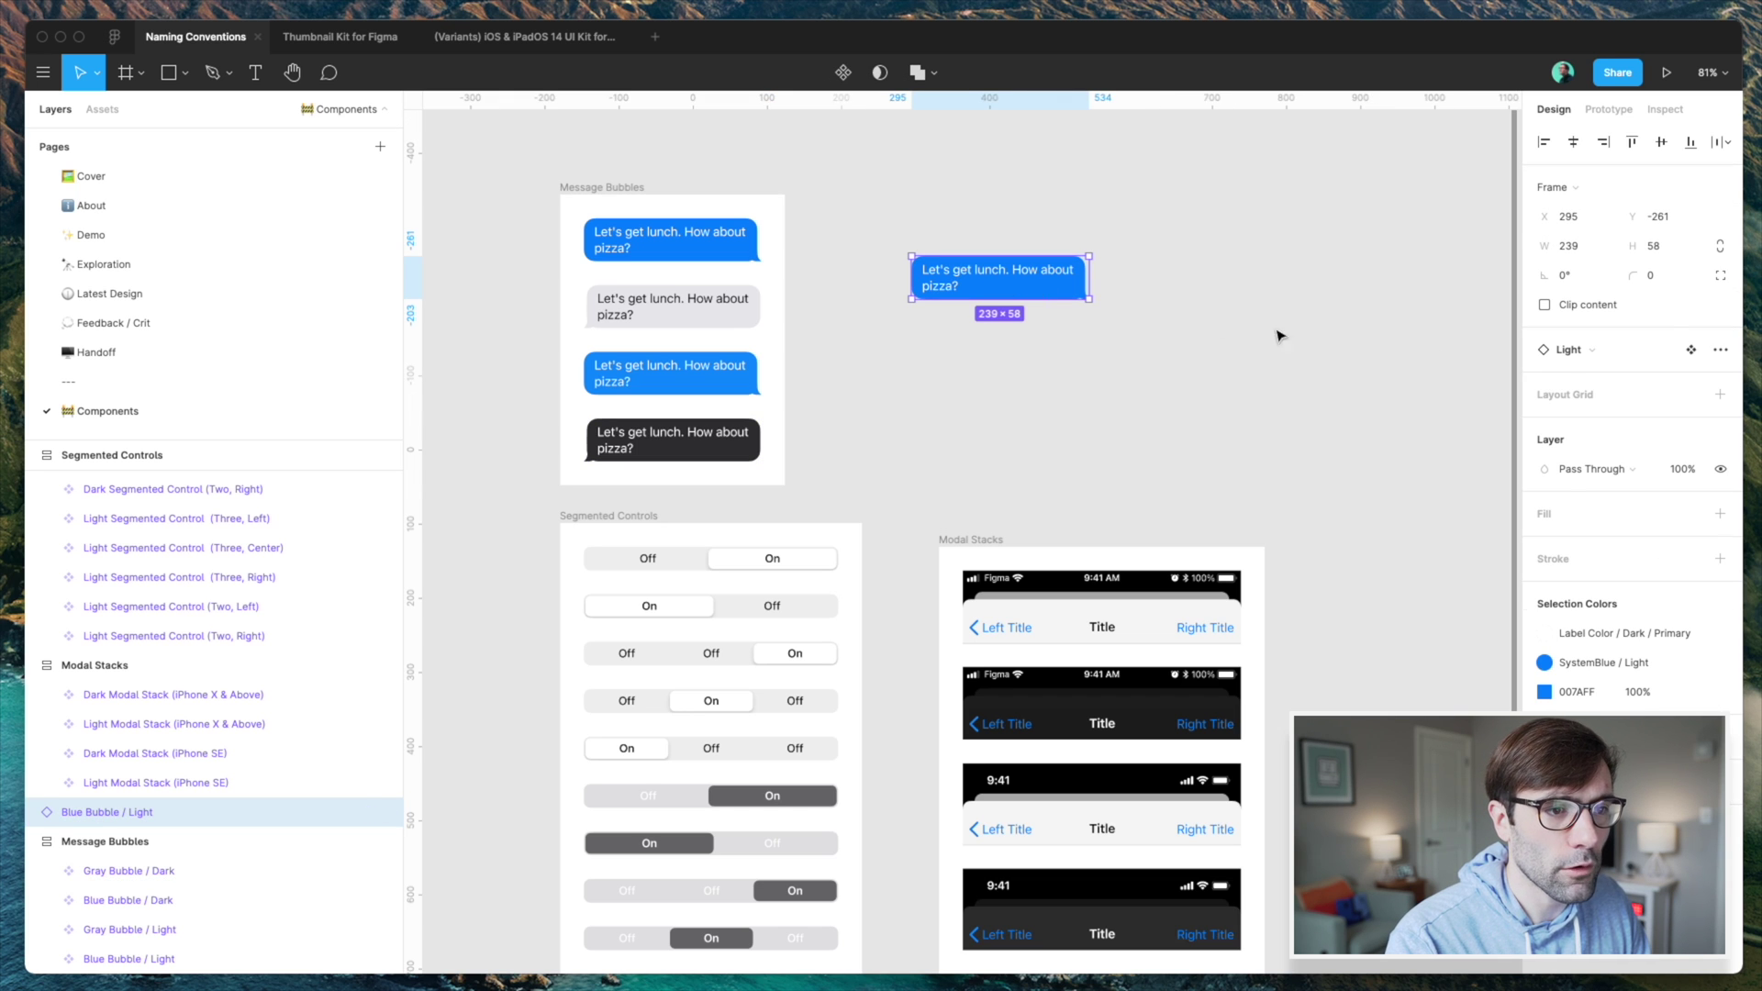
left_click(1593, 352)
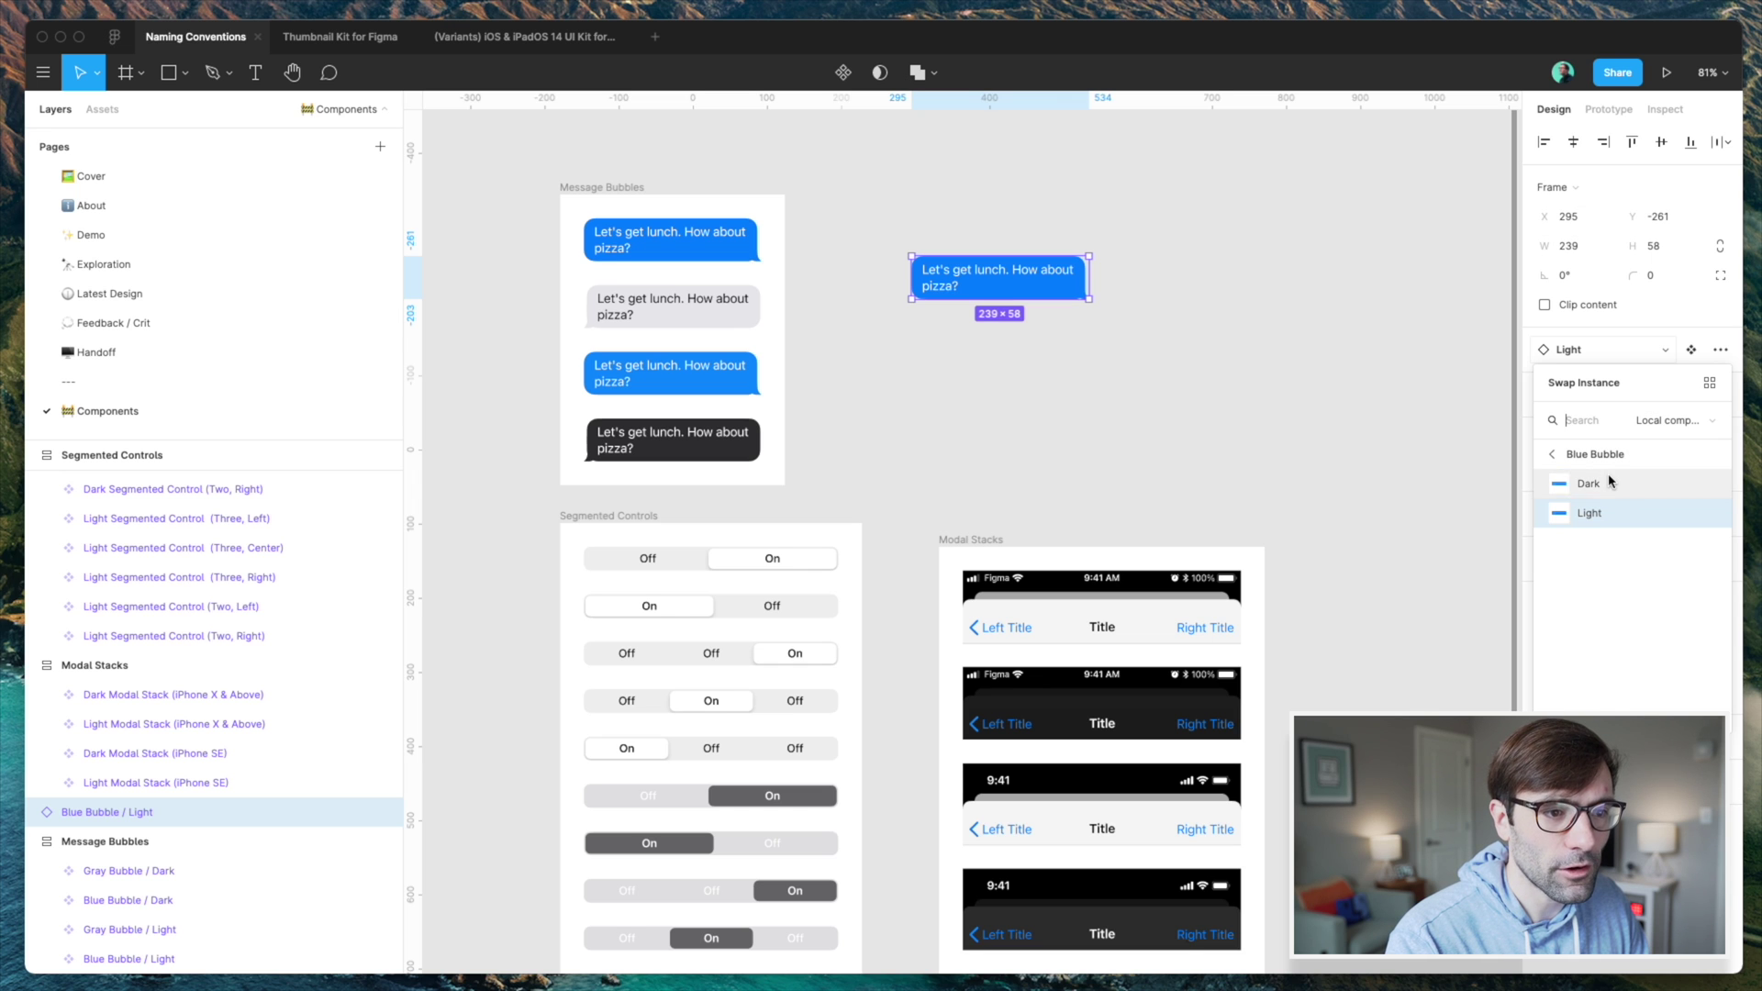
left_click(1554, 457)
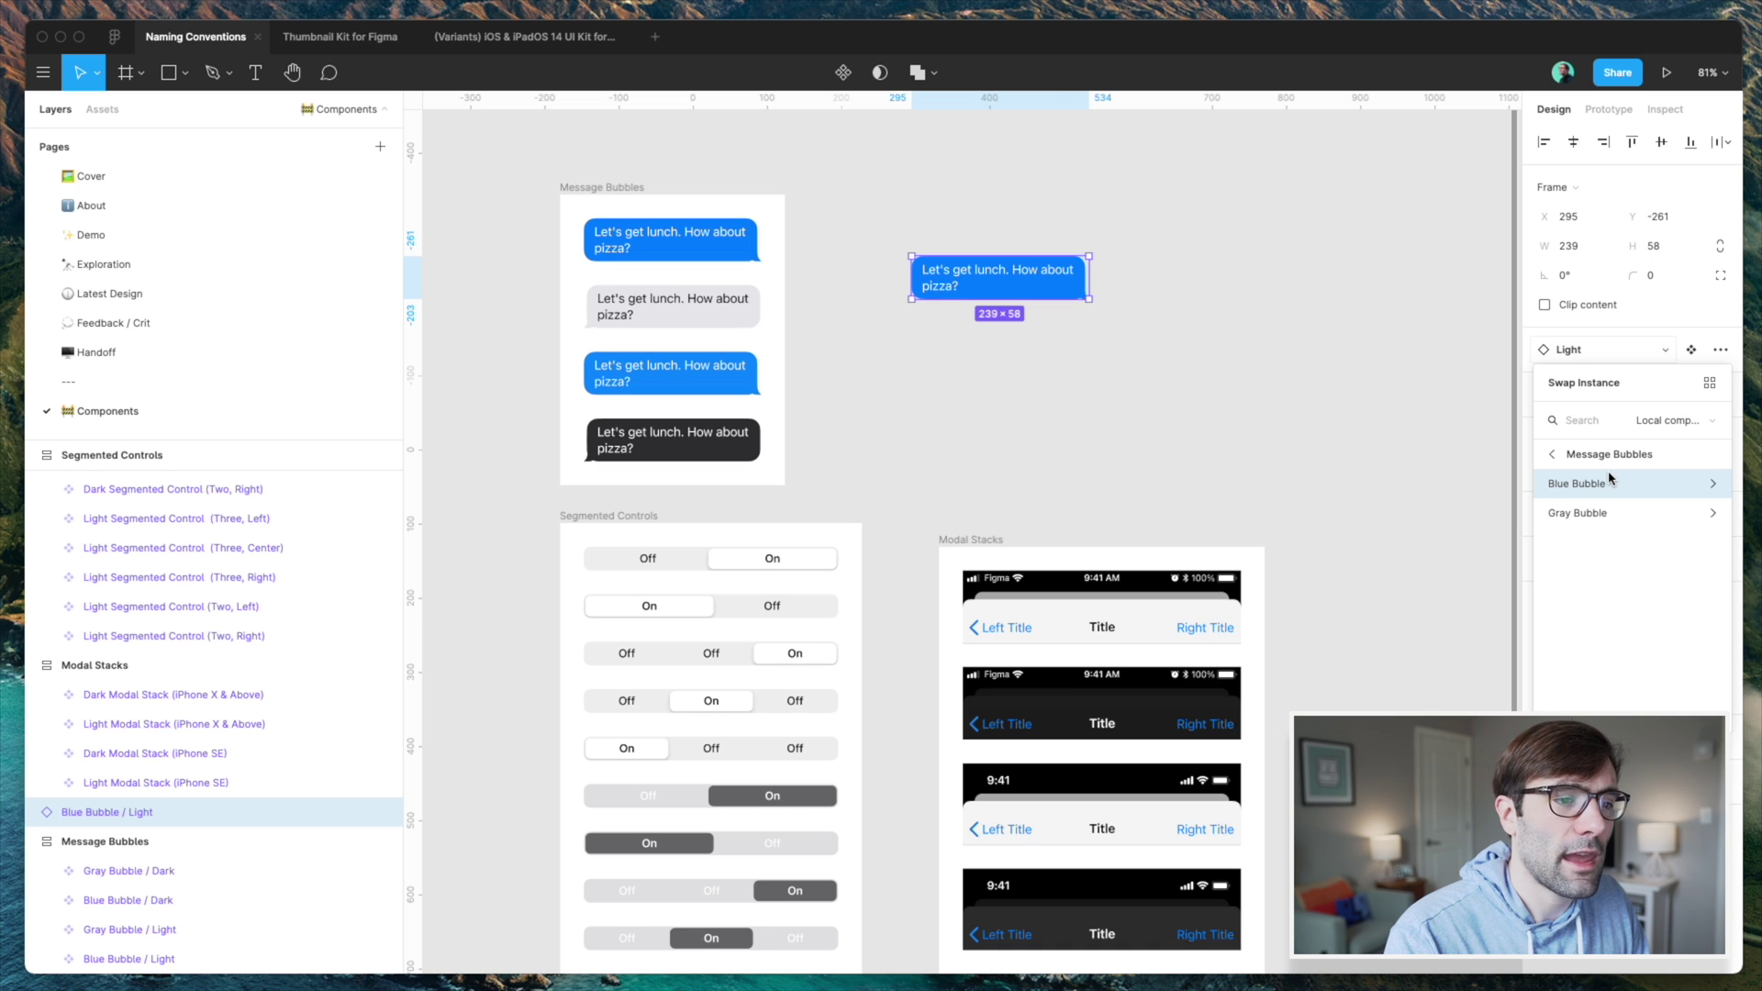
left_click(1600, 517)
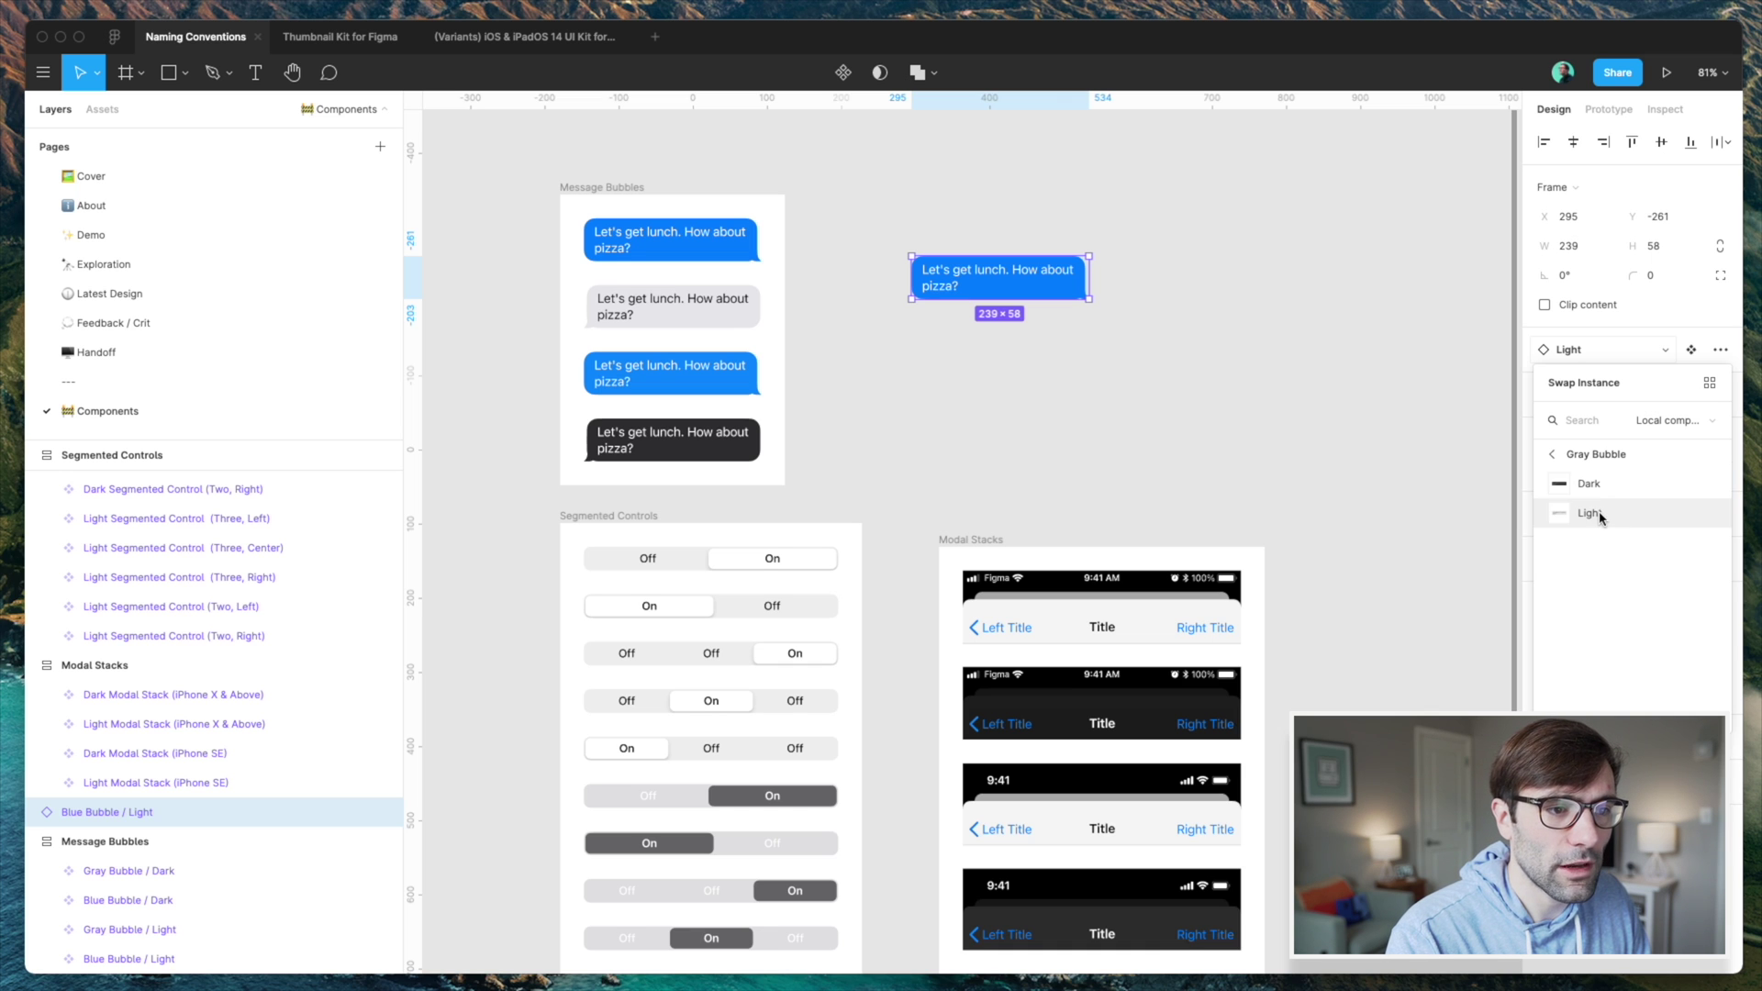
left_click(1606, 487)
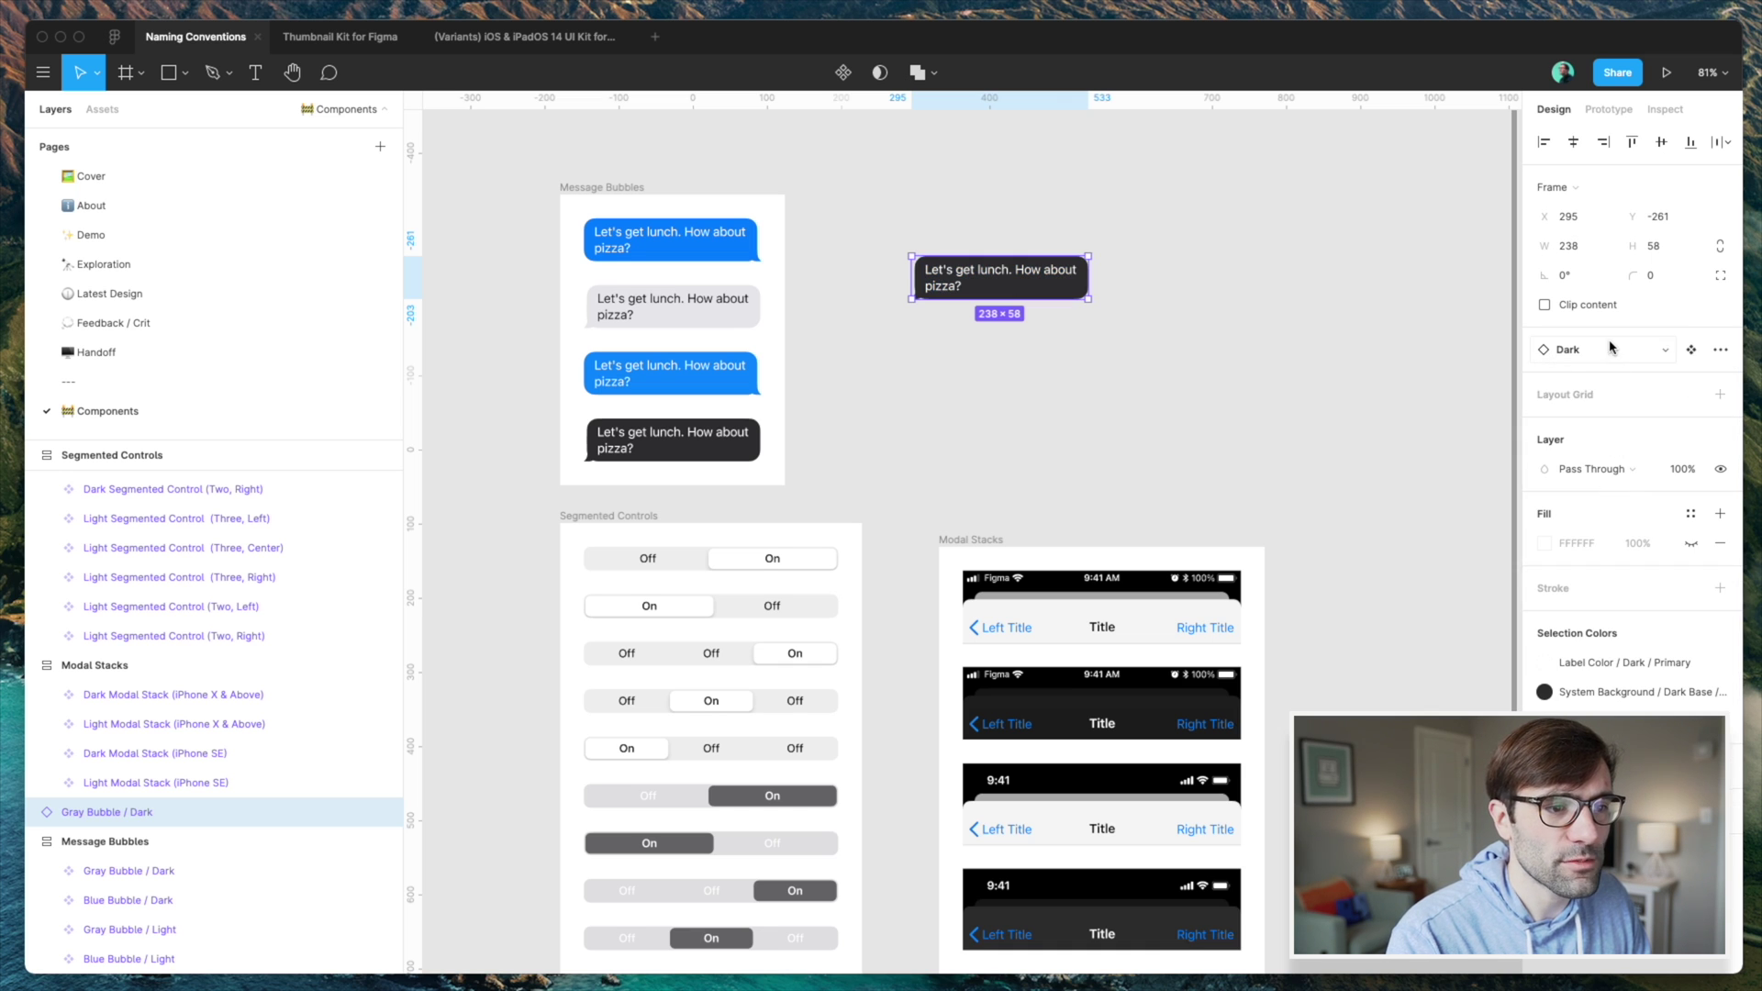
left_click(1609, 349)
left_click(1622, 511)
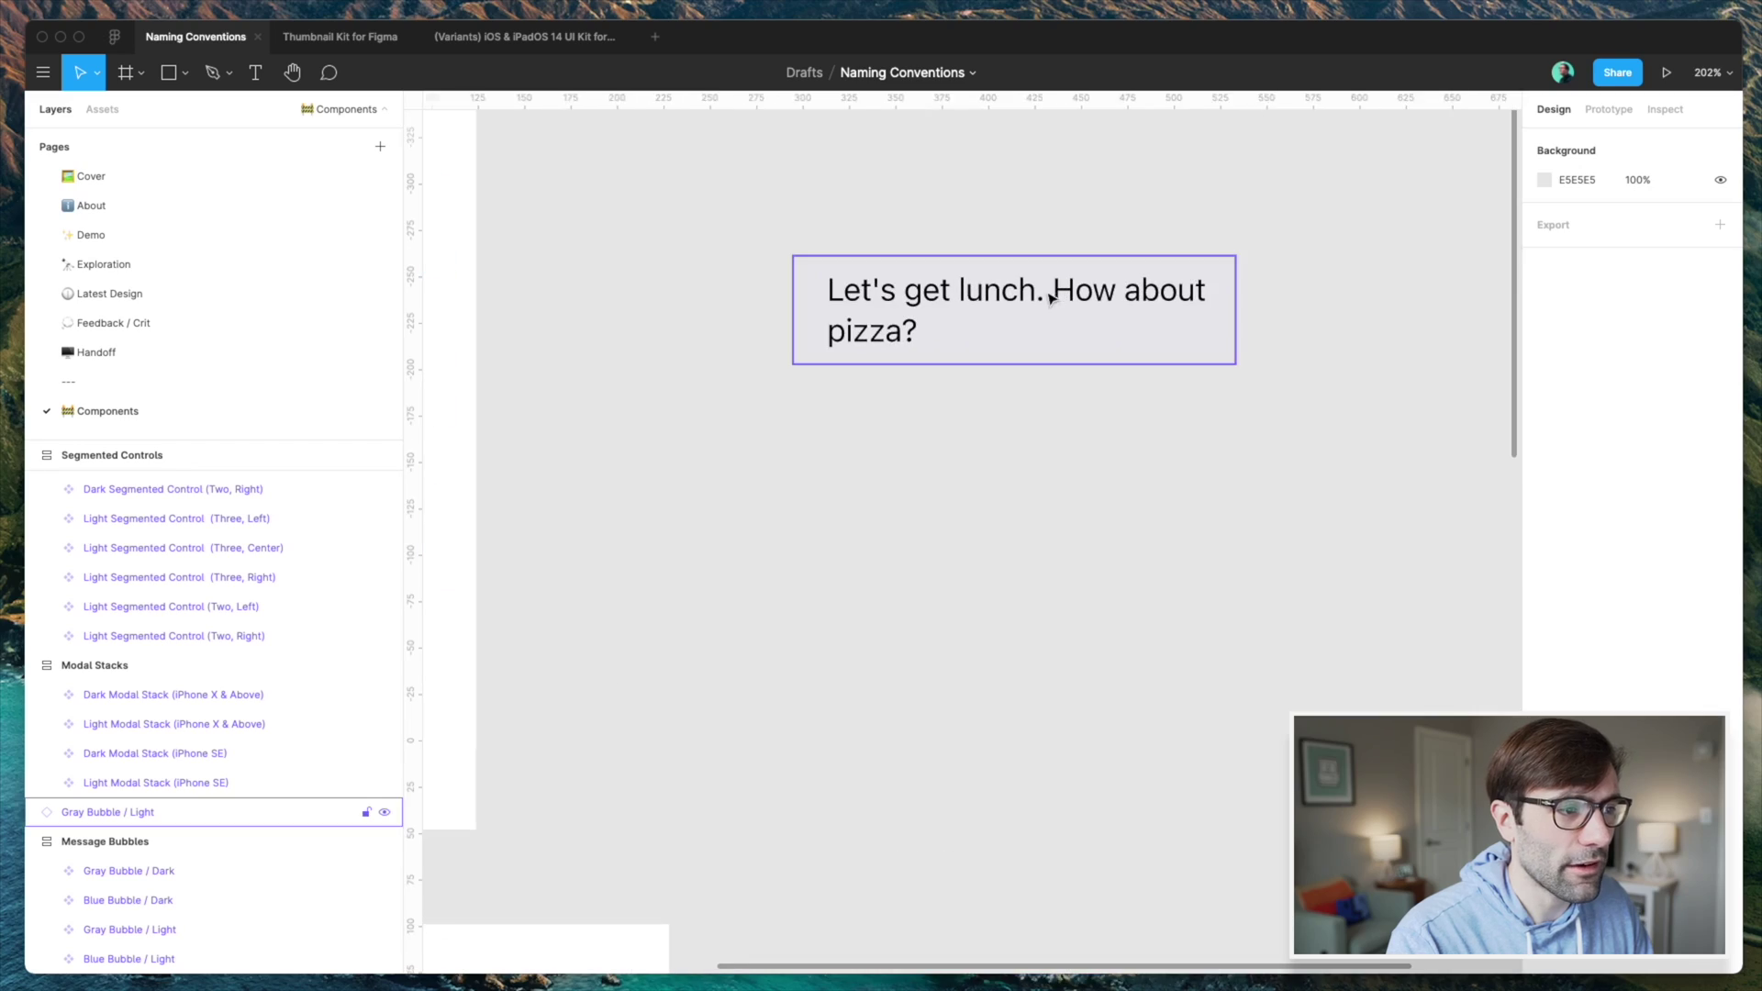
- Replace the message text in the loose Gray Bubble / Light instance with "Hello!"
double_click(1054, 300)
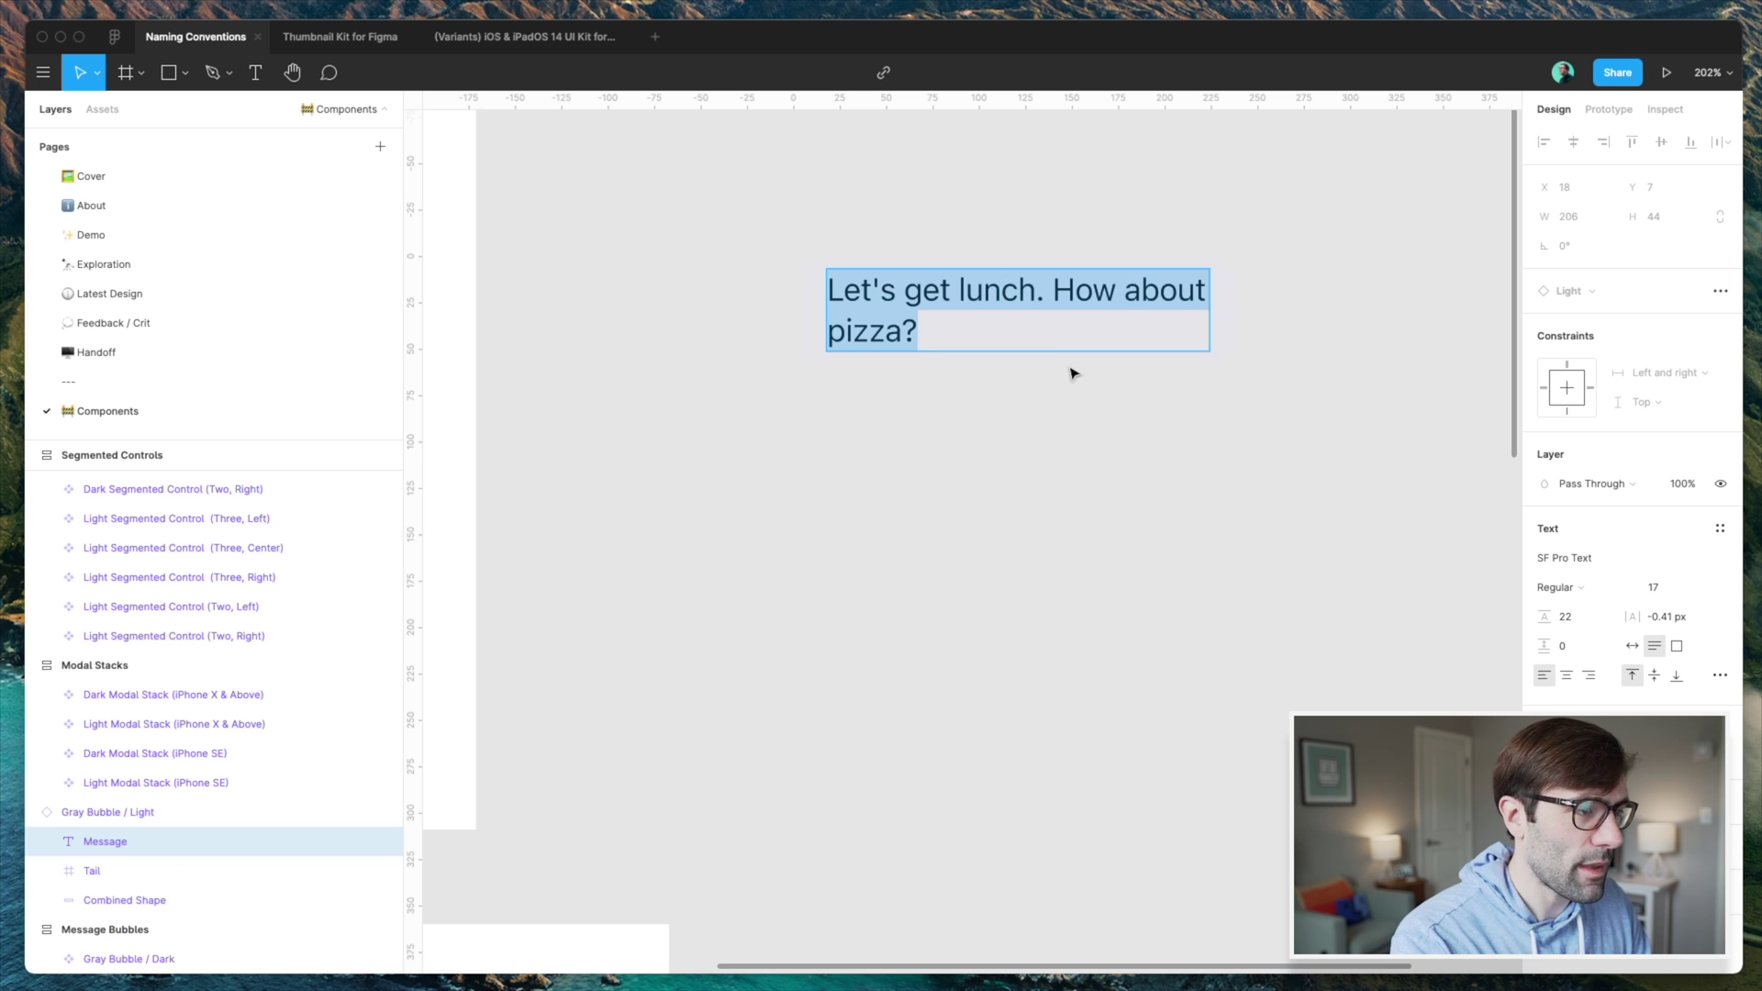
type("Hel;")
key("BackSpace")
type("lo")
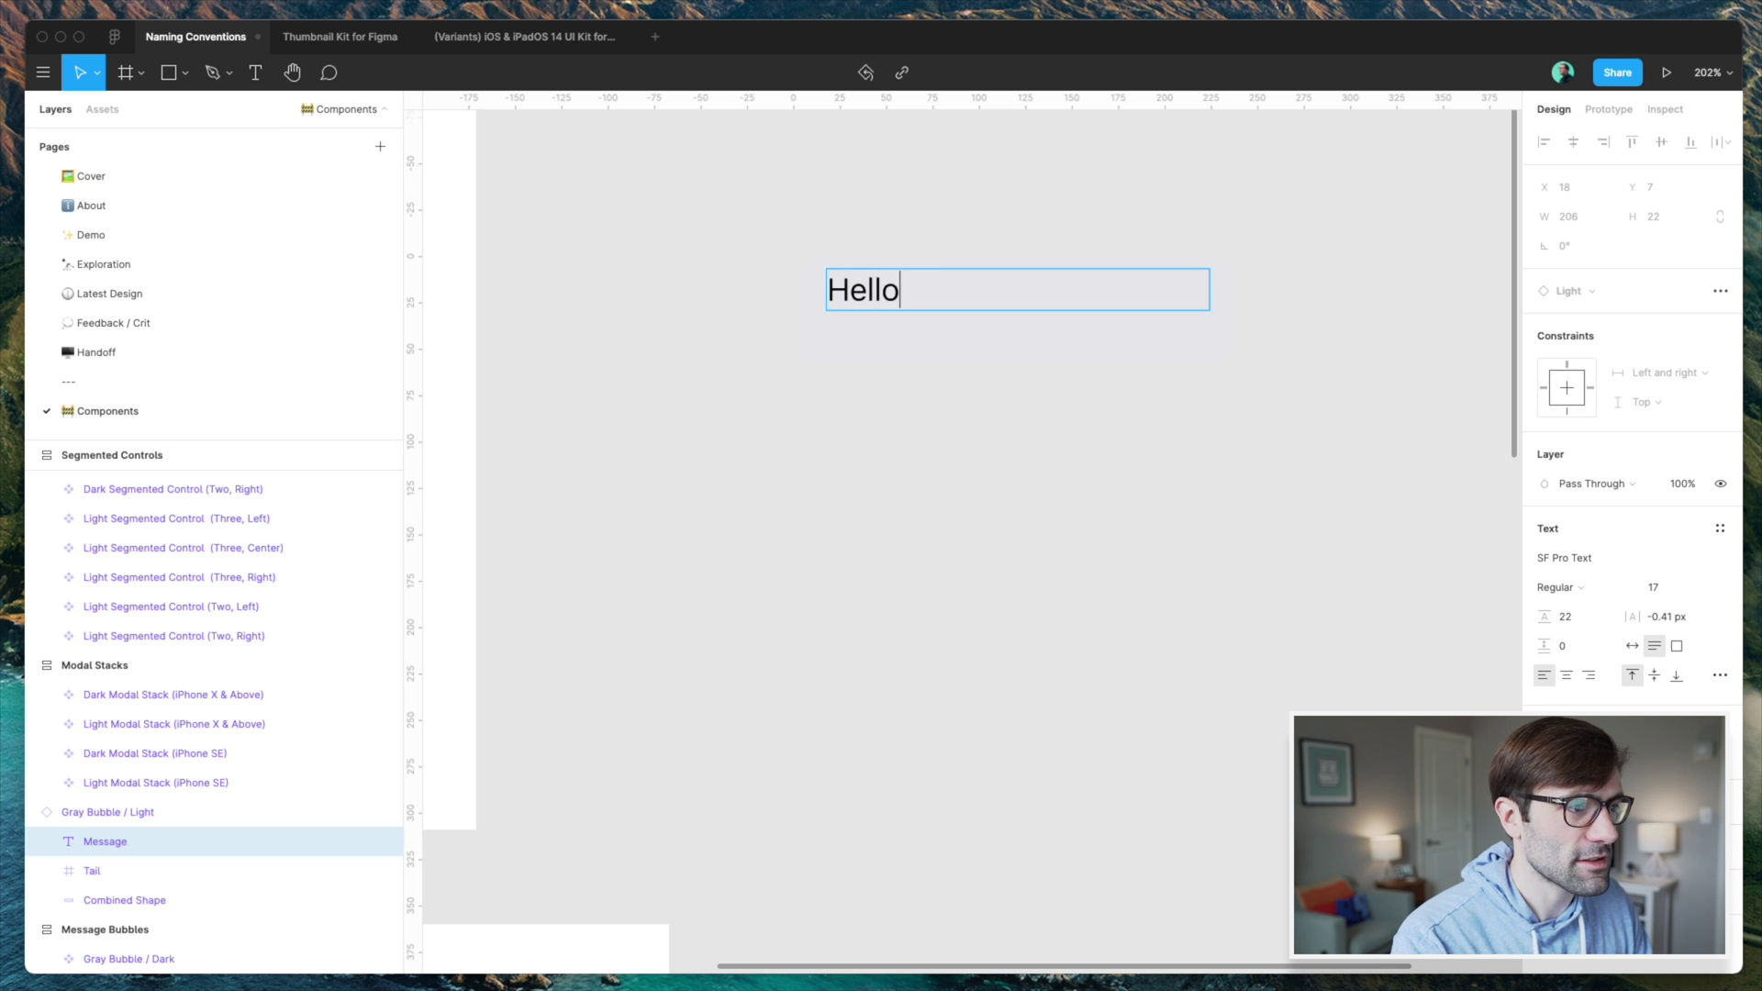
type("!")
left_click(1054, 401)
left_click(995, 422)
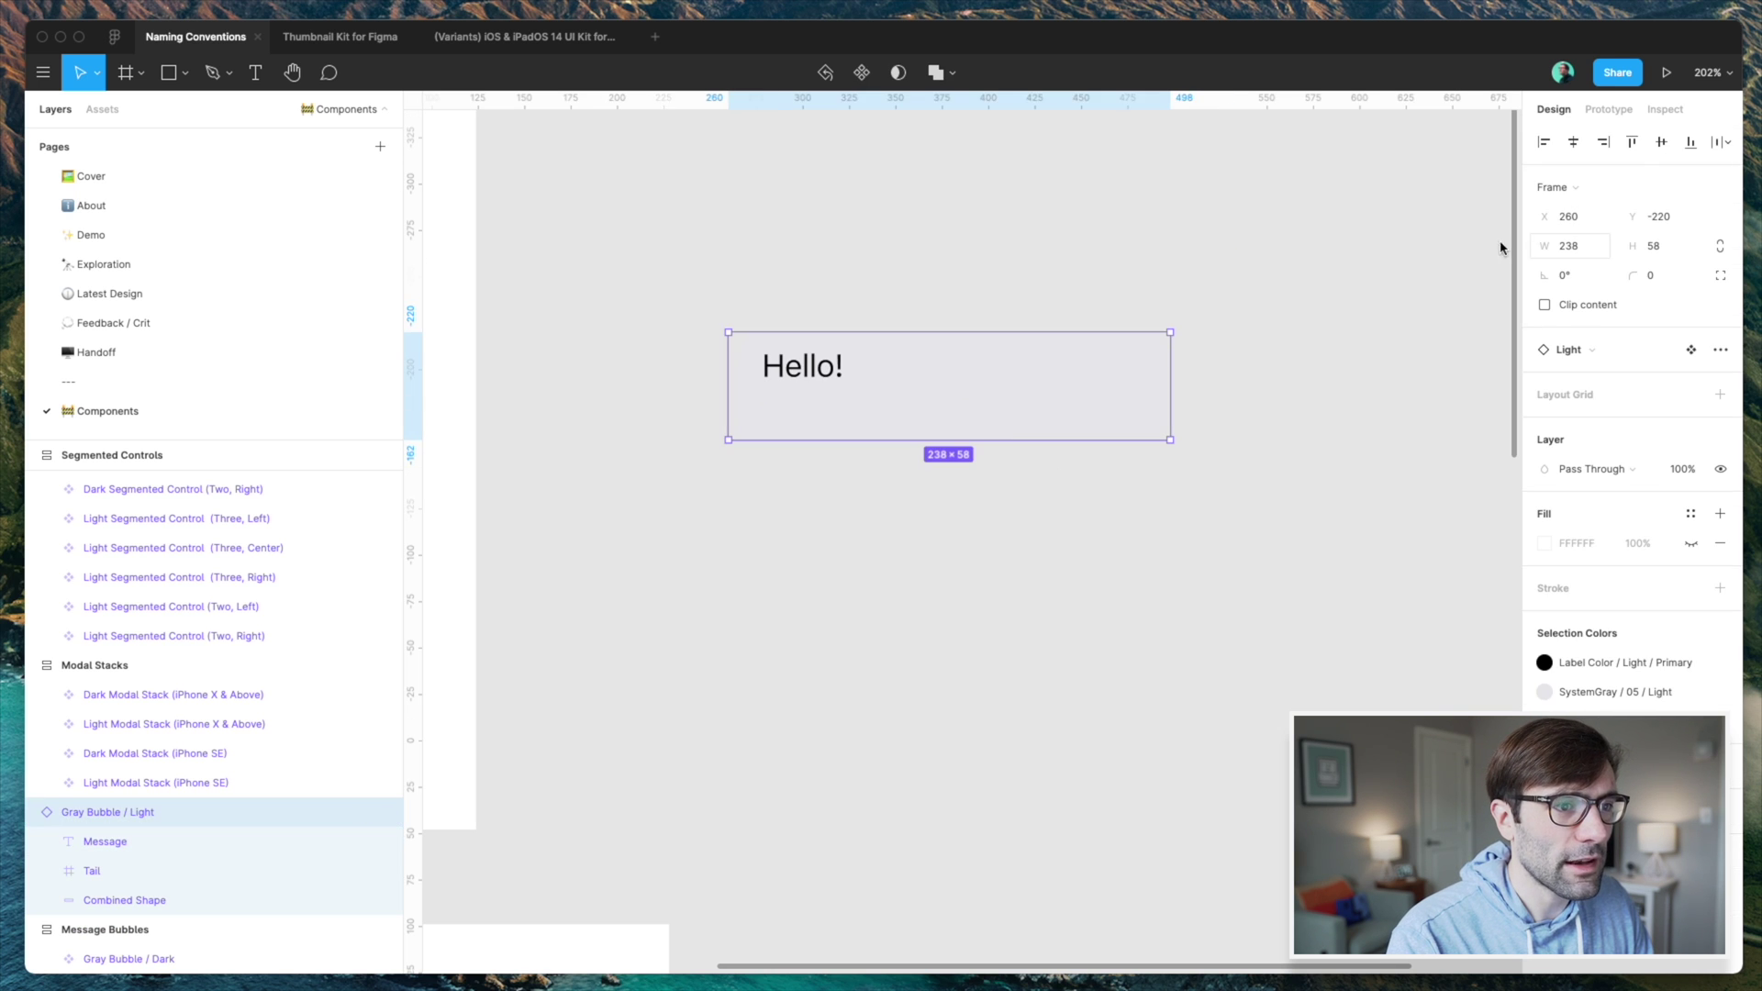
- Darken the canvas background to the gray AEAEAE
key("Escape")
left_click(1545, 179)
left_click_drag(1322, 262, 1277, 286)
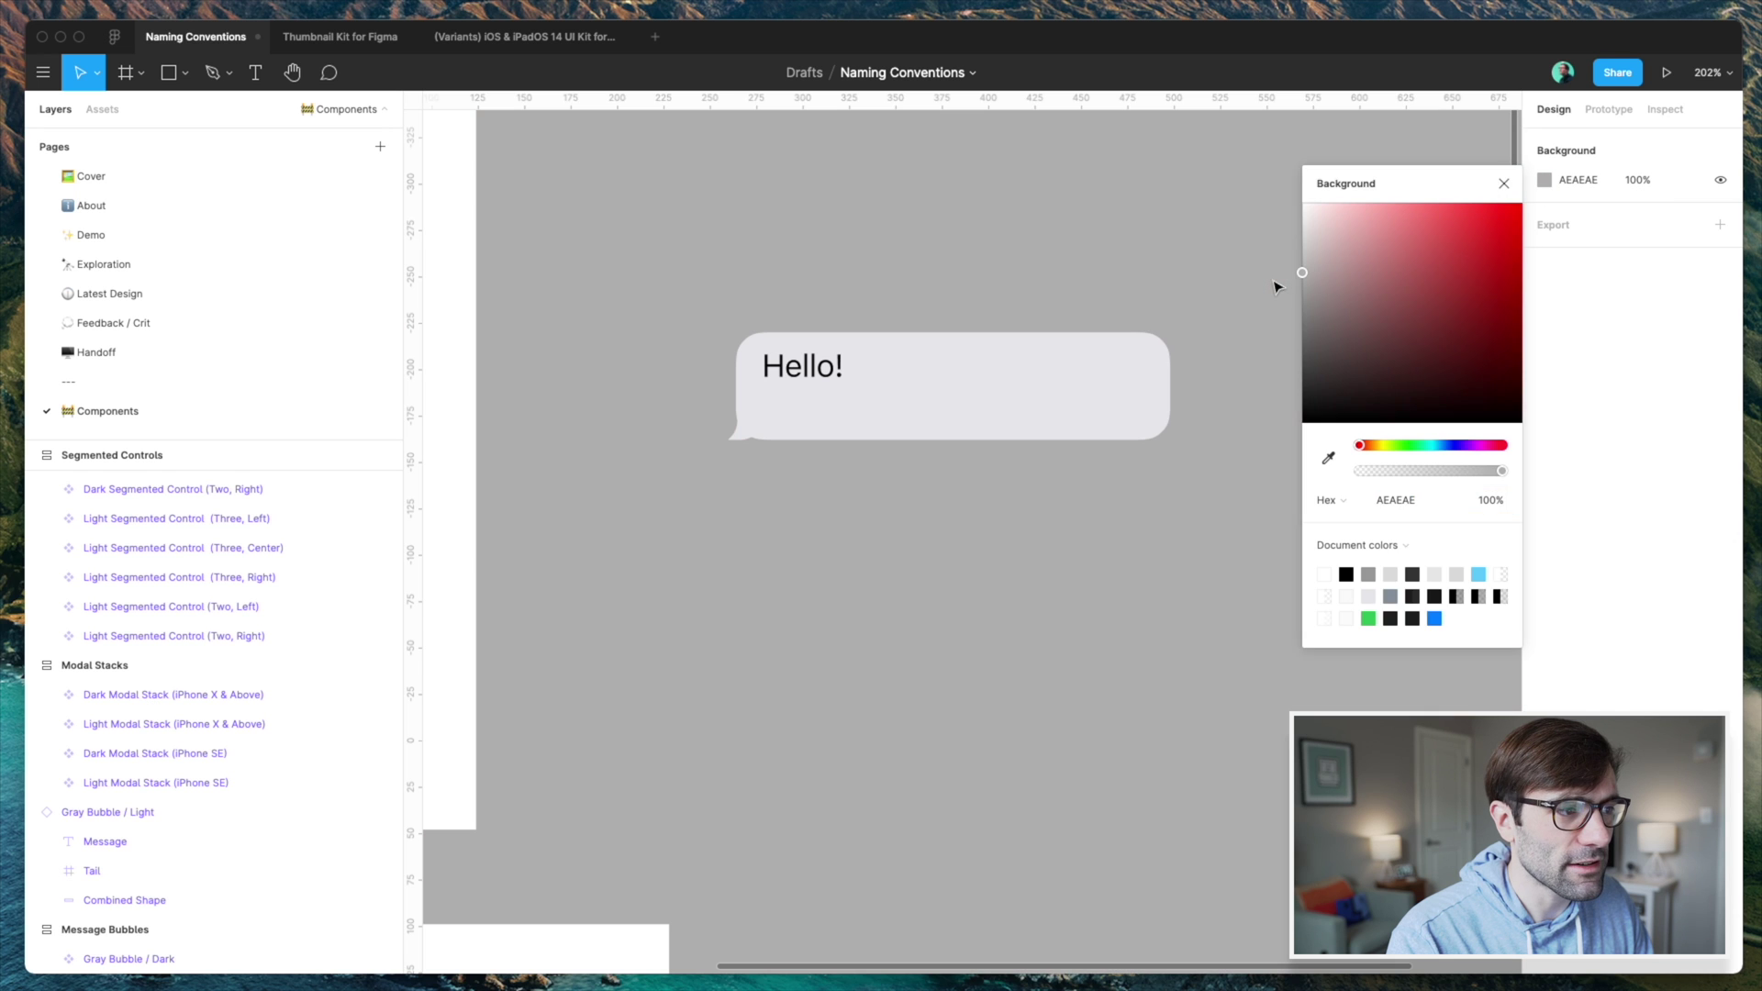
key("Escape")
- Swap the "Hello!" bubble instance to Gray Bubble / Dark, followed by Blue Bubble / Dark
left_click(1028, 379)
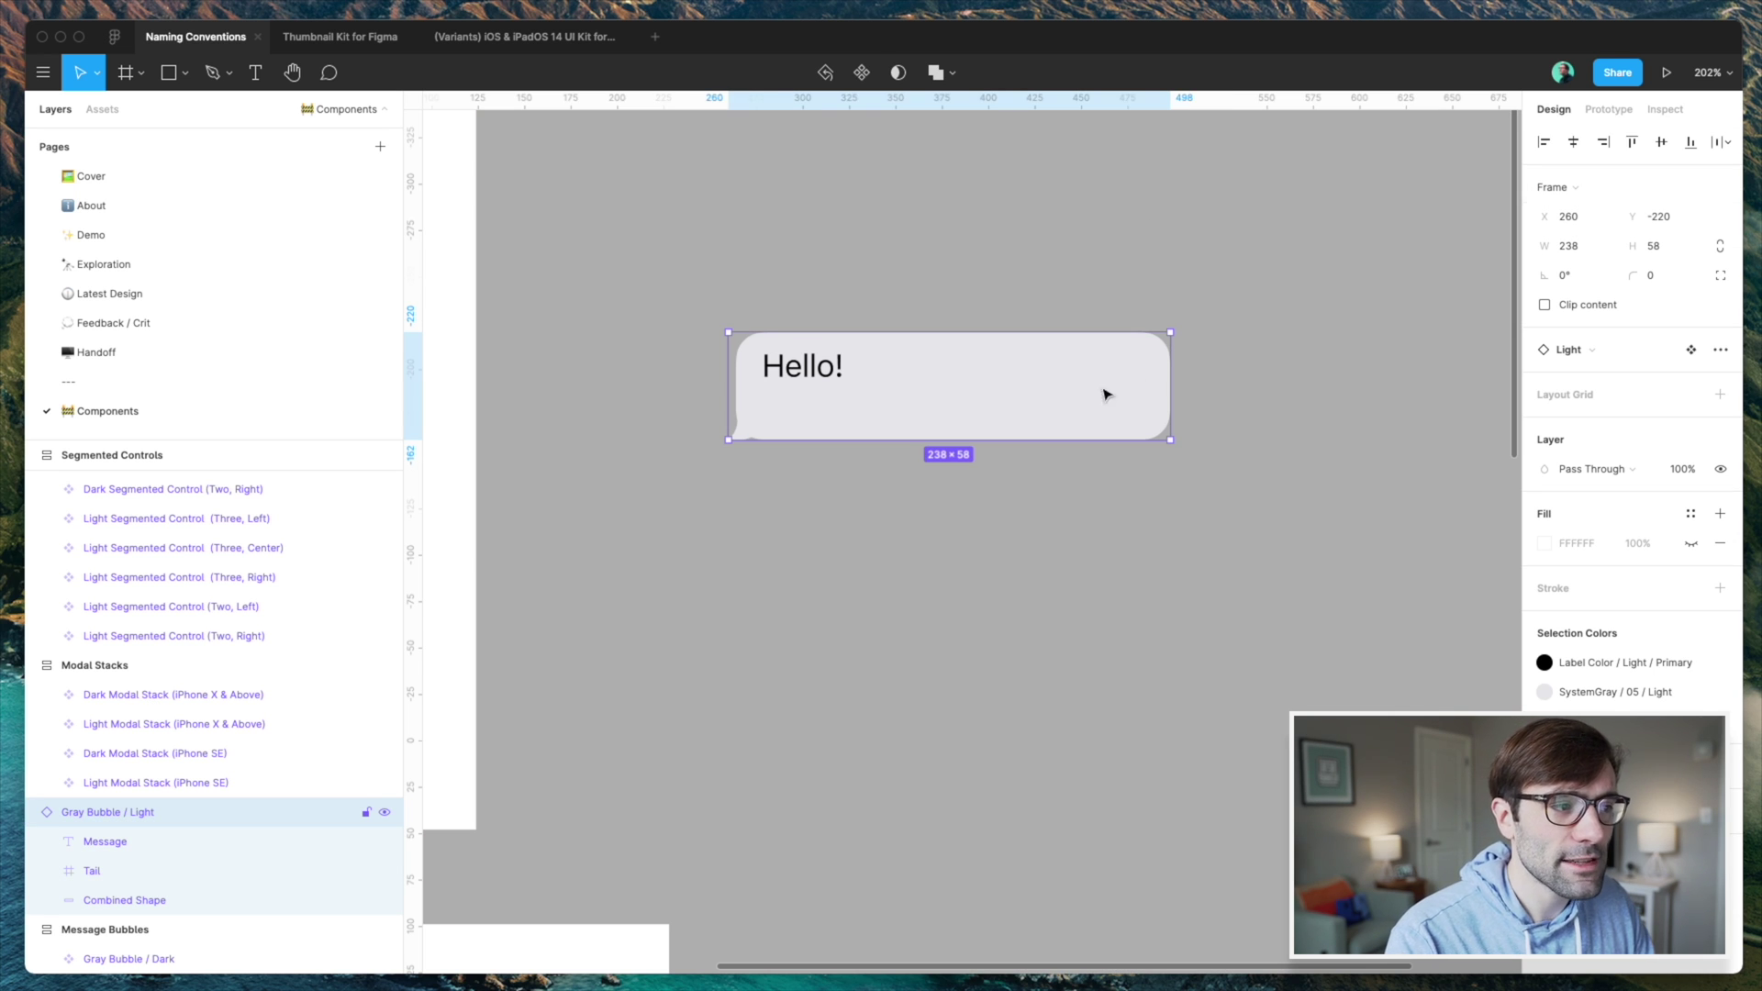
left_click(1608, 350)
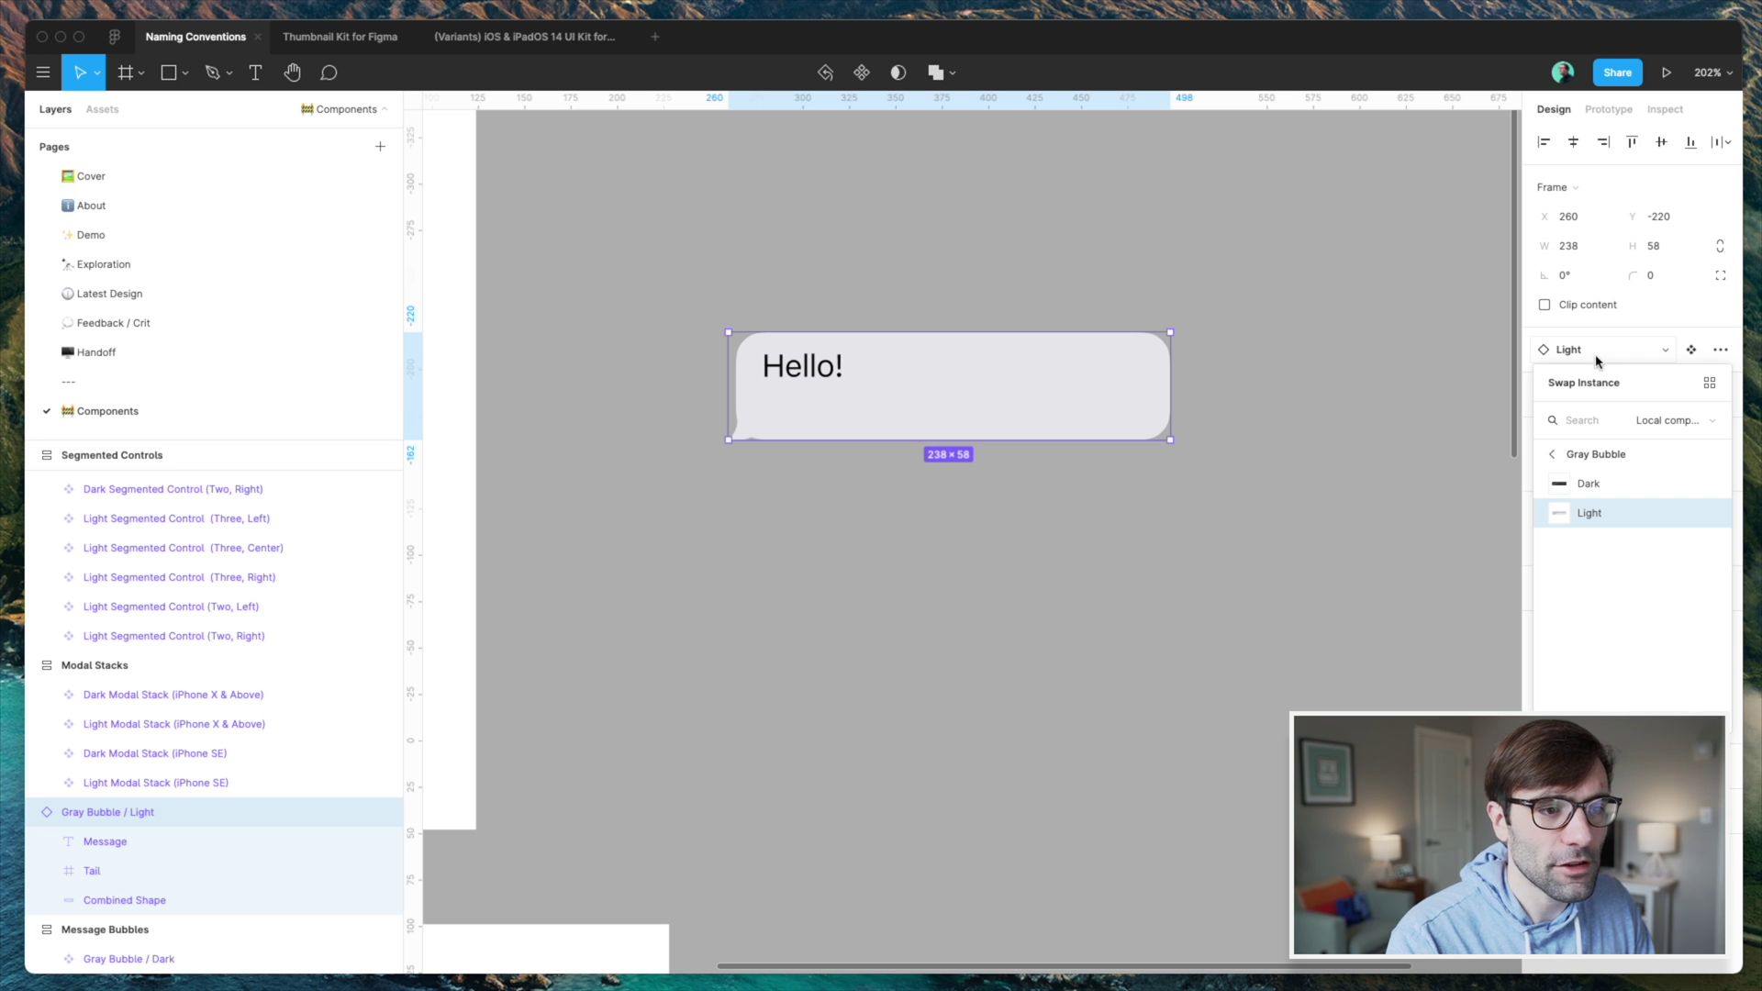
left_click(1651, 487)
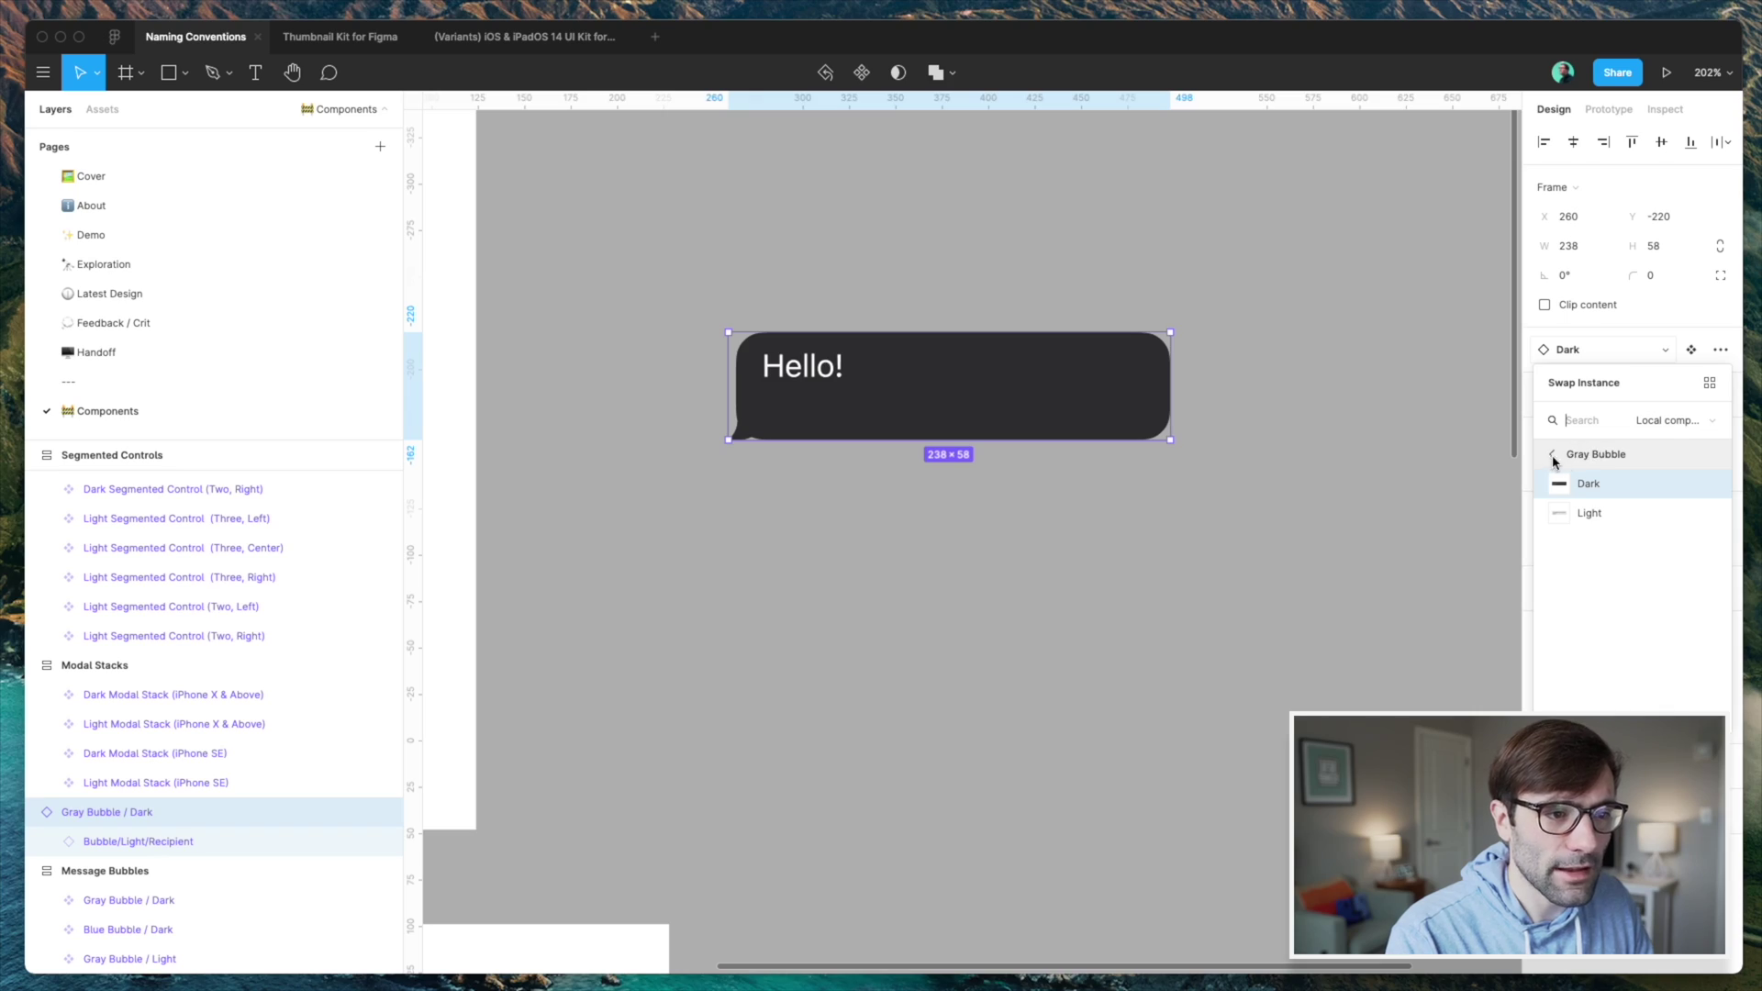
left_click(1553, 454)
left_click(1573, 482)
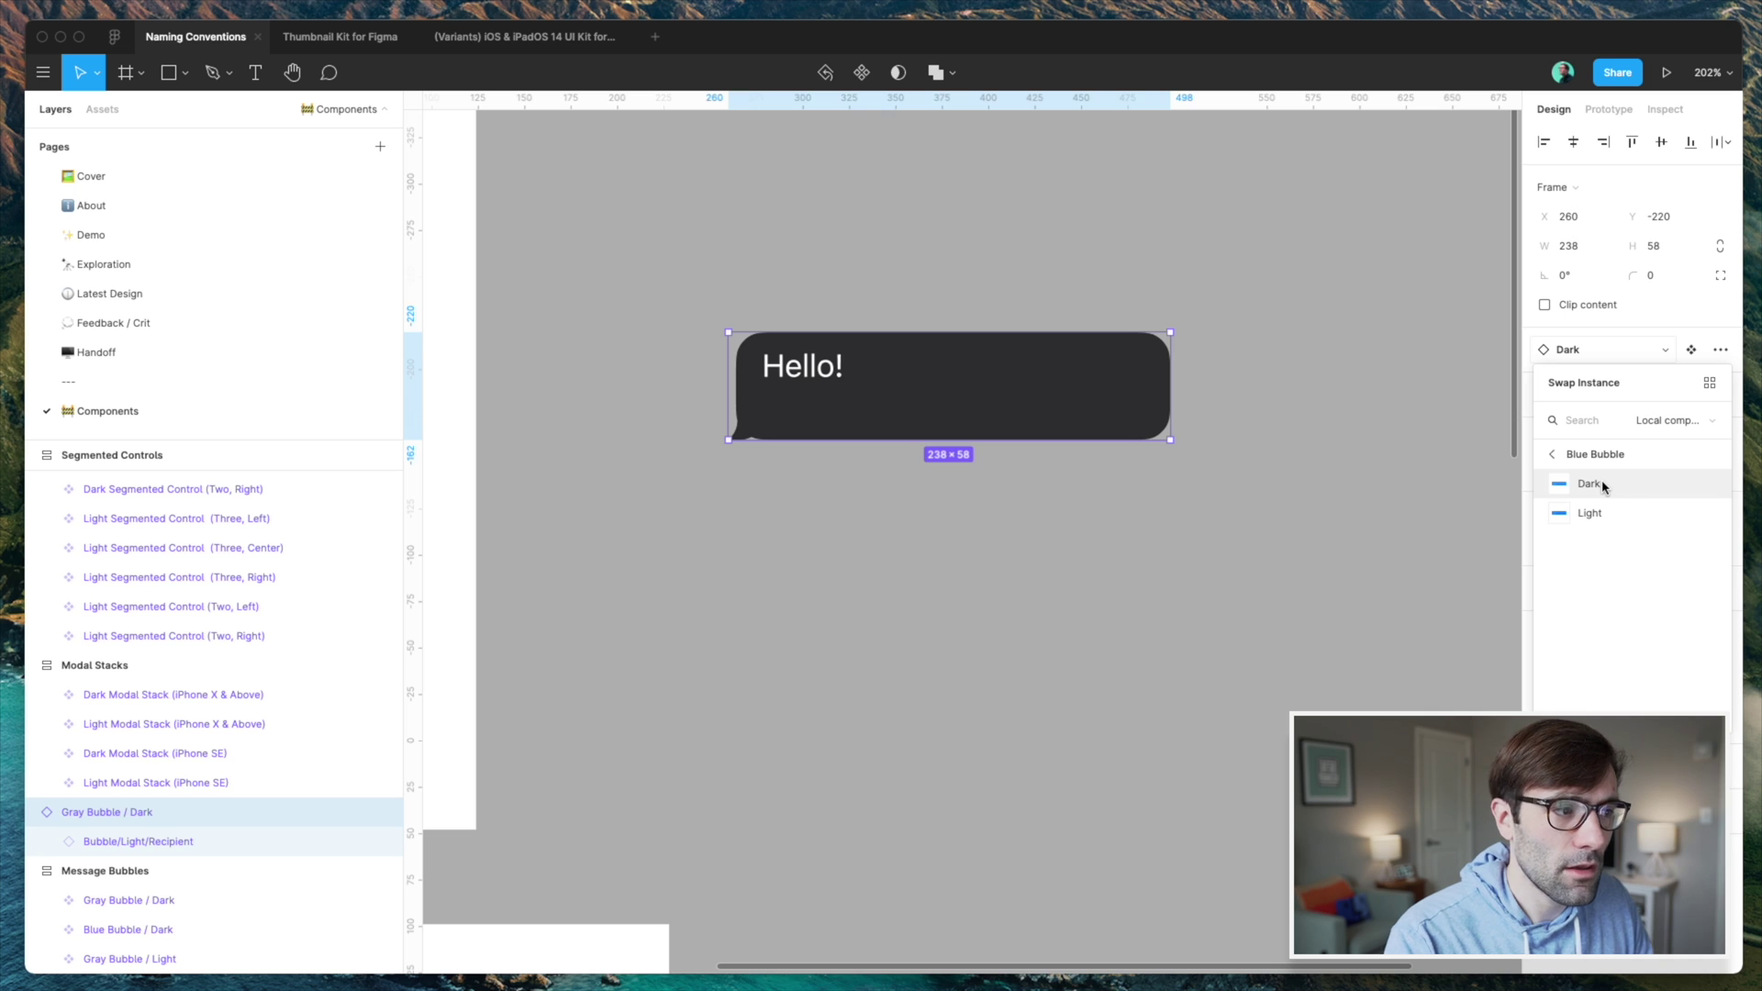
left_click(1604, 487)
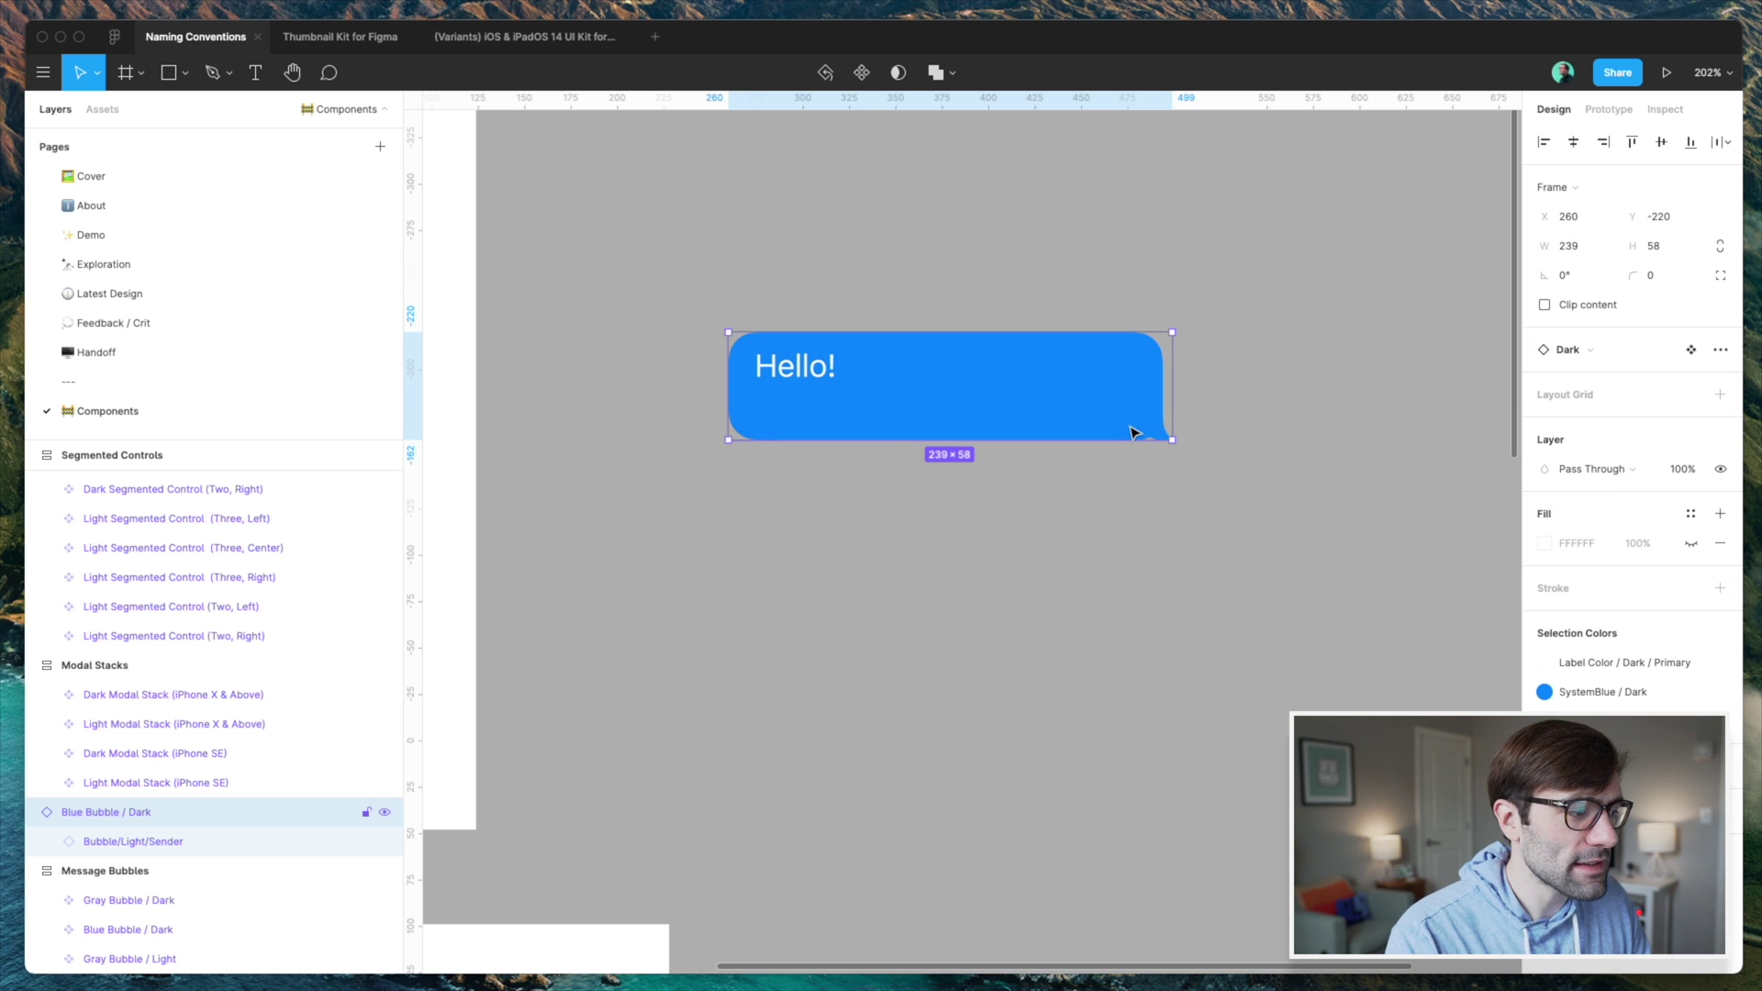
- Expand the nested layers of the loose Blue Bubble / Dark instance and check the name of its Message text layer
left_click(46, 841)
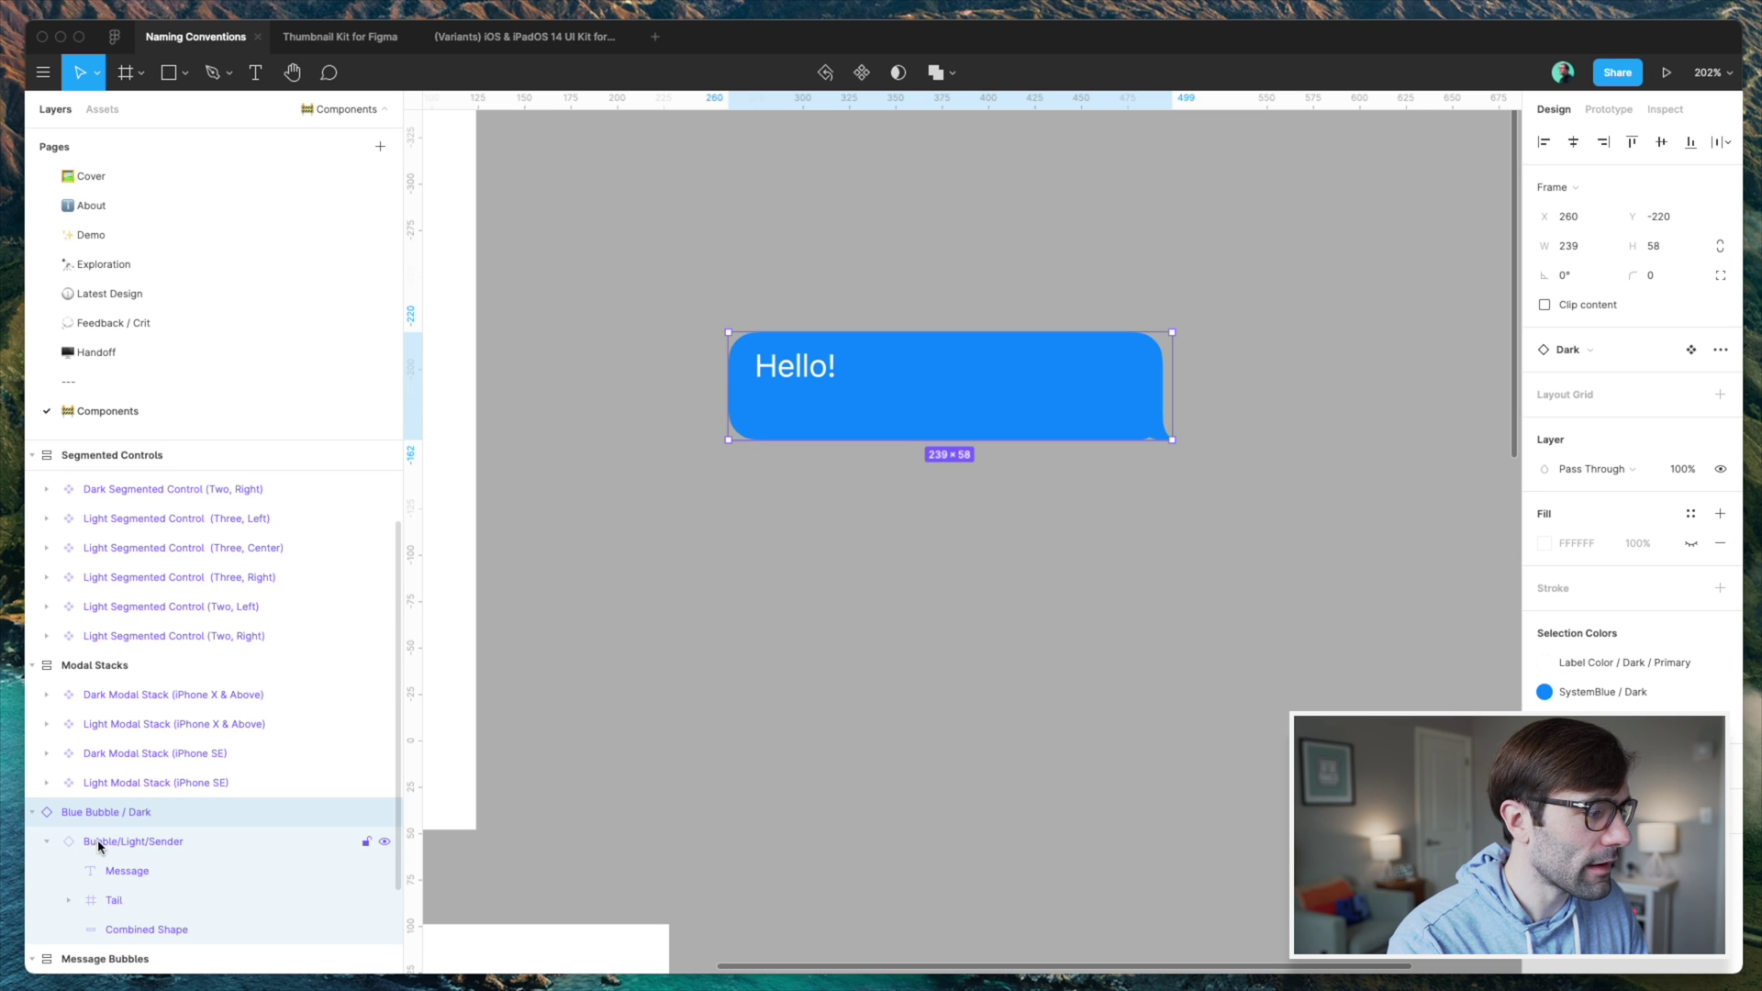
scroll(129, 826, "down", 3)
left_click(170, 753)
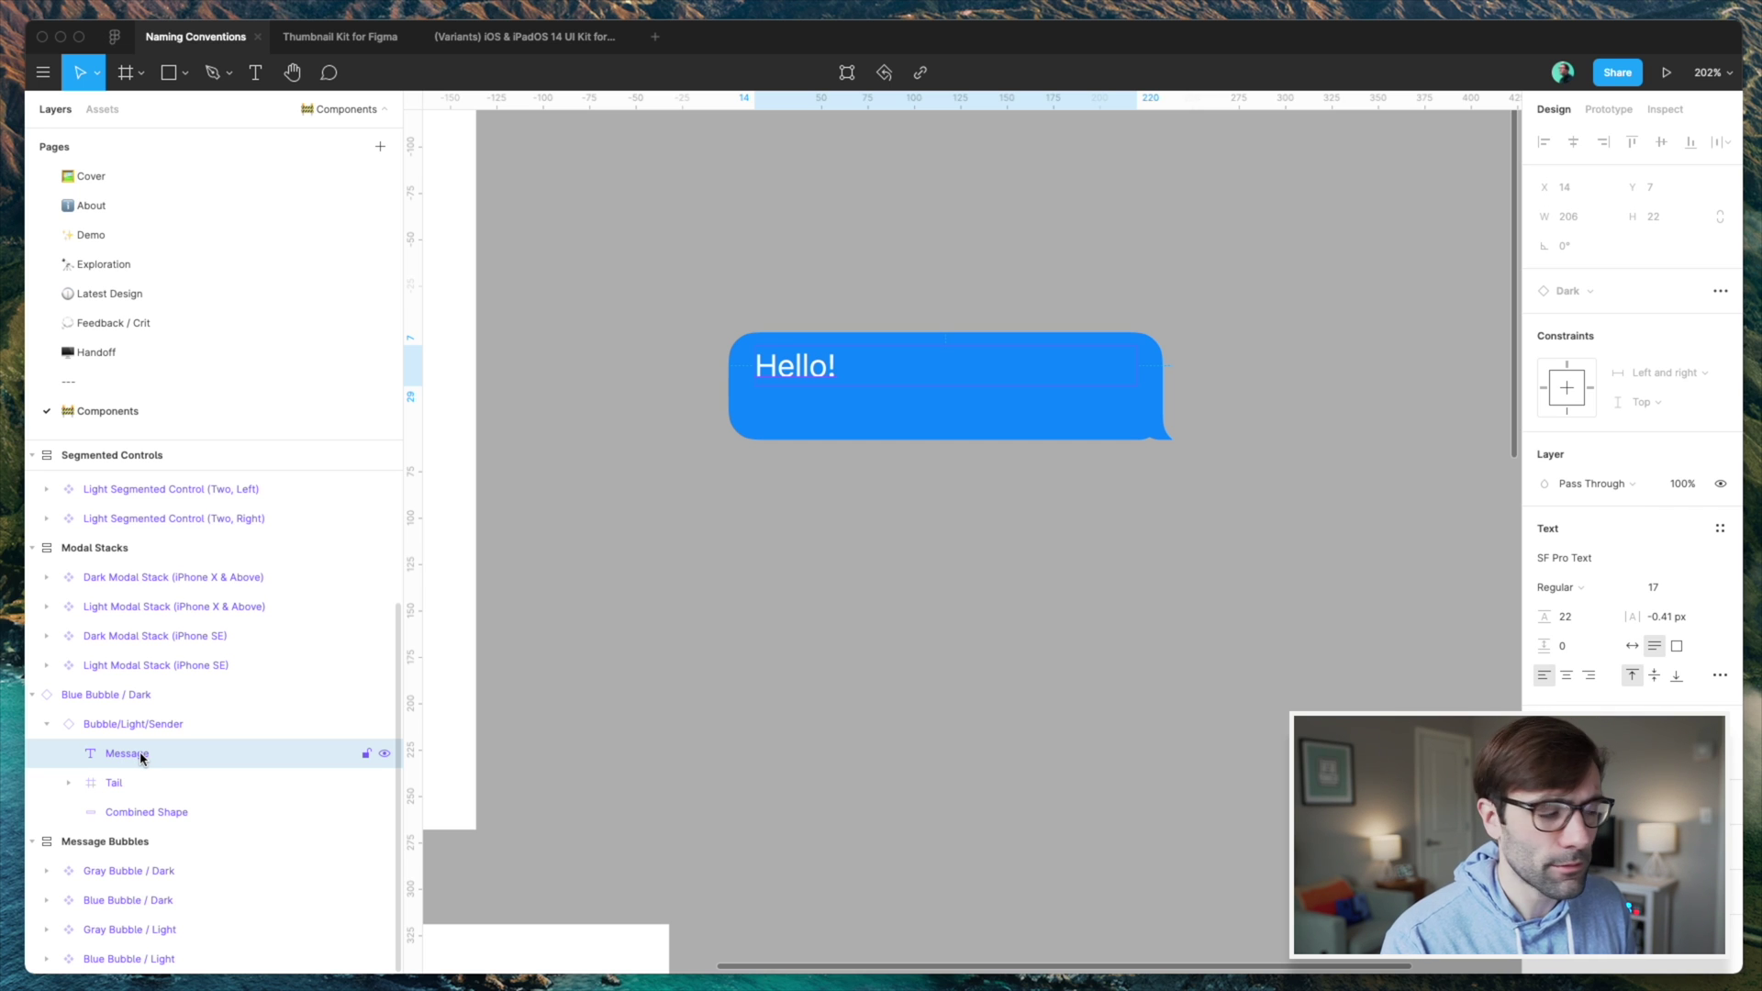
double_click(139, 758)
key("Return")
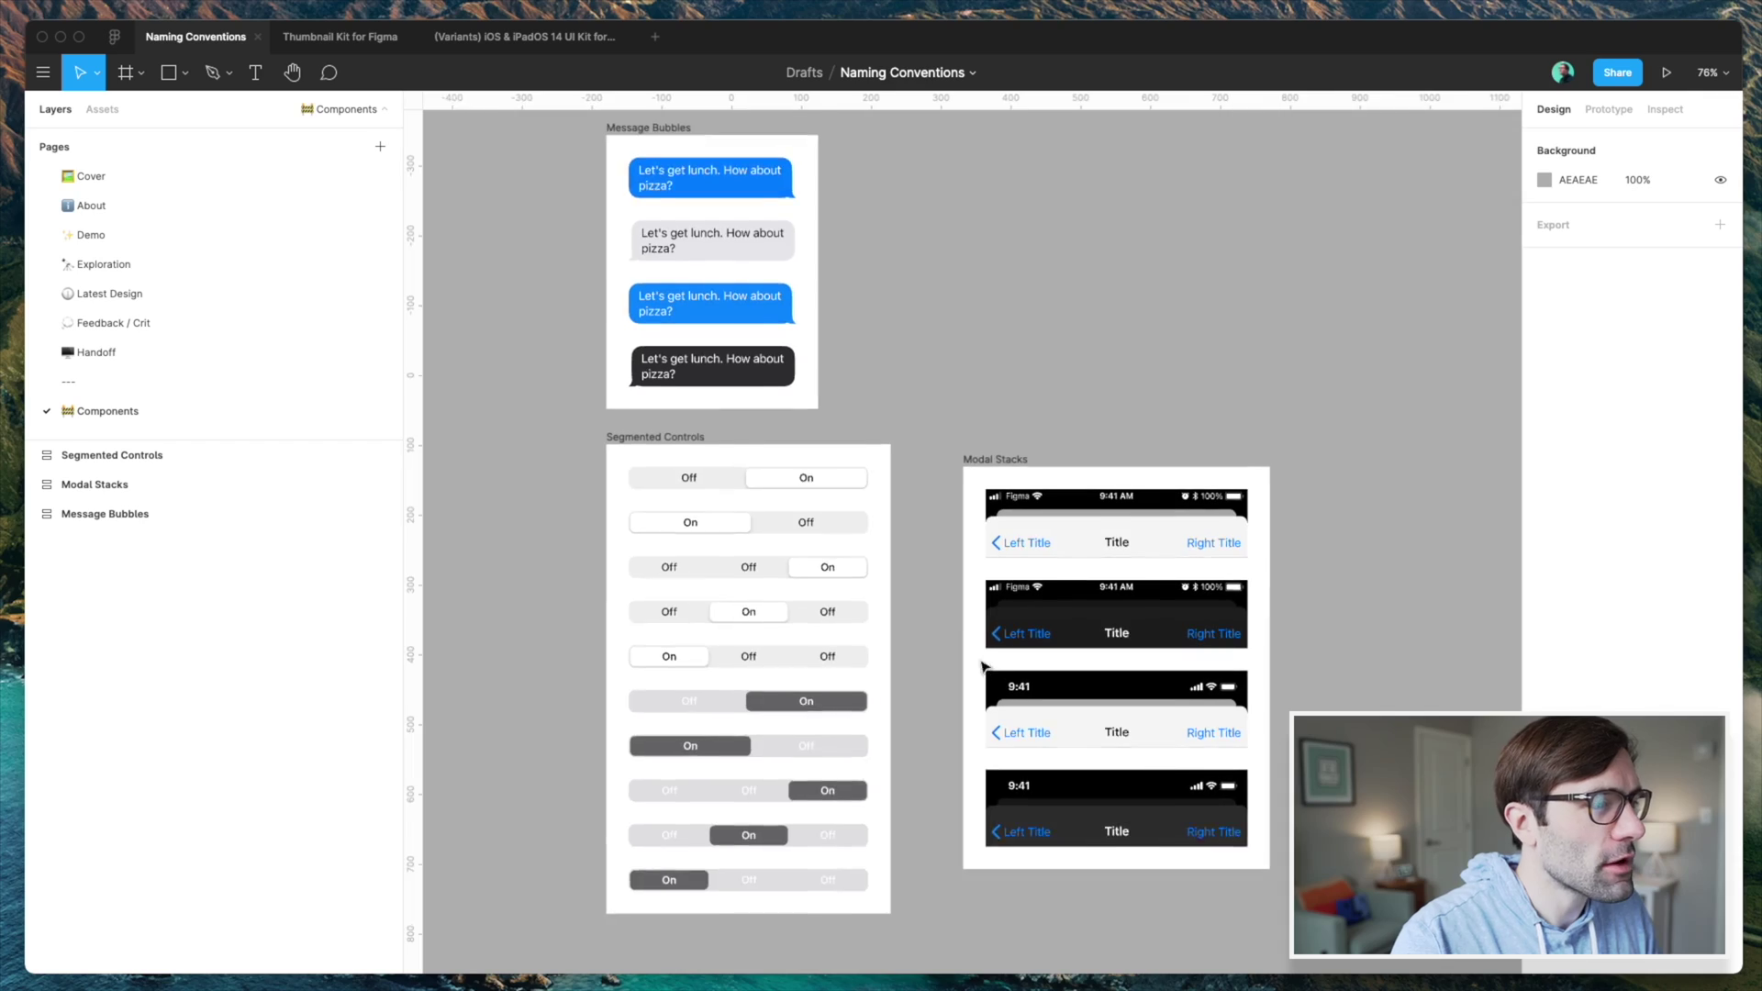
- Examine the components in the Segmented Controls frame and how their group is listed among the local assets
scroll(908, 587, "down", 3)
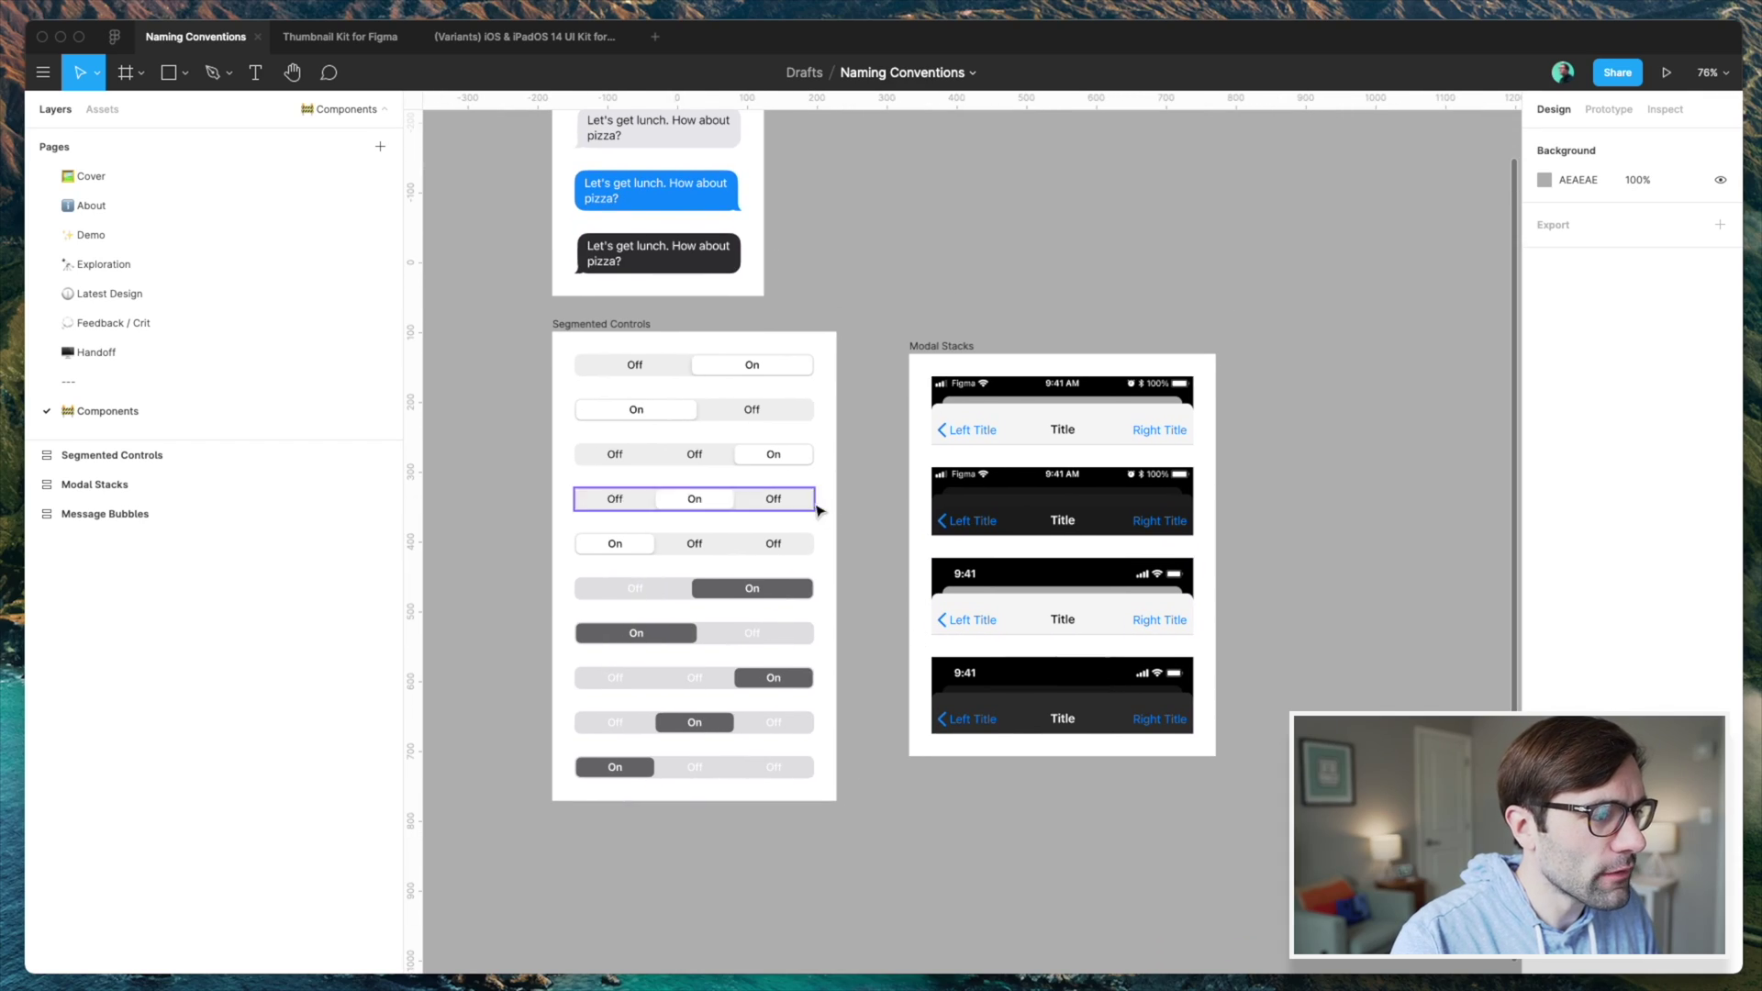
left_click(747, 369)
left_click(854, 459)
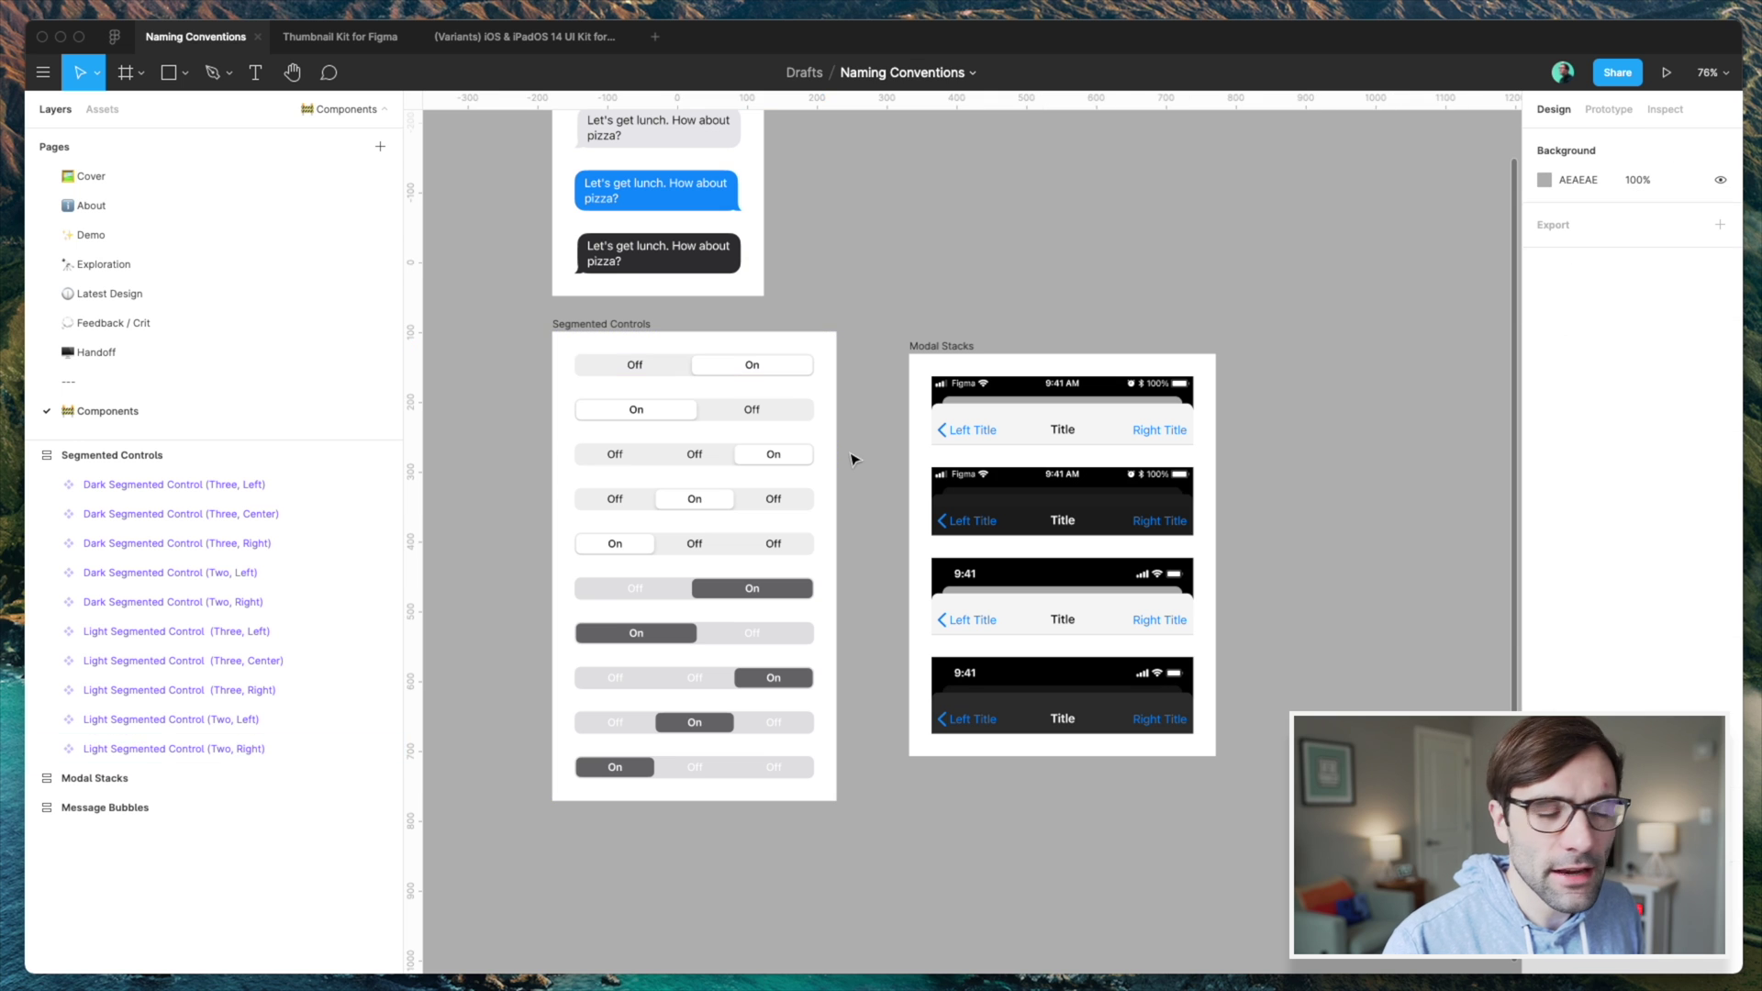
left_click(697, 367)
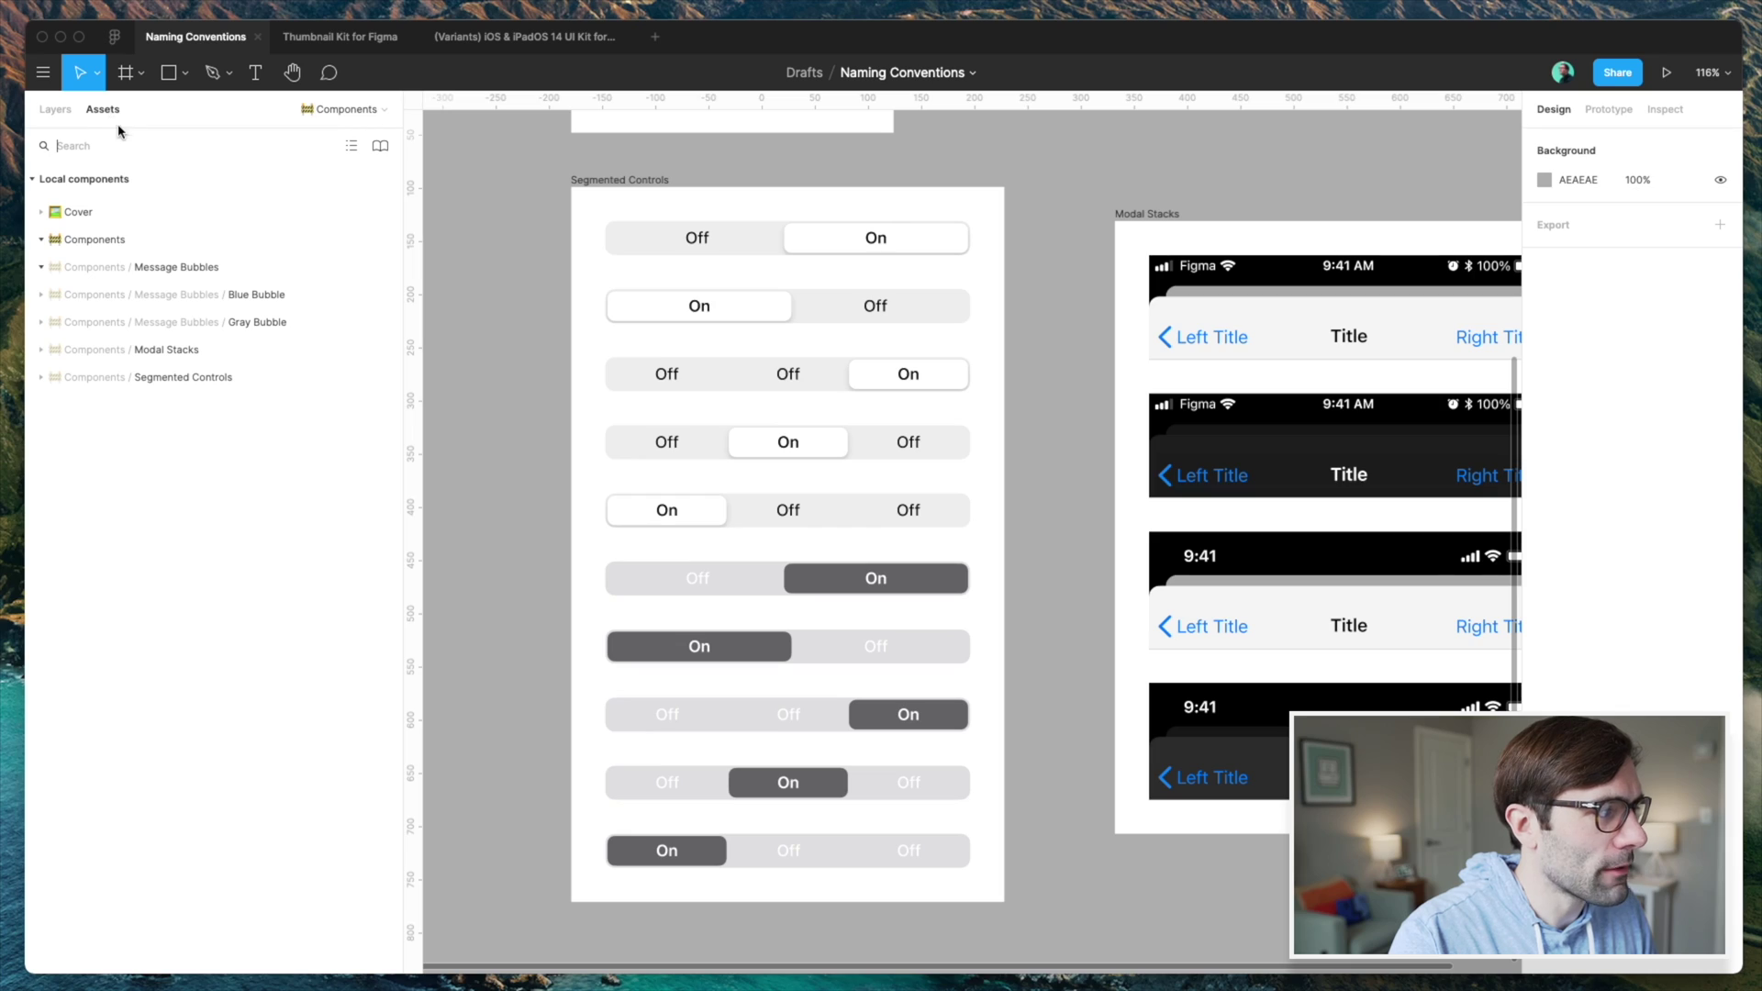
left_click(228, 388)
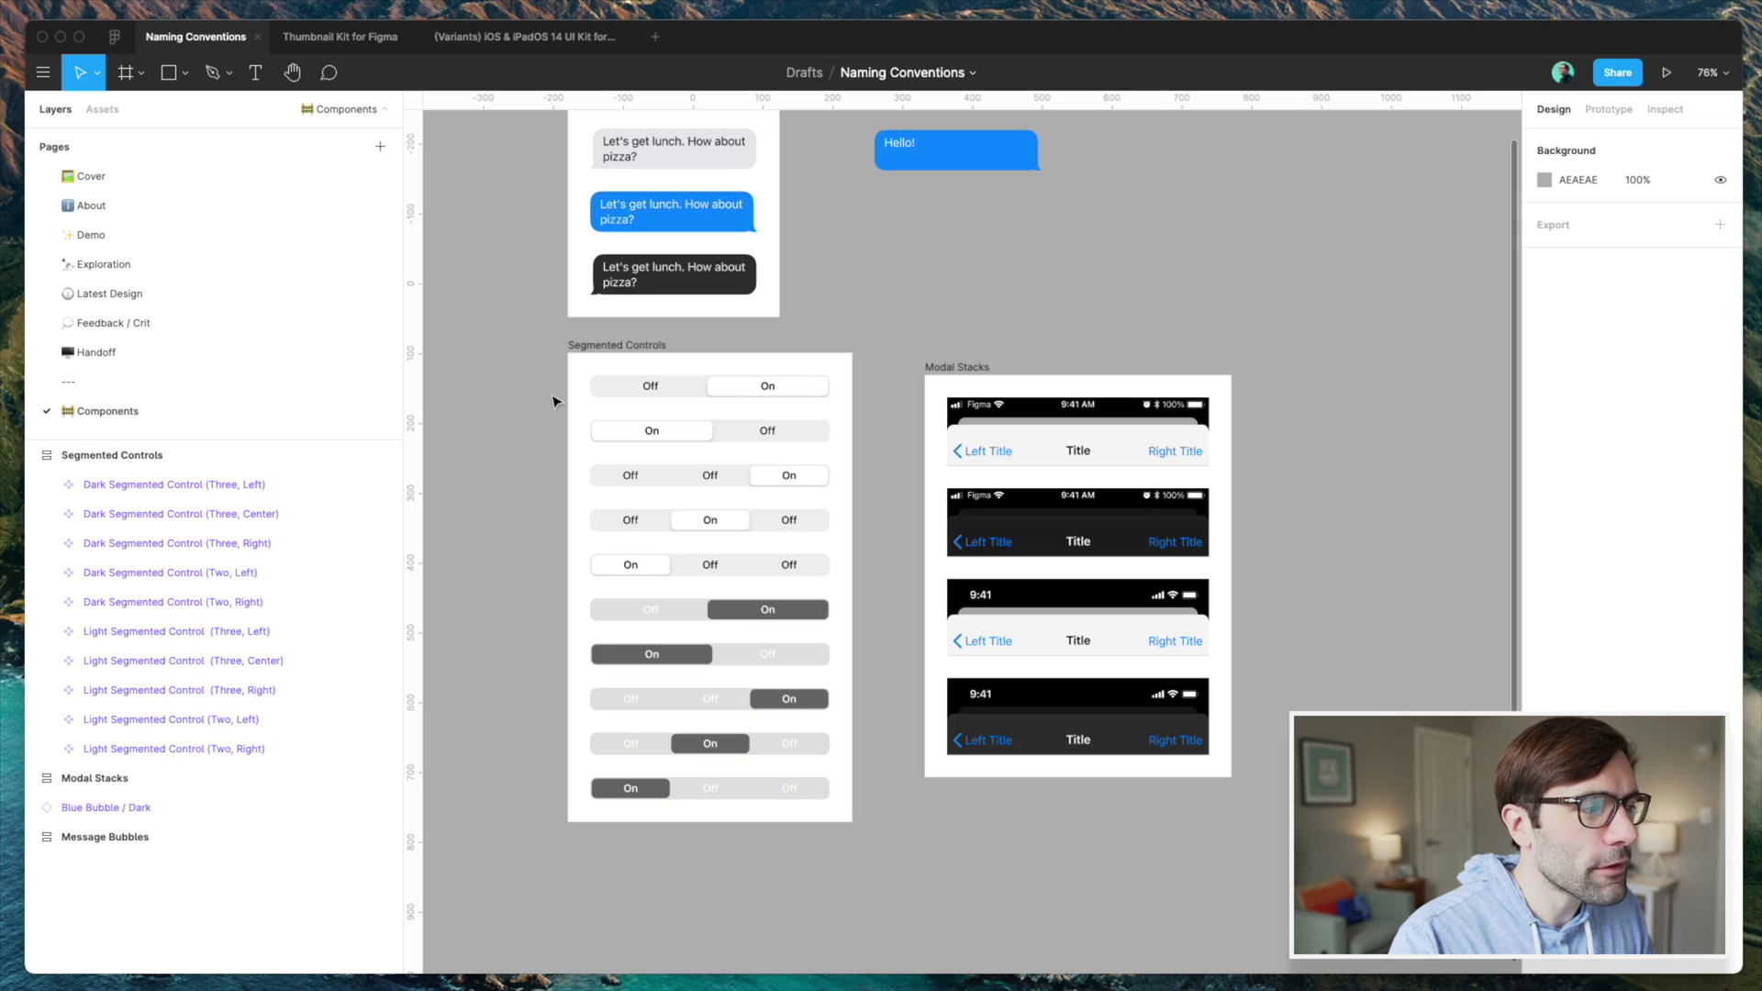
- Bulk-rename the five light segmented control components as "Light /"
left_click(700, 397)
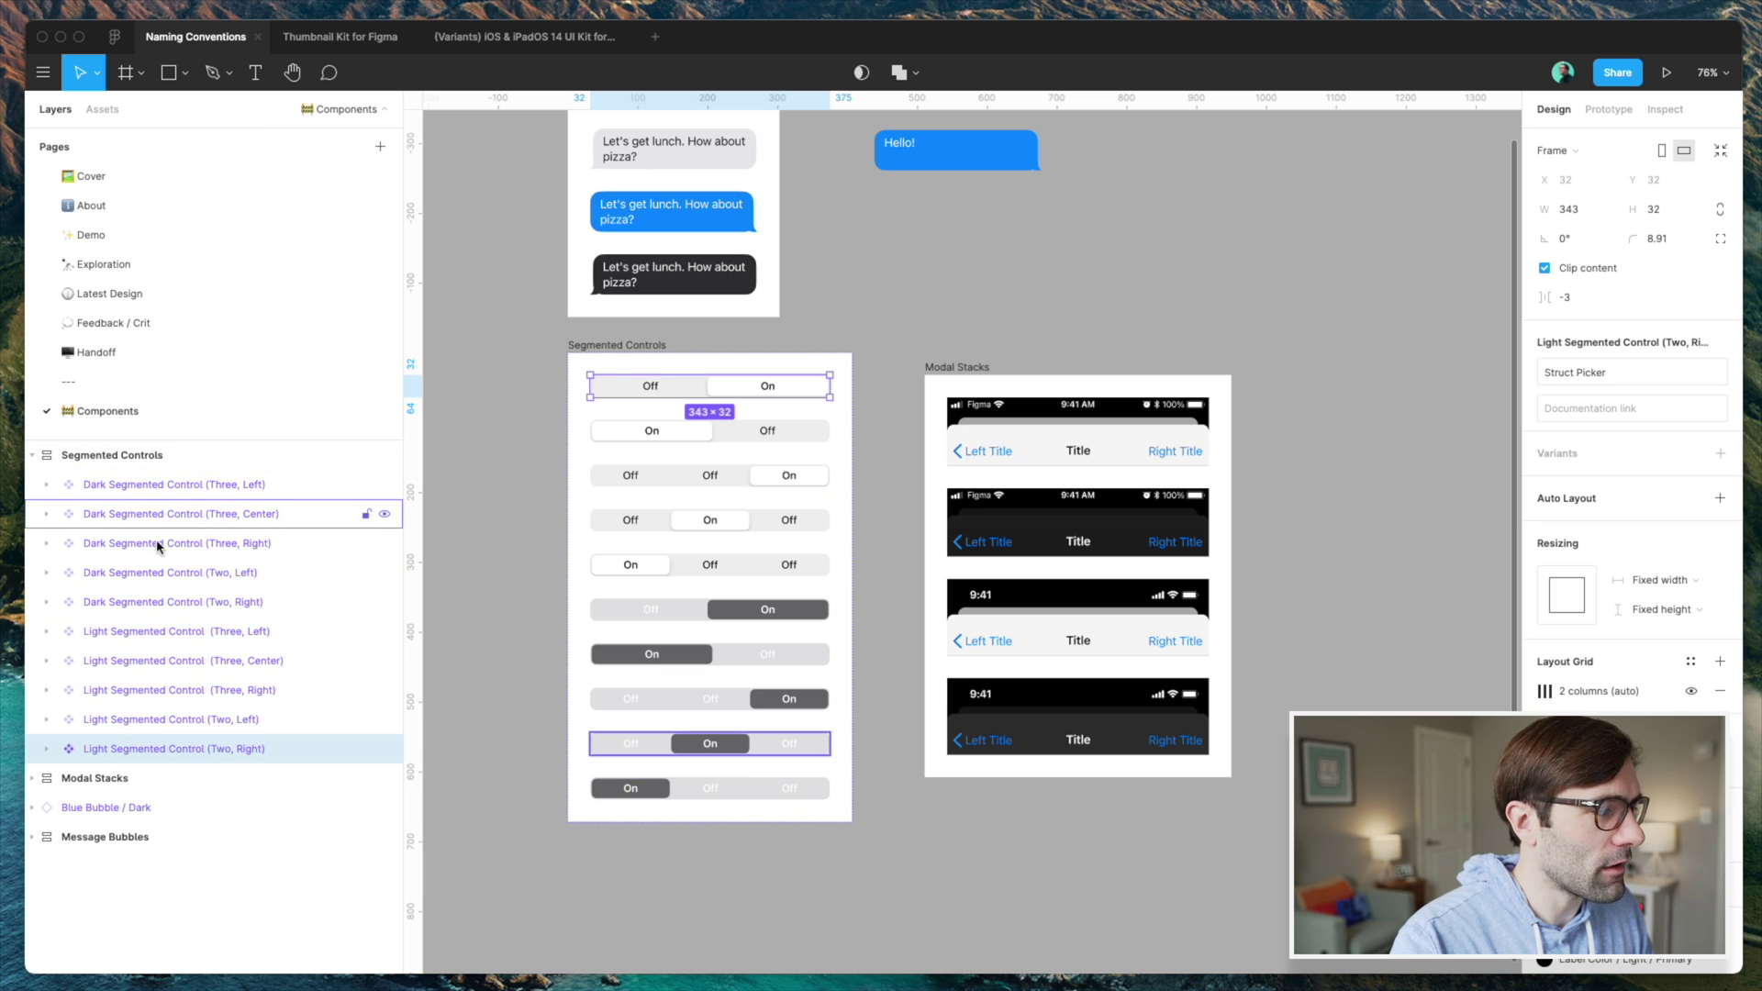
left_click(153, 629, "shift")
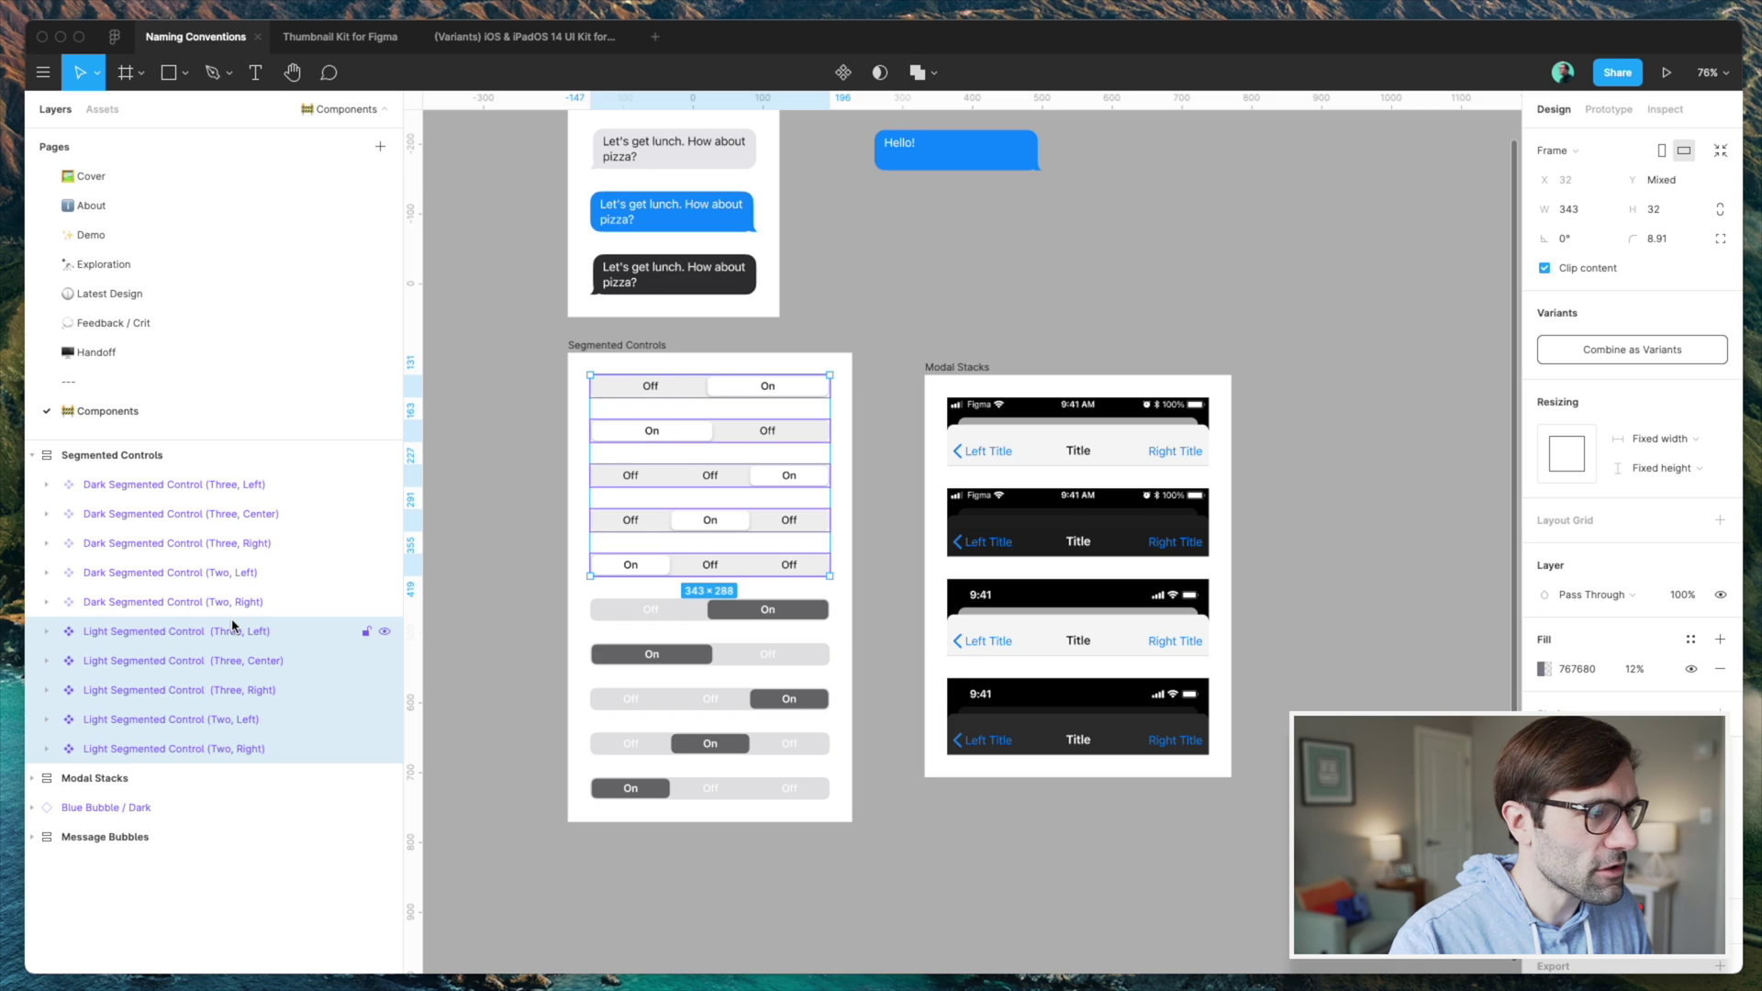
key("super+r")
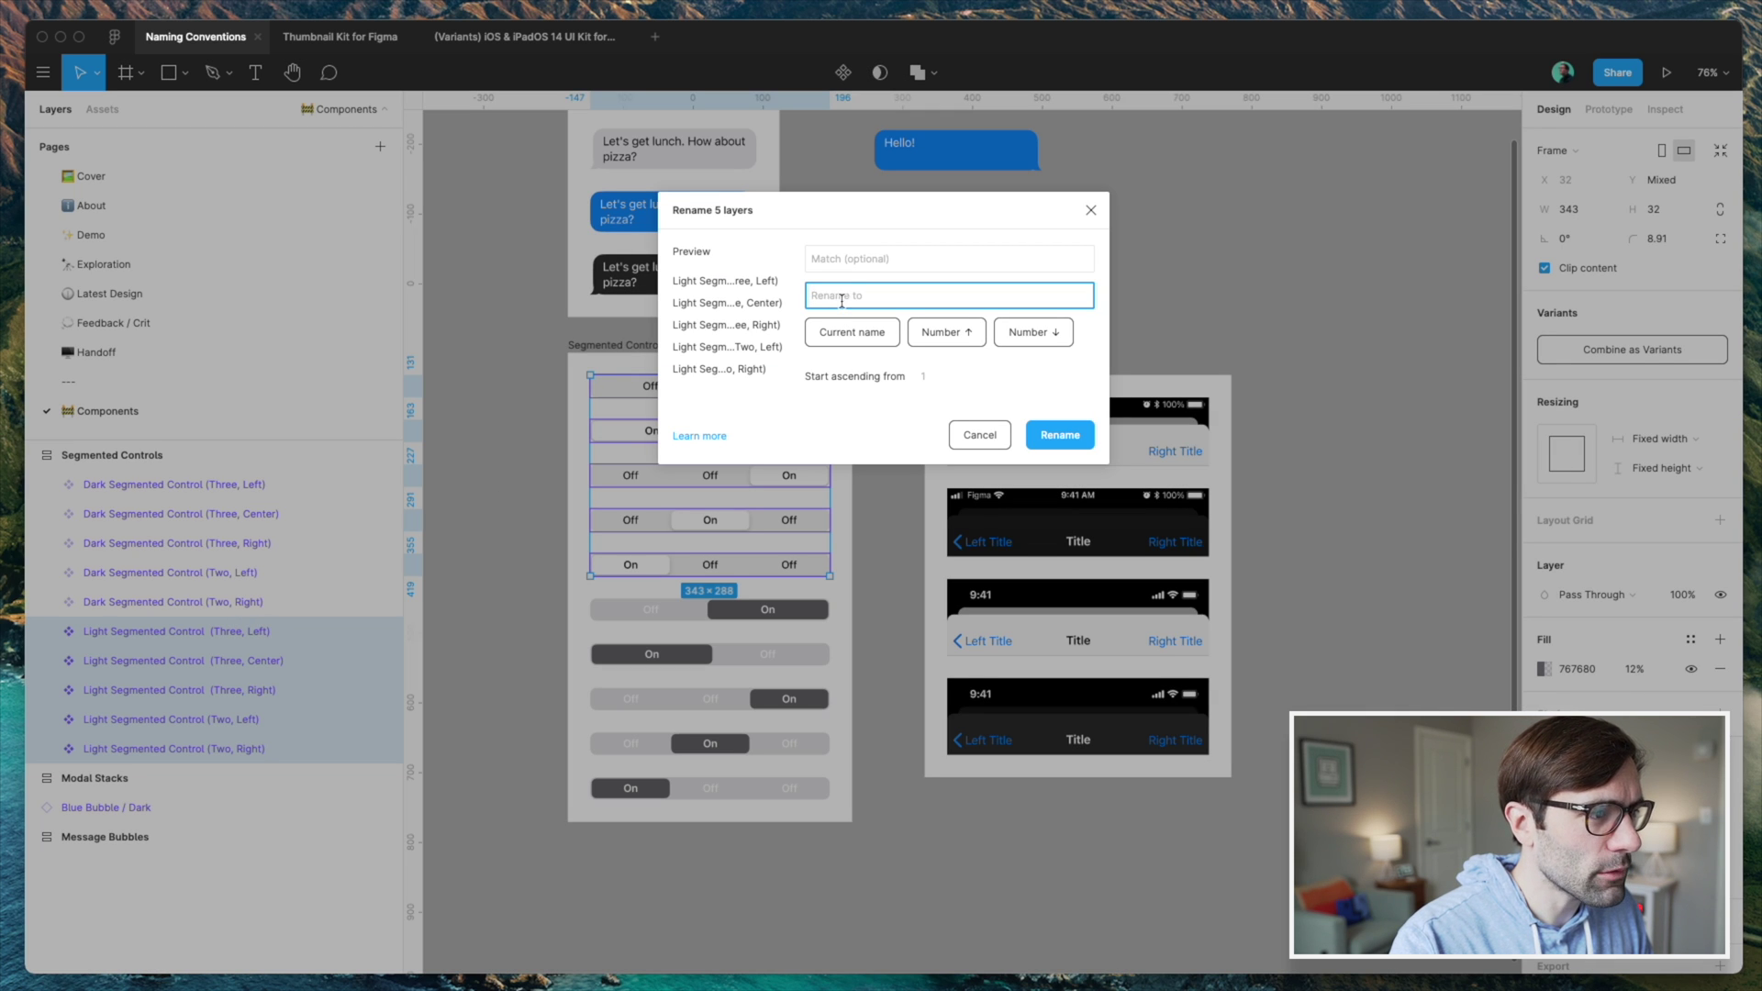
type("Light")
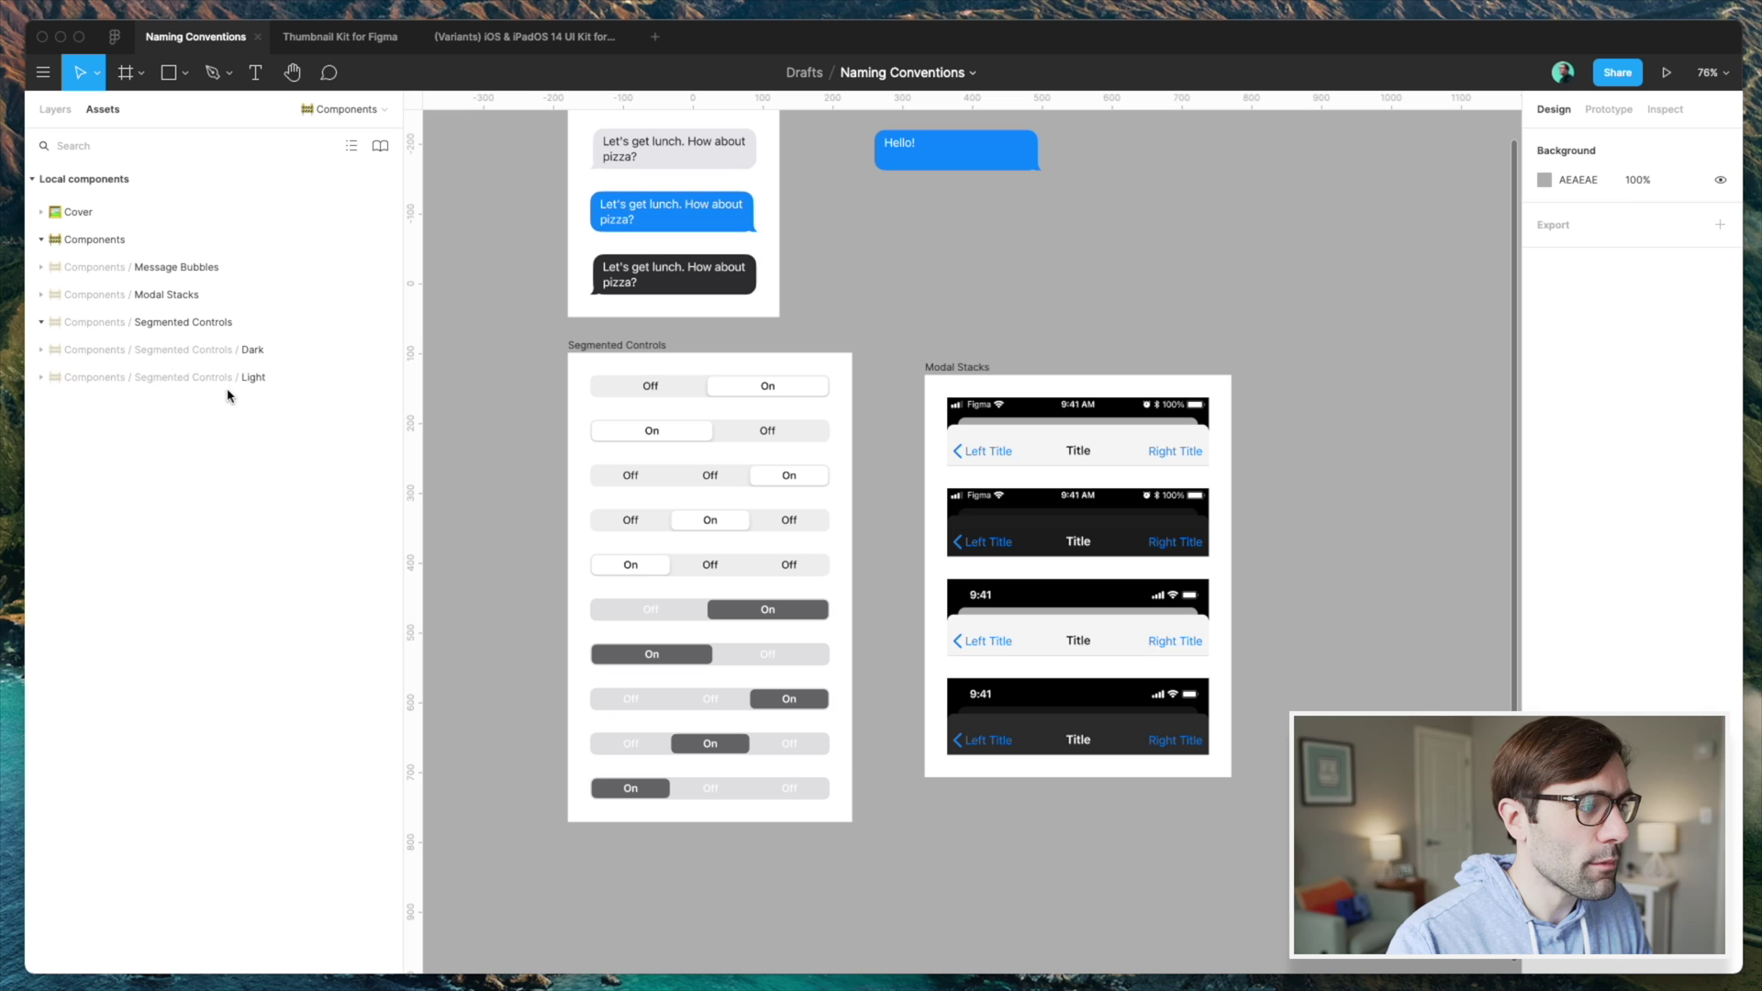
- Place an instance of the light three-option segmented control with its first option on above the Modal Stacks frame
left_click(230, 381)
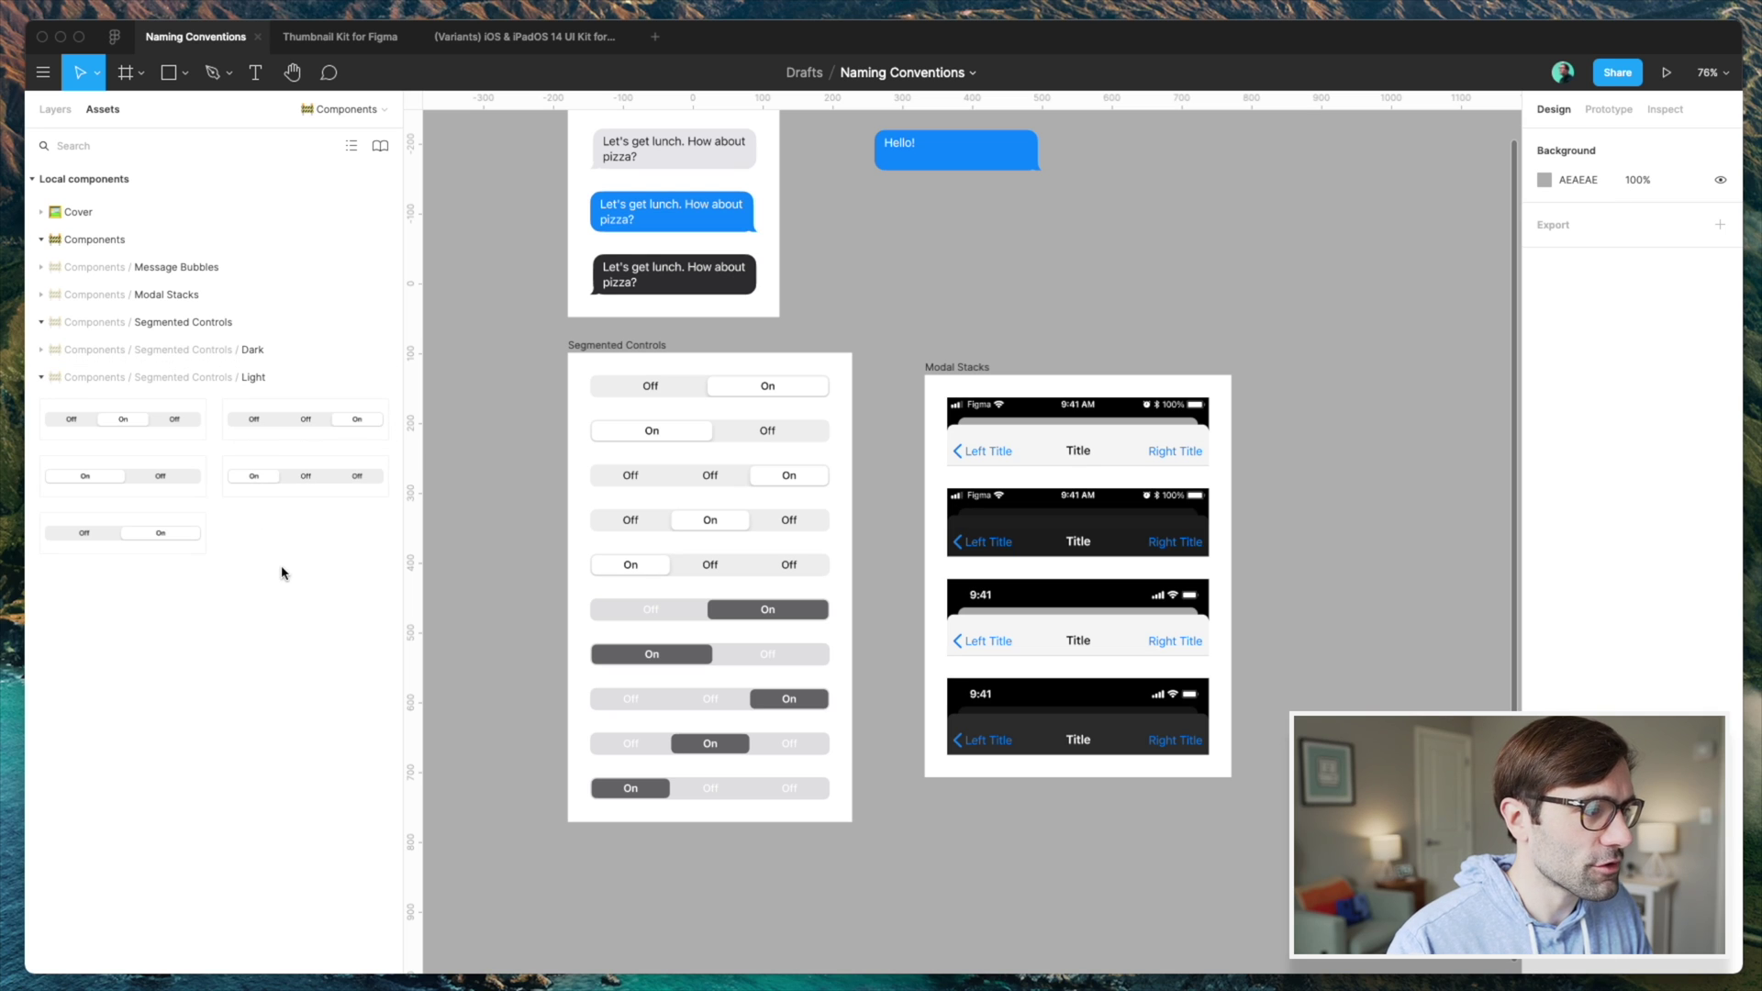
left_click_drag(289, 477, 911, 267)
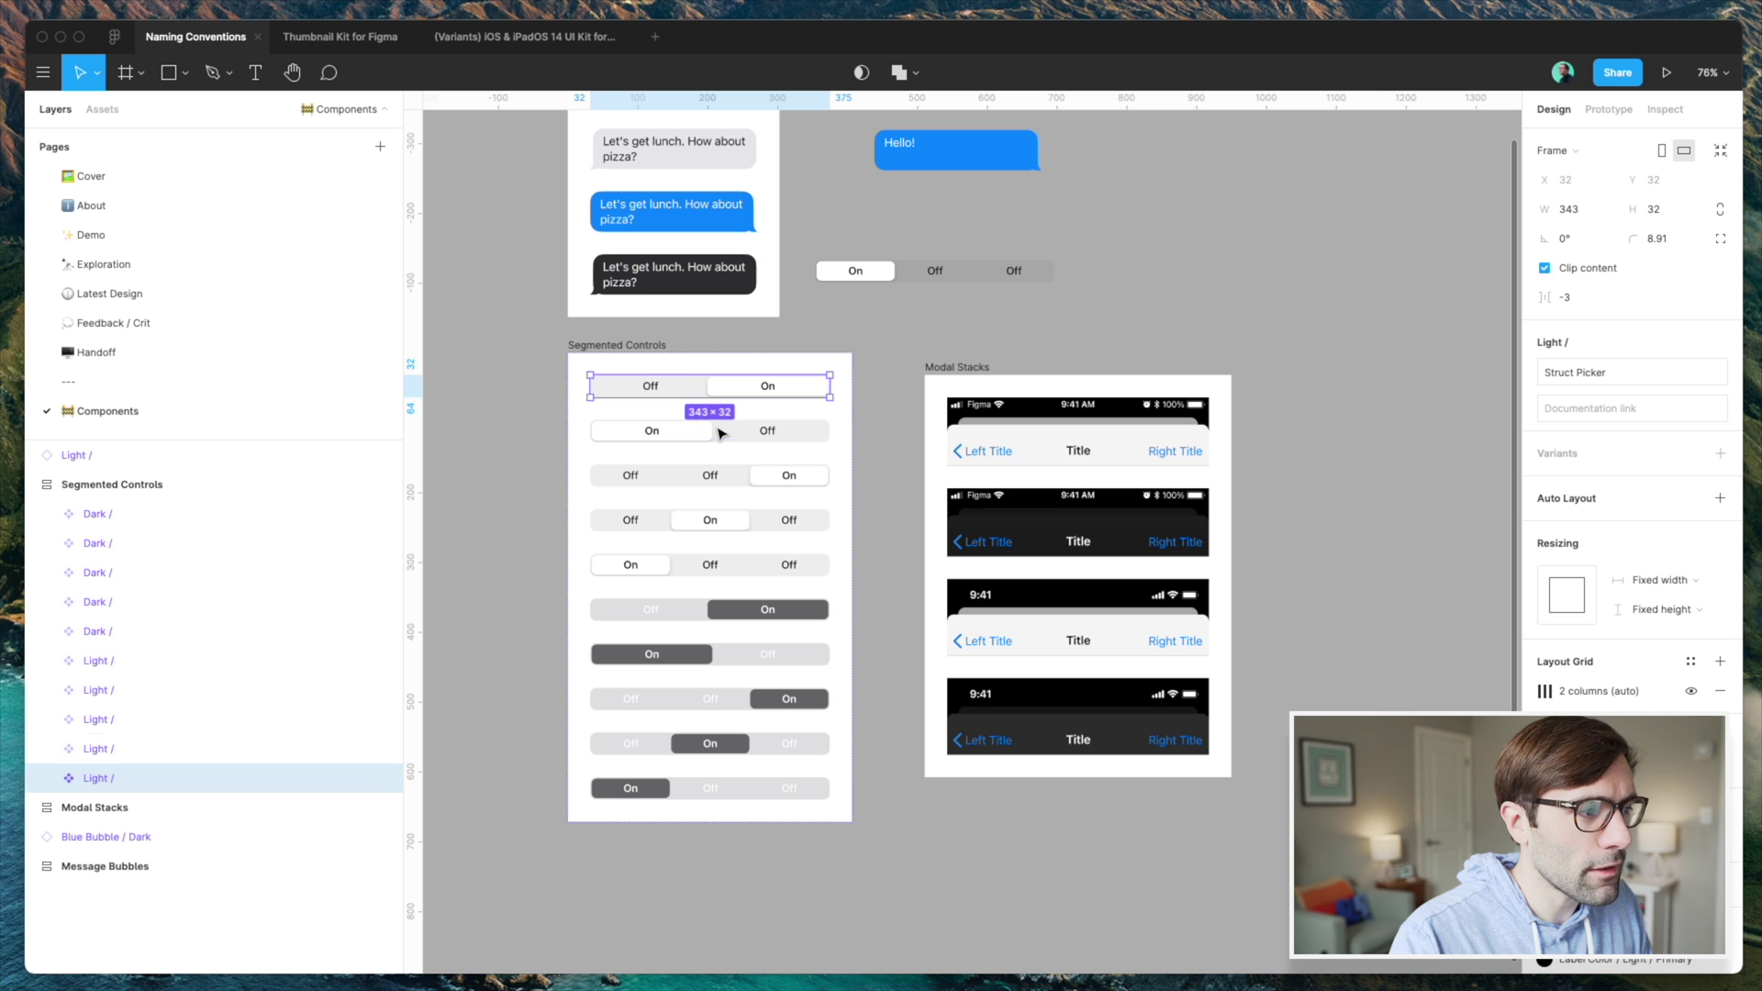
- Bulk-rename the two light two-option segmented controls as "Light / Two Options" and check their grouping among the local assets
left_click(725, 433, "shift")
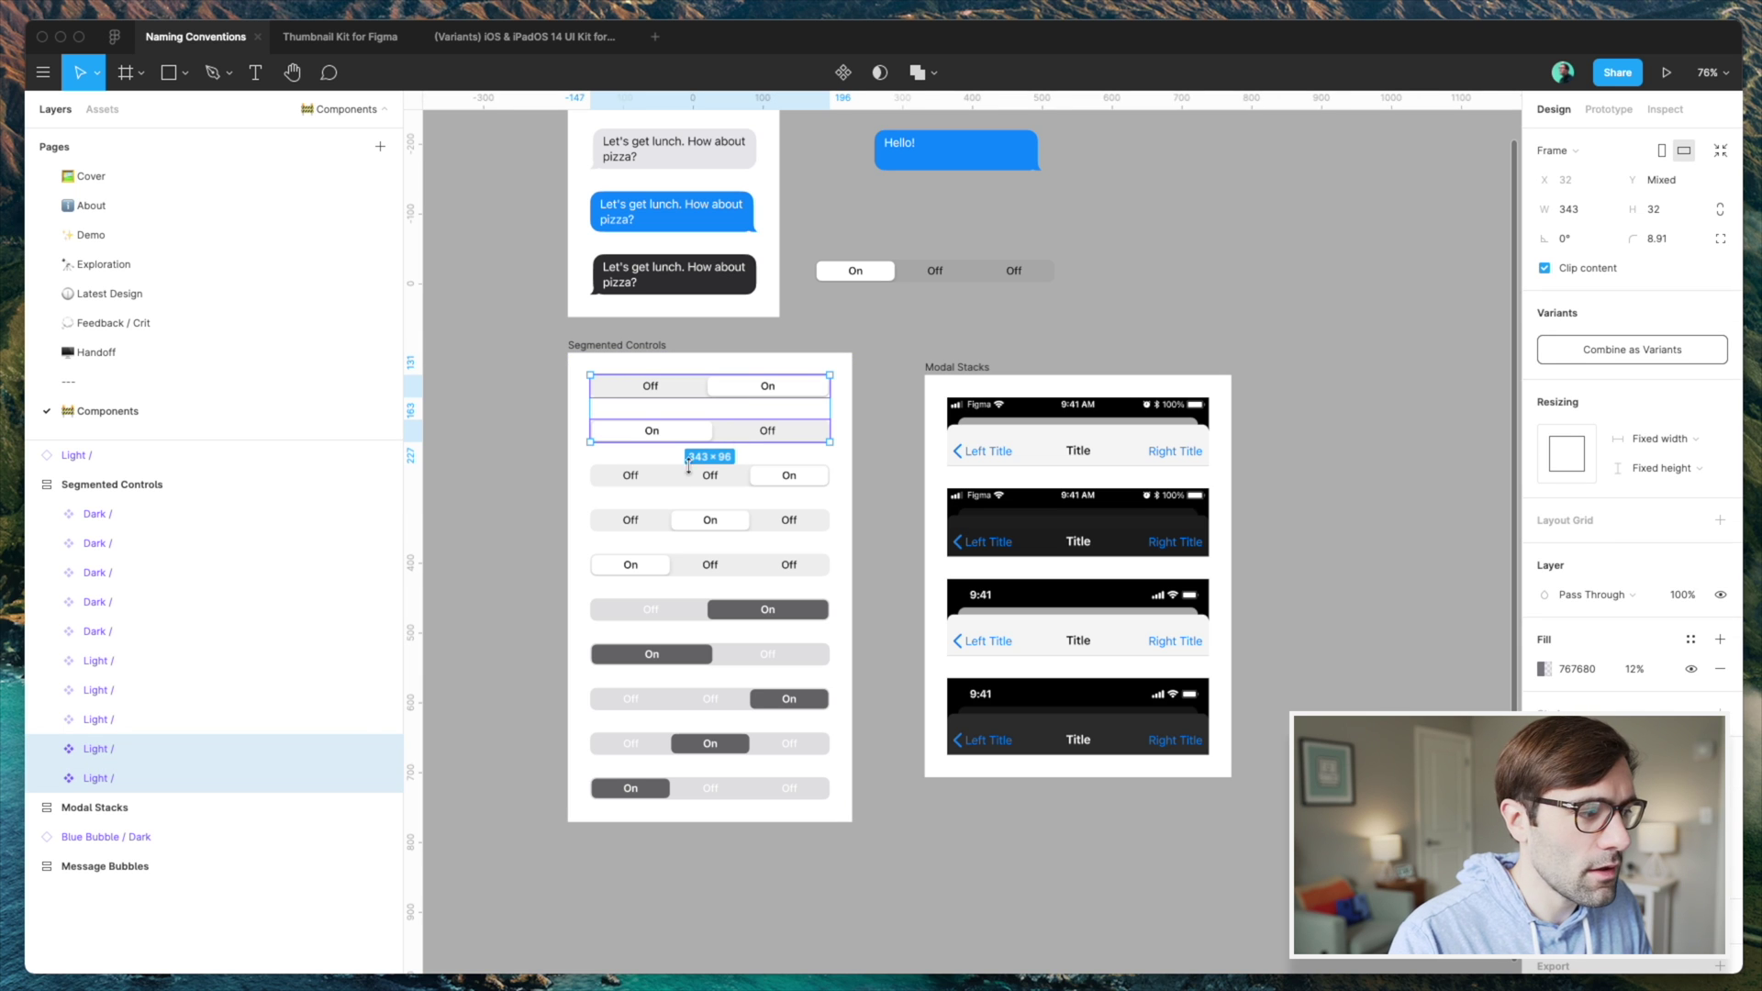
key("super+r")
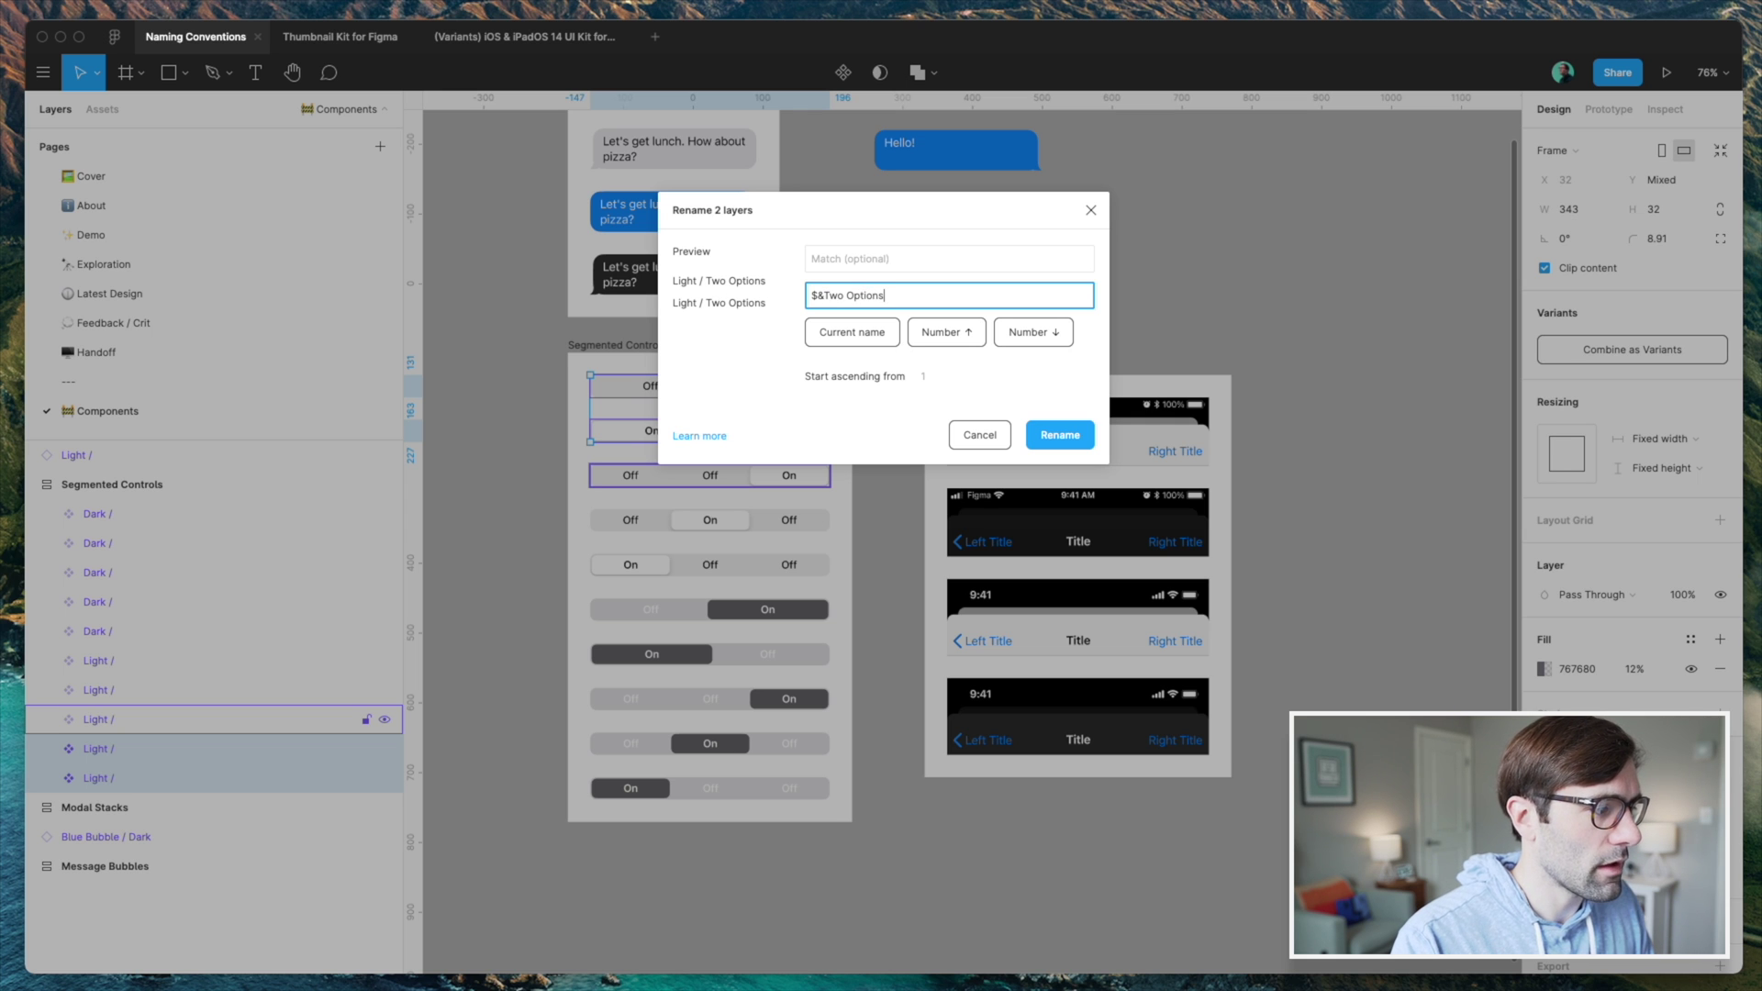
key("Return")
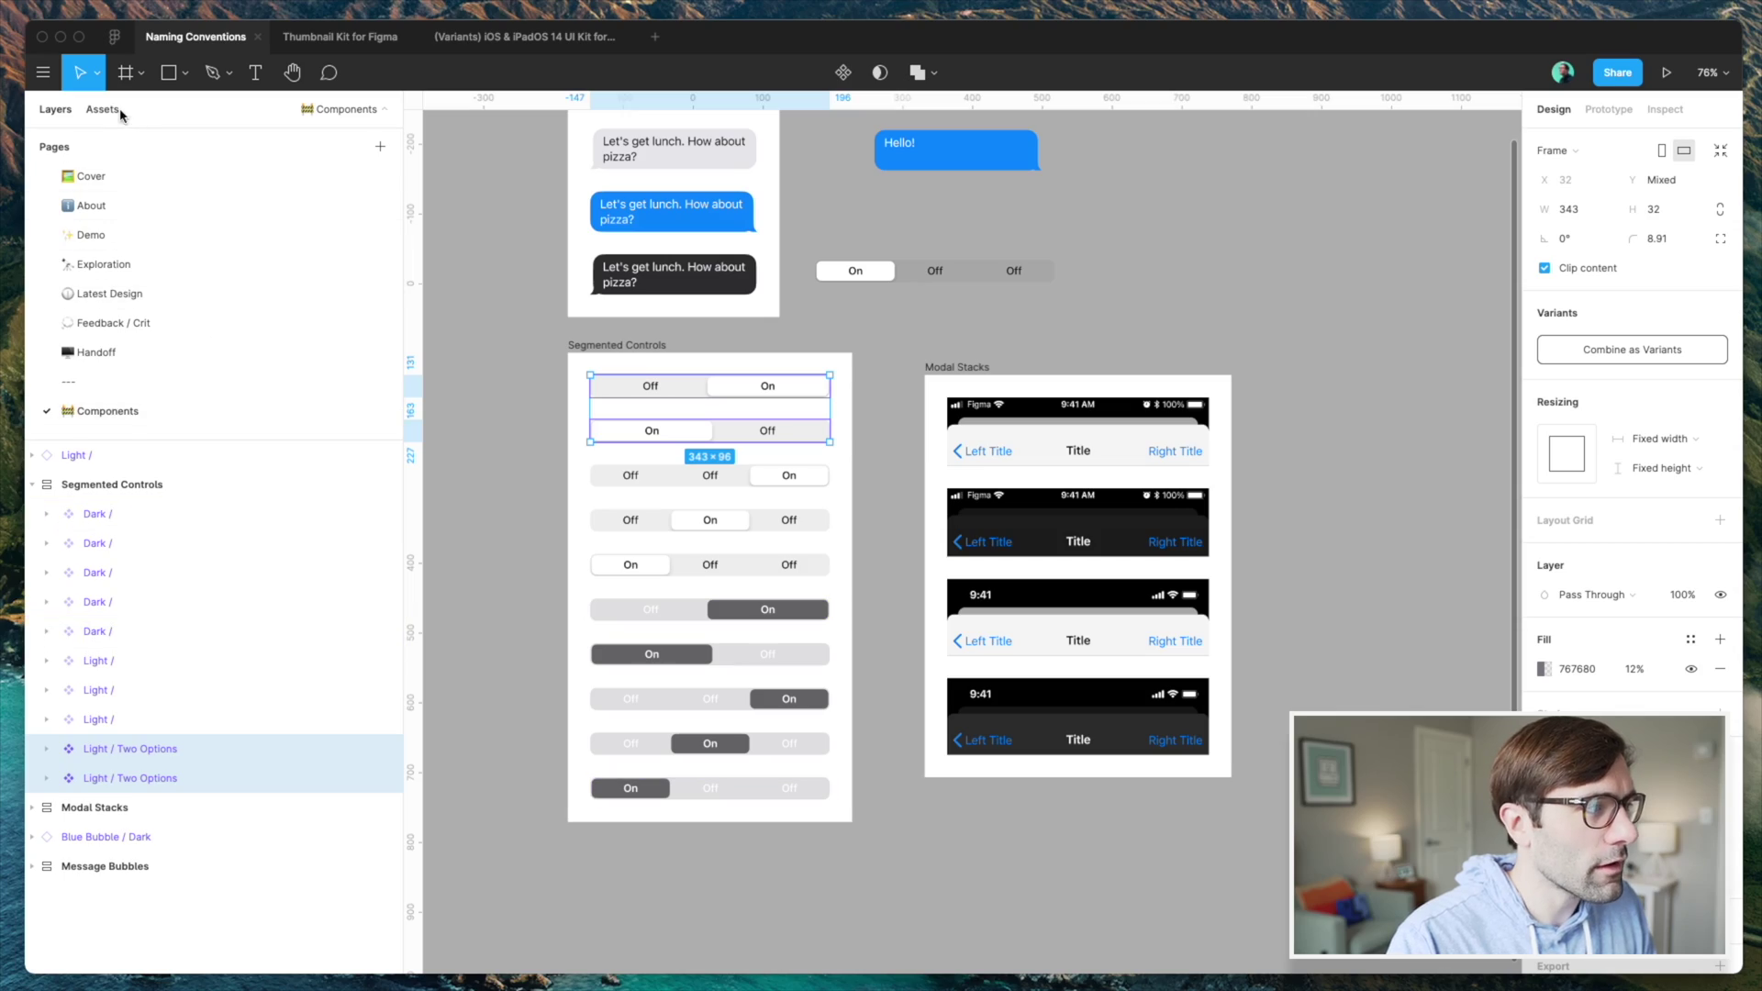
left_click(102, 109)
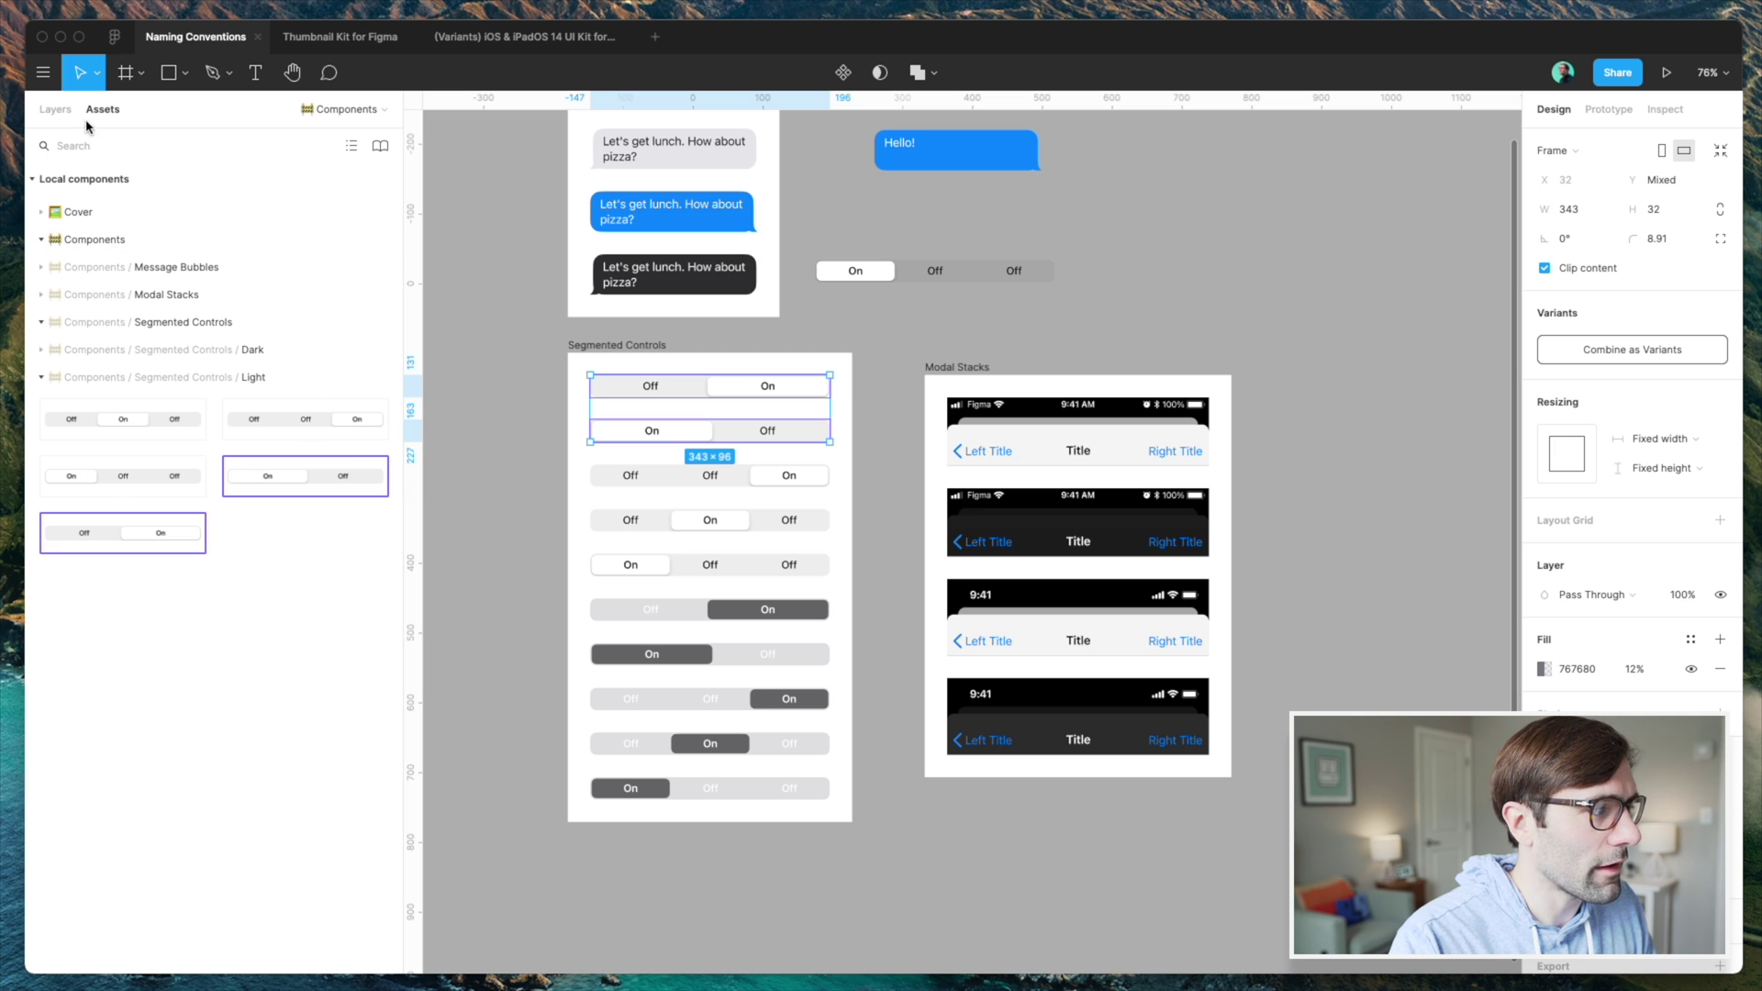
left_click(55, 109)
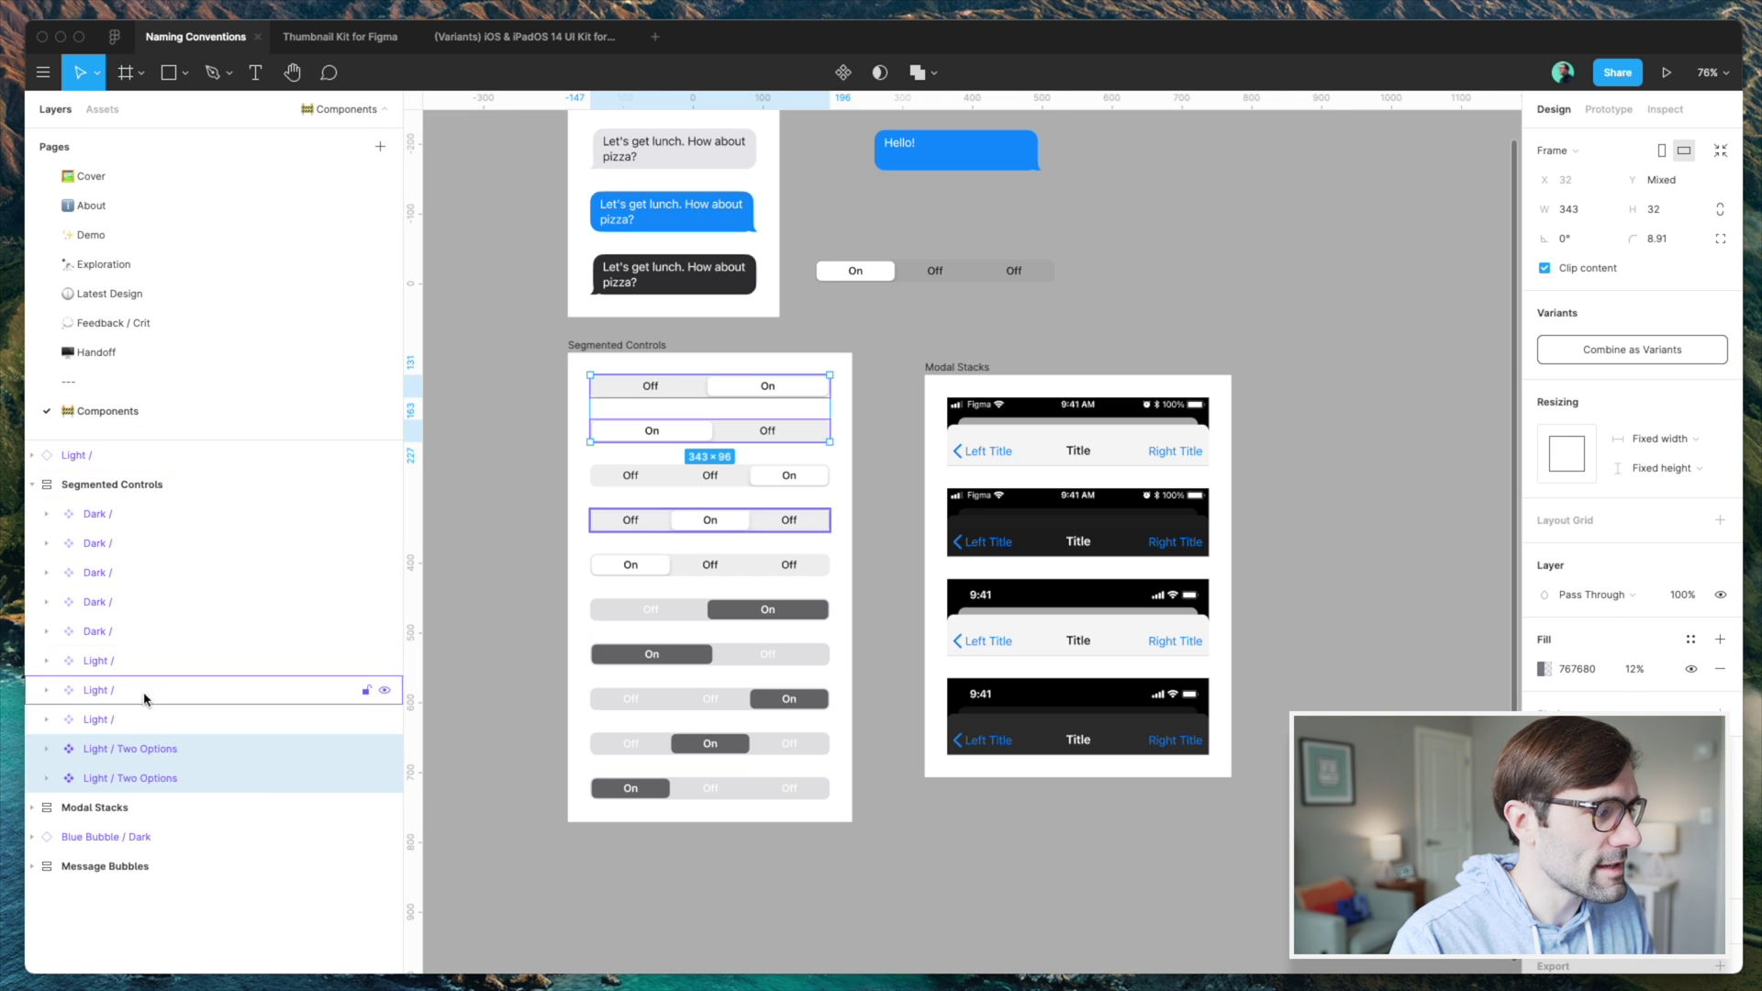
- Bulk-rename the three light three-option segmented controls as "Light / Three Options" and check their grouping among the local assets
left_click(138, 725)
left_click(128, 662, "shift")
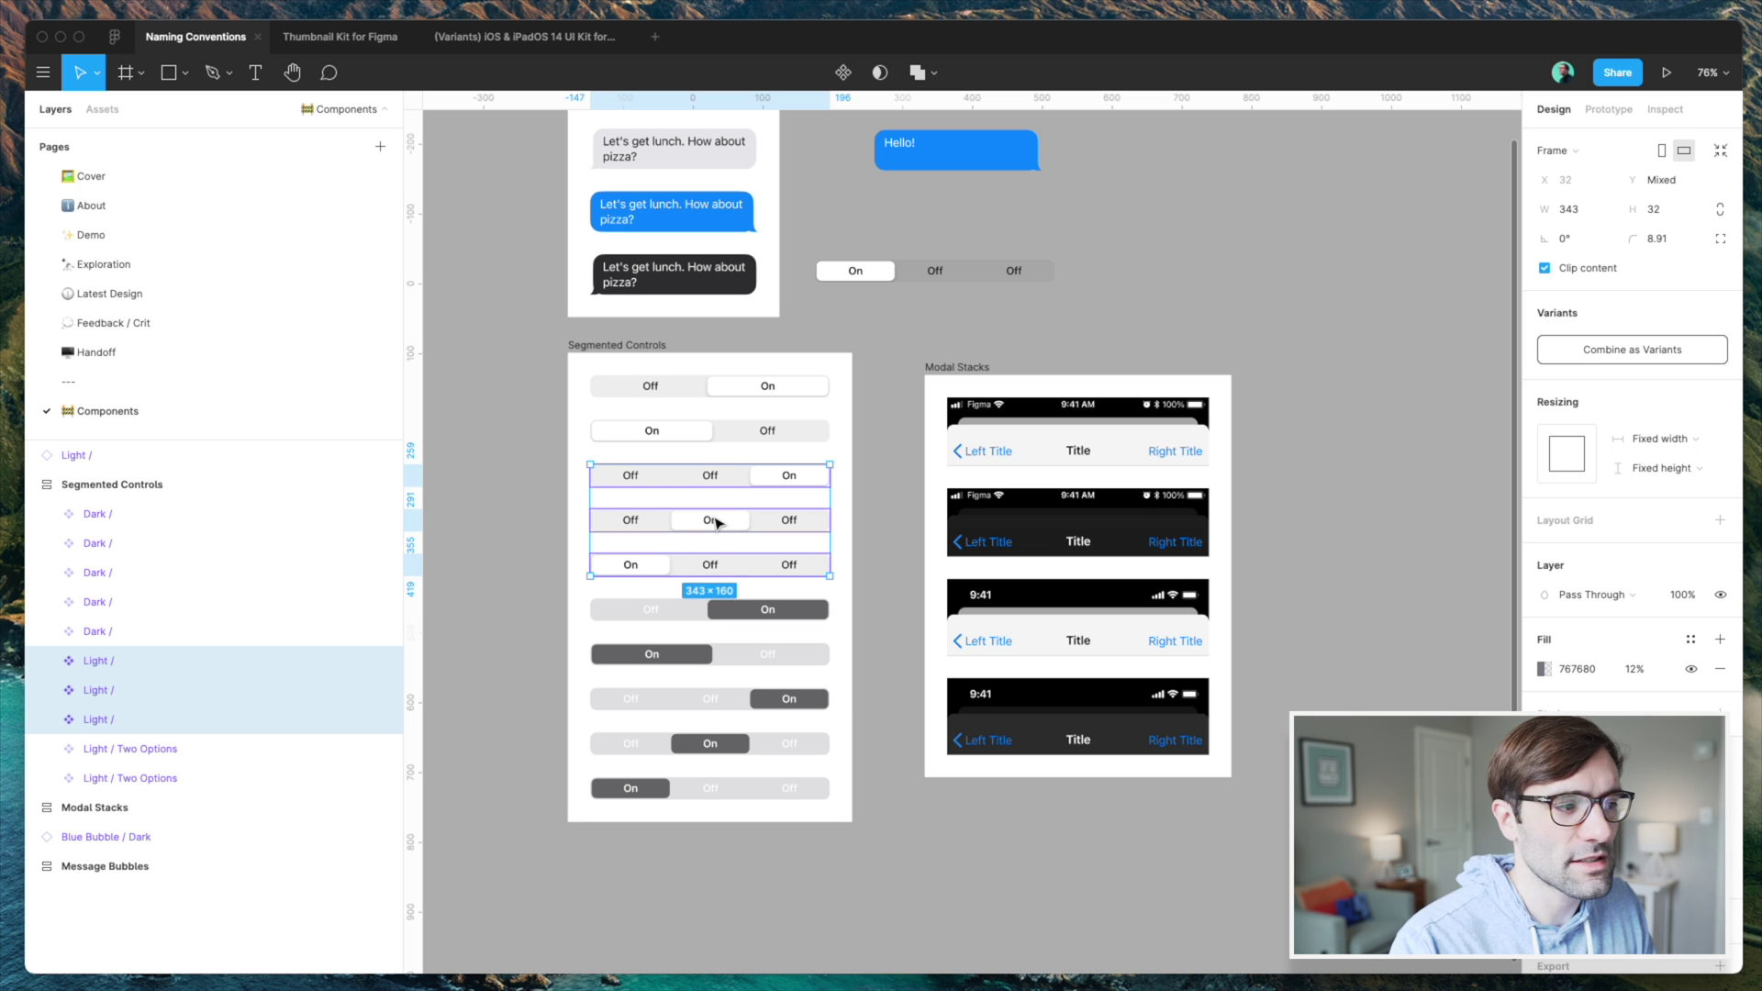
key("super+r")
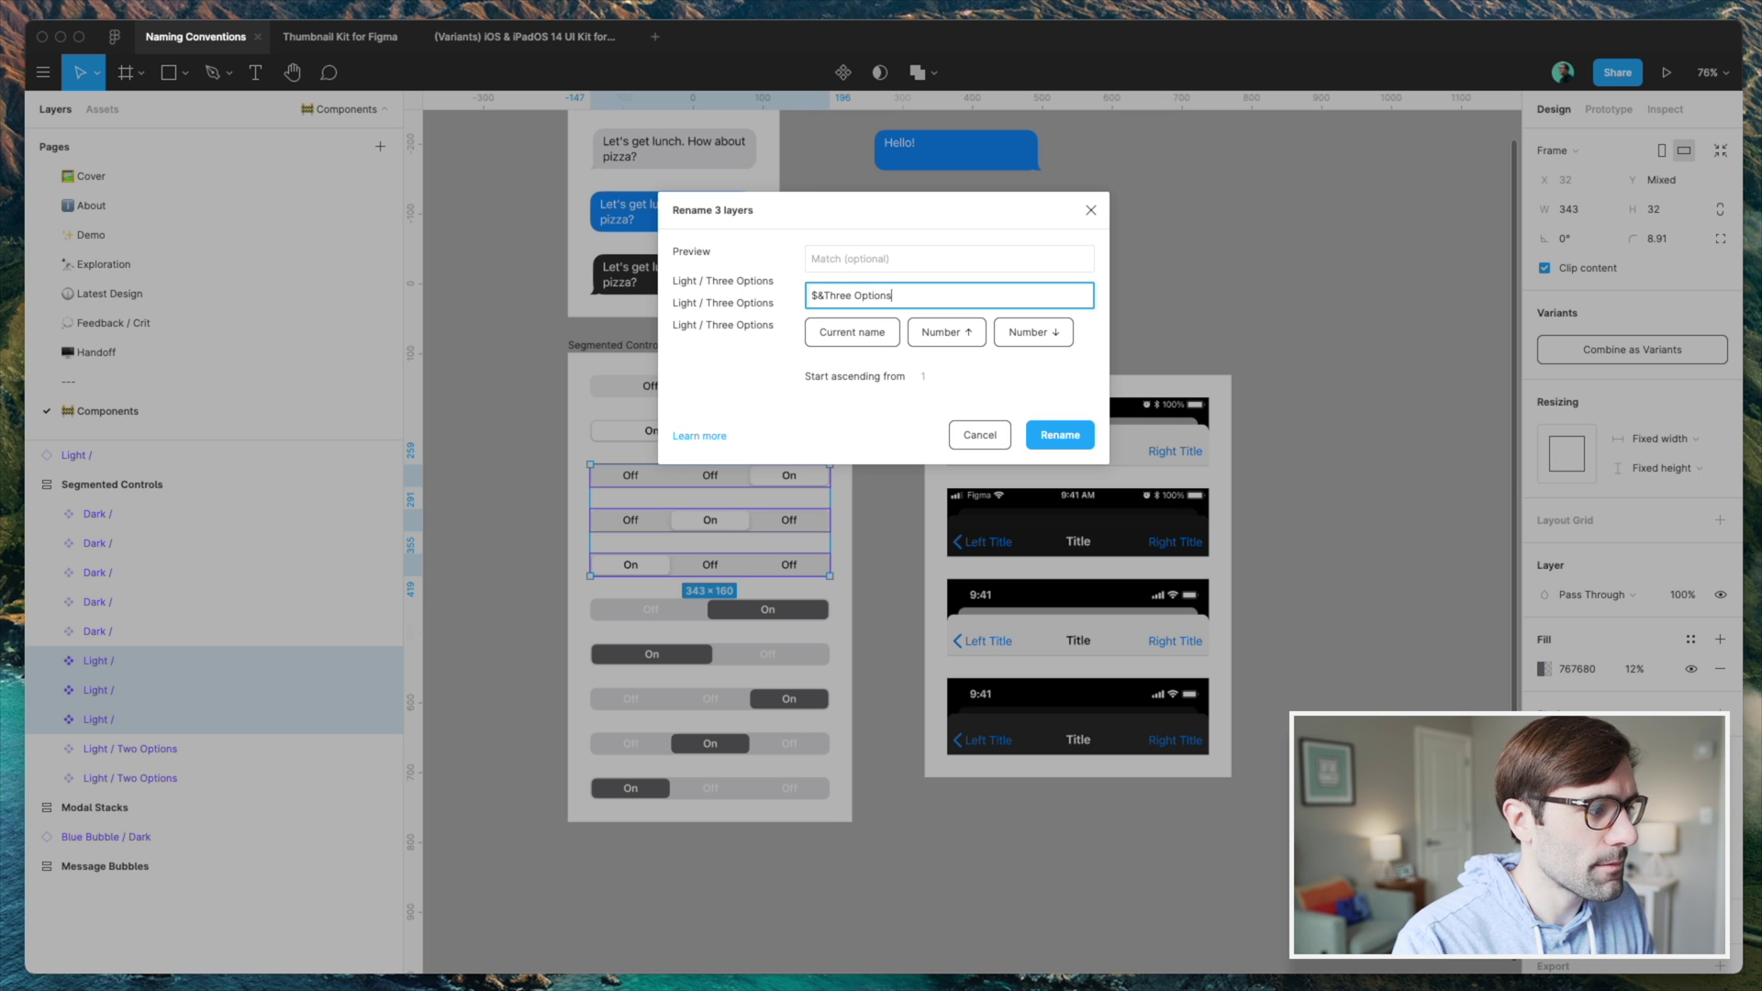
key("Return")
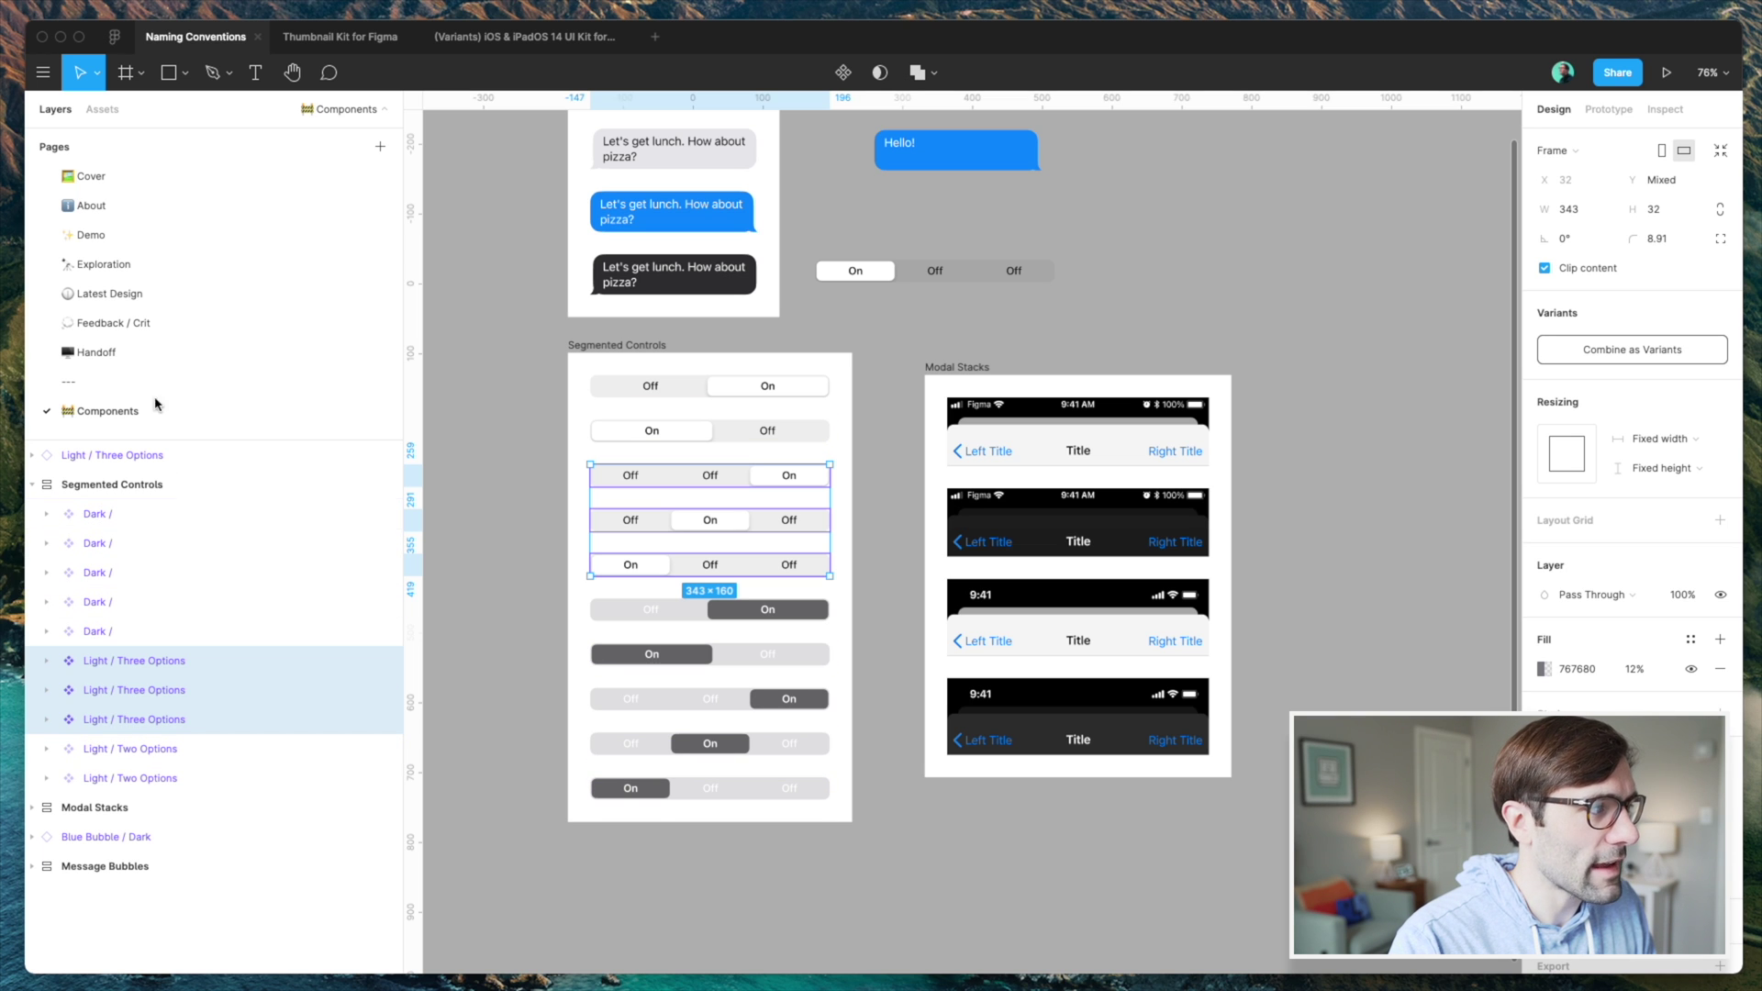
left_click(102, 109)
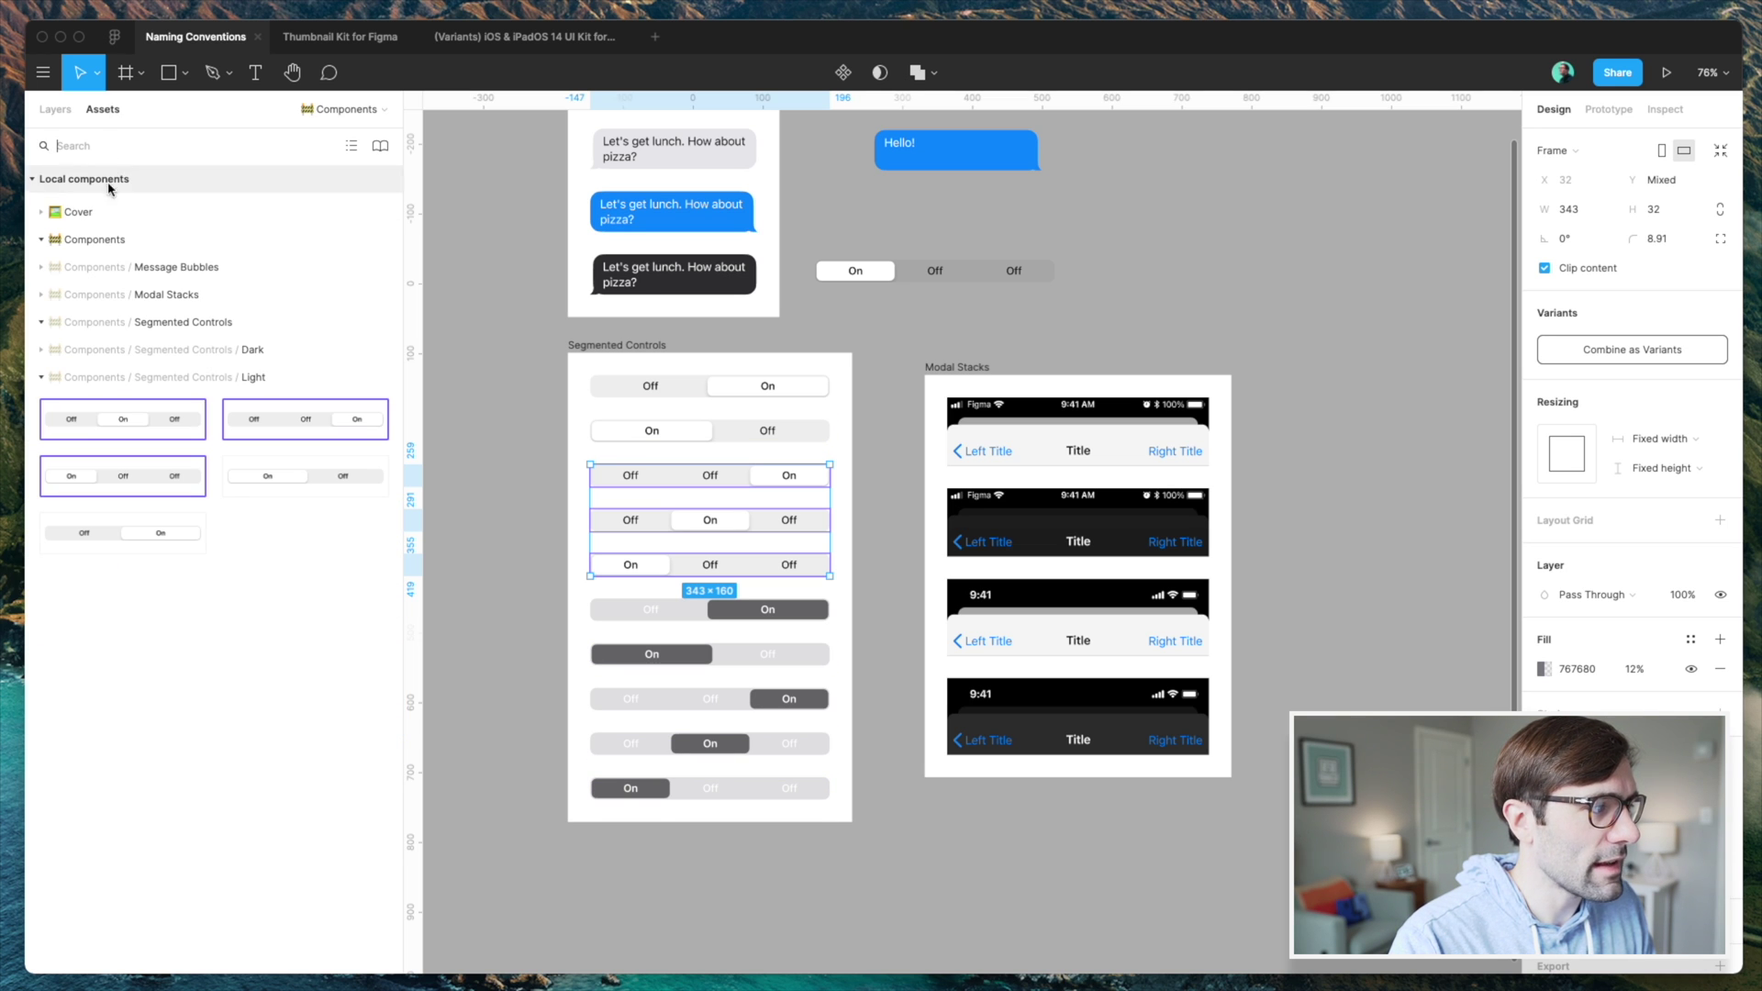
left_click(256, 379)
key("Escape")
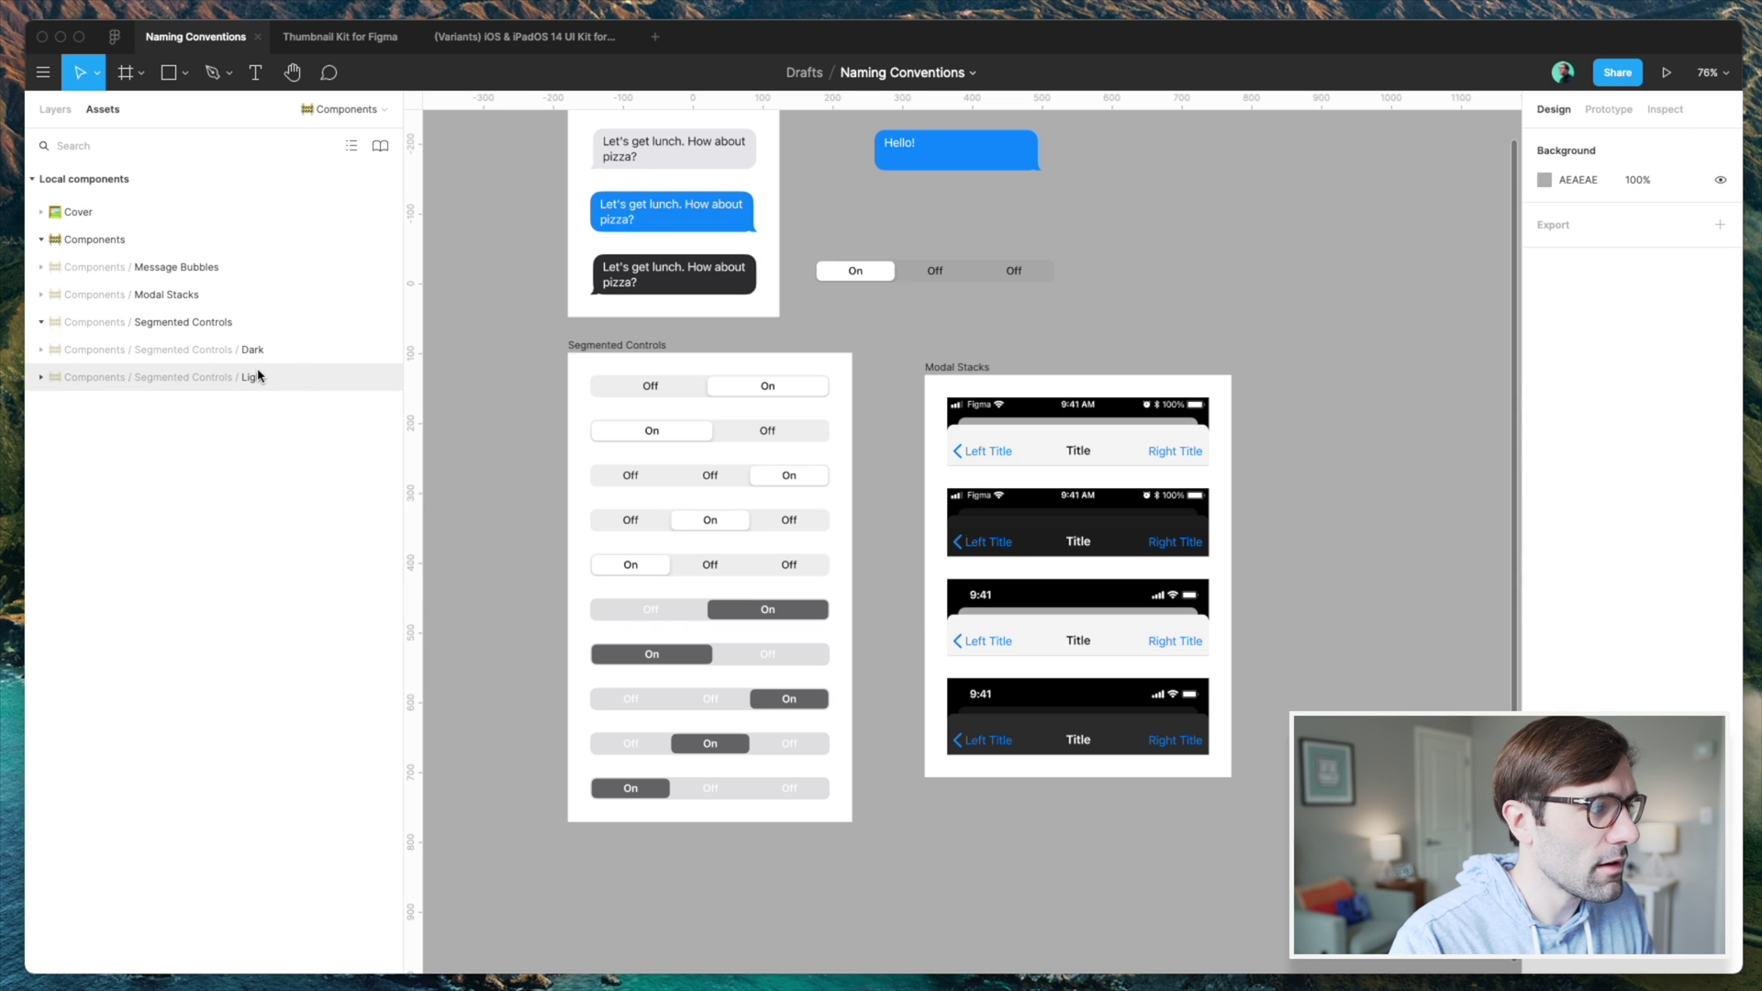
left_click(261, 377)
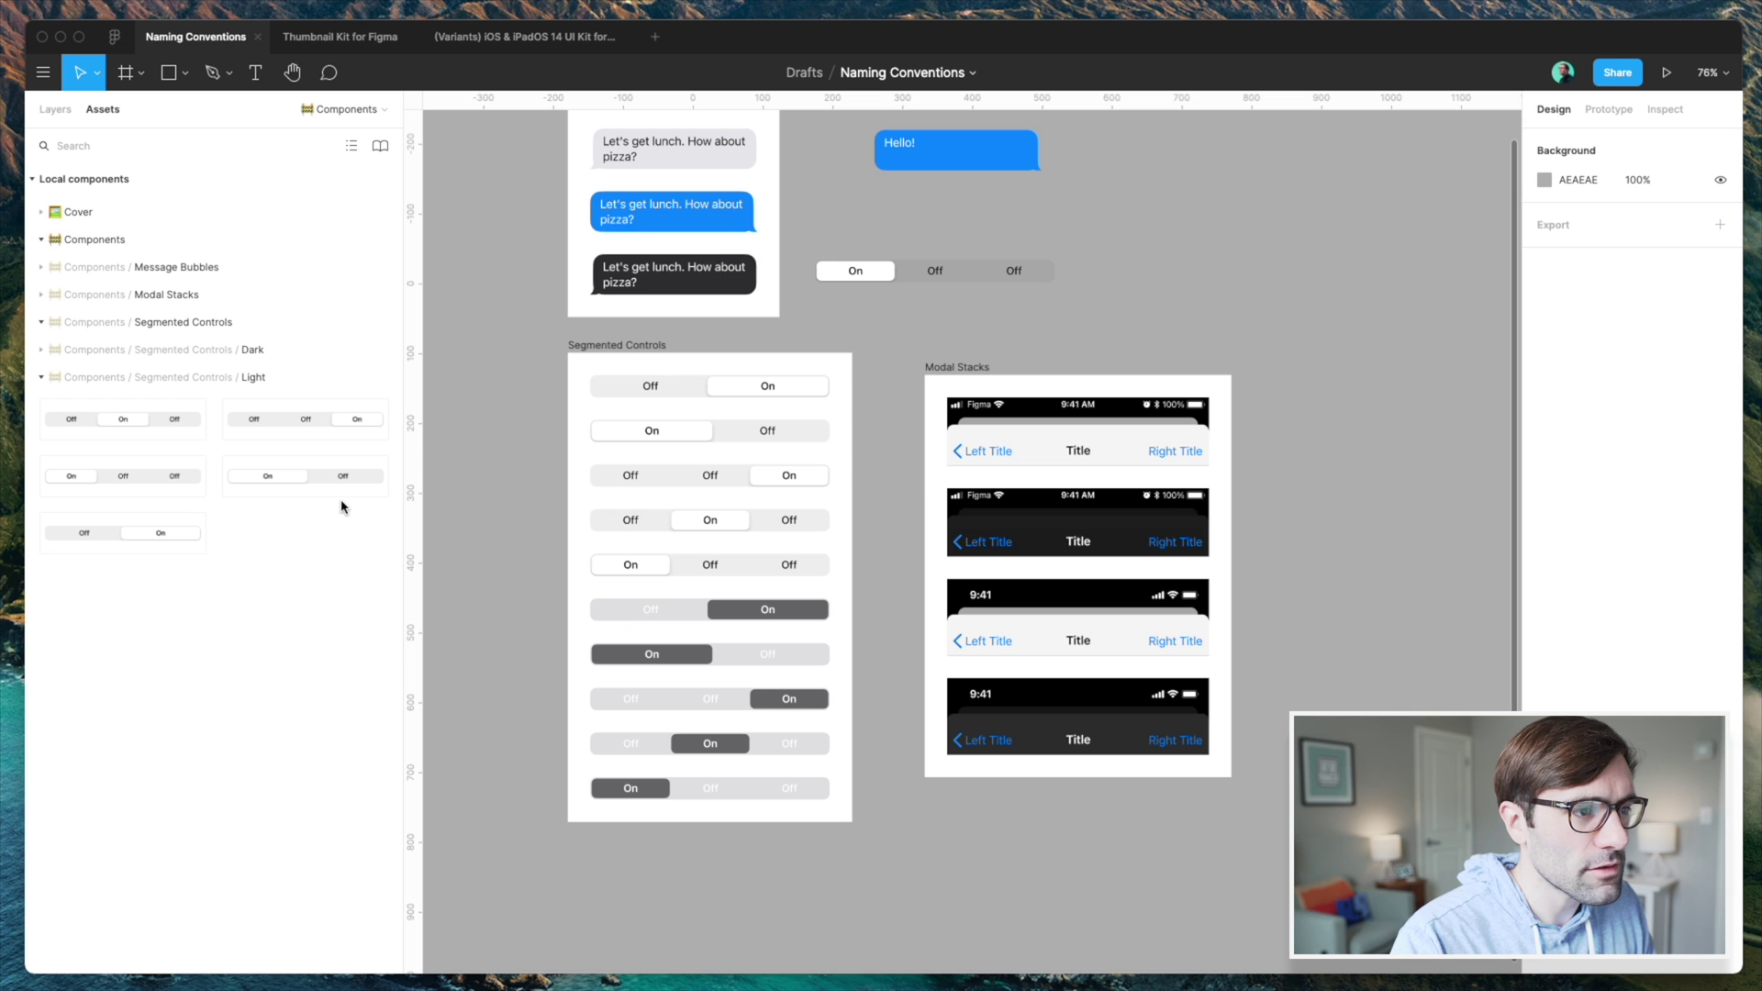
- Place an instance of the light two-option segmented control with its first option on above and beside the Modal Stacks frame, and view its swap choices
left_click_drag(334, 480, 1338, 248)
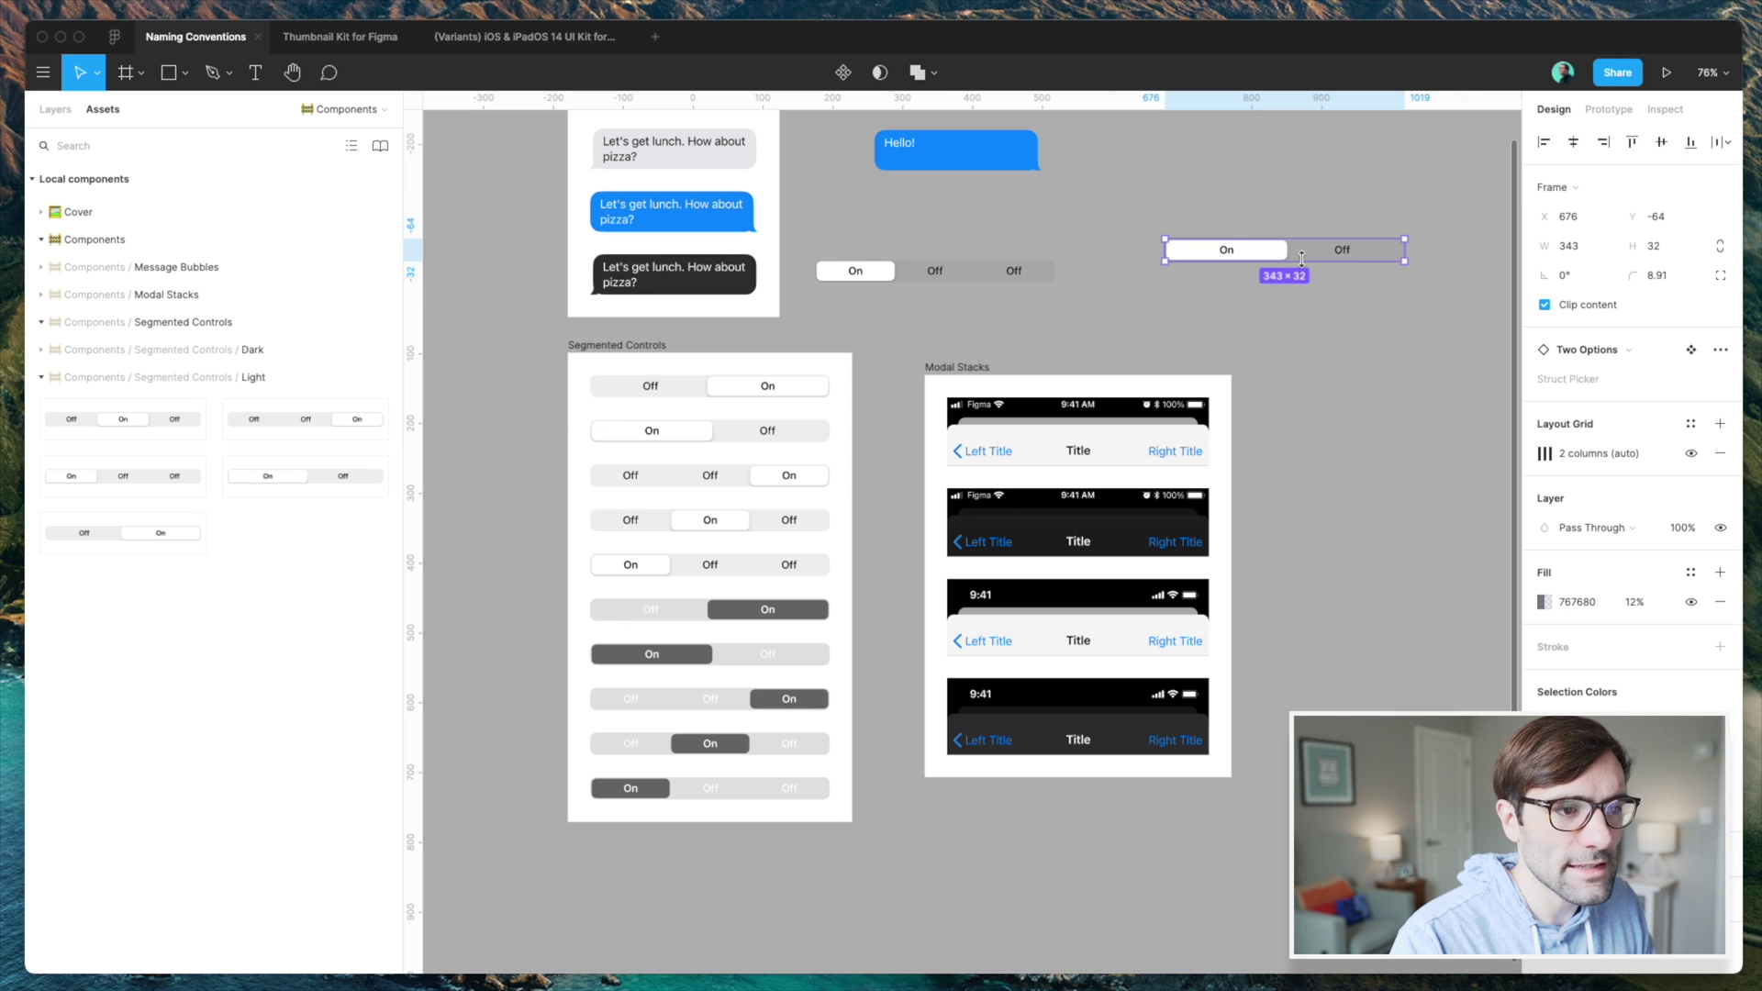
left_click(1630, 355)
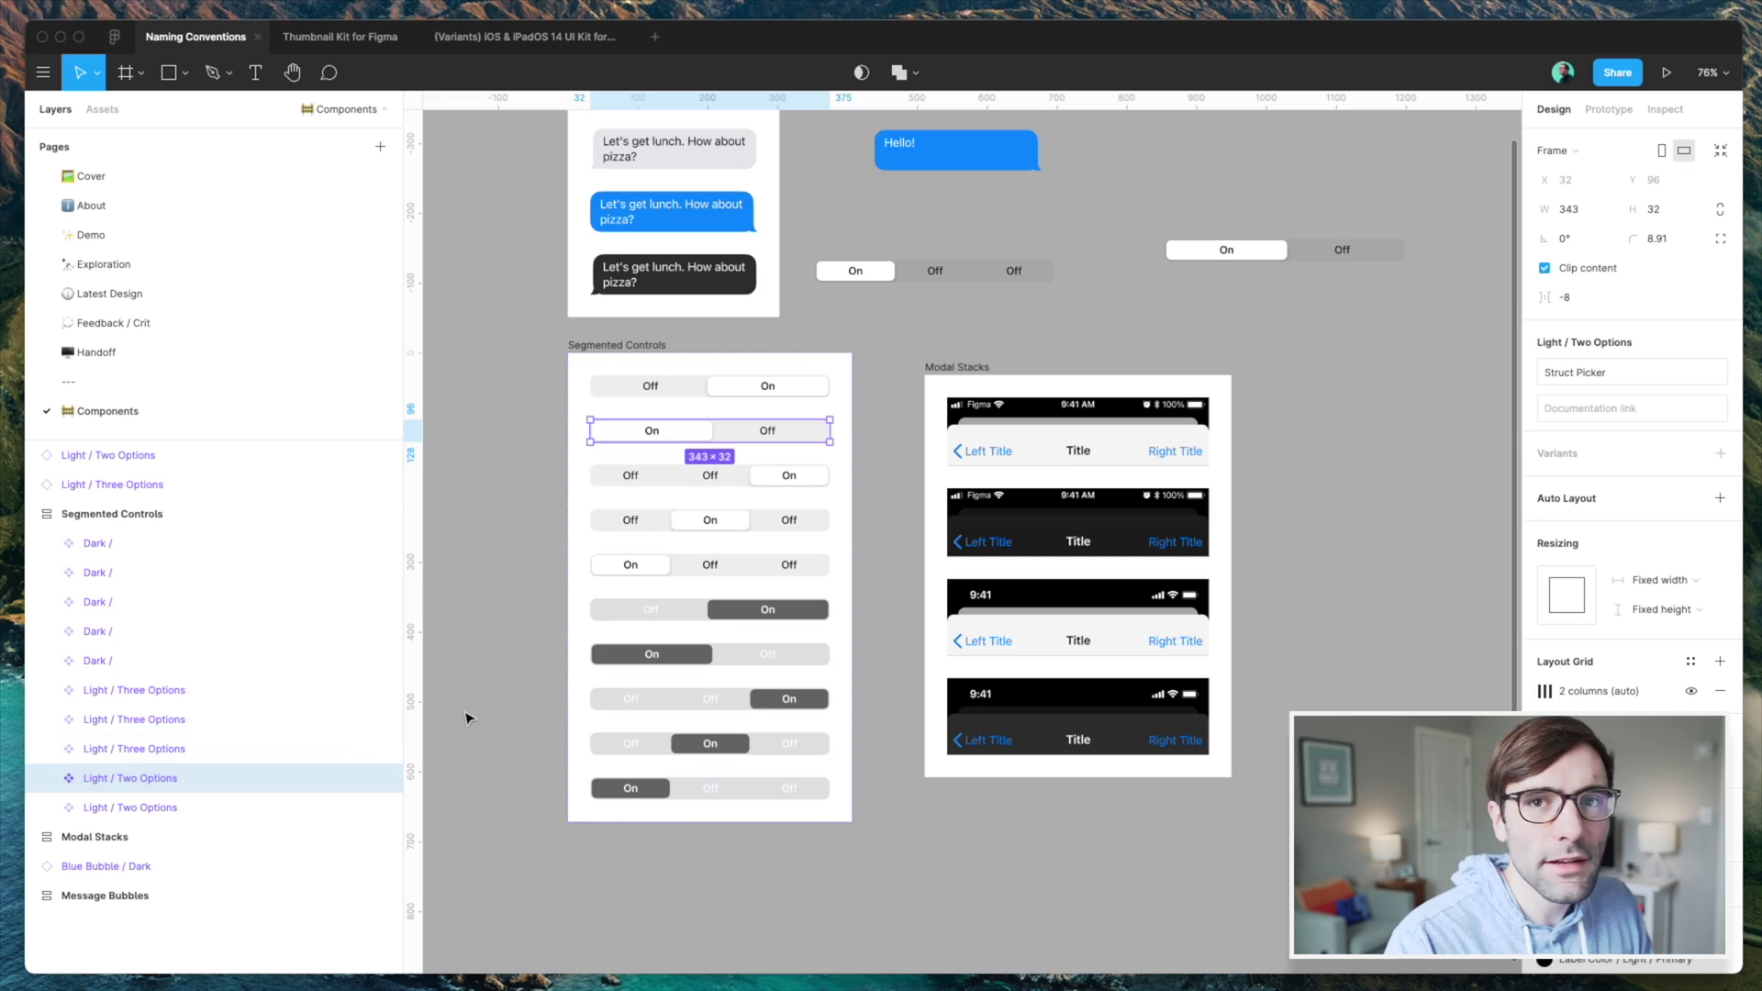
left_click(471, 716)
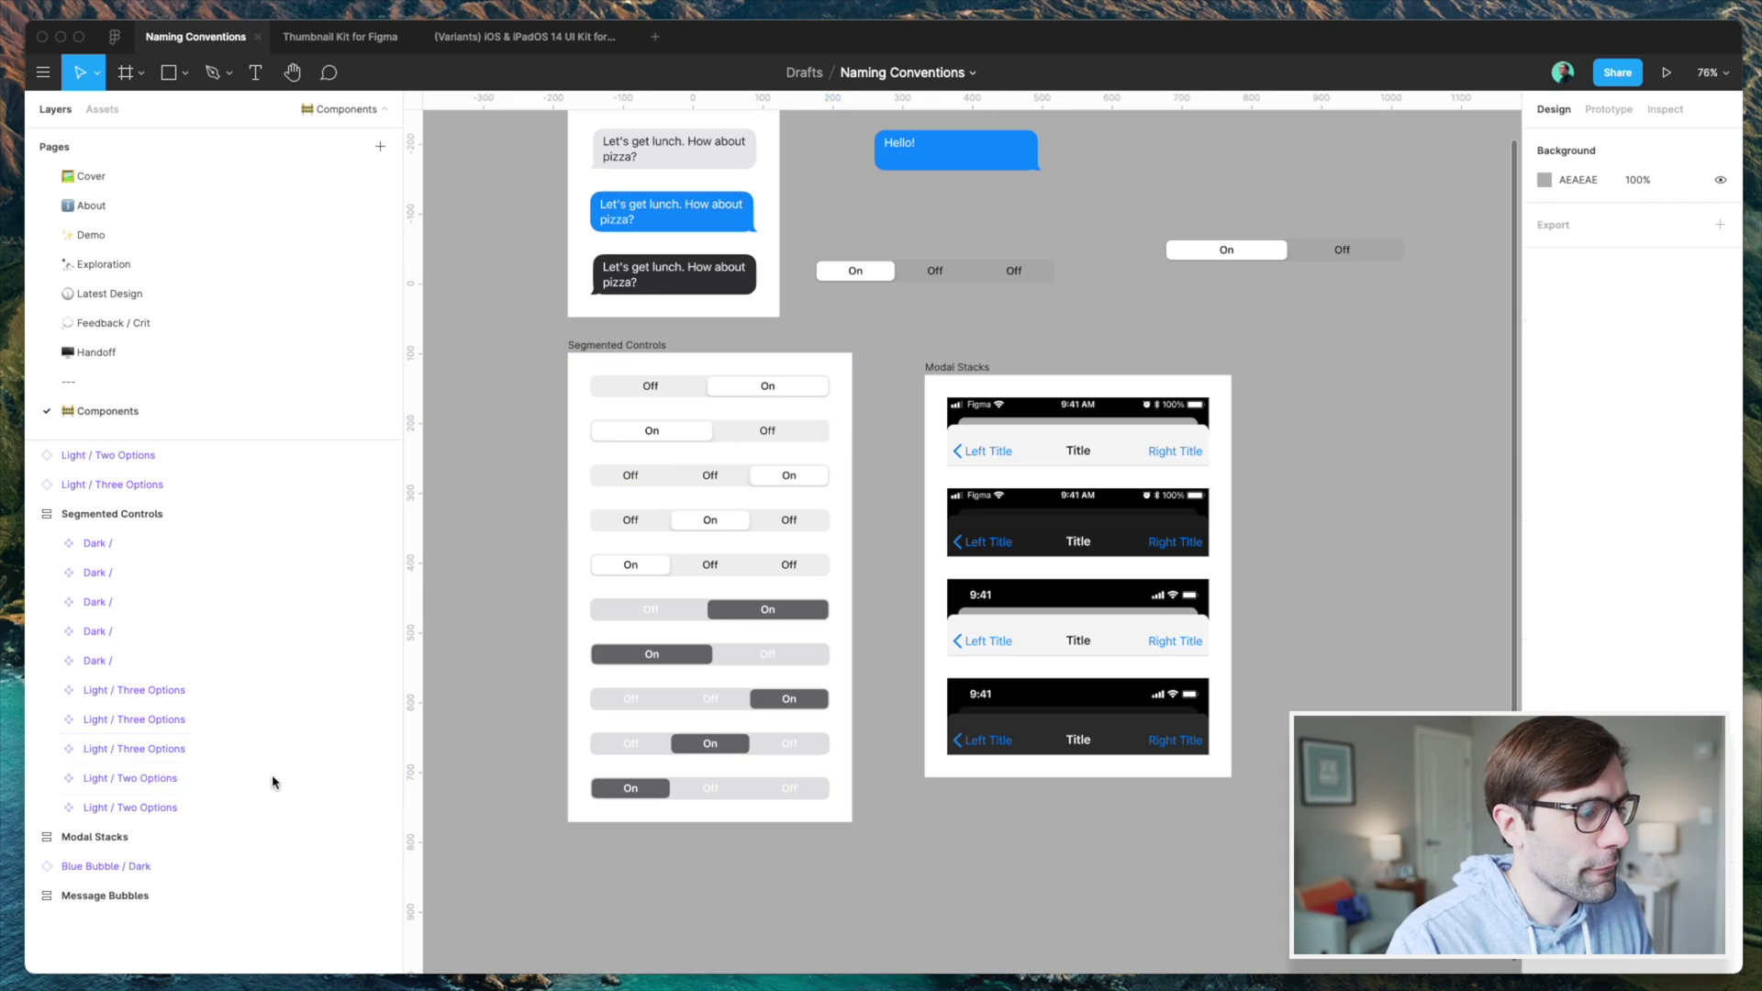
- Append "/ Right Selected" and "/ Left Selected" to the matching light two-option component names and check their group among the local assets
left_click(191, 805)
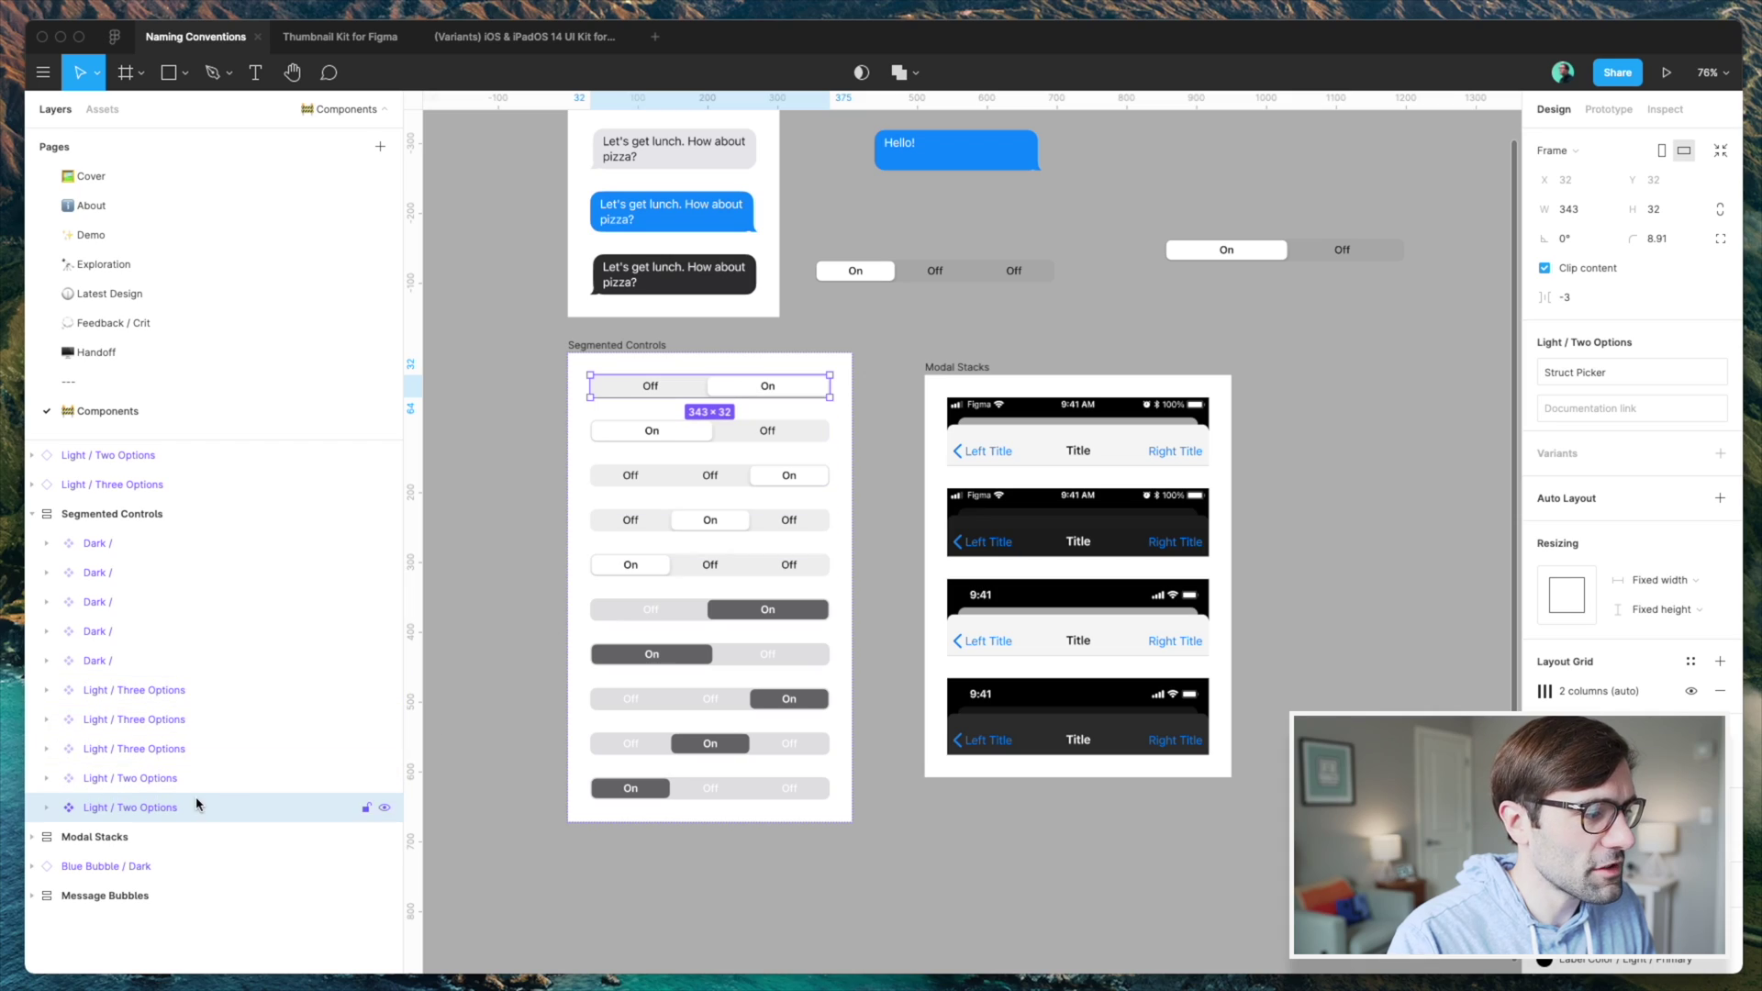
double_click(207, 807)
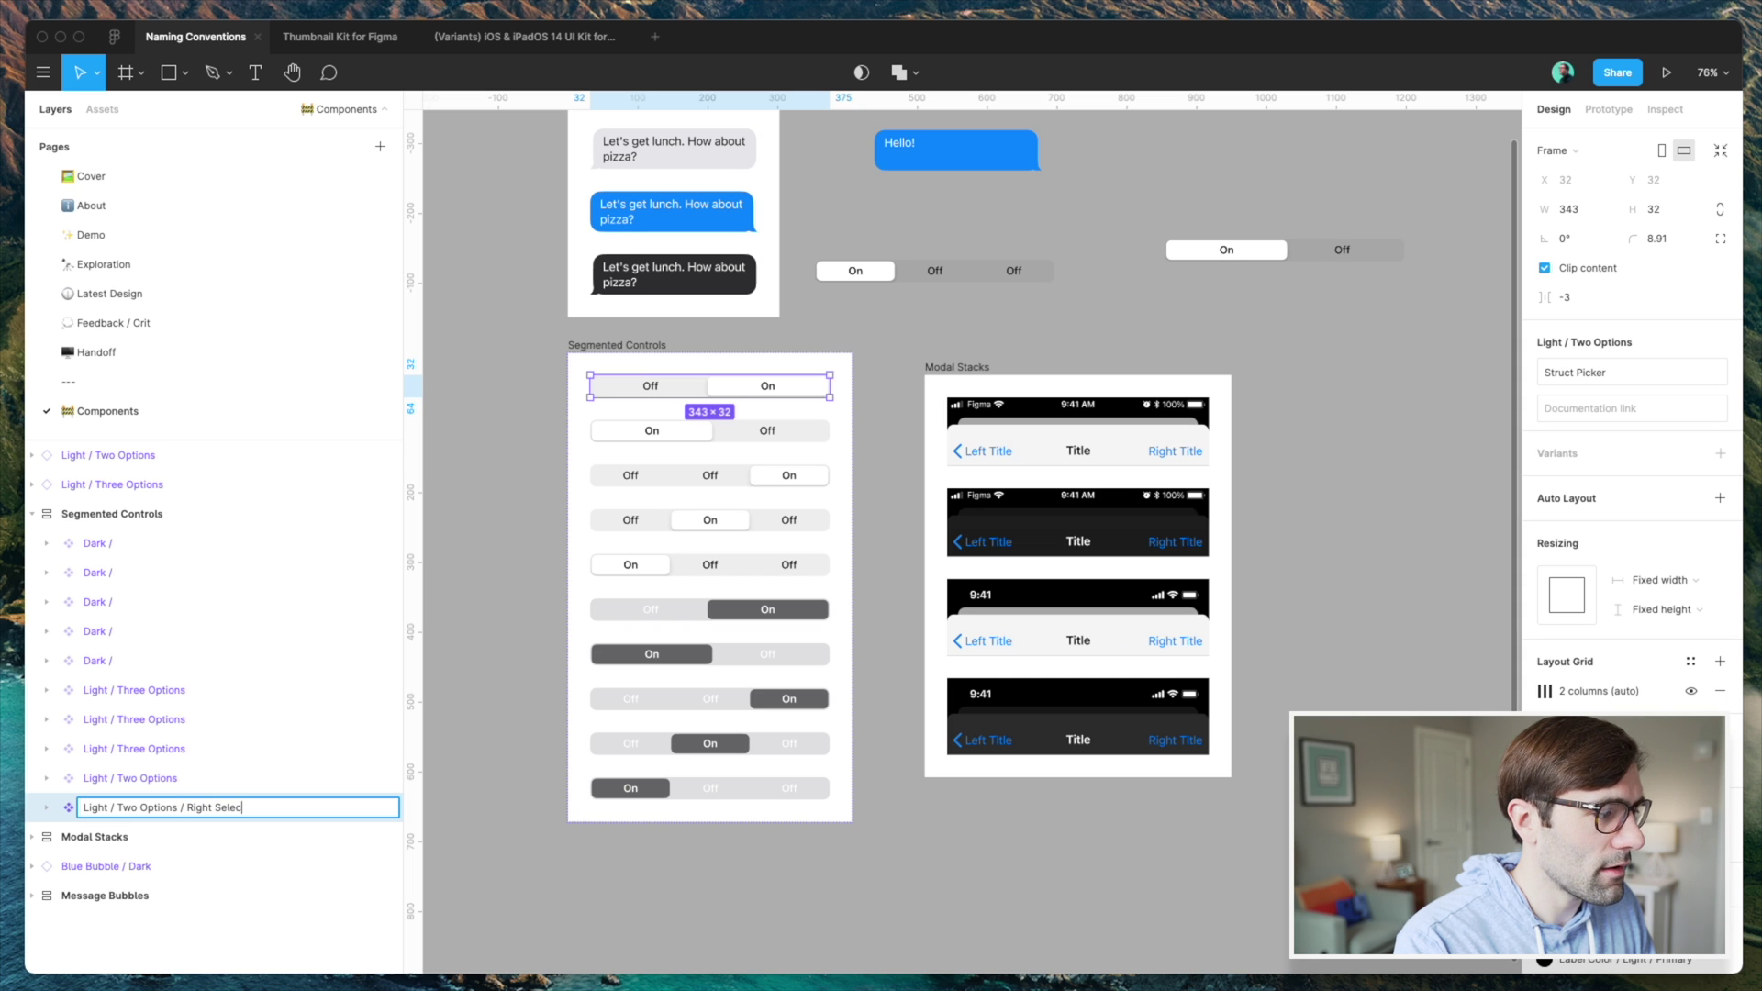
key("Return")
double_click(193, 778)
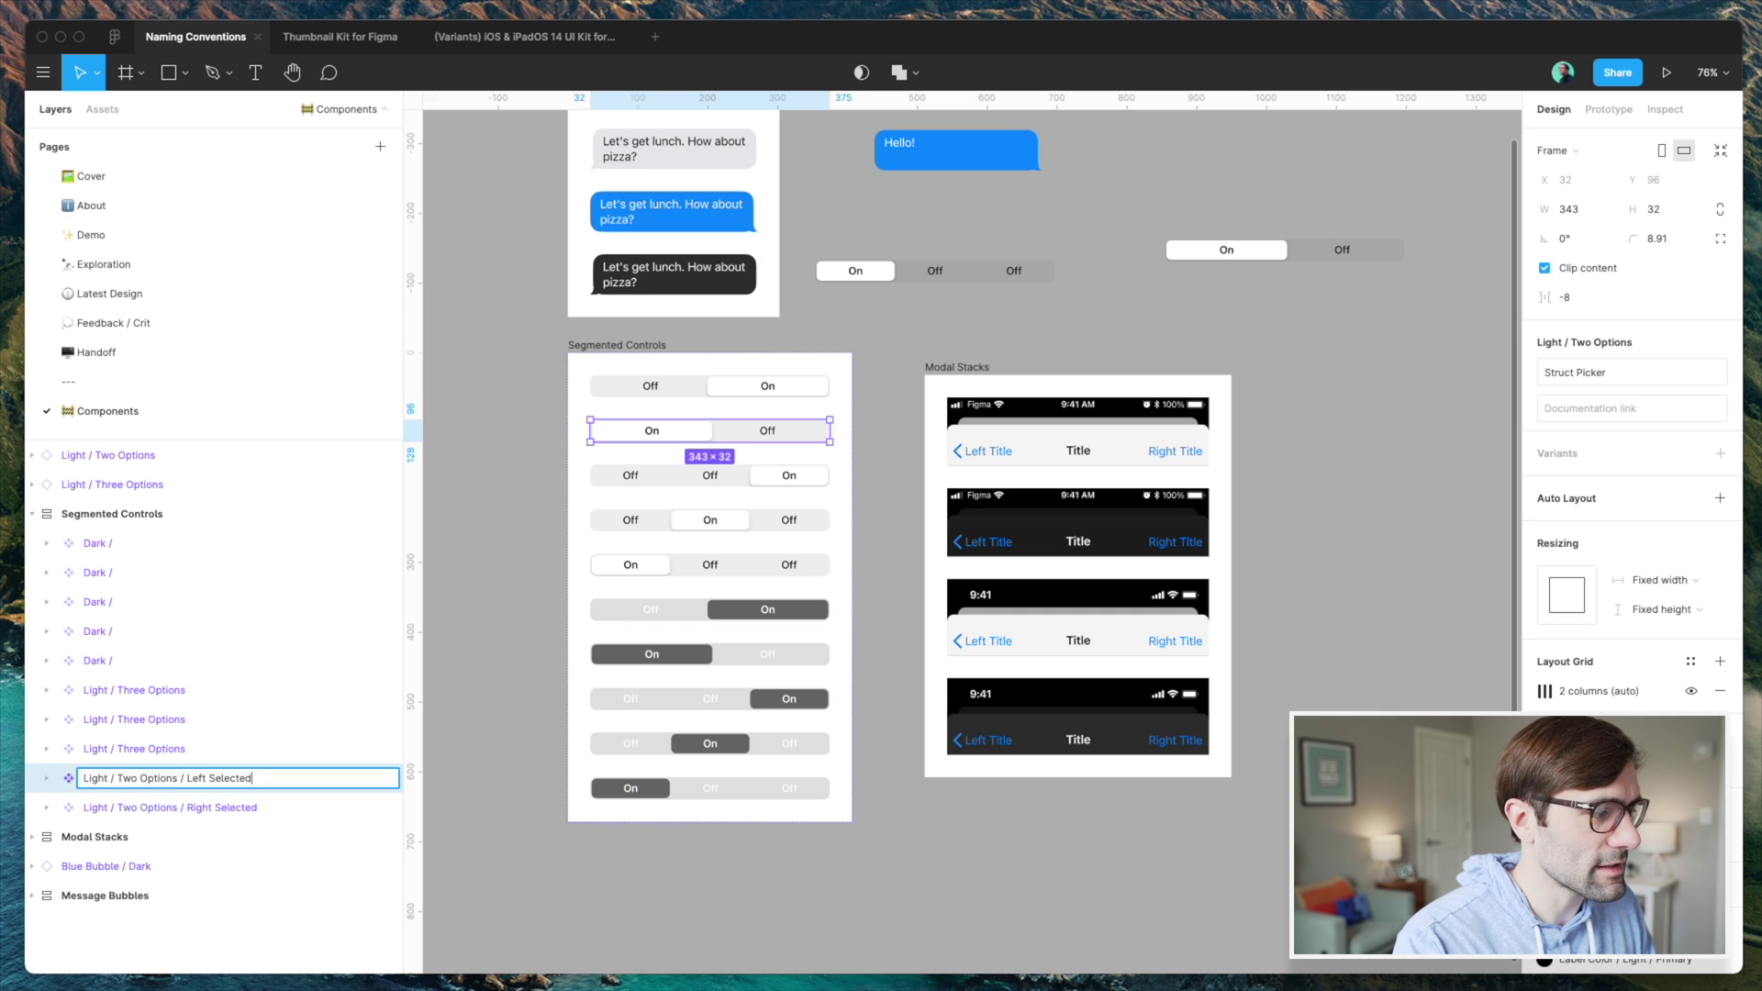
key("Return")
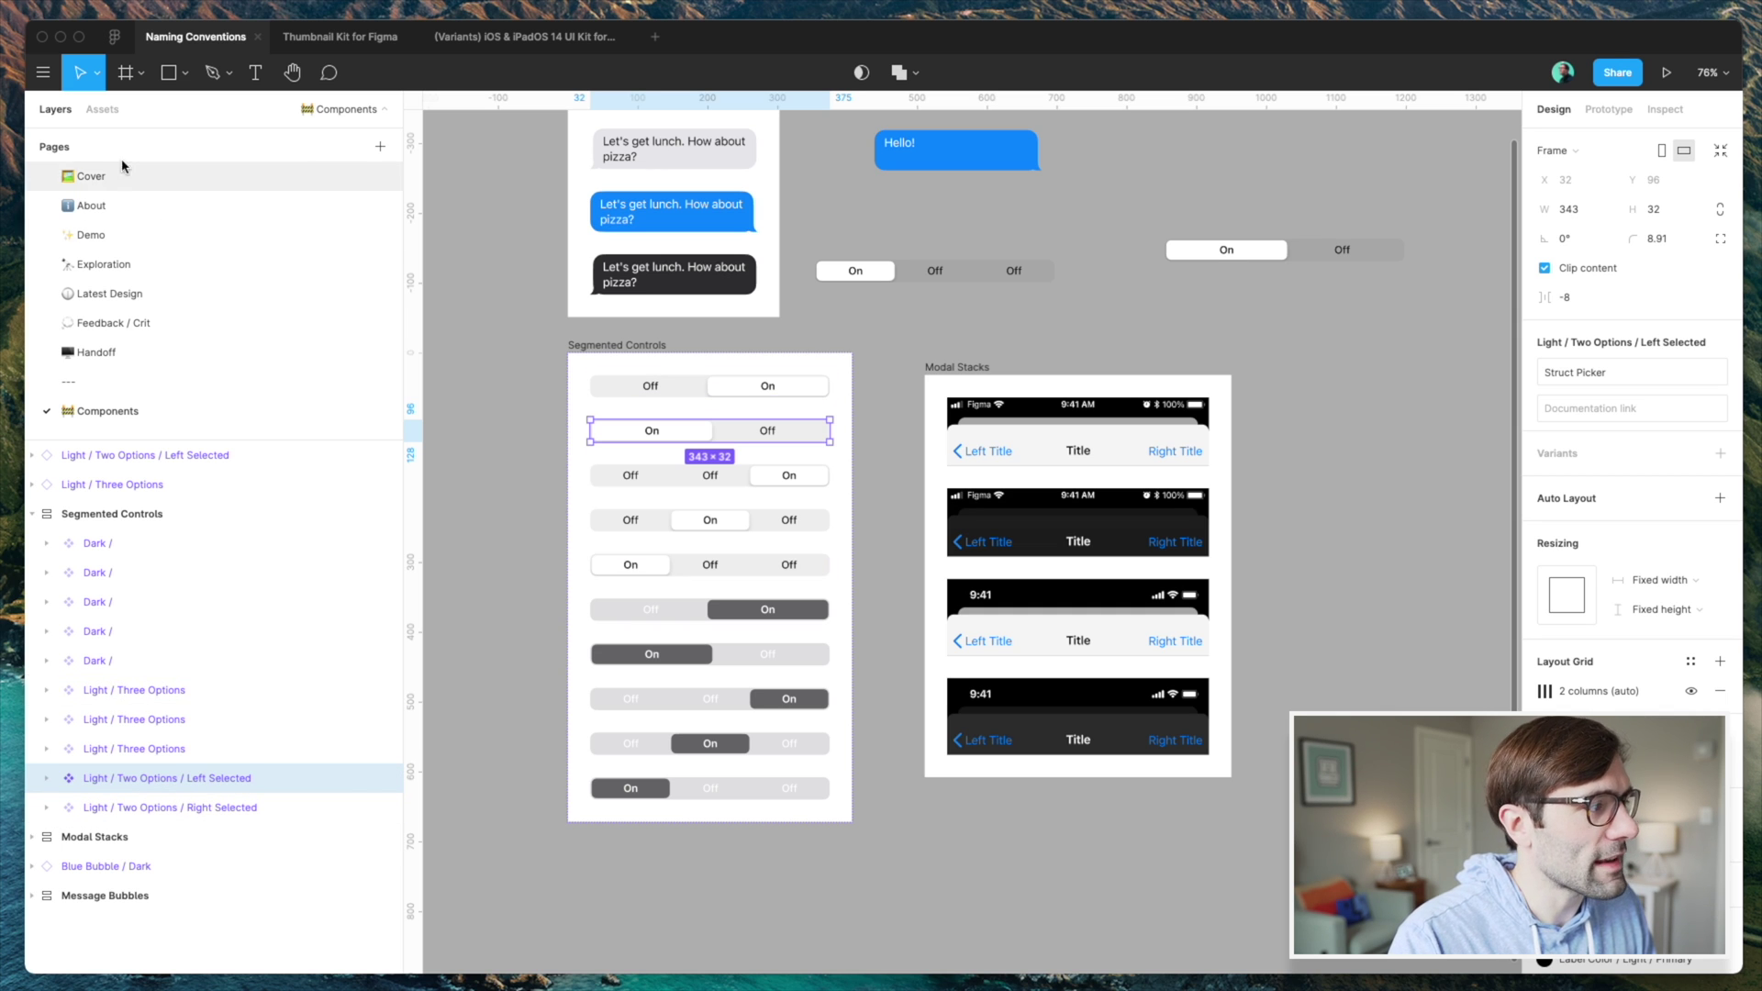
left_click(92, 110)
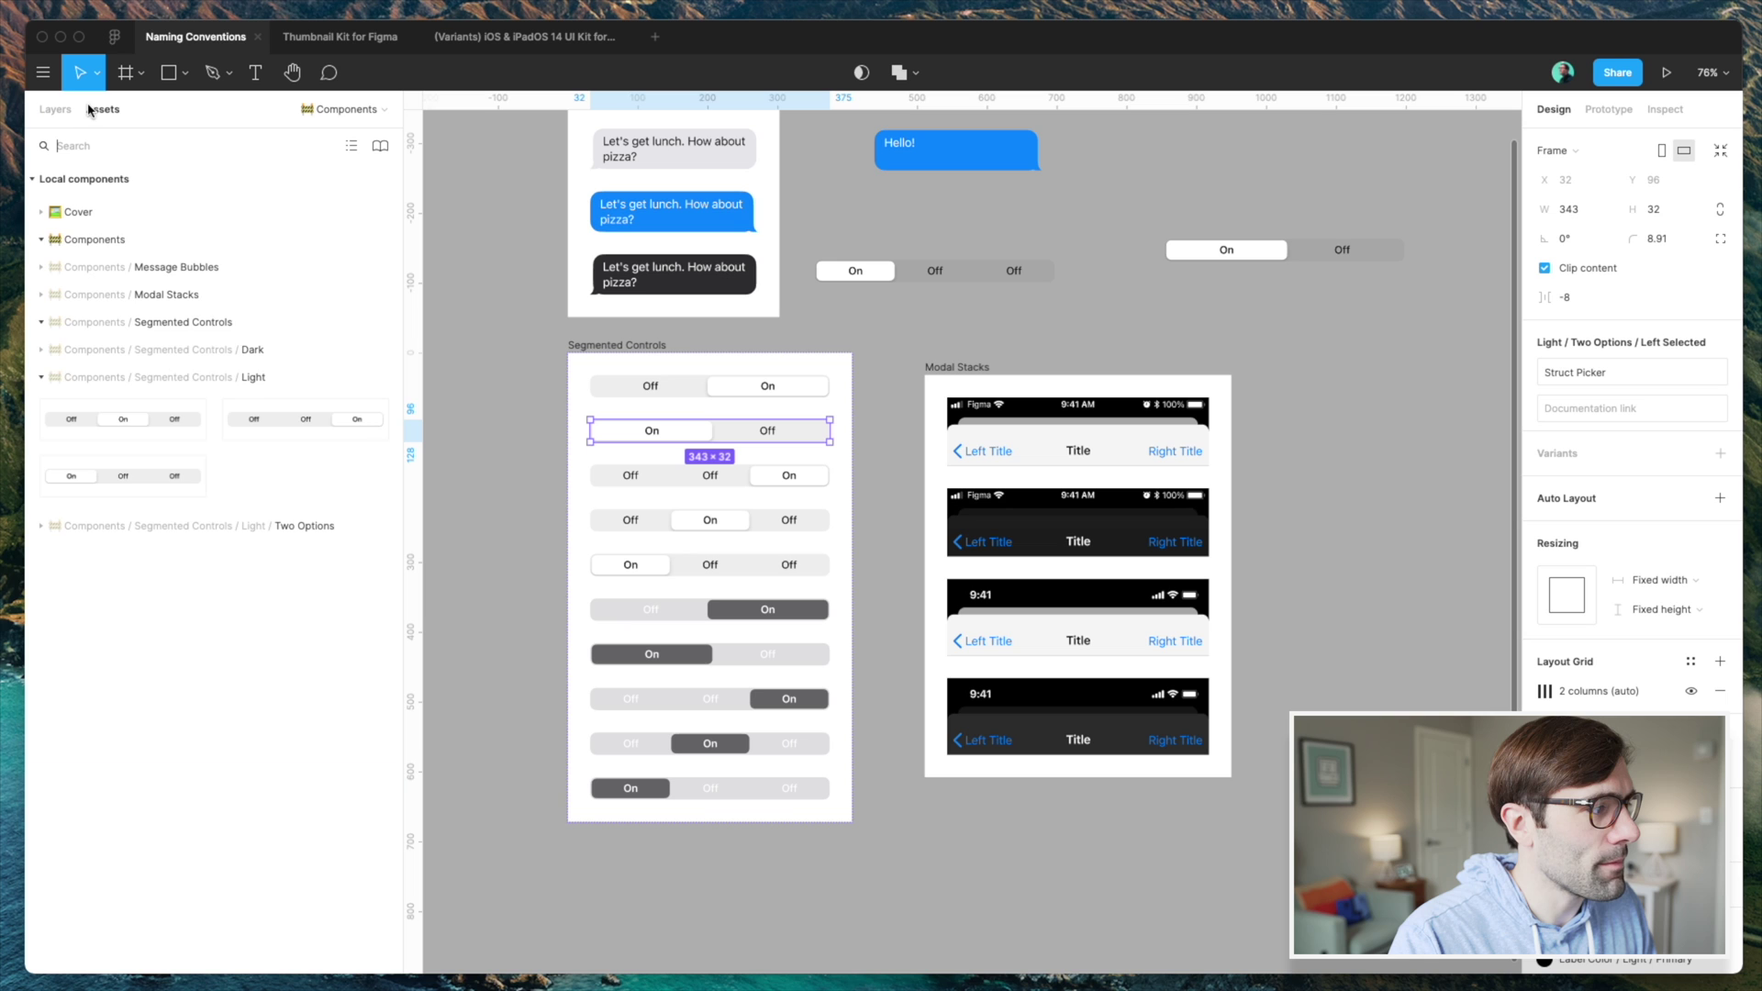
left_click(234, 380)
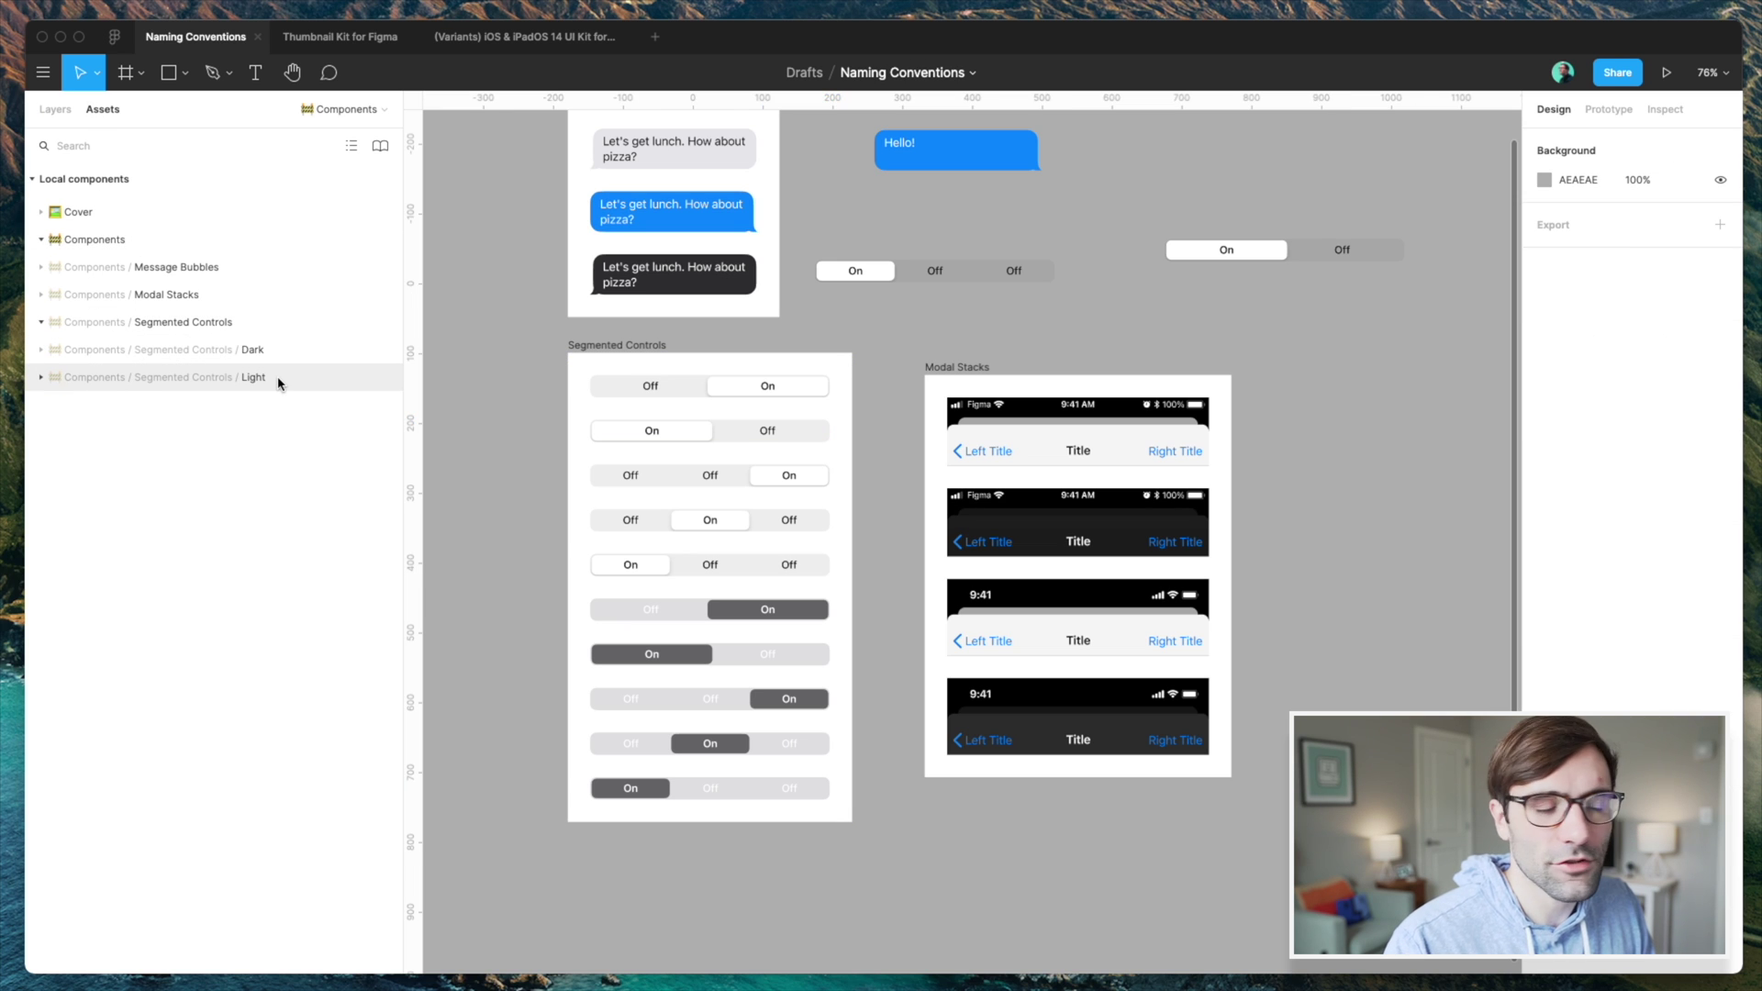
left_click(279, 383)
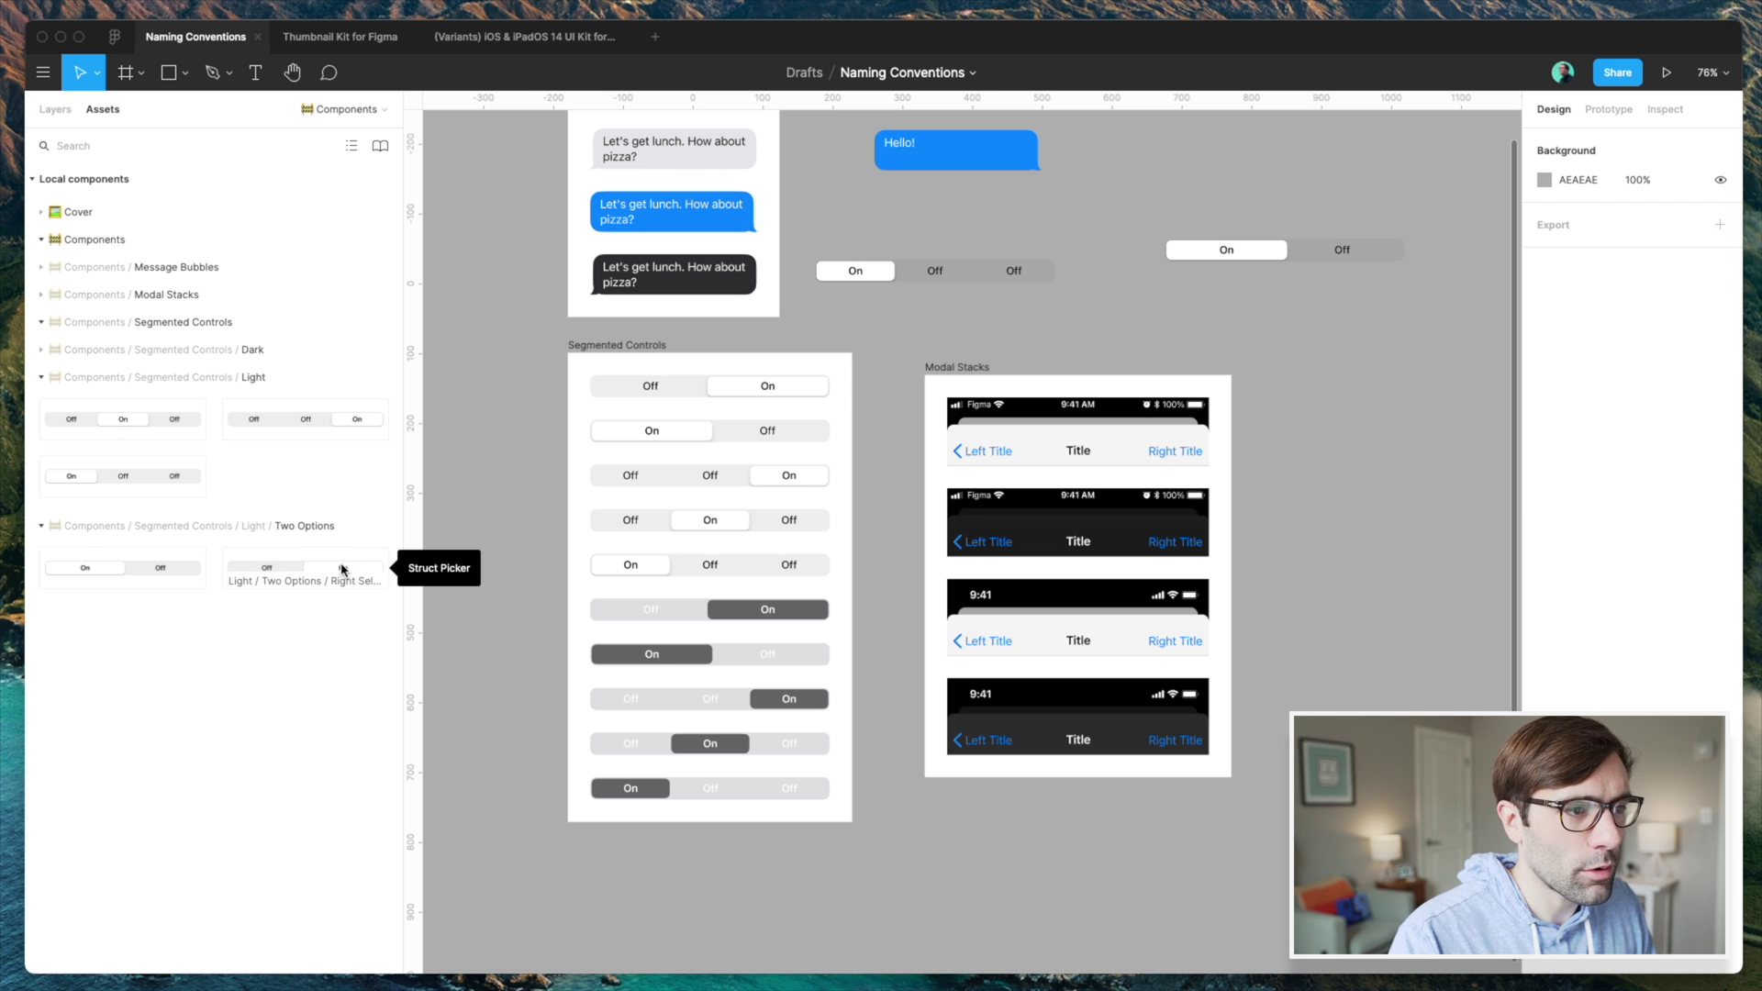
- Swap the placed light two-option segmented control instance to the Right Selected component
left_click(1294, 261)
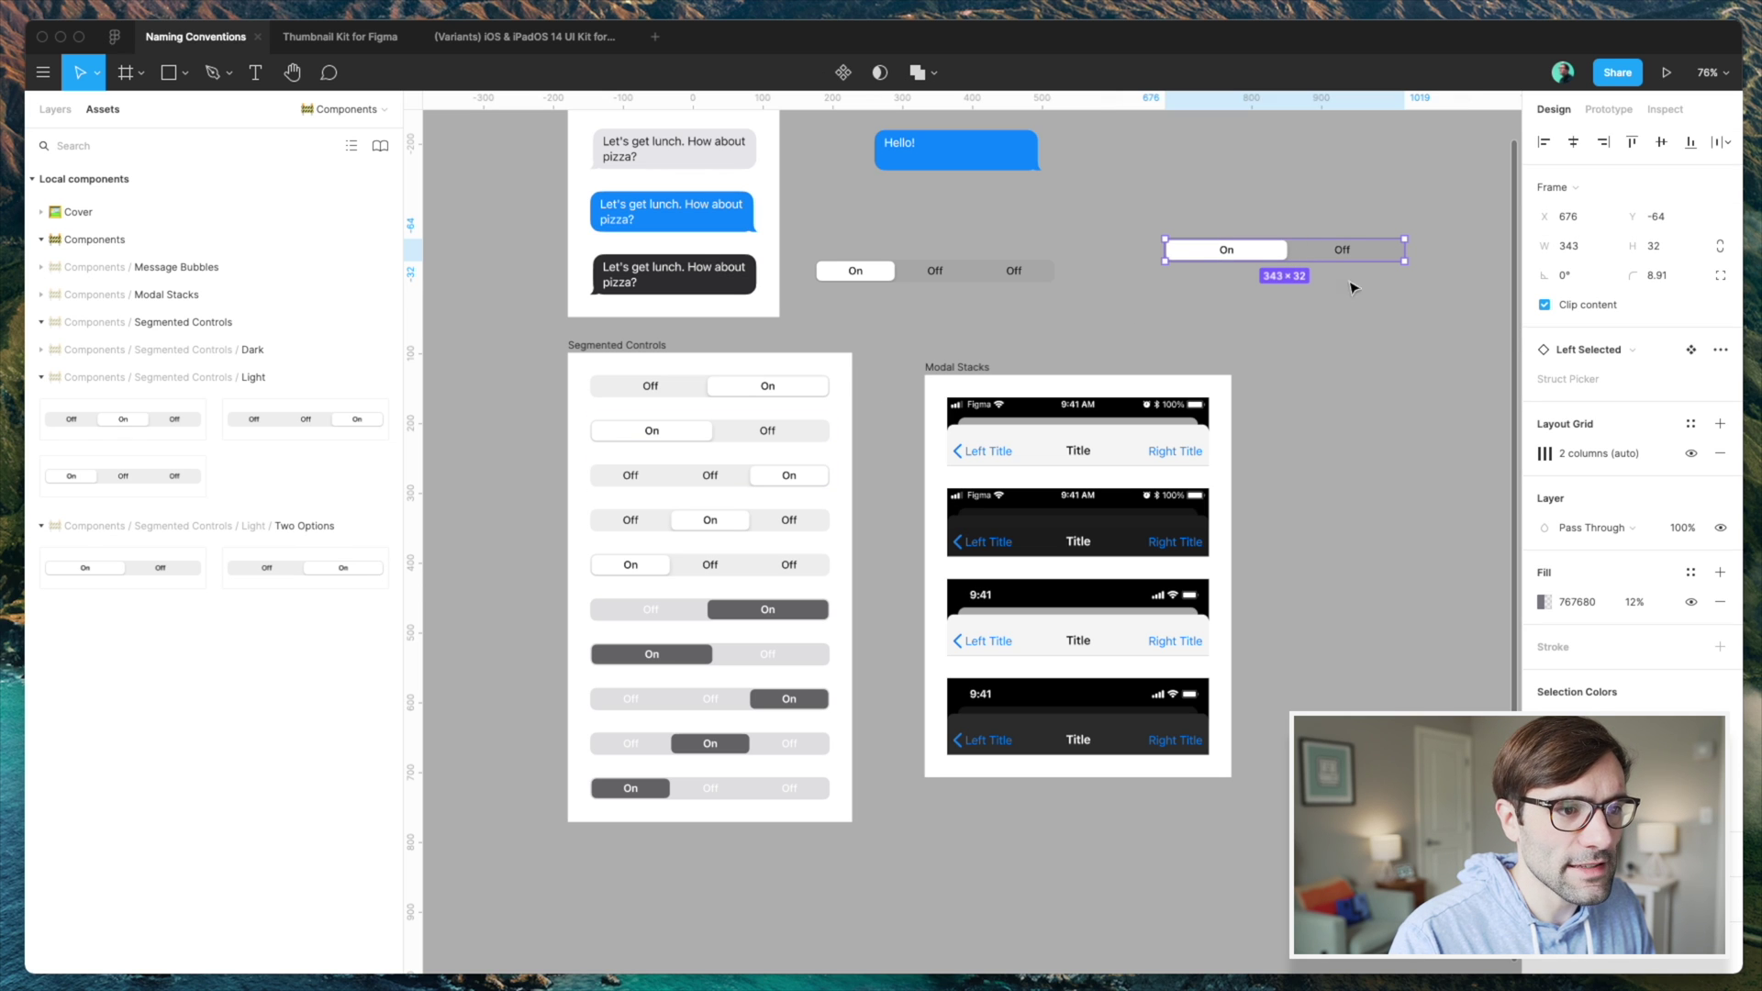
left_click(1616, 352)
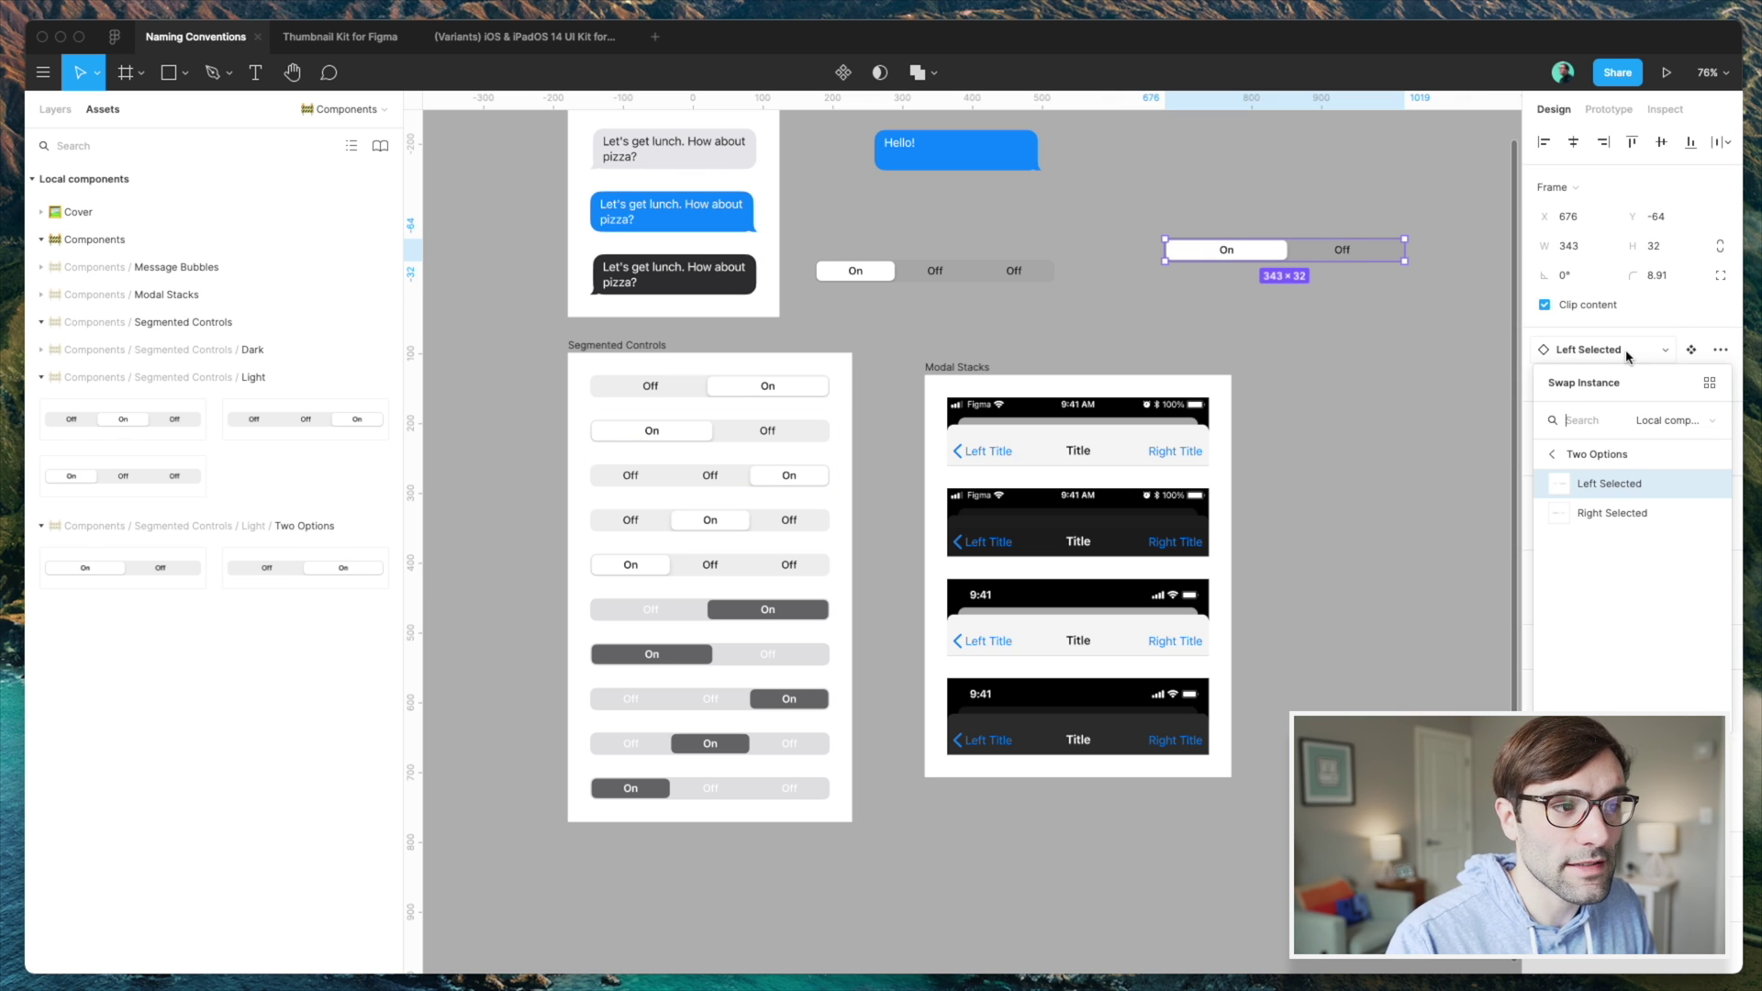
left_click(1638, 512)
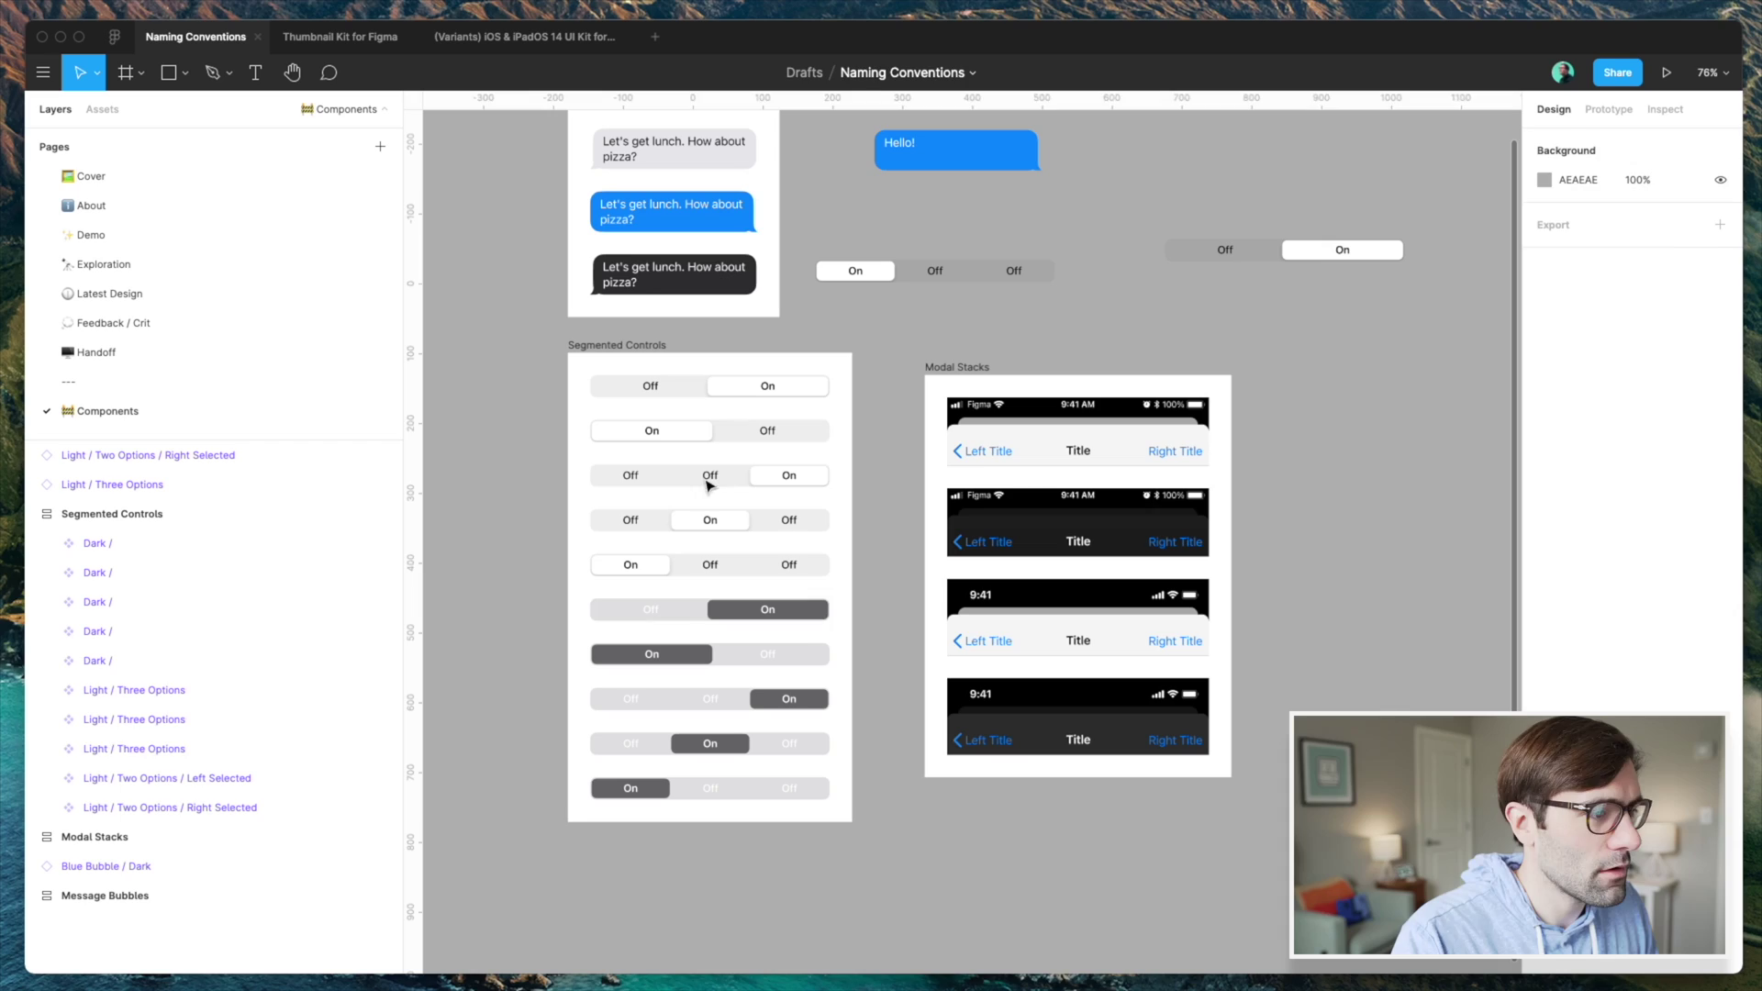
- Append "/ Right Selected", "/ Center Selected" and "/ Left Selected" to the matching light three-option component names
left_click(260, 743)
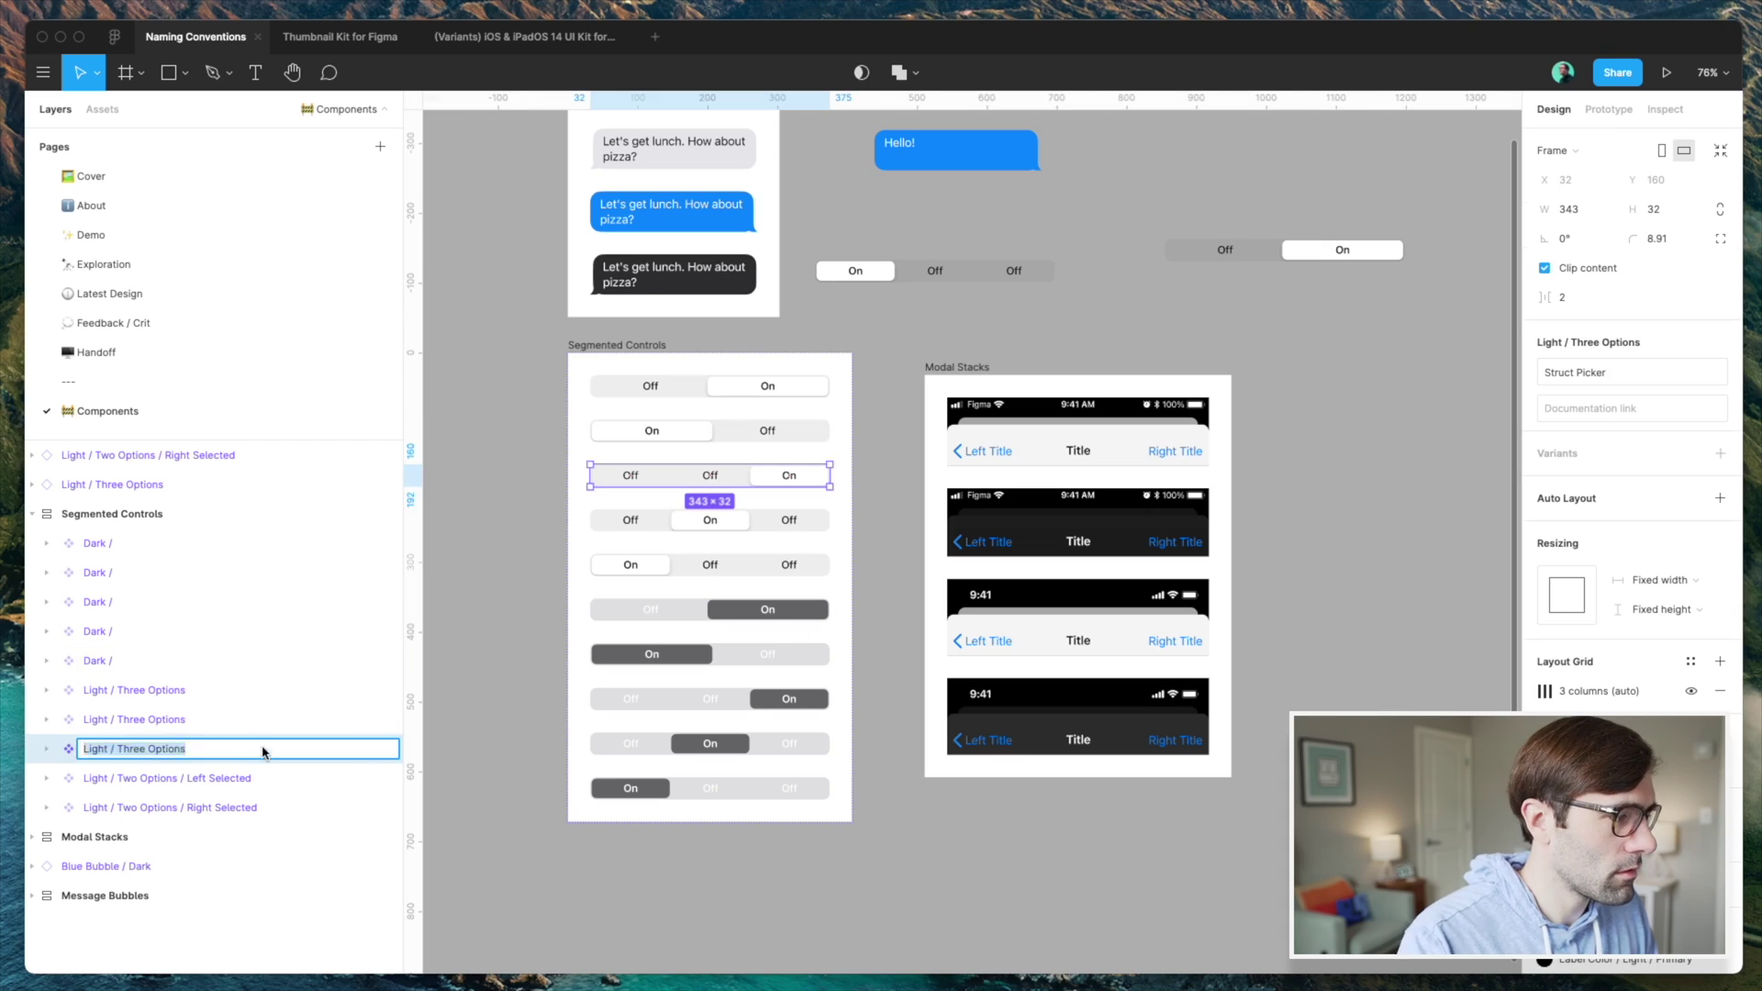
left_click(243, 722)
double_click(134, 690)
type("/ Left Selected")
- Rename the dark controls as "Dark / Two Options" or "Dark / Three Selected", ending in "/ Left Selected", "/ Center Selected" or "/ Right Selected" to match each
double_click(157, 661)
left_click(157, 633, "shift")
key("super+r")
left_click(859, 341)
type("Two Options")
double_click(212, 637)
type("/ Left Selected")
key("Tab")
type("/ Right Selected")
key("Tab")
type("Right Selected")
key("Tab")
type("Left Selected")
key("Tab")
type("Center")
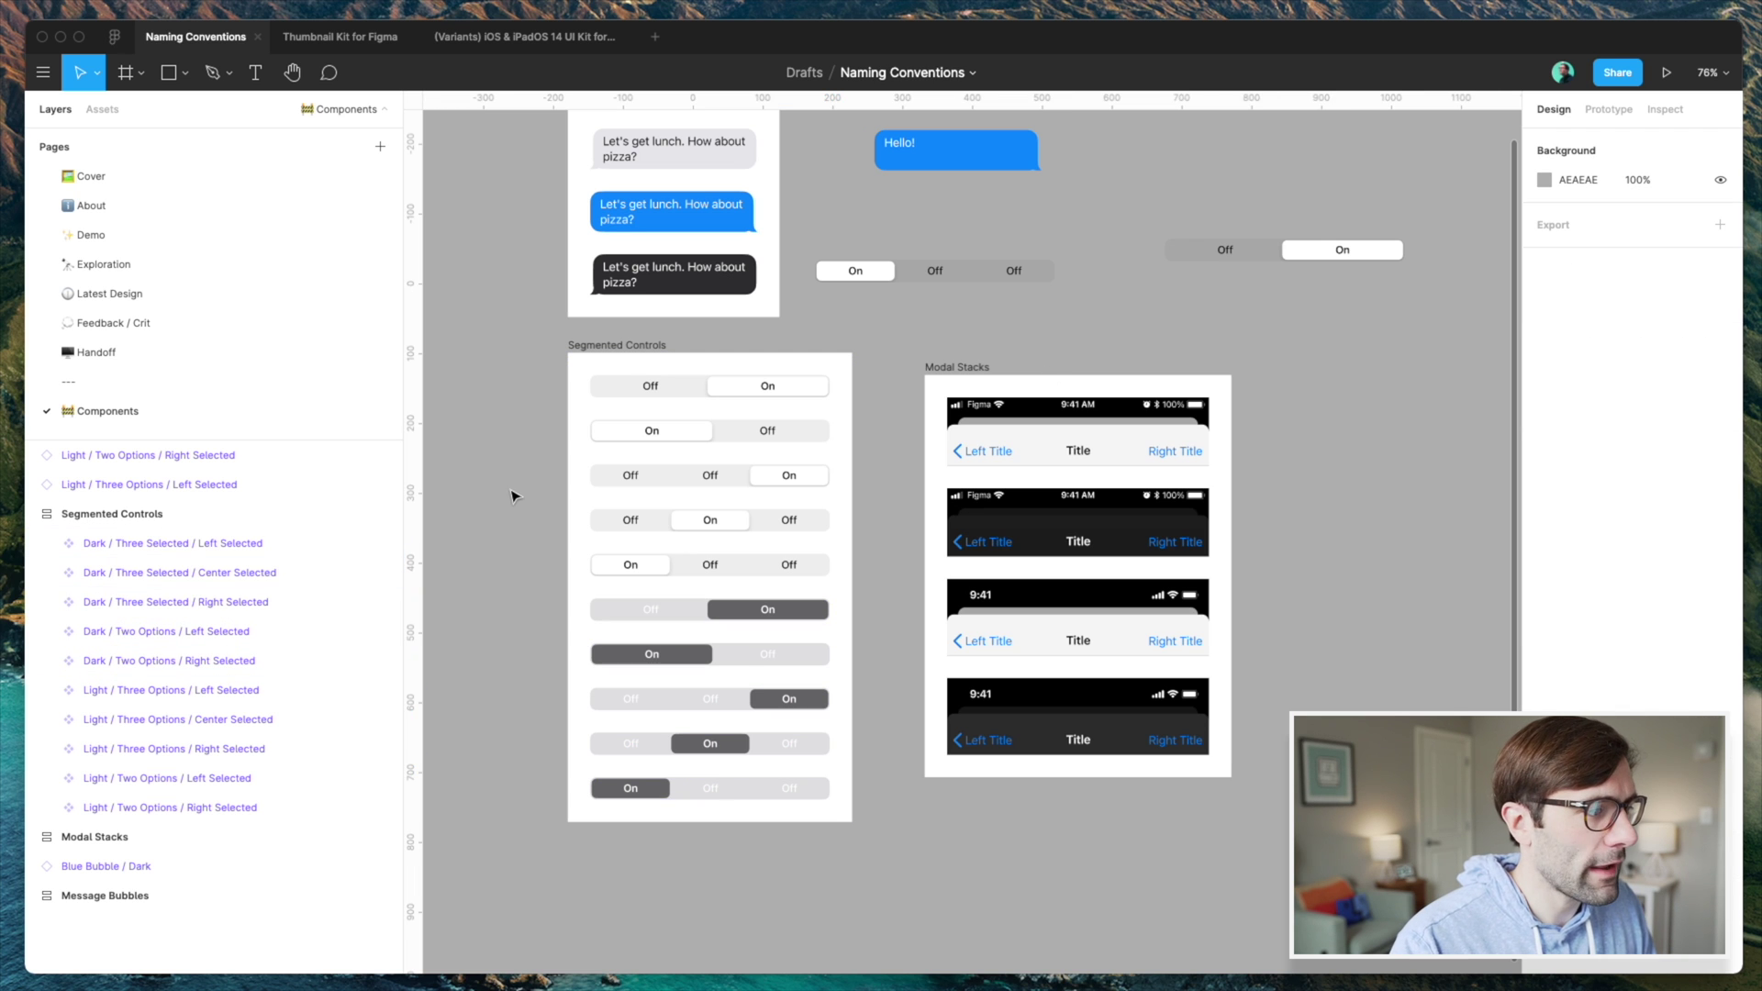
- Examine how the dark and light segmented controls are grouped among the local assets
left_click(110, 112)
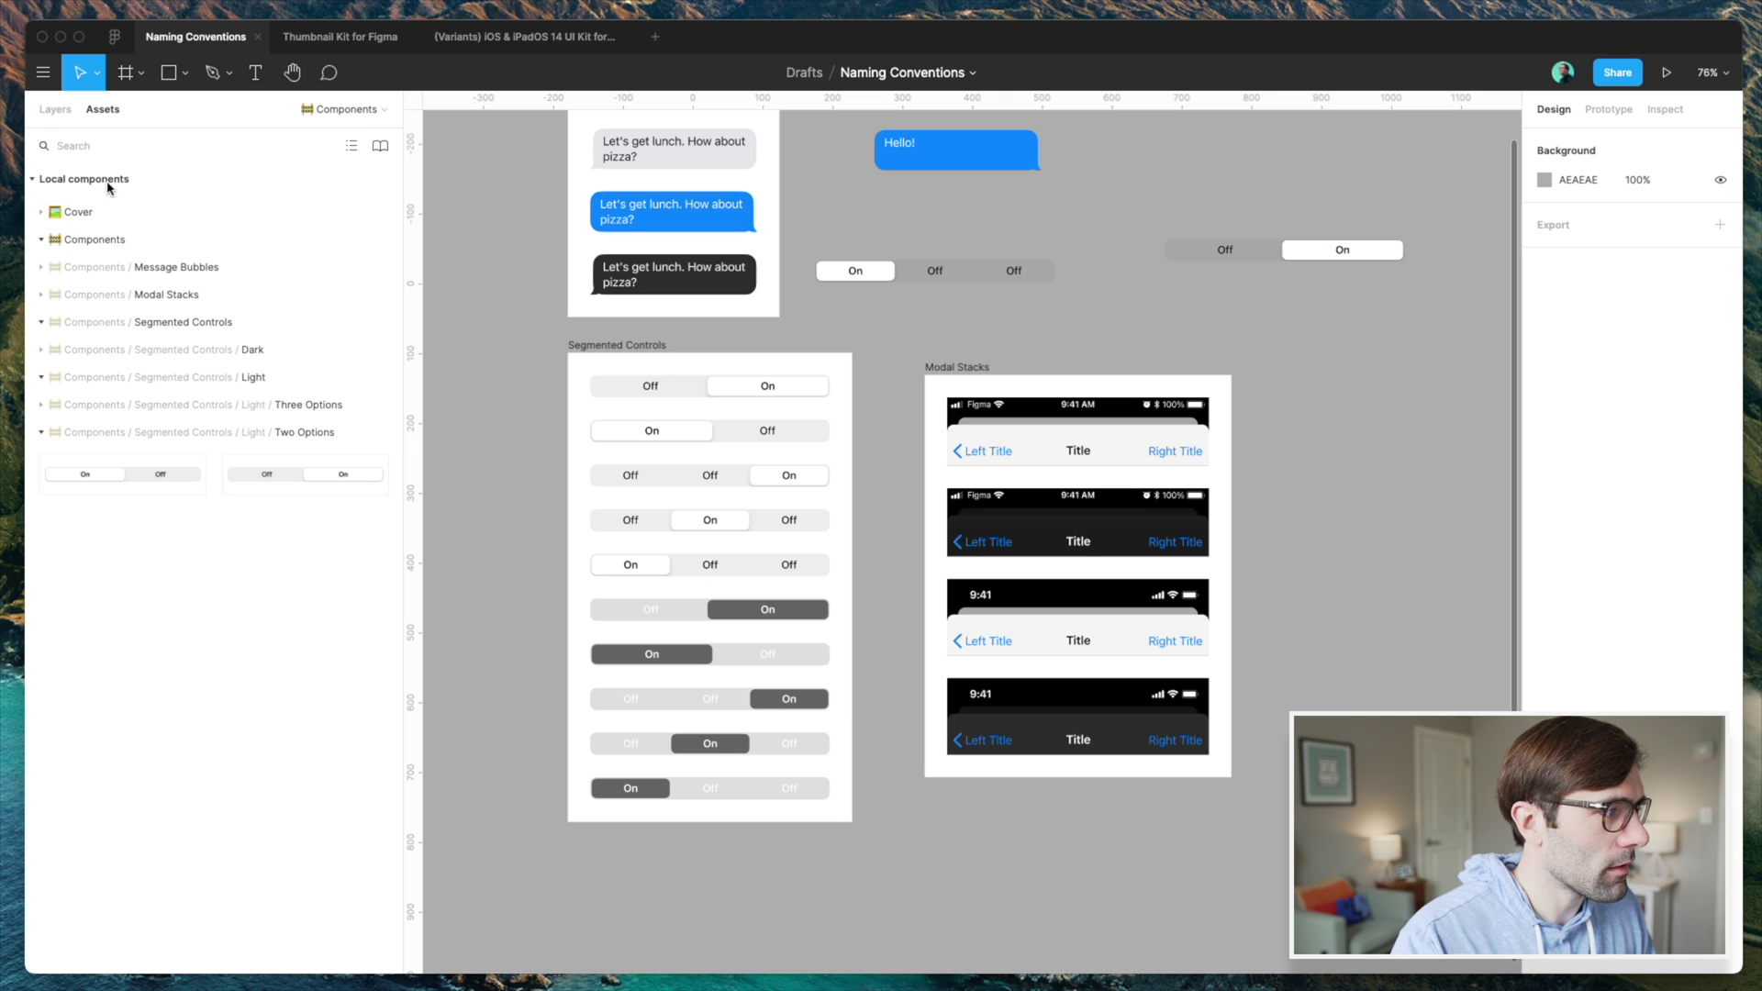
left_click(41, 432)
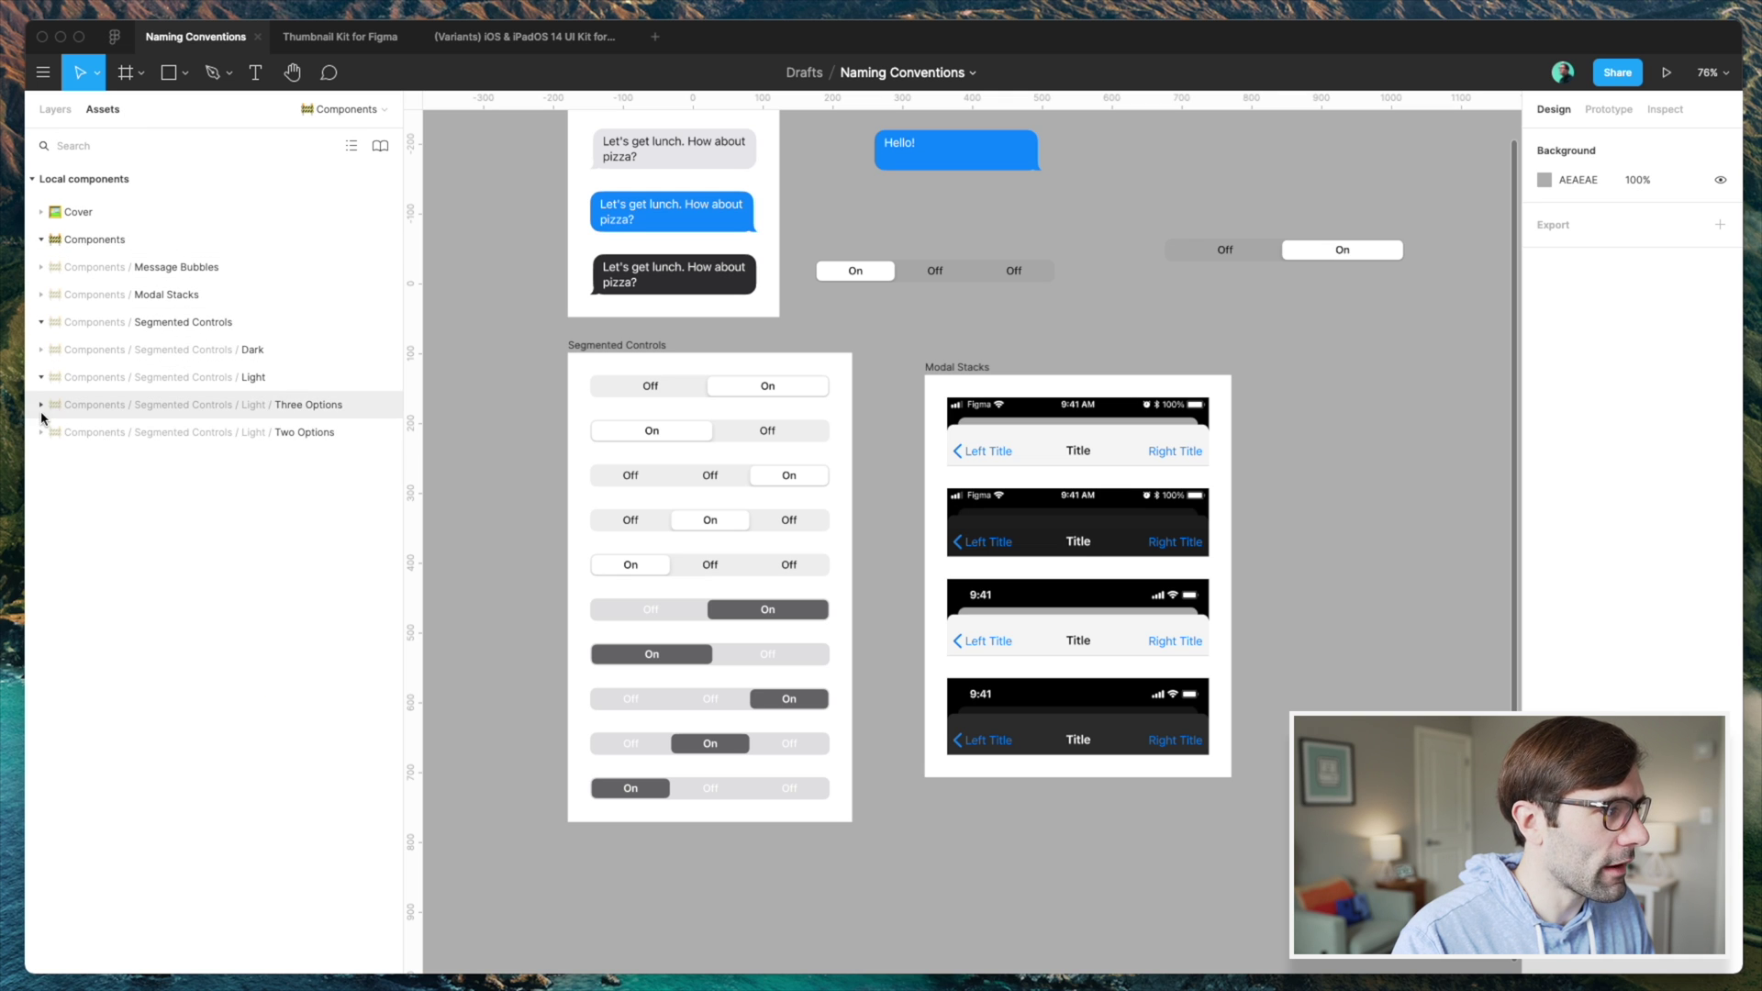
left_click(41, 323)
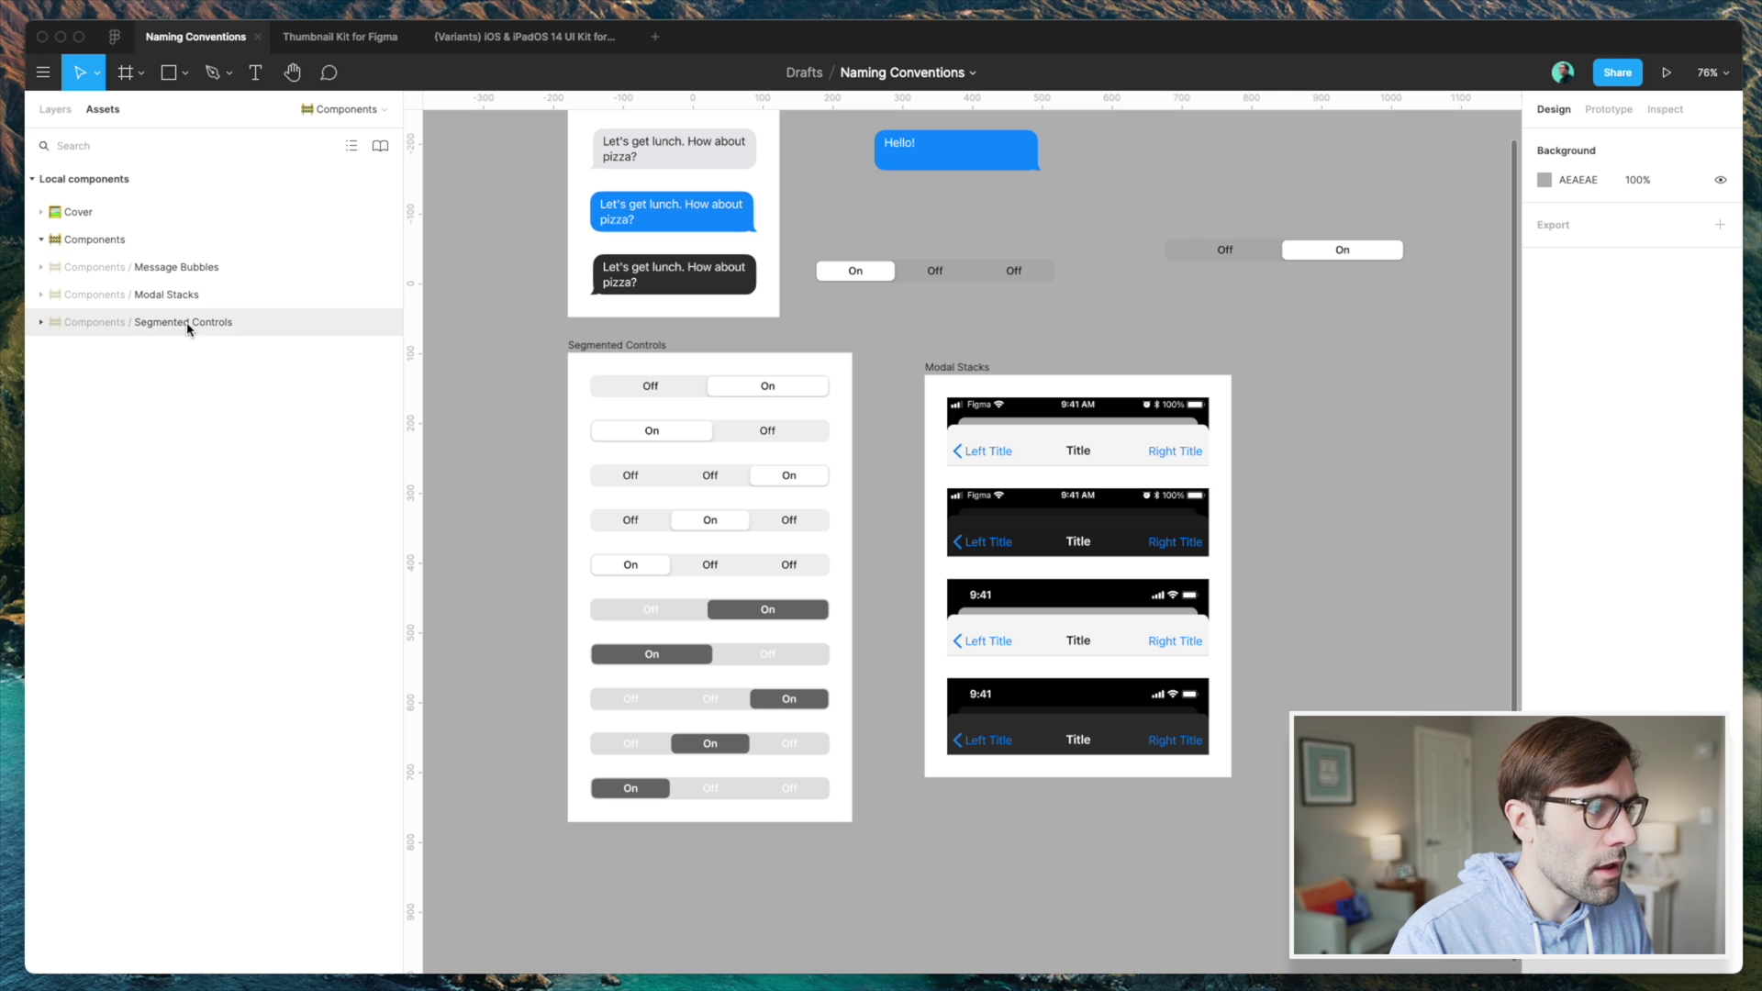
left_click(276, 348)
left_click(264, 432)
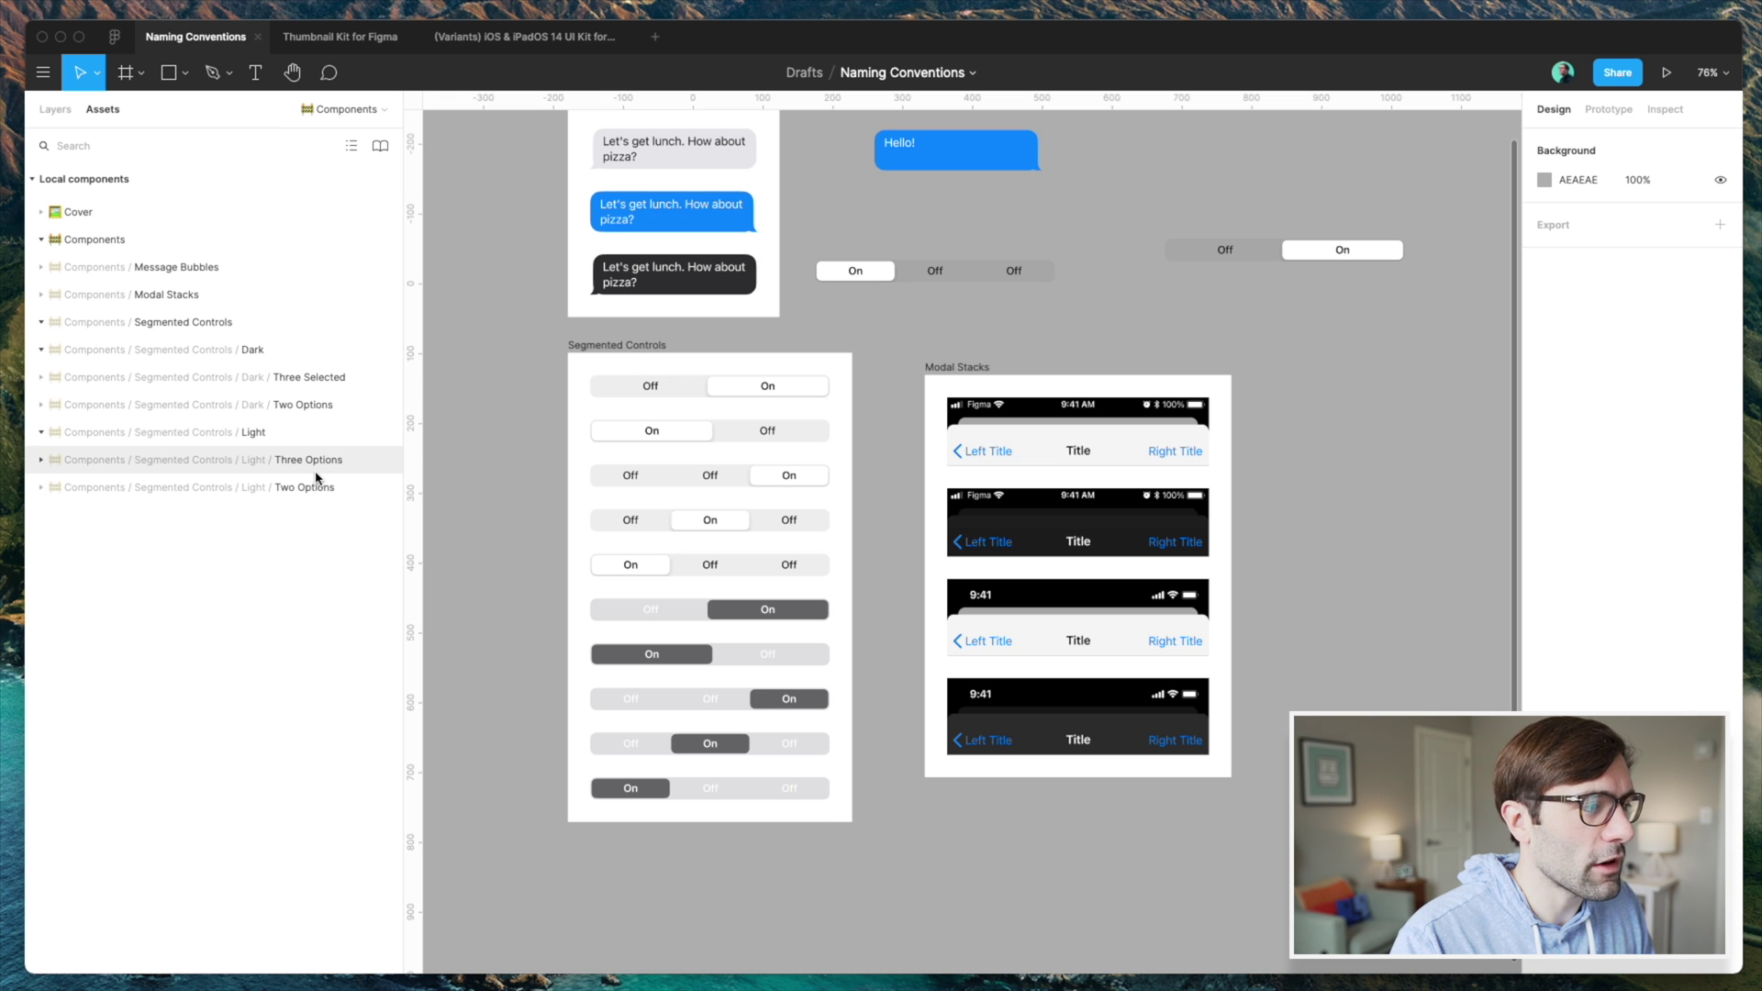
- Place an instance of the dark two-option, right-selected segmented control above the Modal Stacks frame and swap it to Left Selected
left_click(284, 413)
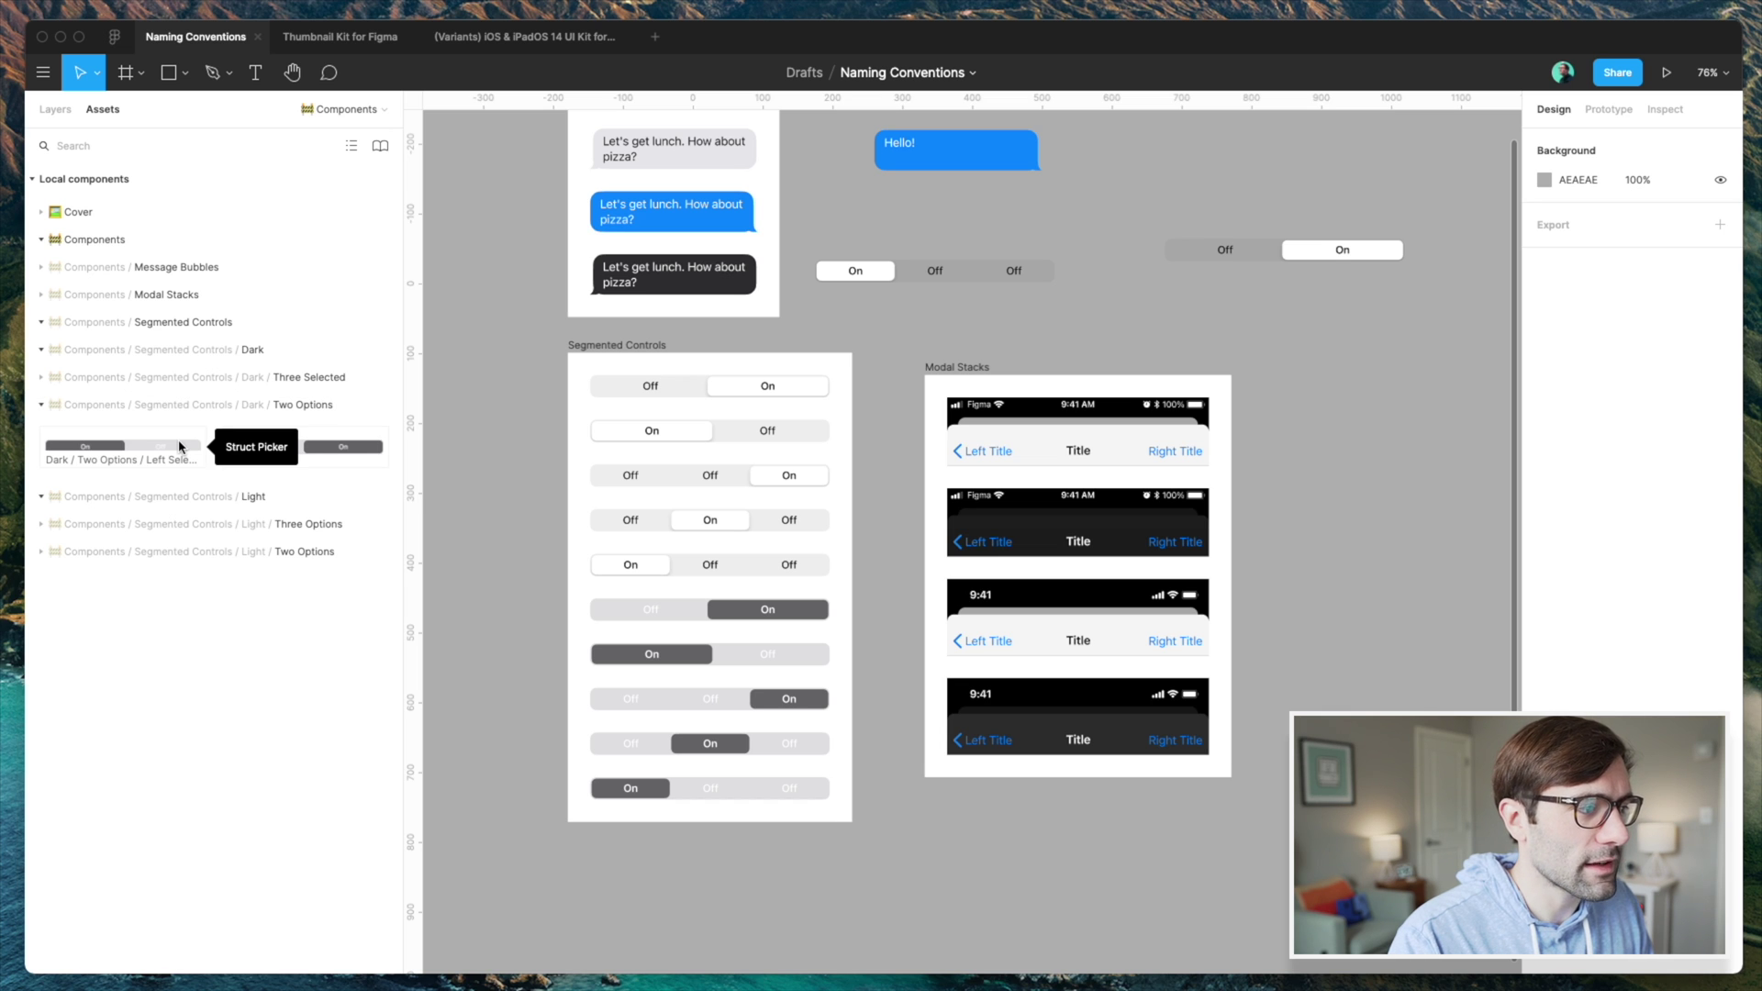
left_click_drag(280, 450, 1102, 341)
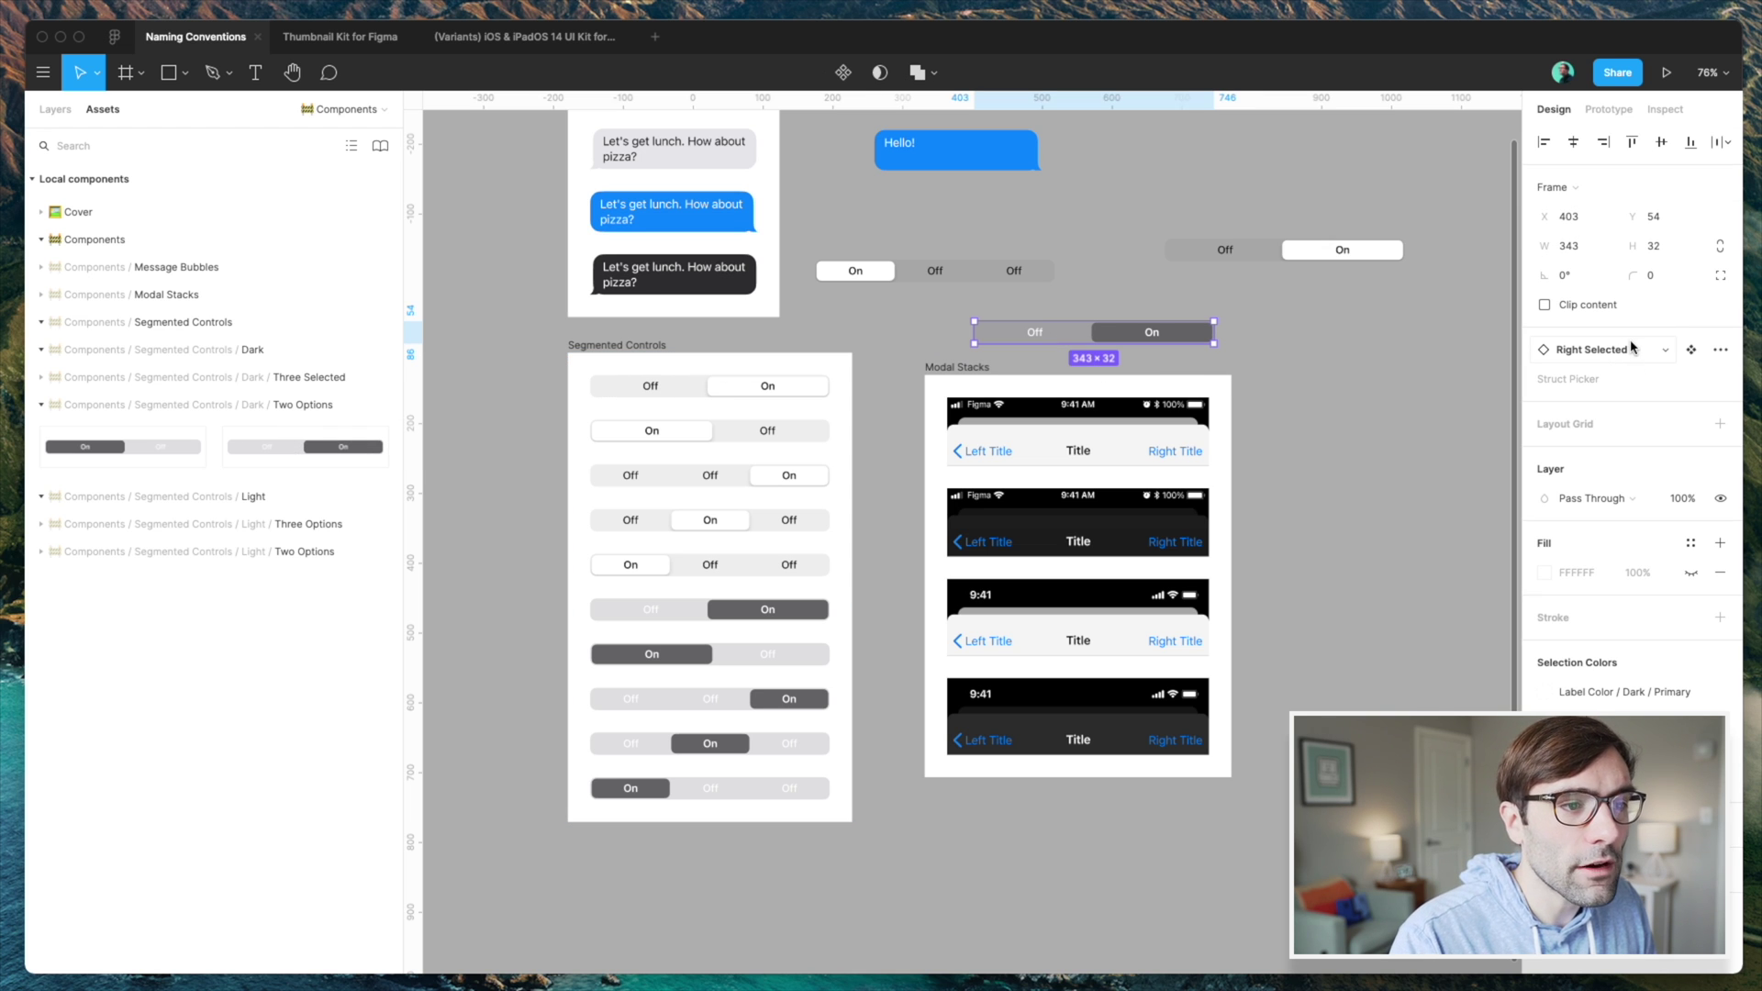
left_click(1590, 352)
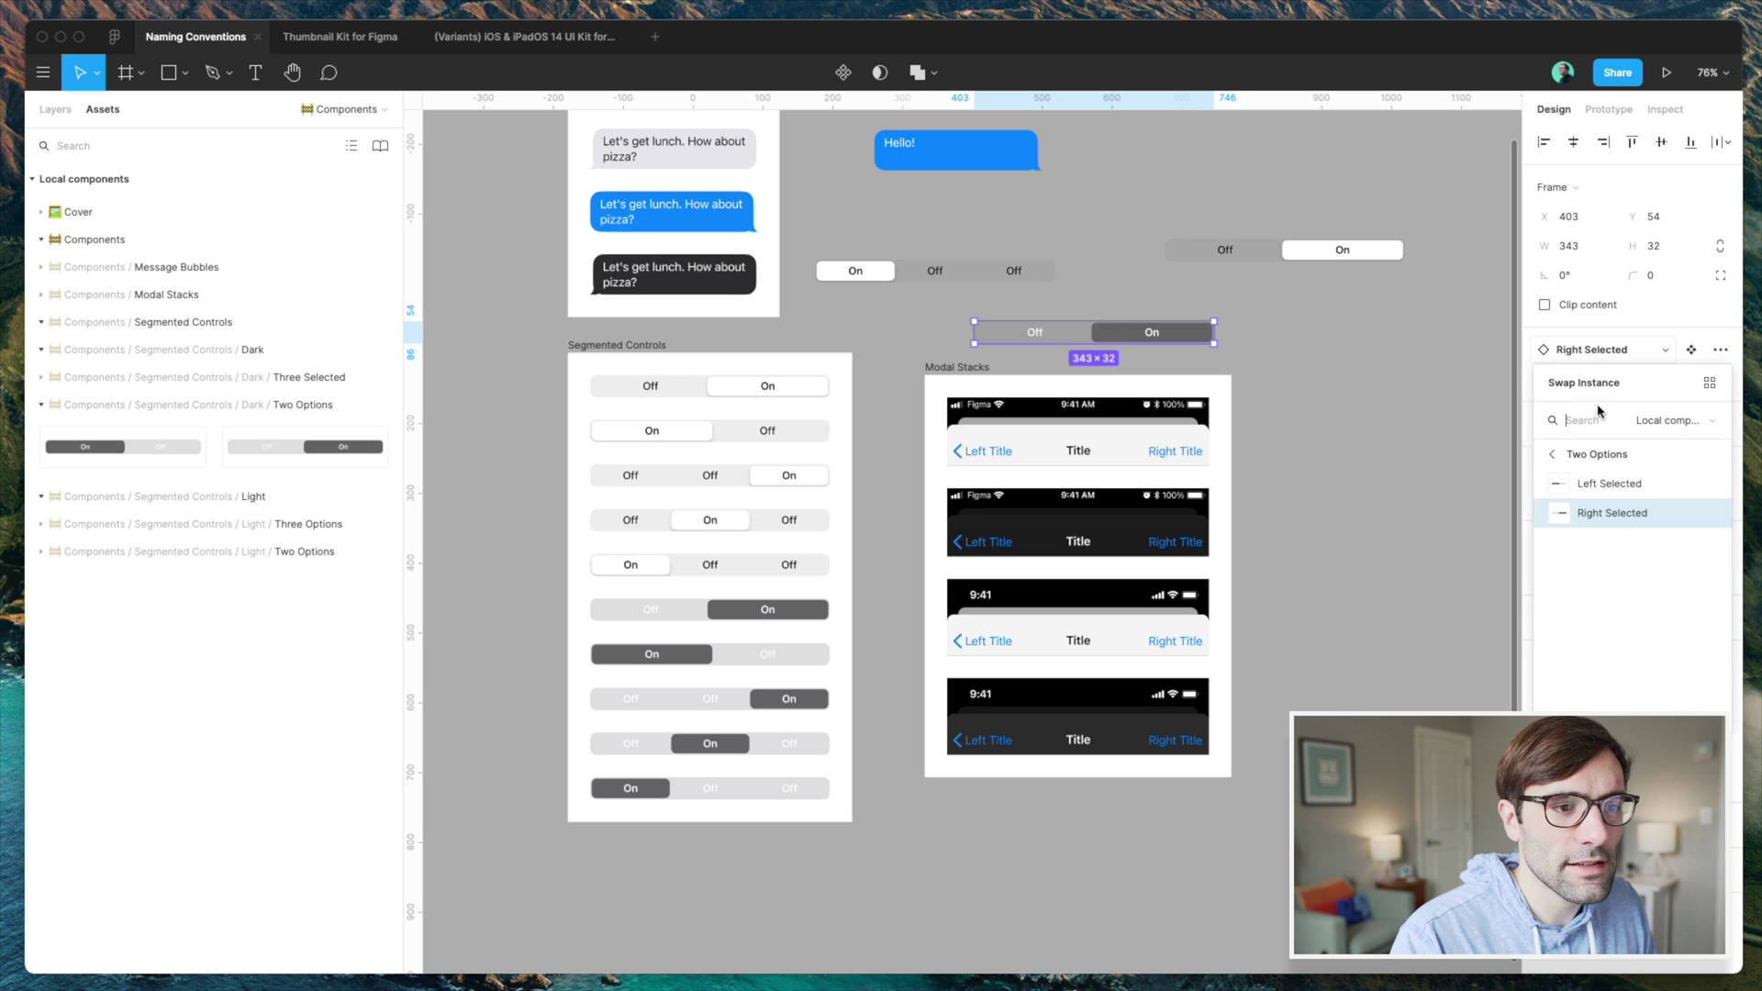
left_click(1623, 486)
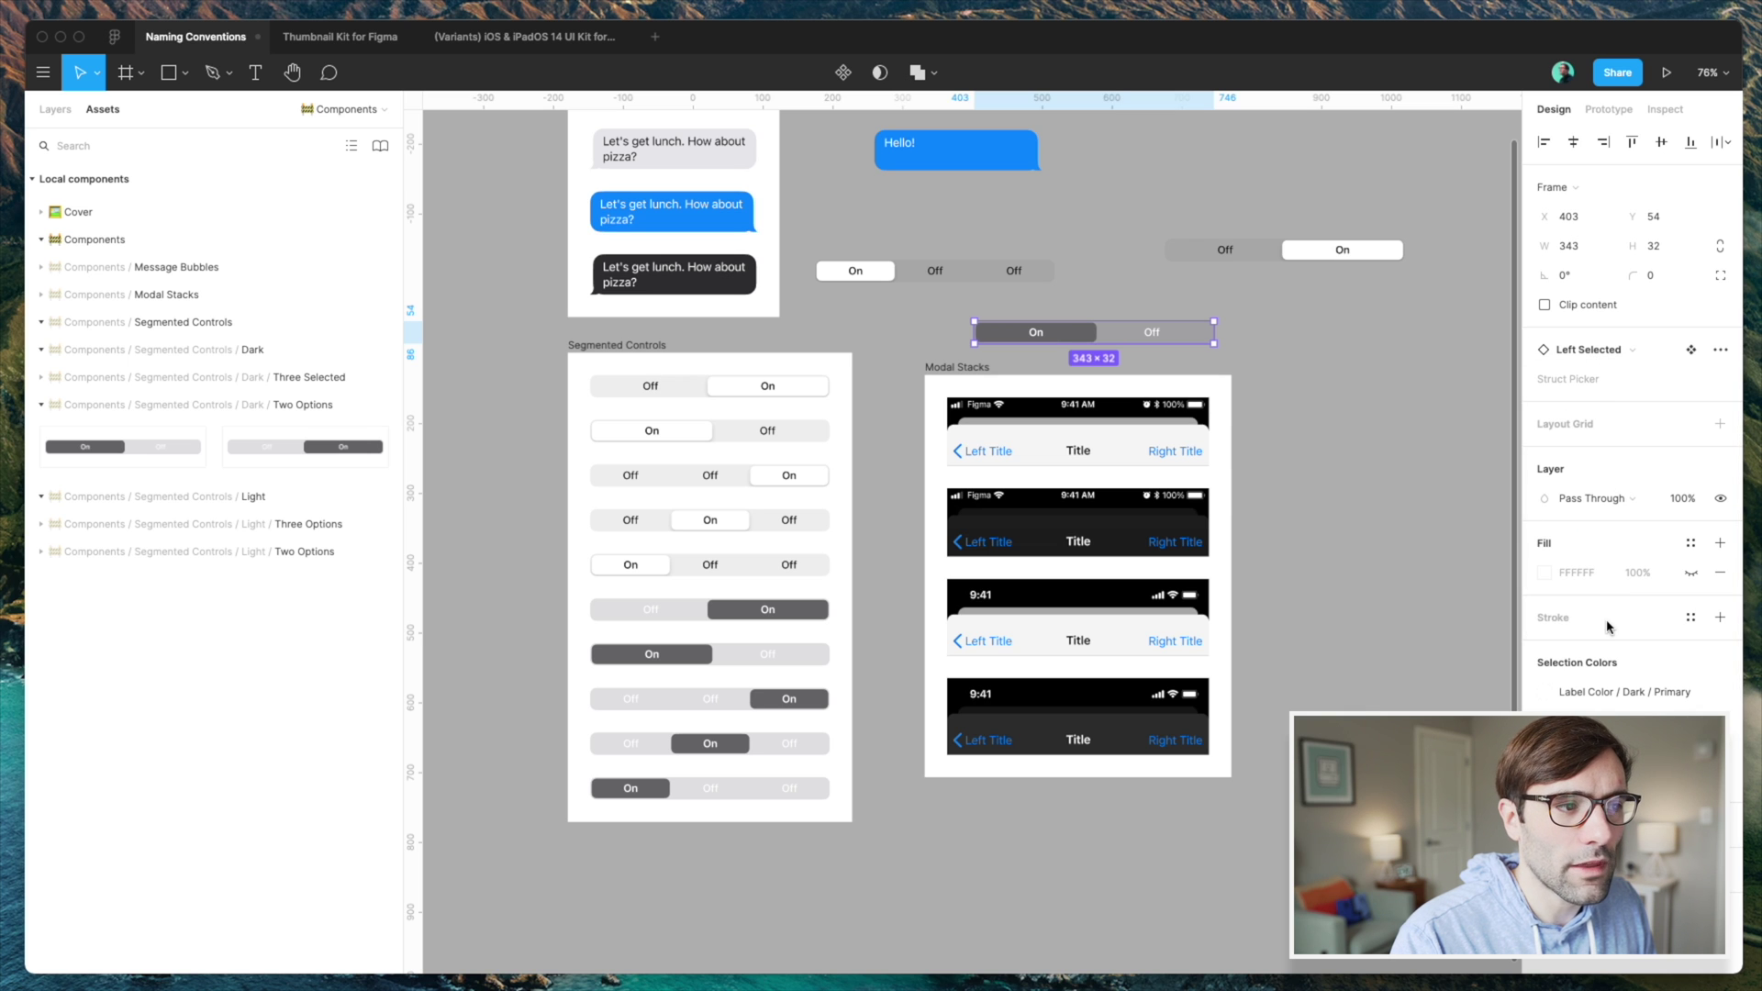
- Swap the dark instance to the Left Selected component from the dark Three Selected group
left_click(1621, 353)
left_click(1552, 454)
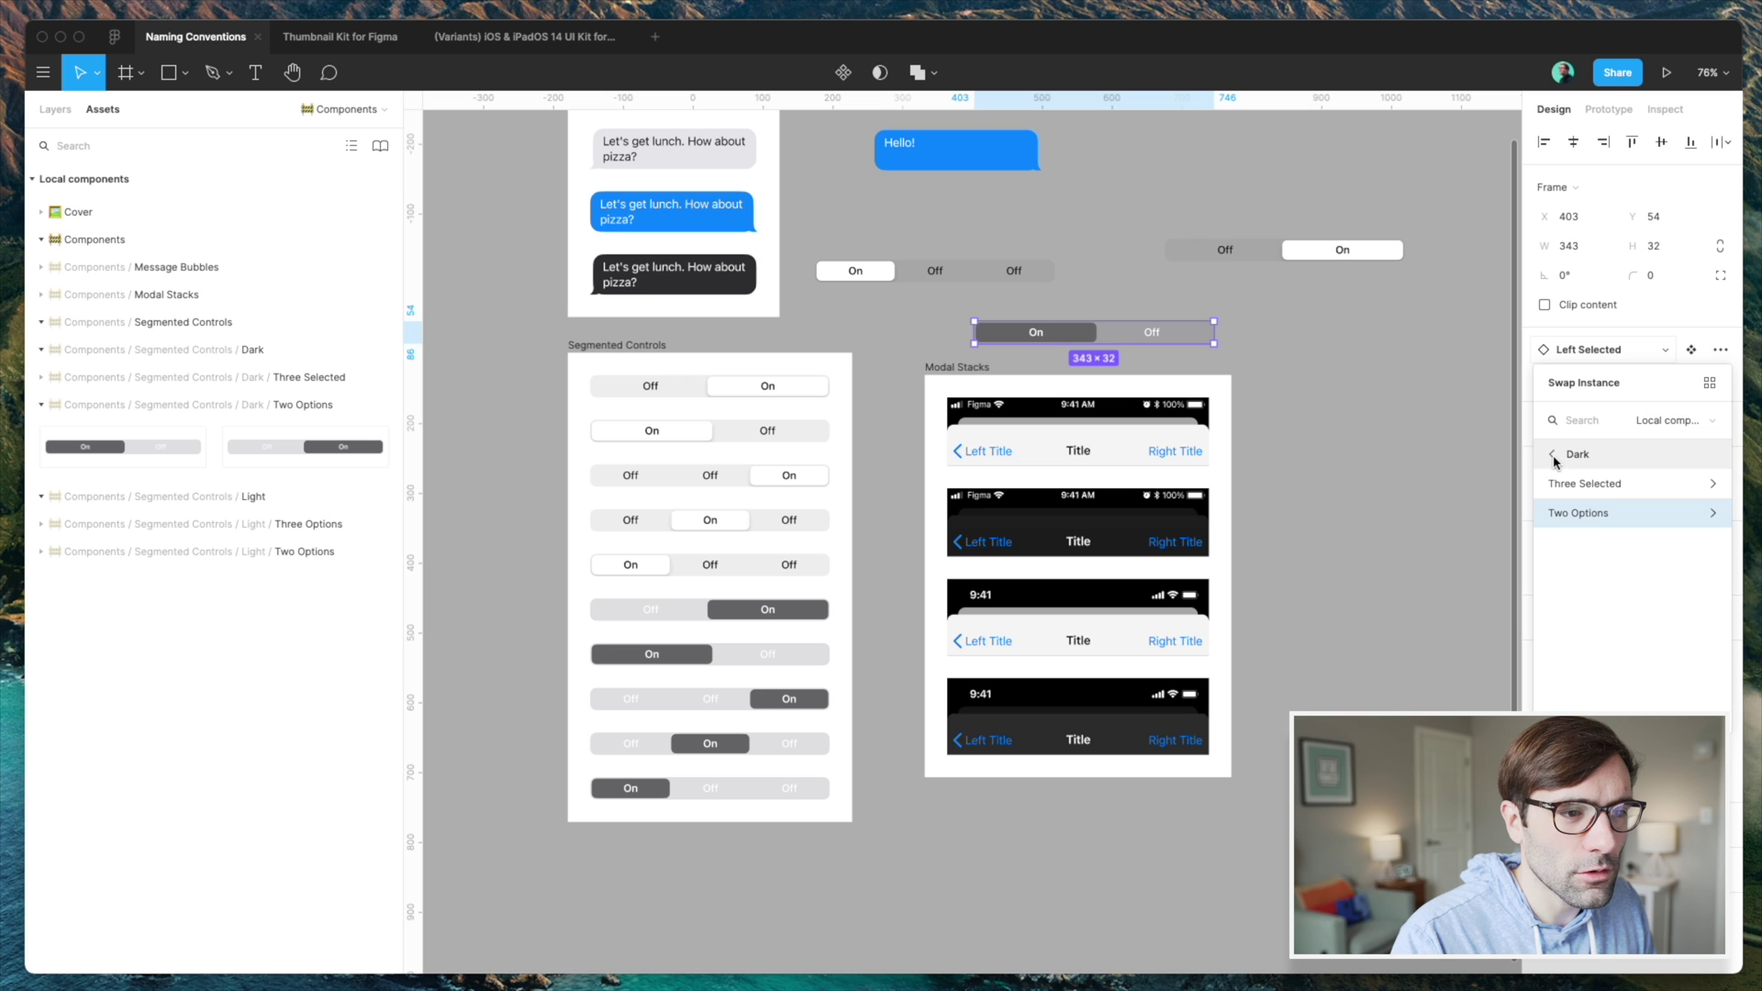
left_click(1627, 485)
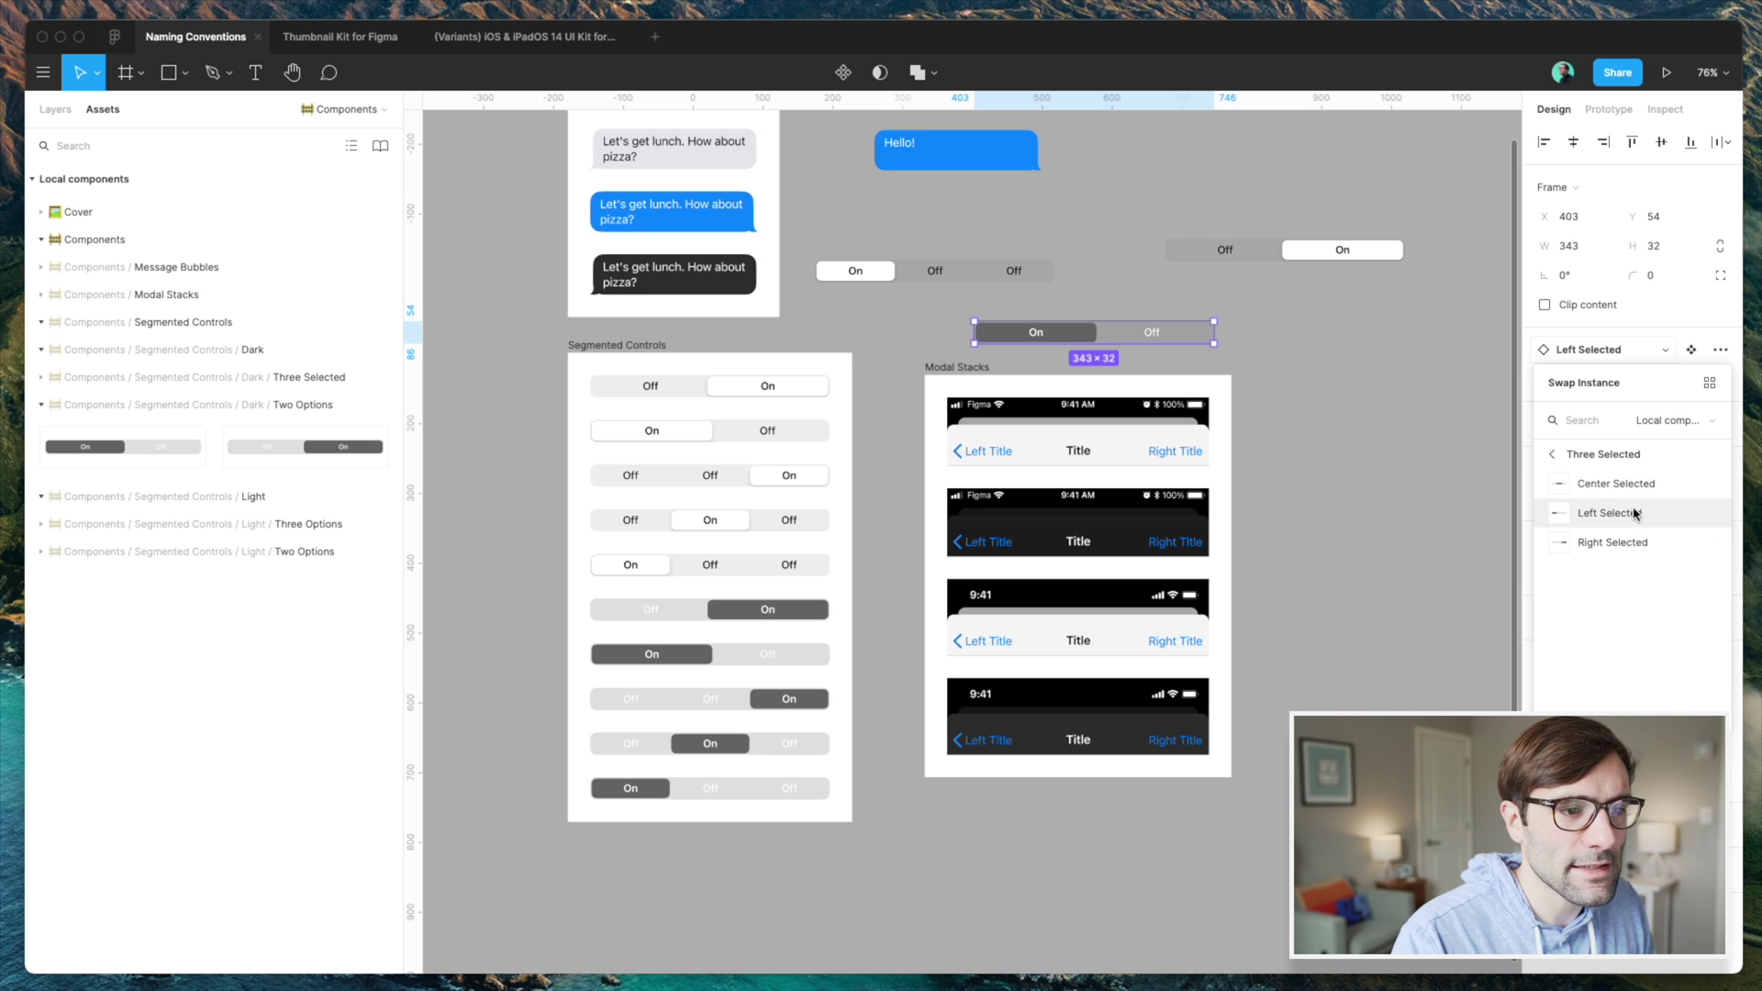
left_click(1633, 512)
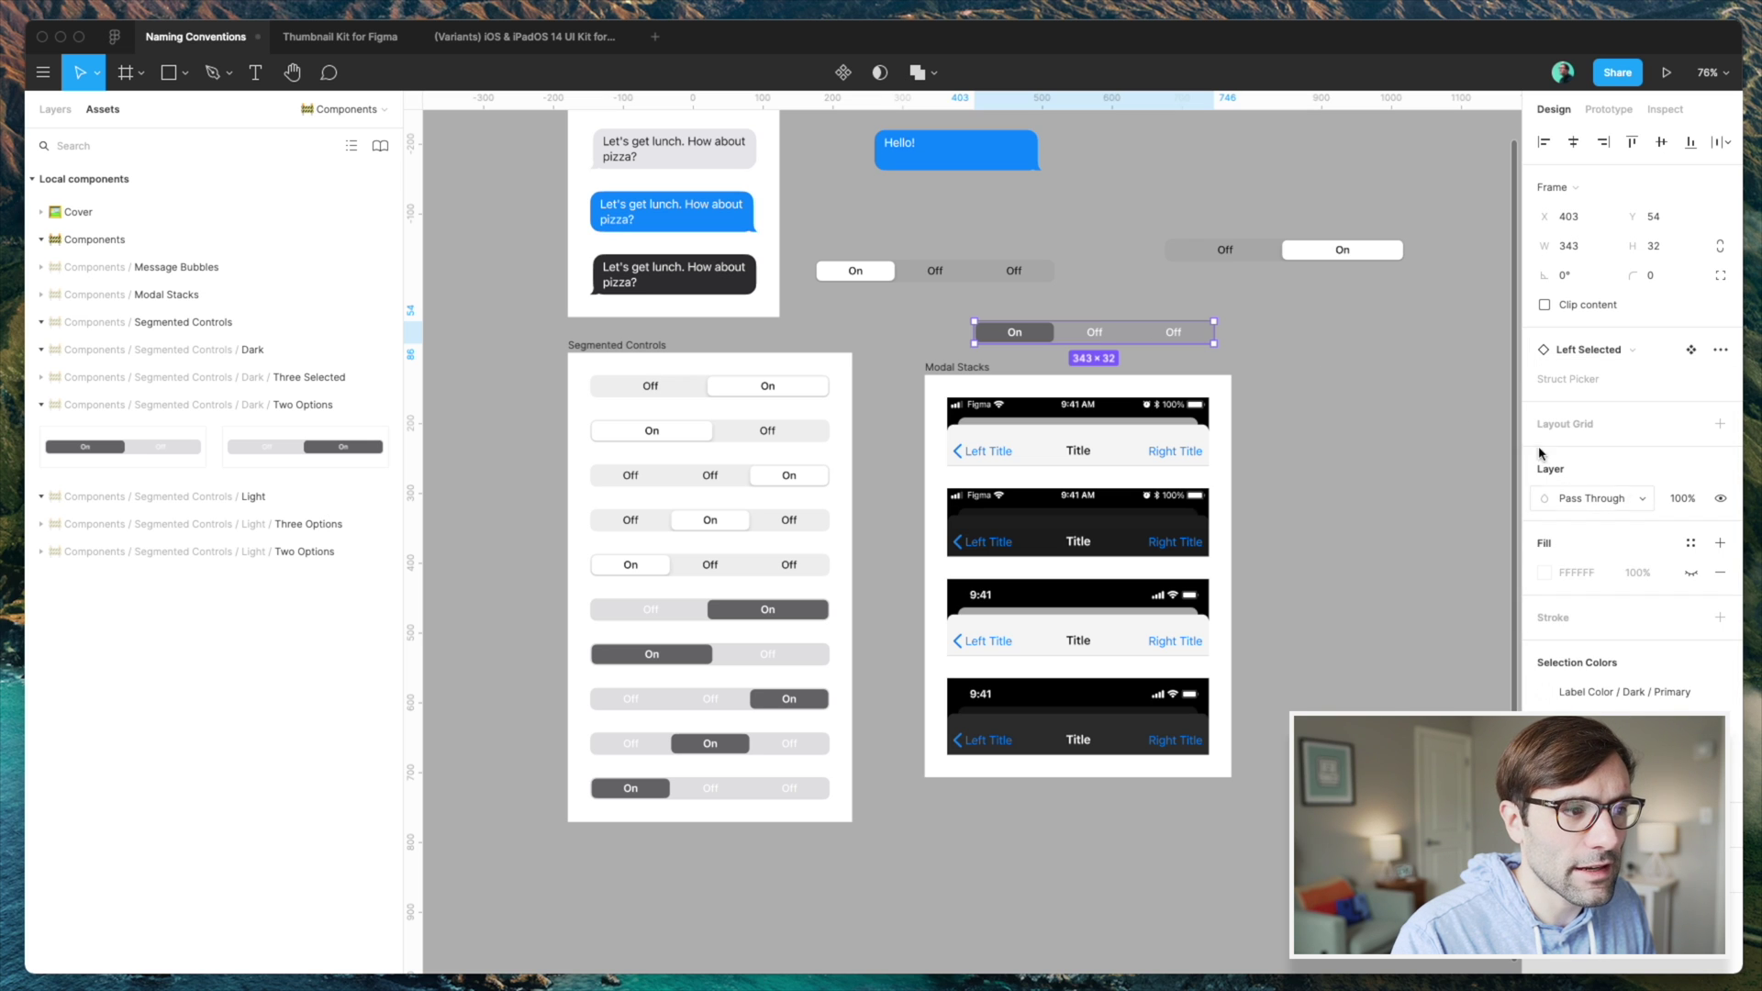
left_click(1282, 378)
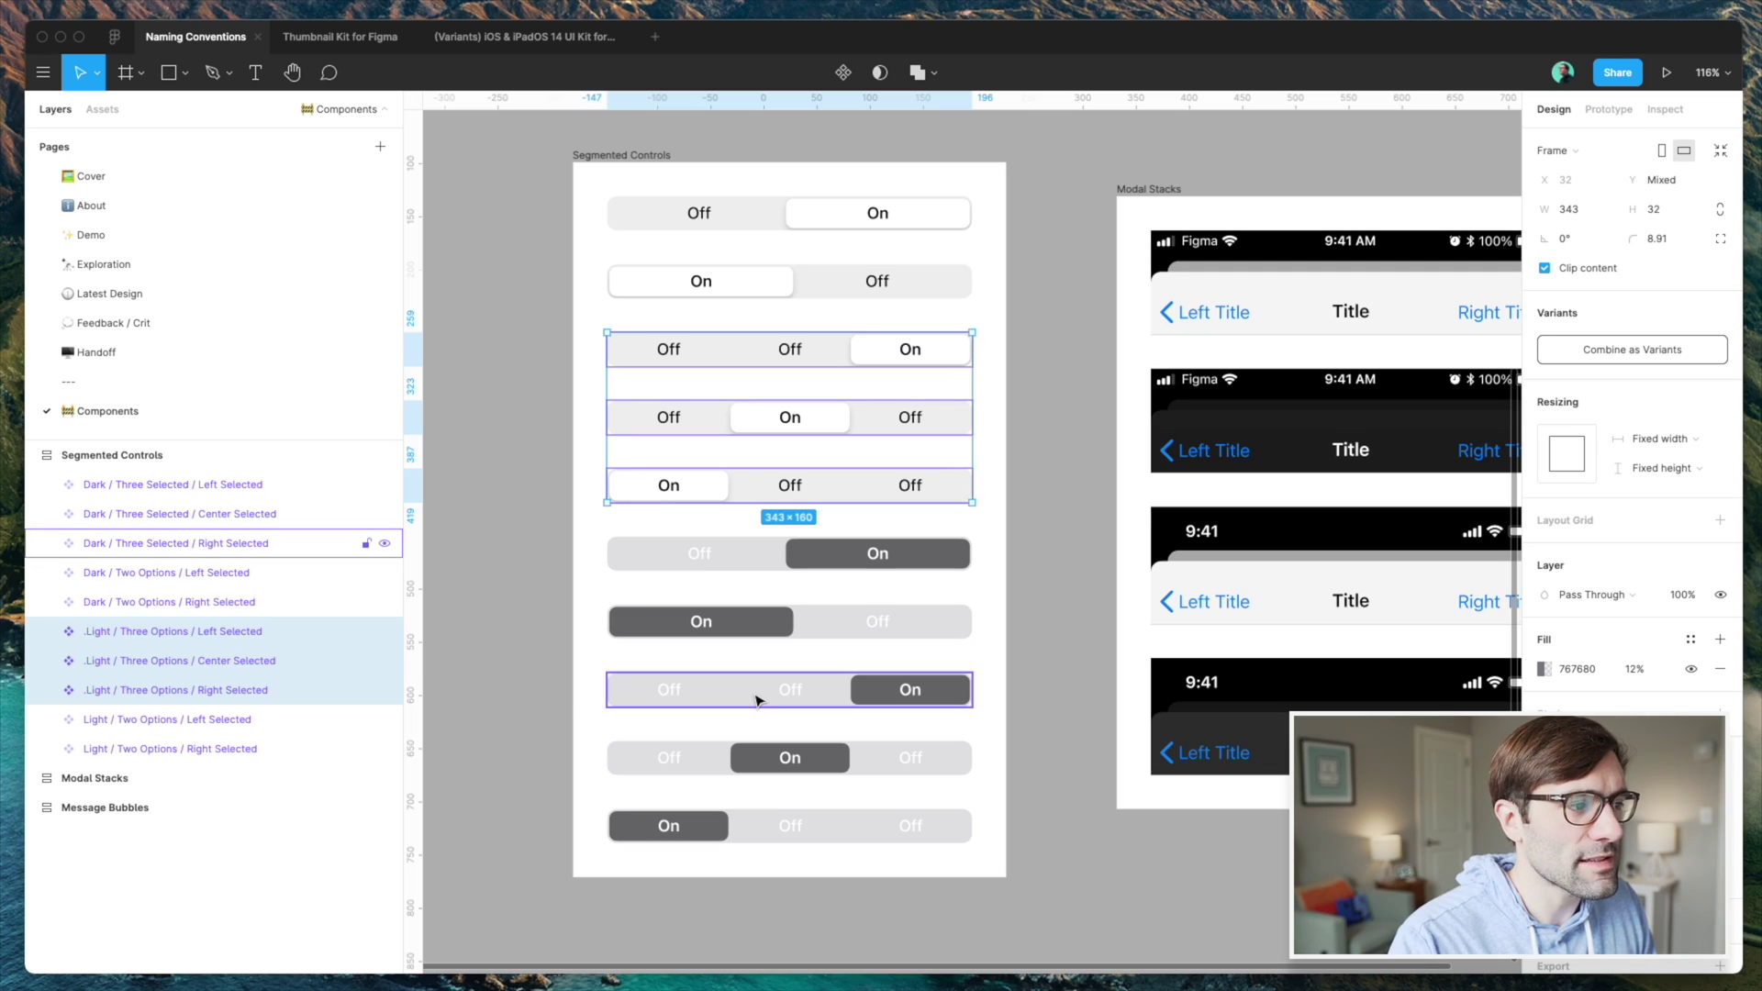
- Select the three dark three-option segmented controls in the Segmented Controls frame and open them for batch renaming
left_click(758, 700)
left_click(771, 758, "shift")
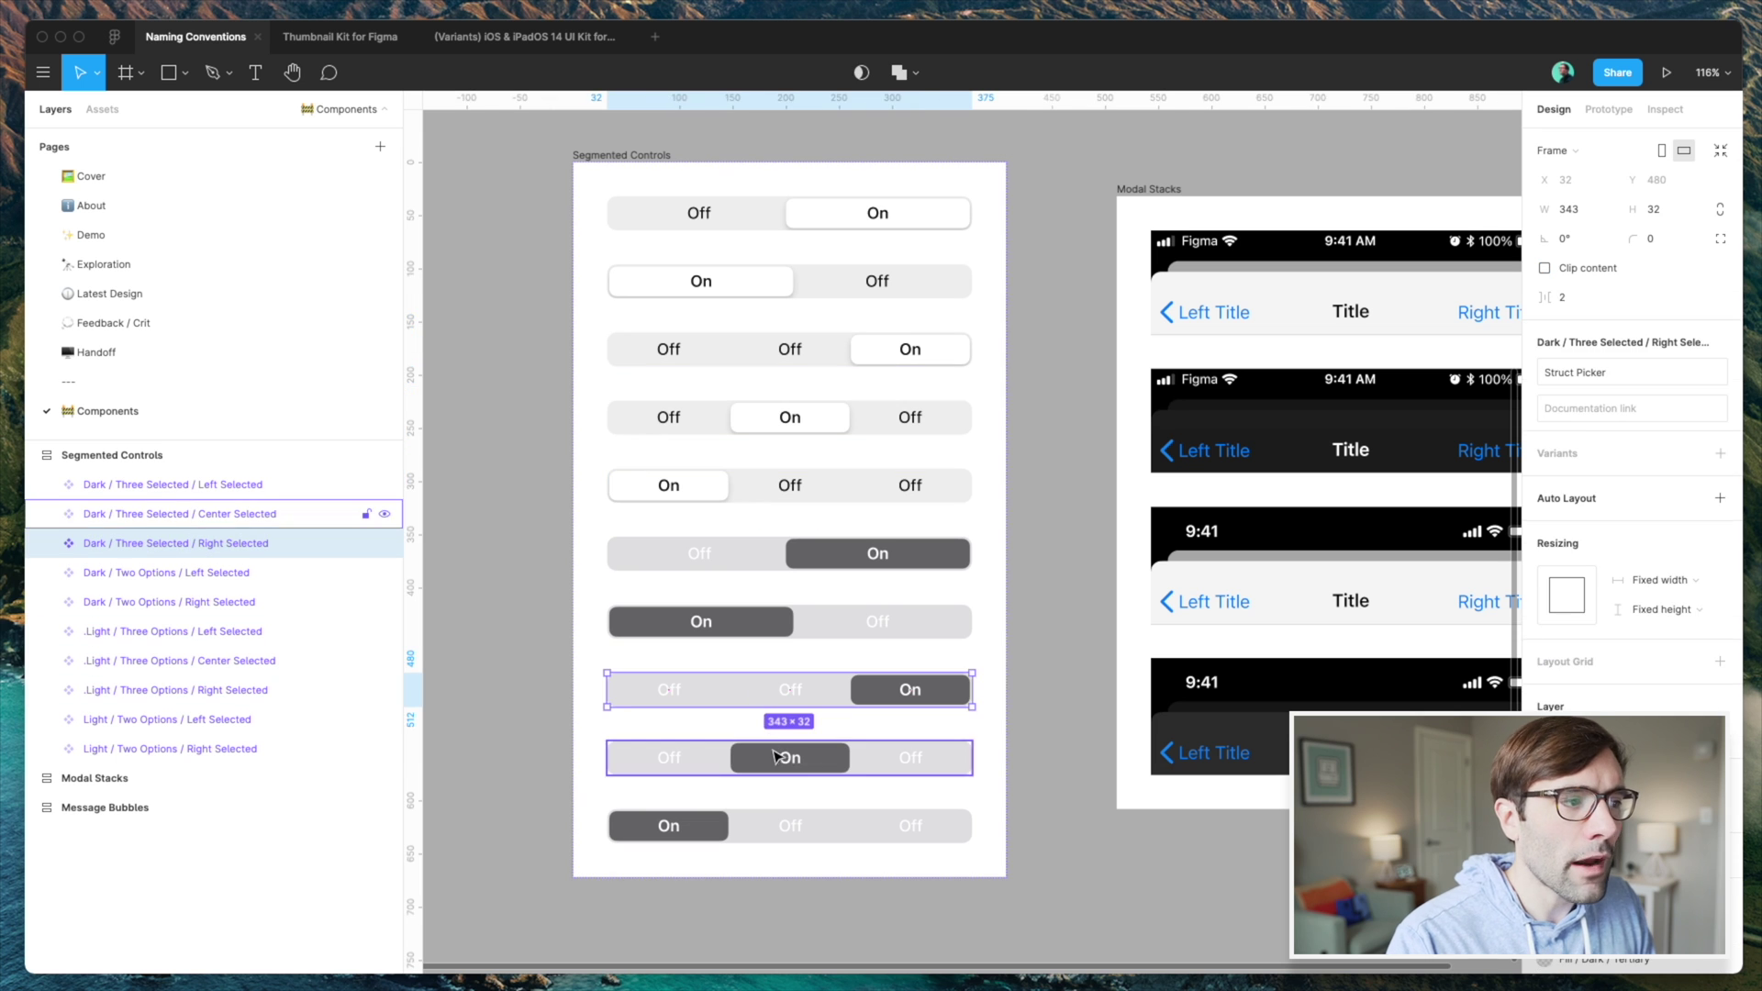
left_click(778, 824, "shift")
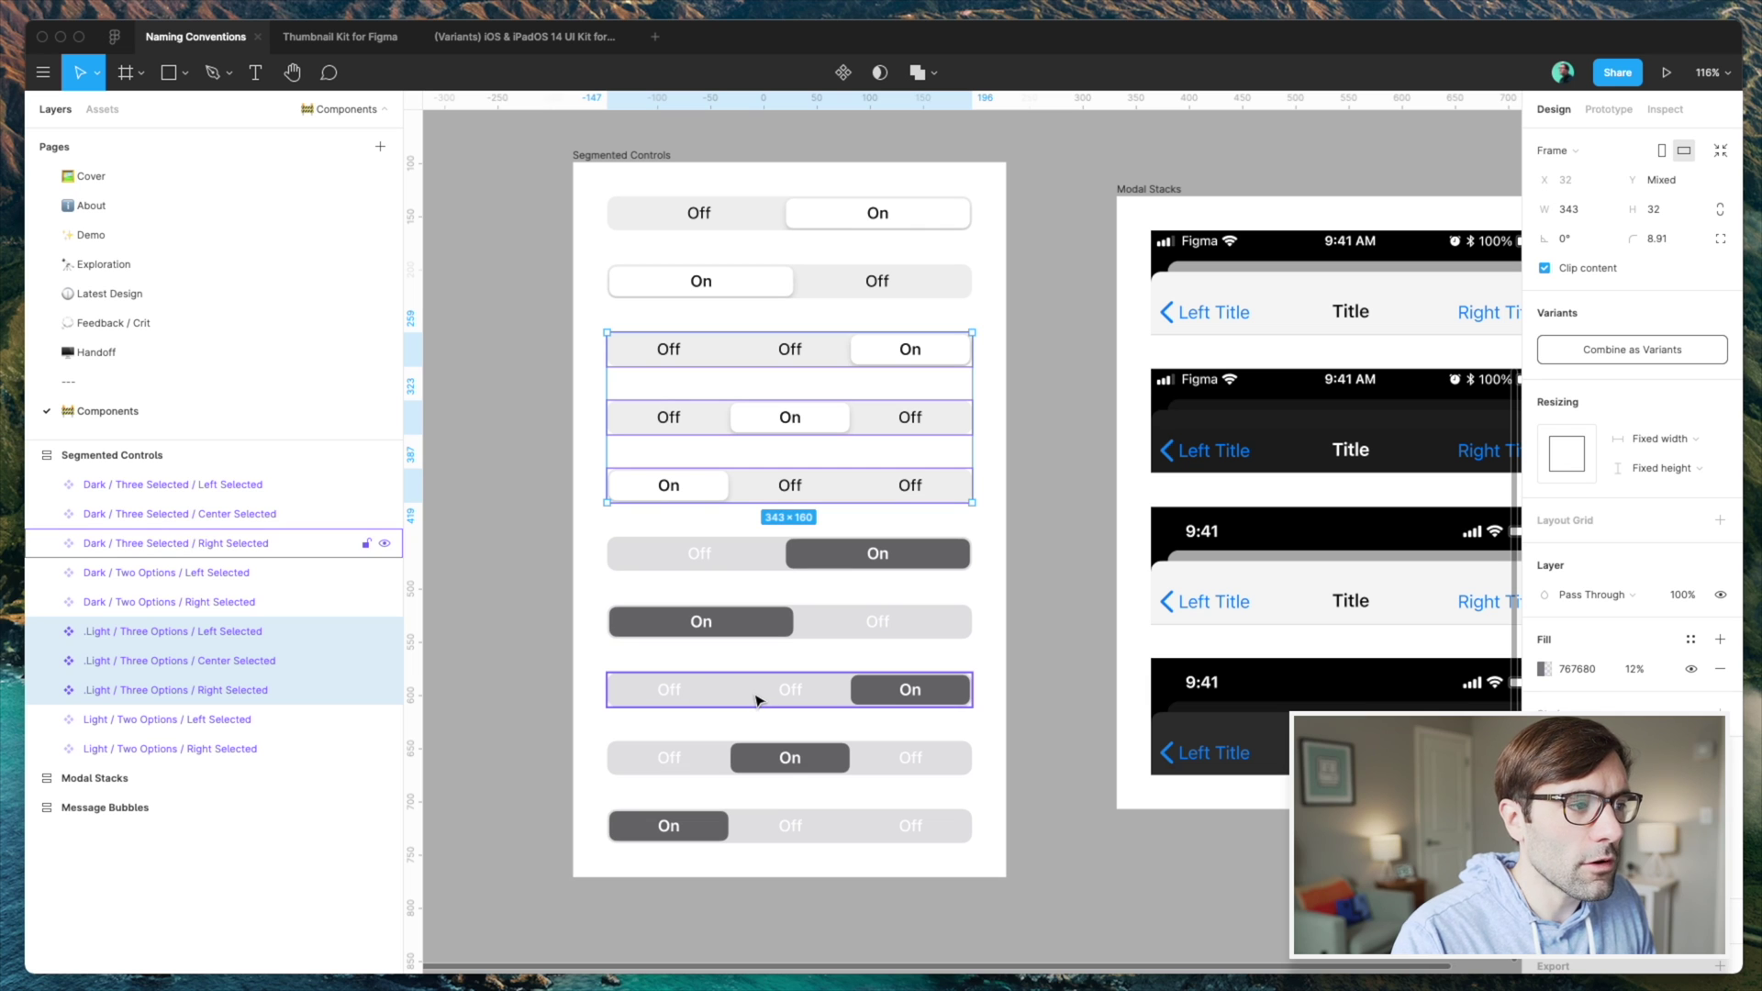
left_click(758, 699)
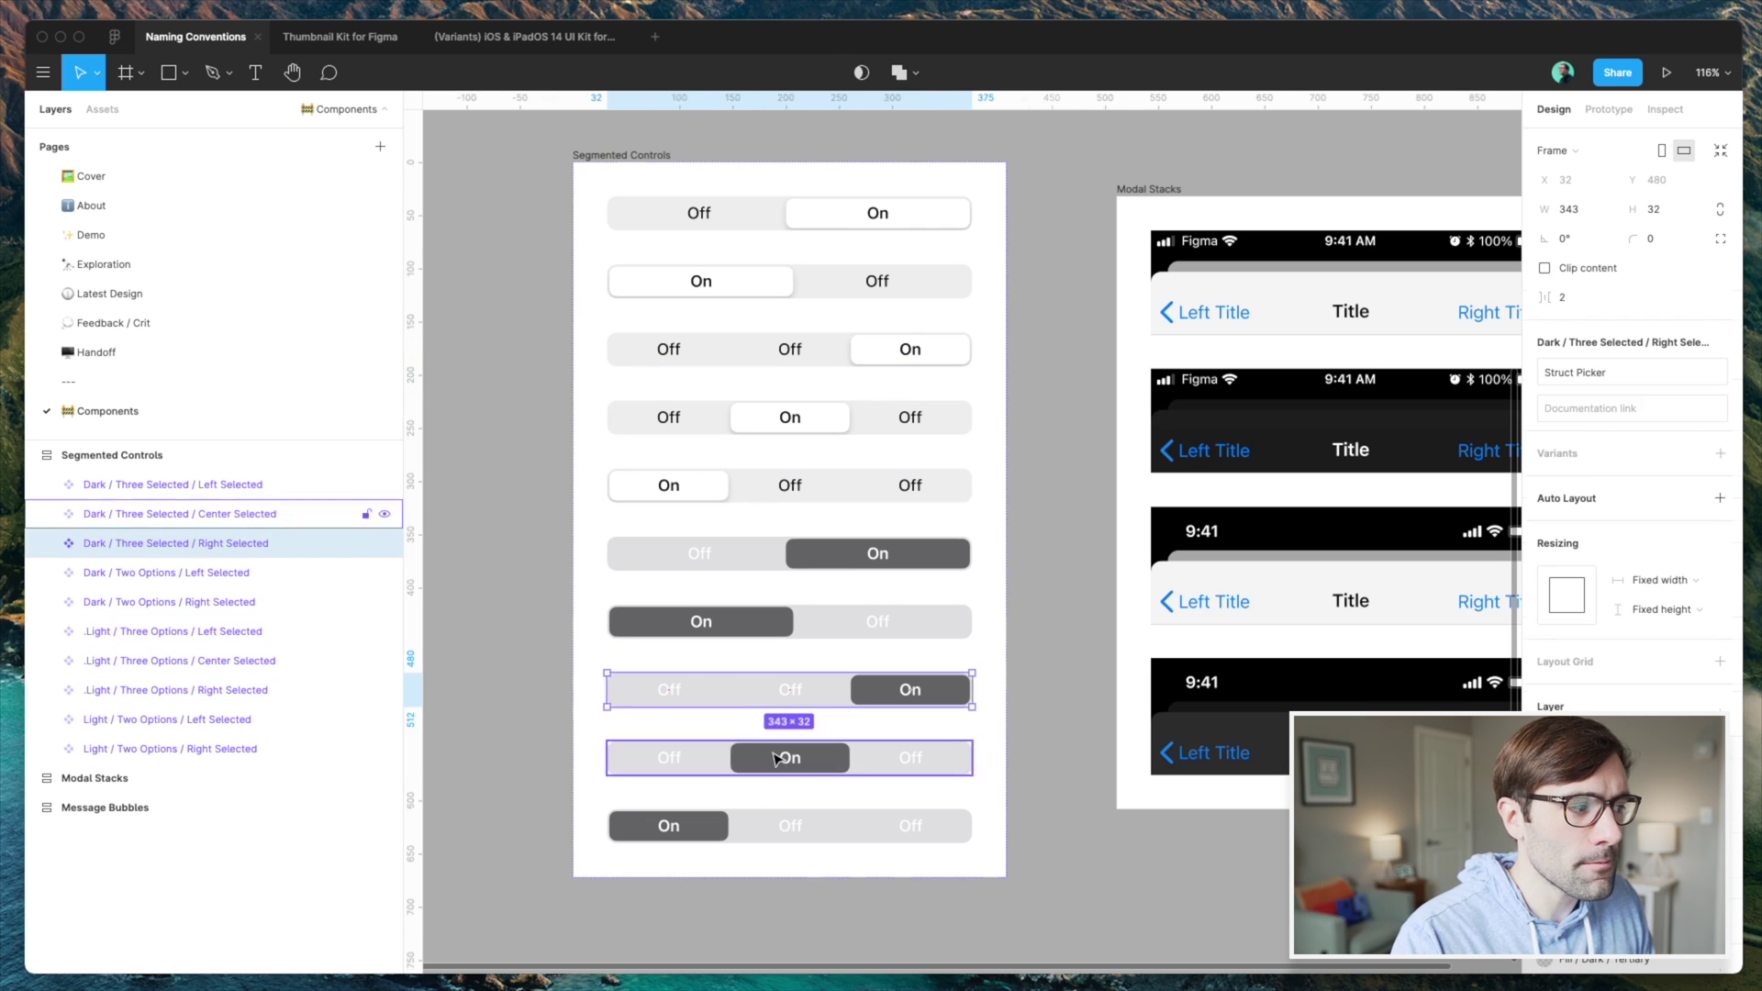
left_click(767, 761, "shift")
left_click(776, 823, "shift")
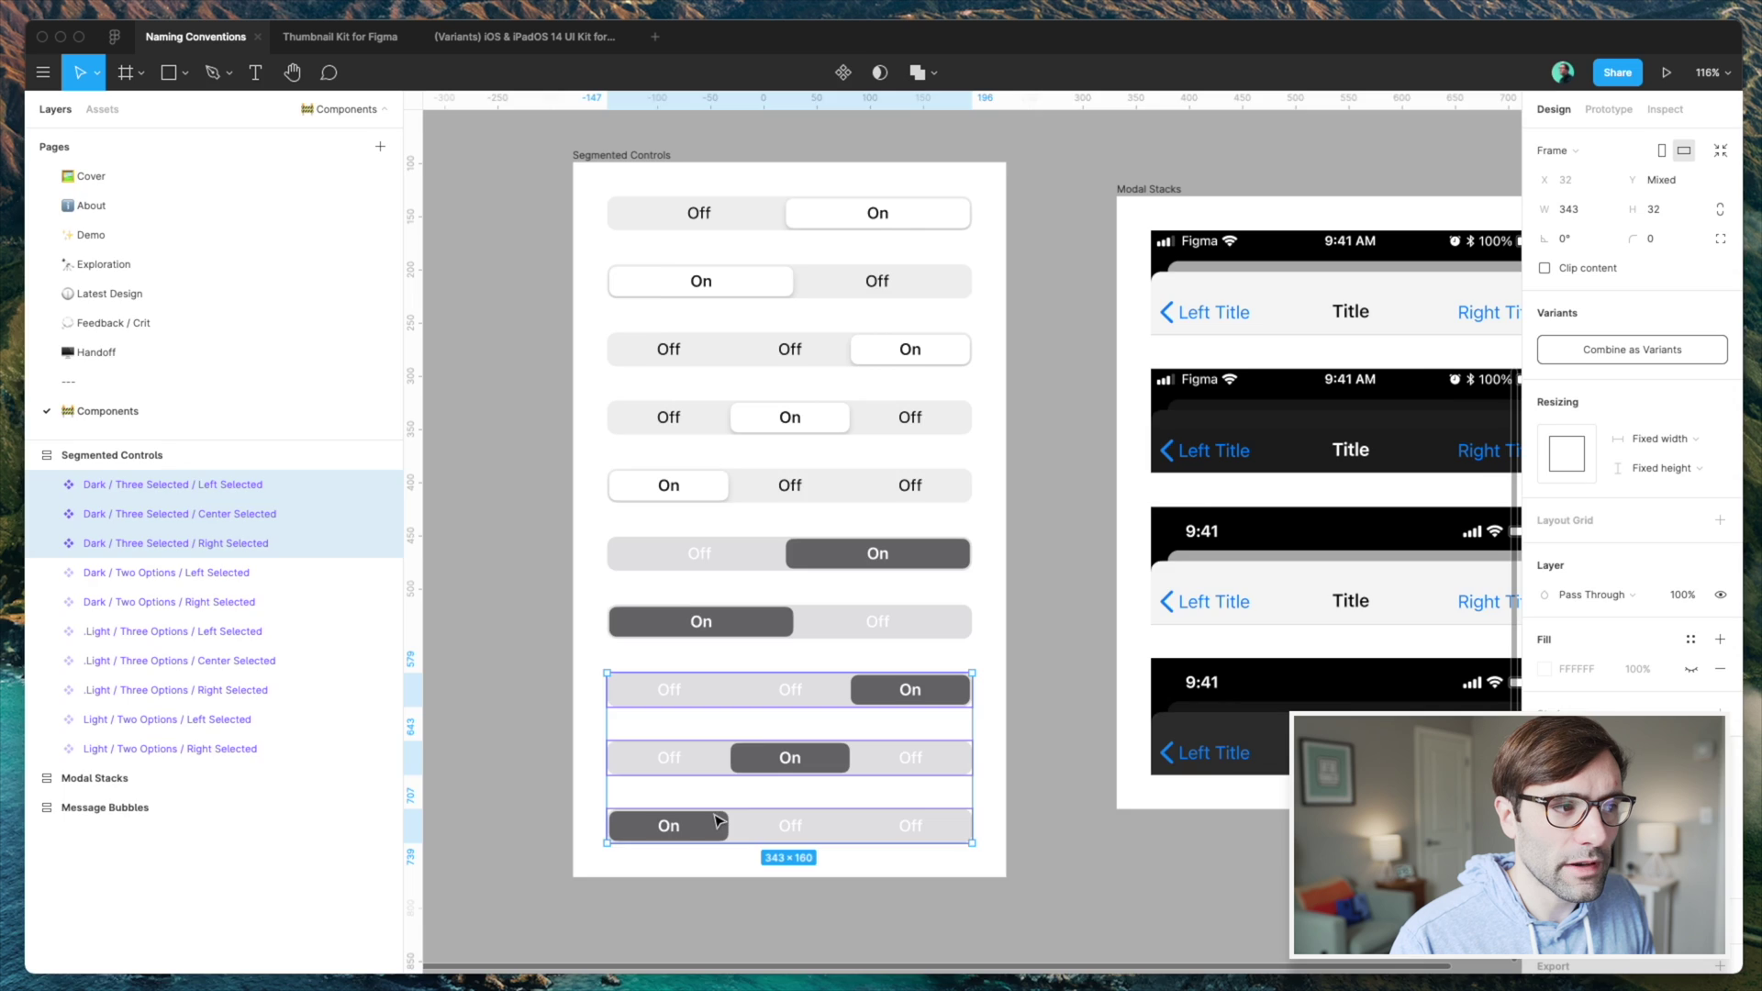
key("super+r")
left_click(869, 341)
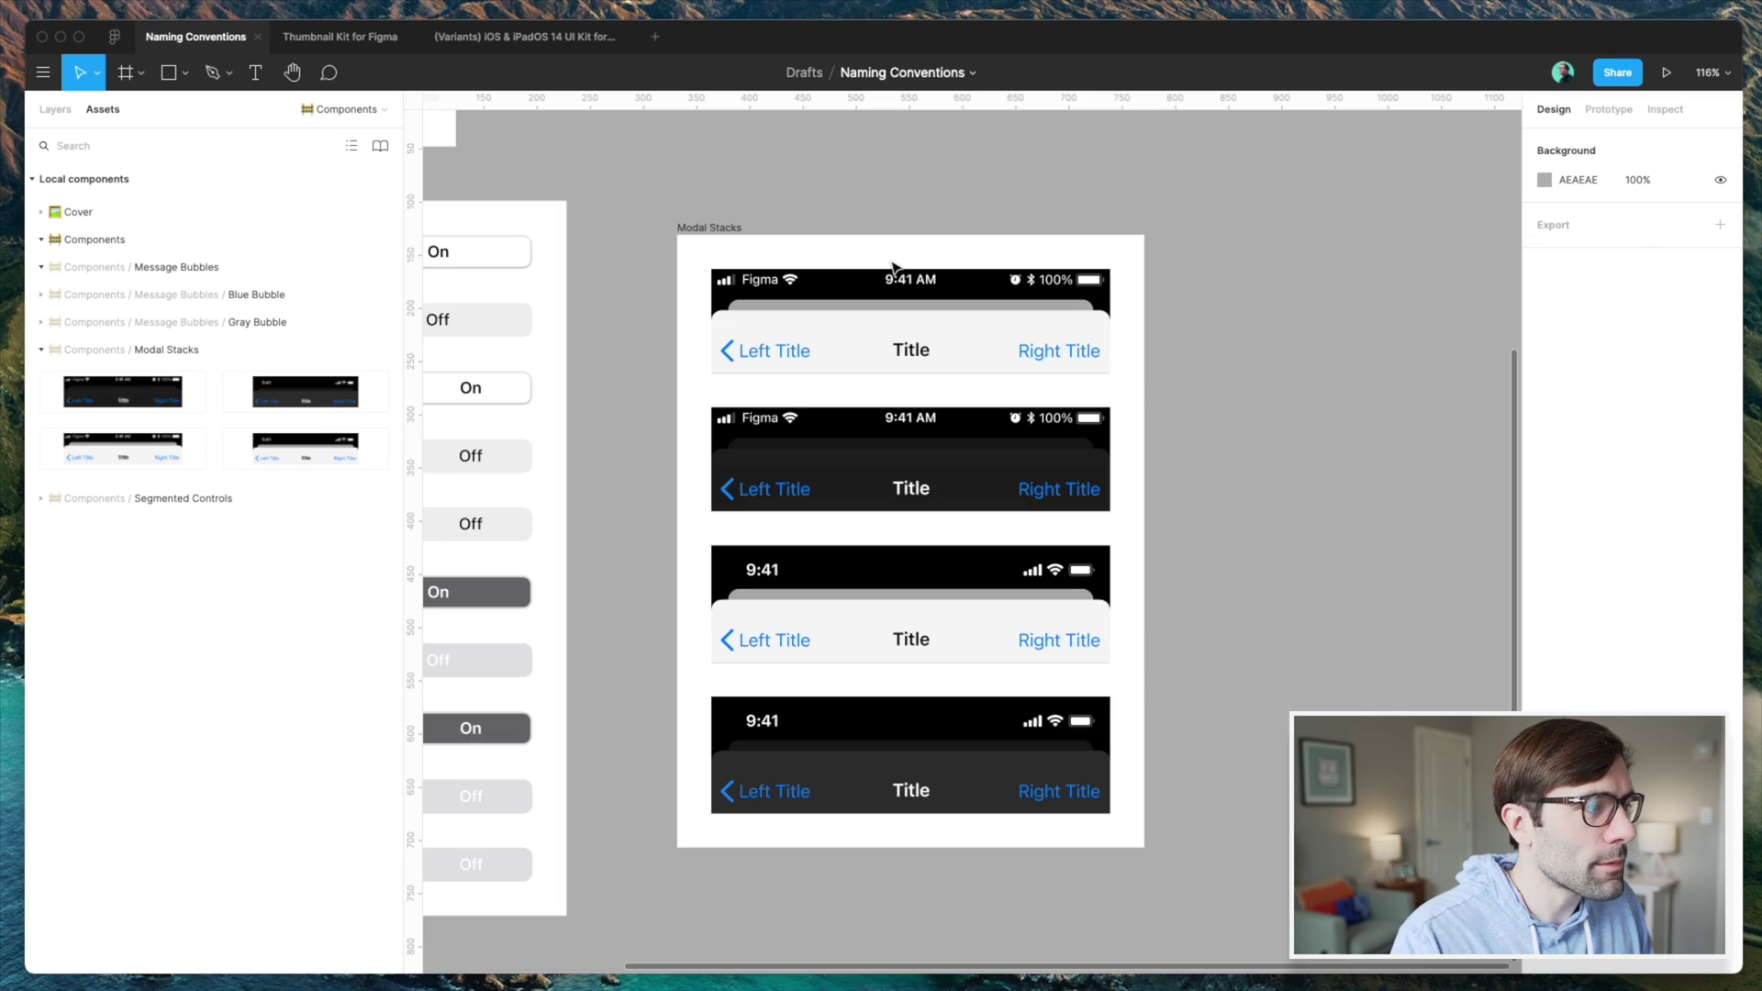
- Change the Modal Stacks frame's solid fill to dark gray 515151
left_click(722, 224)
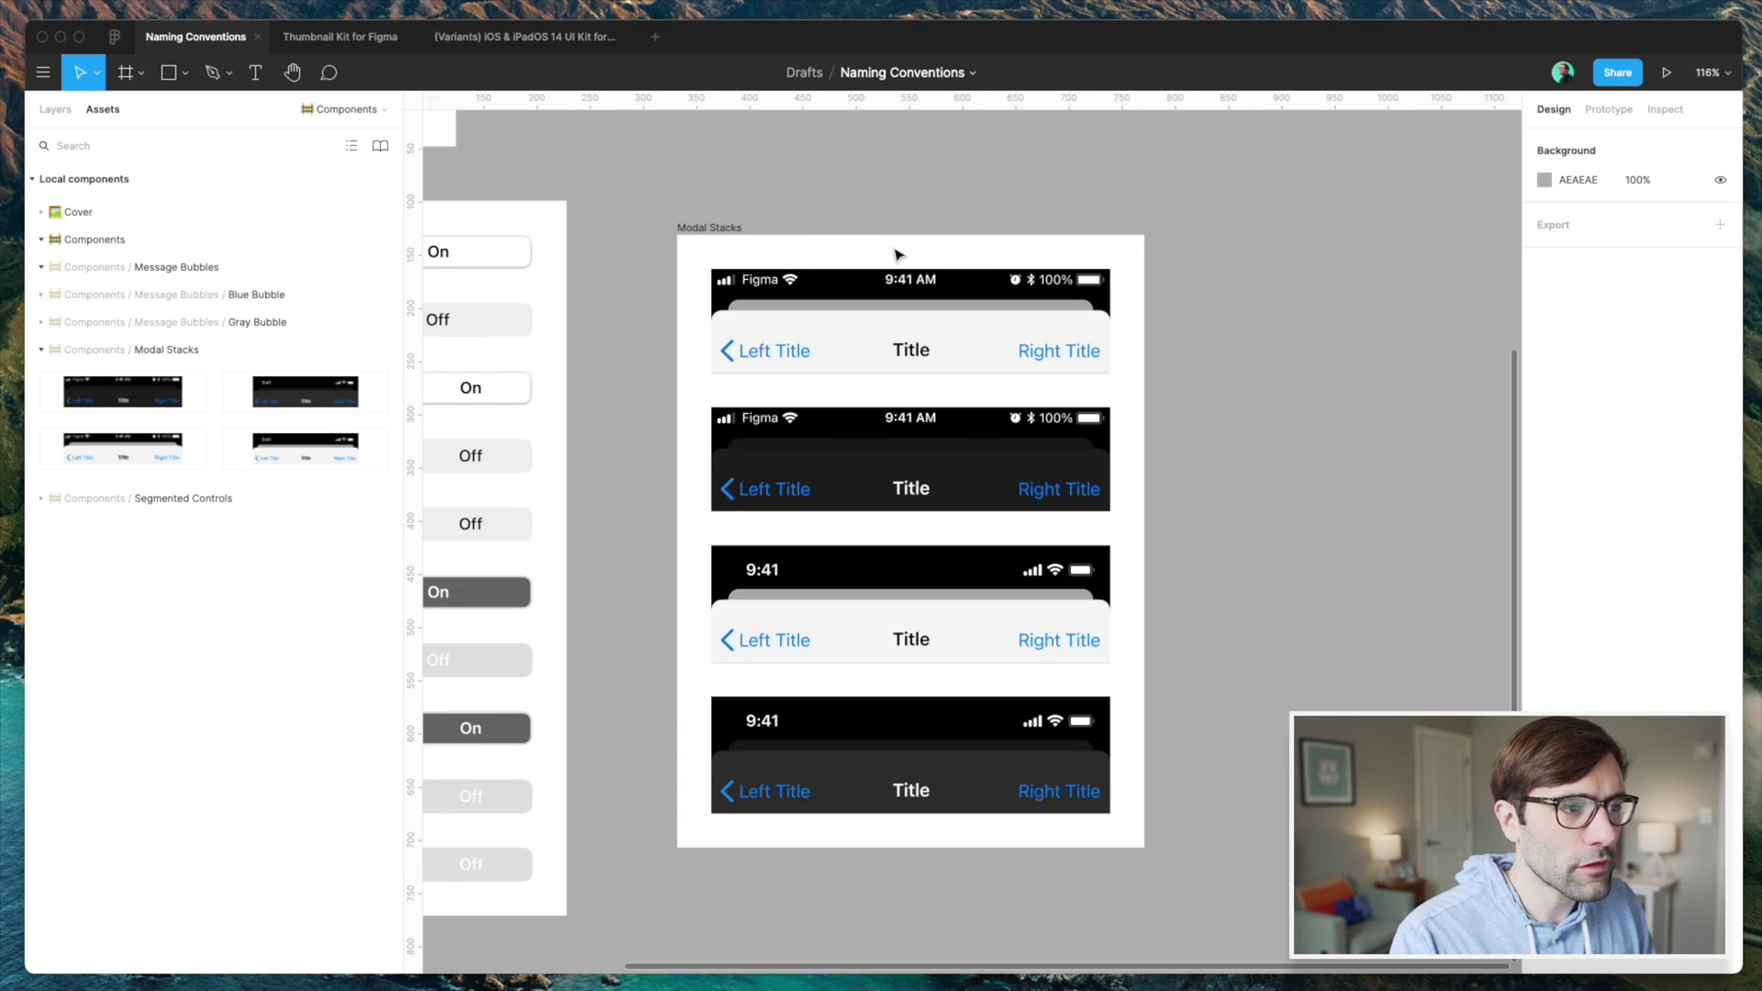
left_click(714, 229)
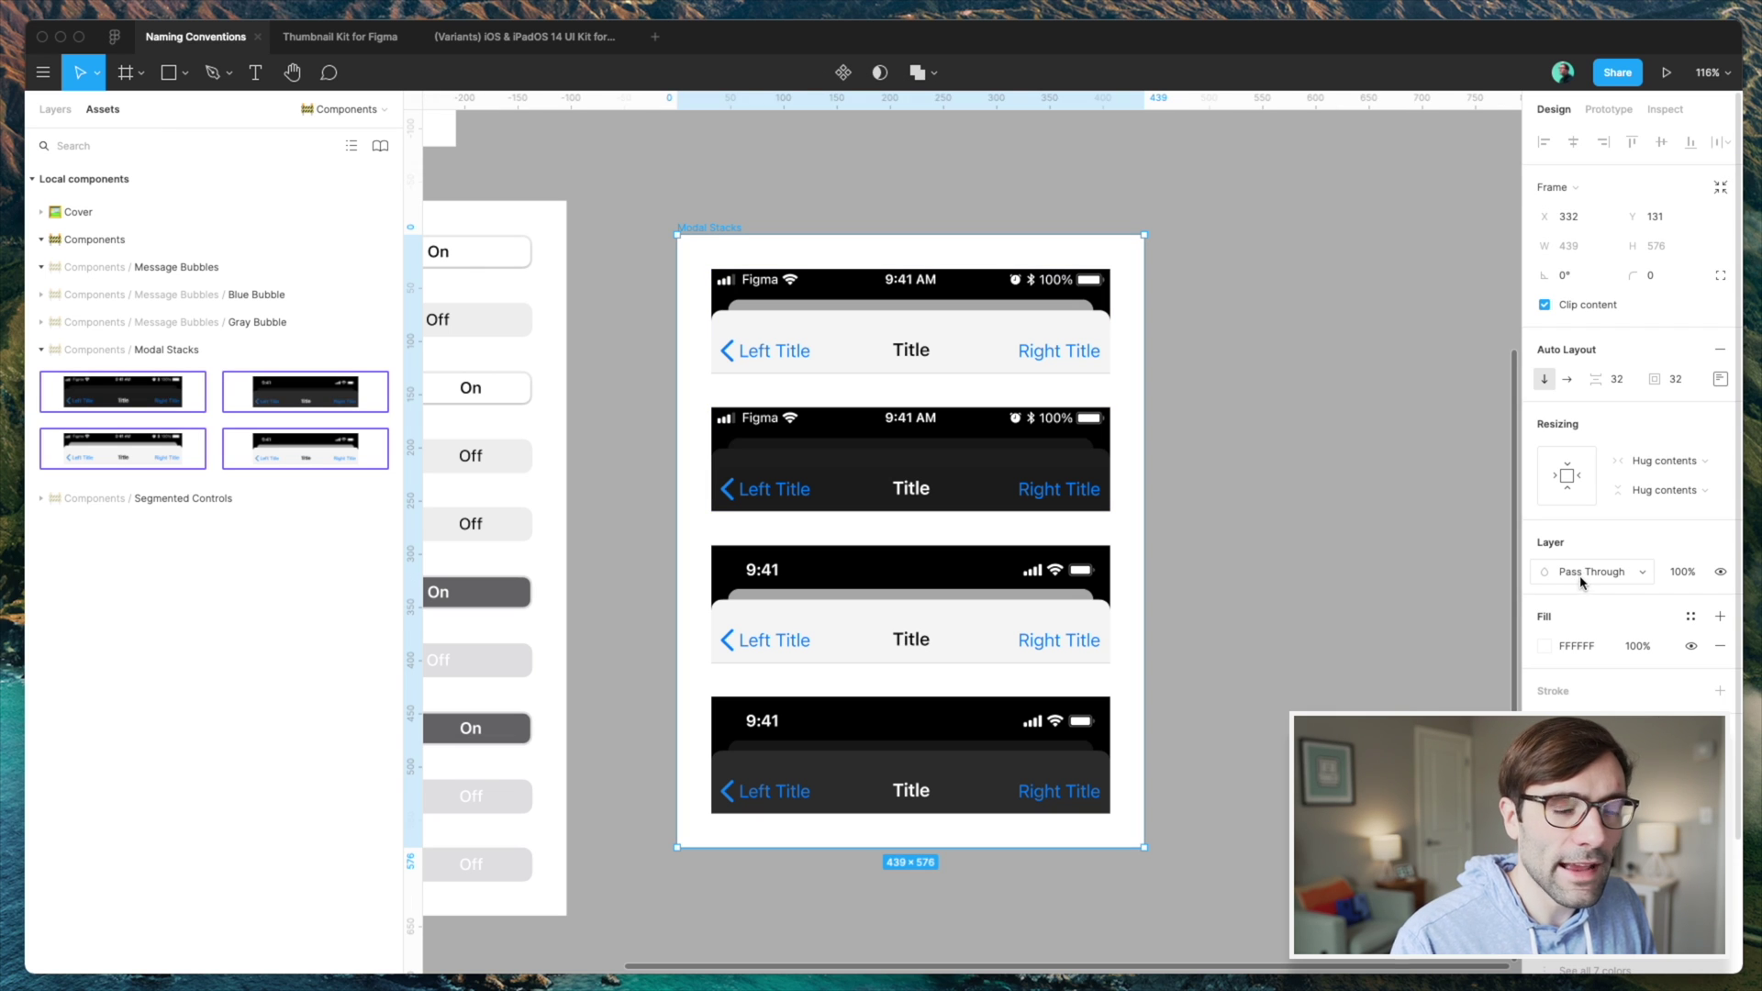
left_click(1545, 648)
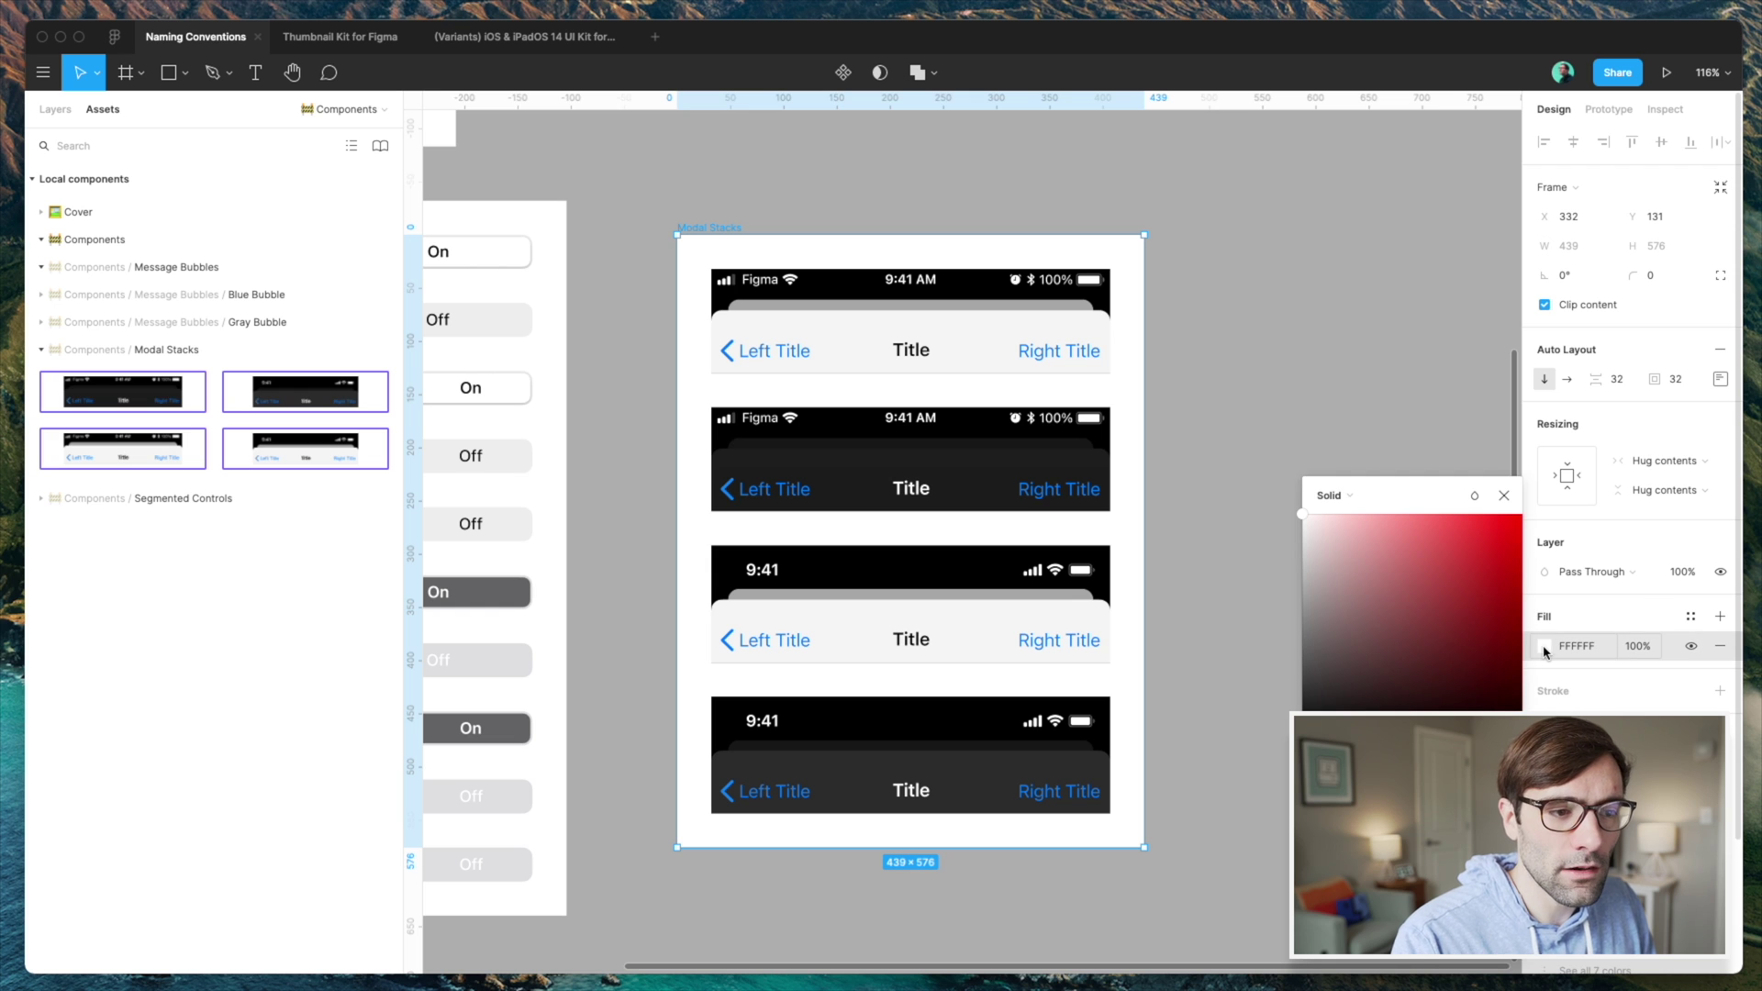
left_click_drag(1349, 570, 1230, 665)
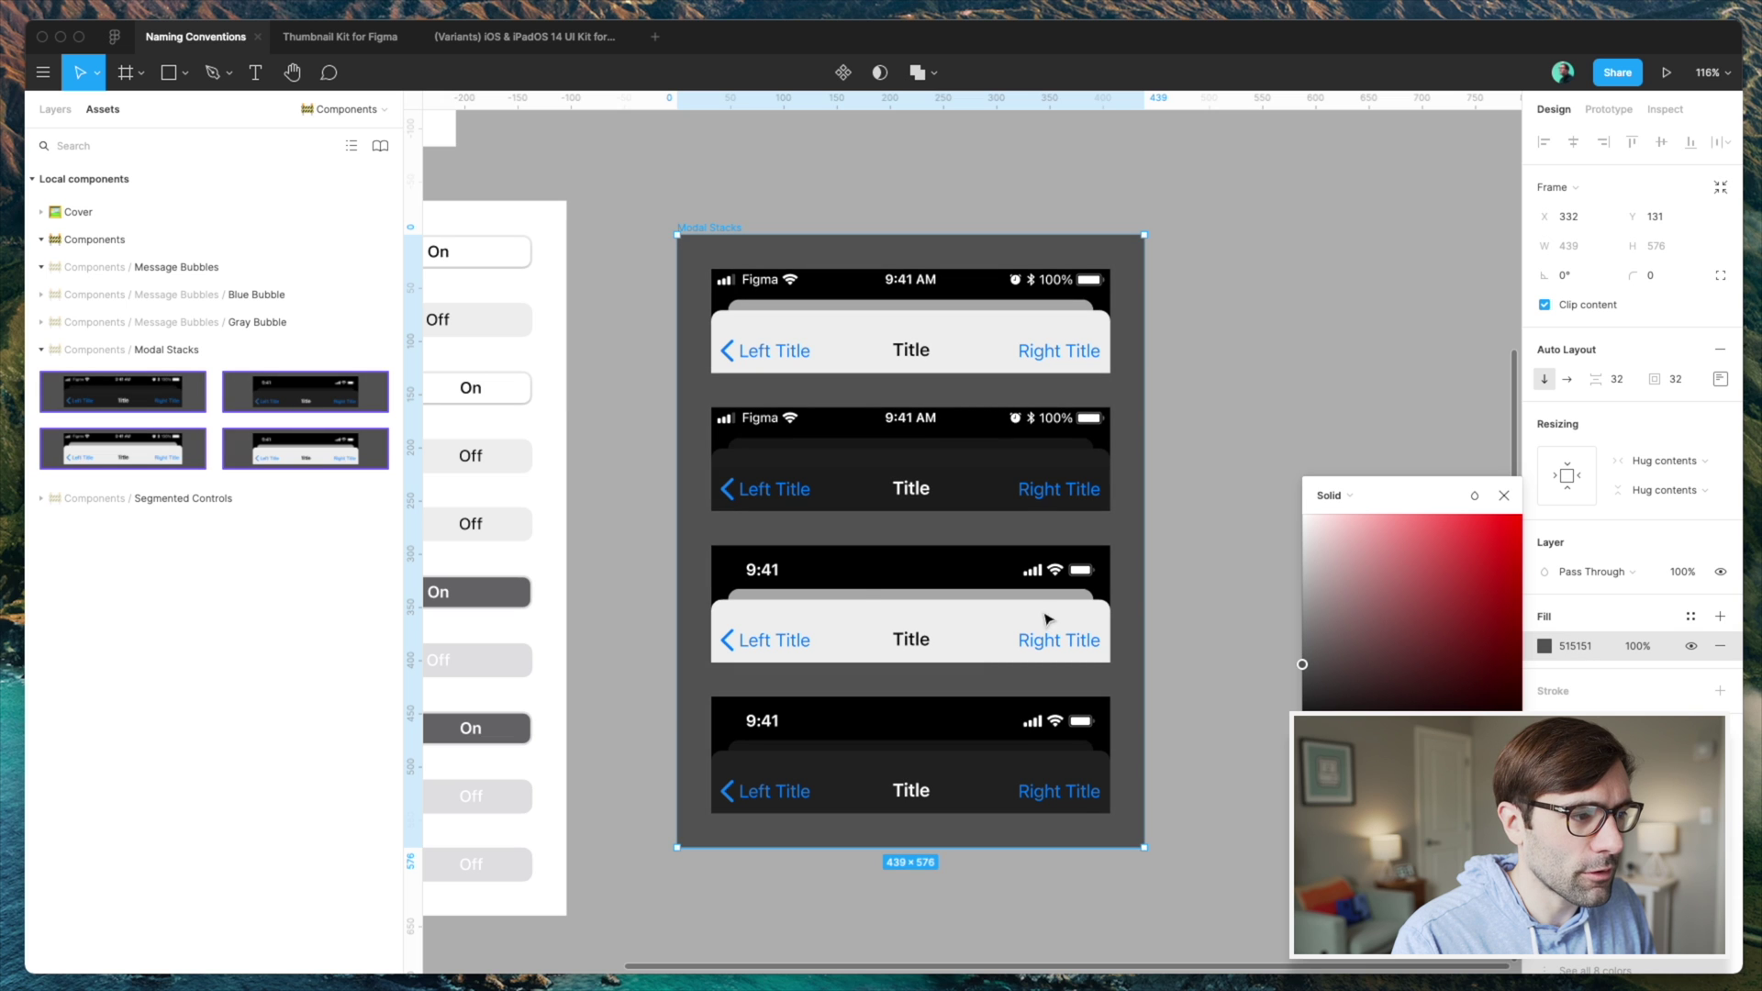